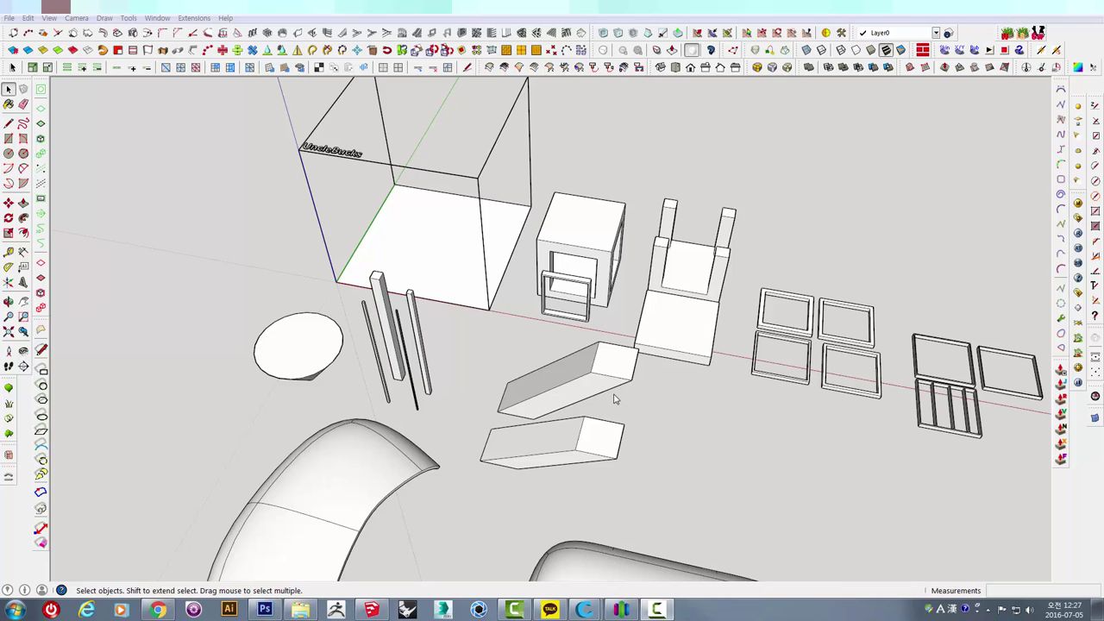
- Bring the parts into view and select the open box together with its square frame
middle_click_drag(519, 368, 537, 320)
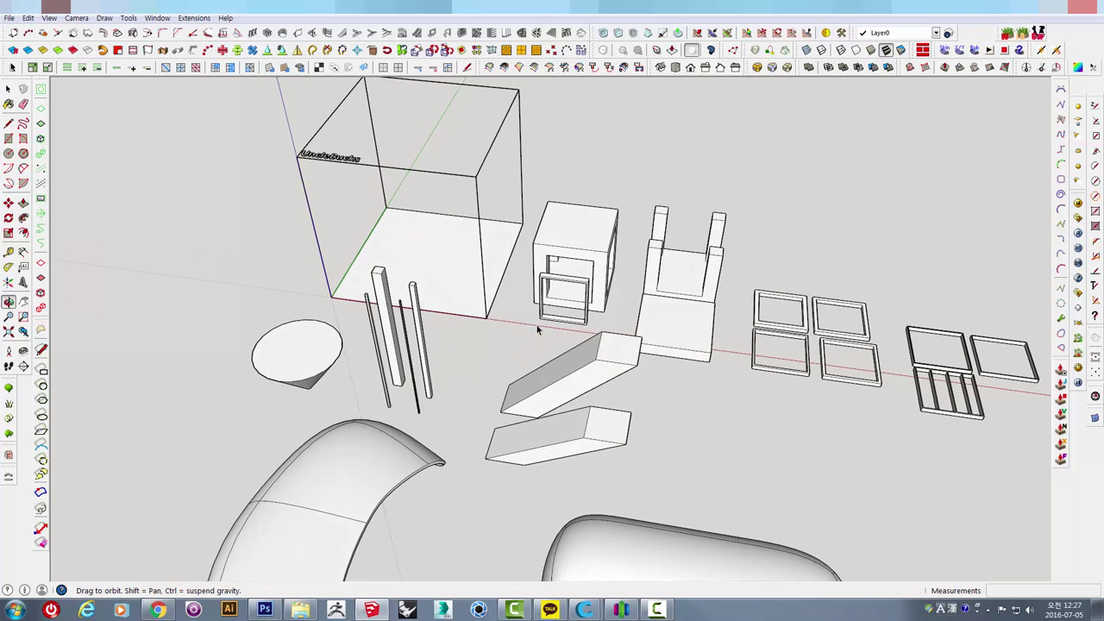
mouse_move(505, 242)
middle_mouse_down()
mouse_move(486, 277)
mouse_move(505, 424)
middle_mouse_up()
key("space")
key("super")
left_click(533, 181)
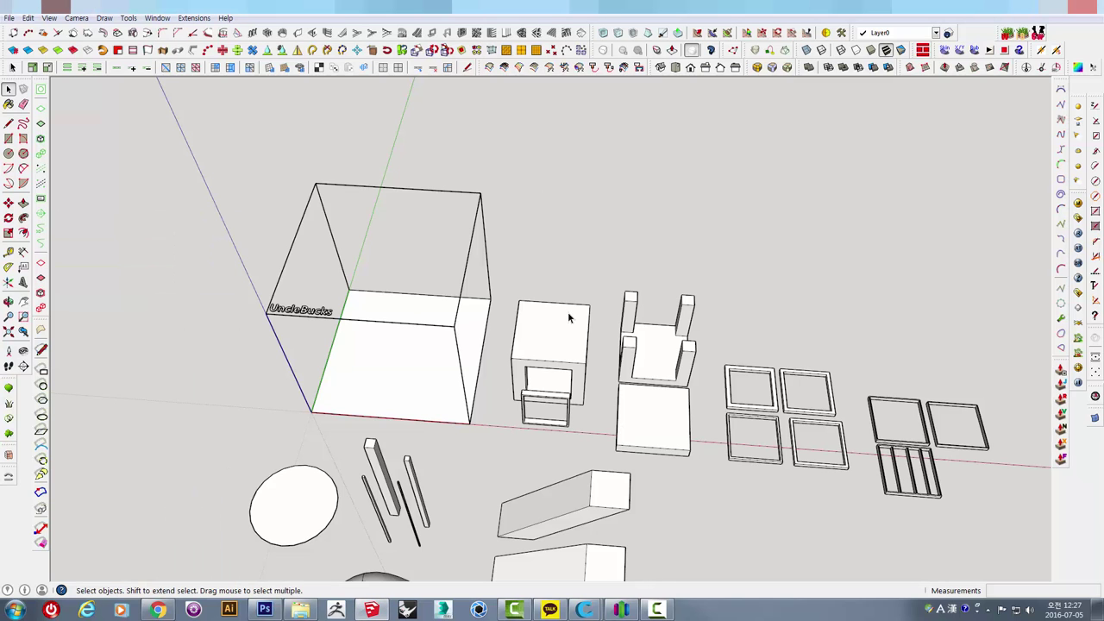
middle_click_drag(505, 402, 446, 345, "shift")
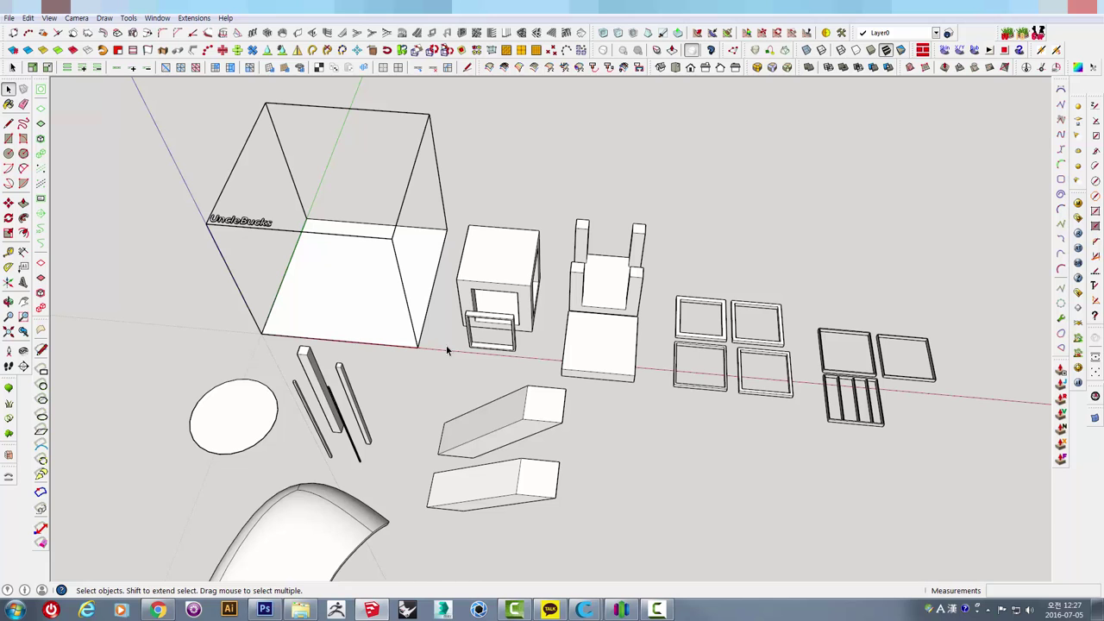
mouse_move(440, 338)
middle_mouse_down("shift")
mouse_move(531, 296)
mouse_move(547, 256)
mouse_move(539, 319)
mouse_move(517, 279)
mouse_move(431, 206)
mouse_move(499, 289)
mouse_move(506, 249)
mouse_move(536, 212)
middle_mouse_up("shift")
scroll(525, 226, "up", 5)
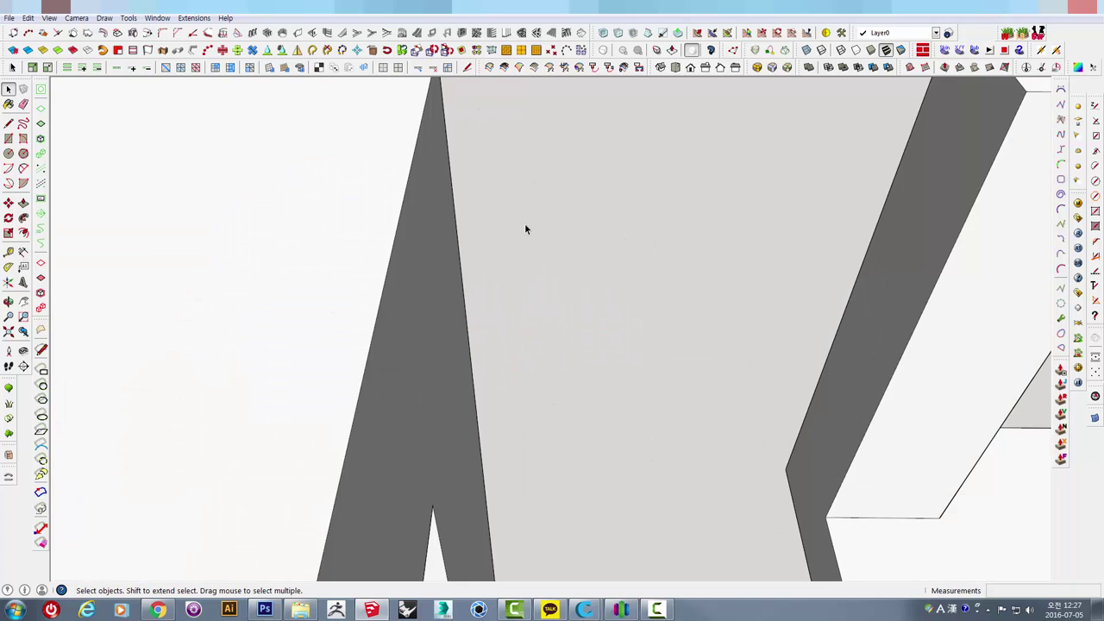
scroll(524, 226, "down", 5)
scroll(523, 232, "up", 1)
scroll(521, 238, "up", 1)
scroll(521, 238, "up", 1)
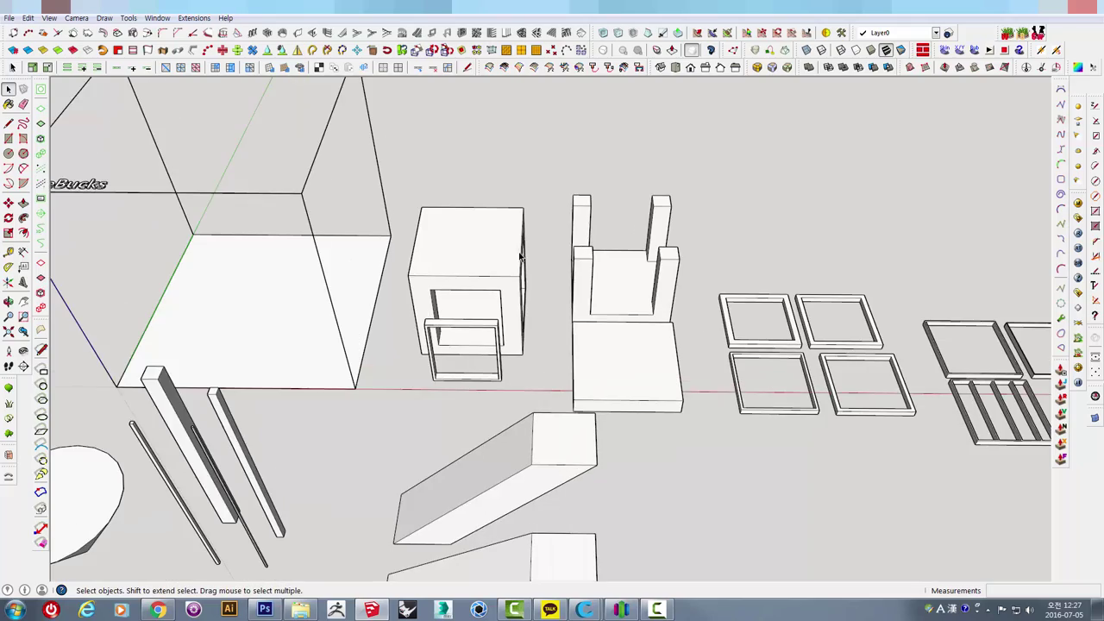
mouse_move(523, 259)
middle_mouse_down()
mouse_move(553, 343)
mouse_move(394, 256)
mouse_move(415, 311)
mouse_move(472, 362)
mouse_move(504, 317)
middle_mouse_up()
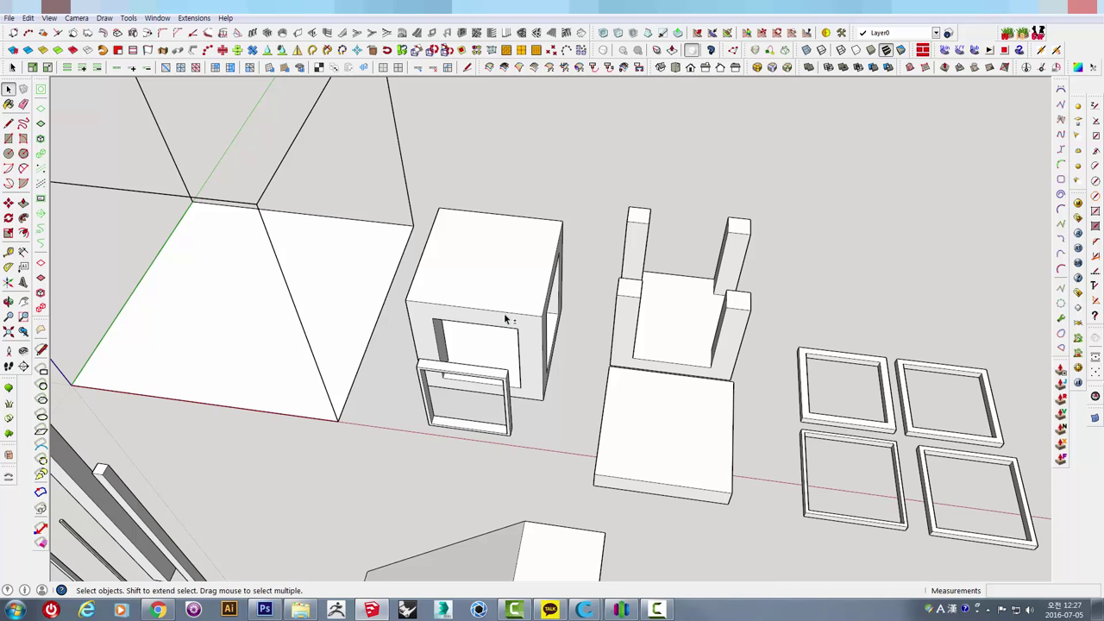
mouse_move(506, 320)
middle_mouse_down()
mouse_move(505, 350)
mouse_move(574, 266)
mouse_move(547, 353)
mouse_move(496, 365)
mouse_move(231, 277)
mouse_move(241, 256)
mouse_move(446, 219)
mouse_move(522, 313)
mouse_move(537, 305)
middle_mouse_up()
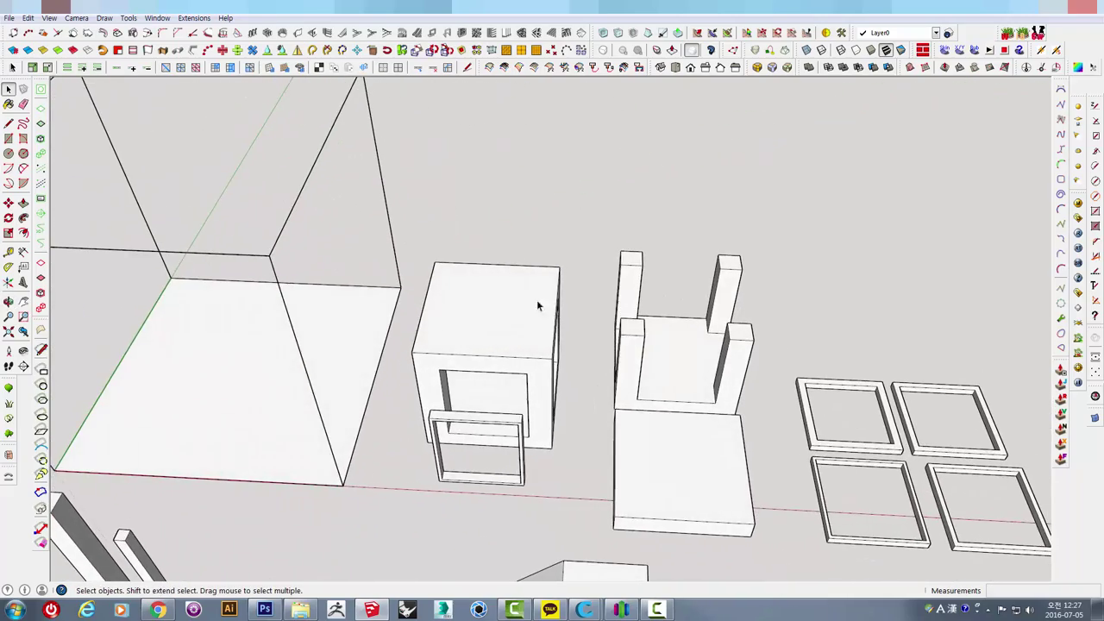
left_click_drag(552, 233, 443, 437)
- Orbit and zoom in on the open cube and chair, ending with a view from above
mouse_move(468, 401)
middle_mouse_down()
mouse_move(407, 411)
mouse_move(435, 392)
middle_mouse_up()
mouse_move(523, 466)
middle_mouse_down()
mouse_move(512, 496)
mouse_move(648, 281)
mouse_move(561, 472)
middle_mouse_up()
mouse_move(554, 429)
middle_mouse_down()
mouse_move(474, 444)
mouse_move(471, 368)
middle_mouse_up()
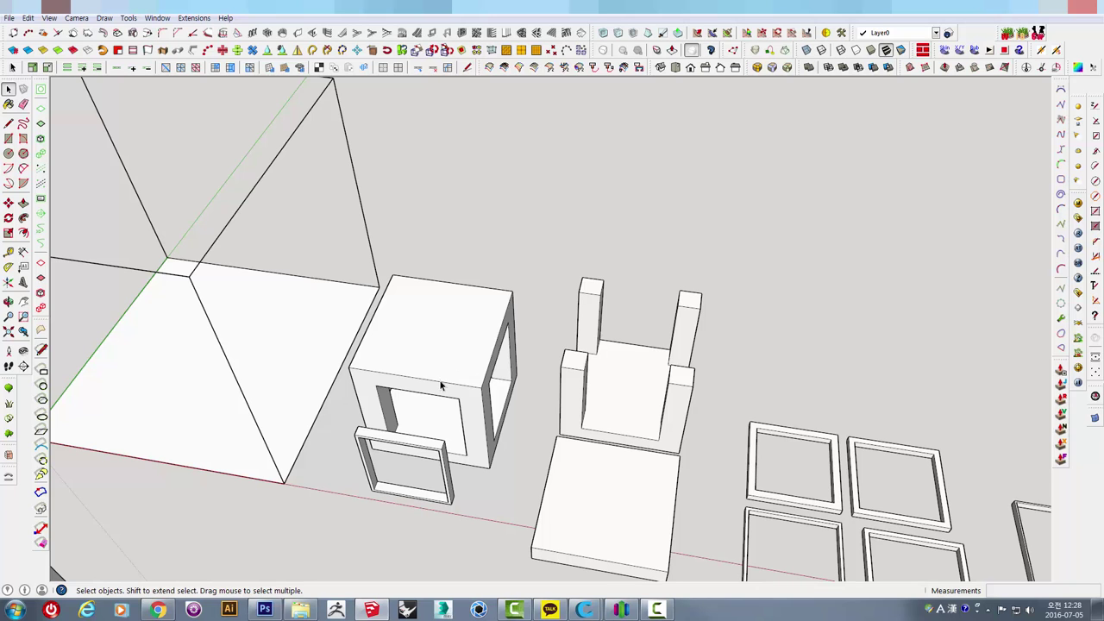
middle_click_drag(441, 386, 529, 316)
scroll(460, 368, "down", 3)
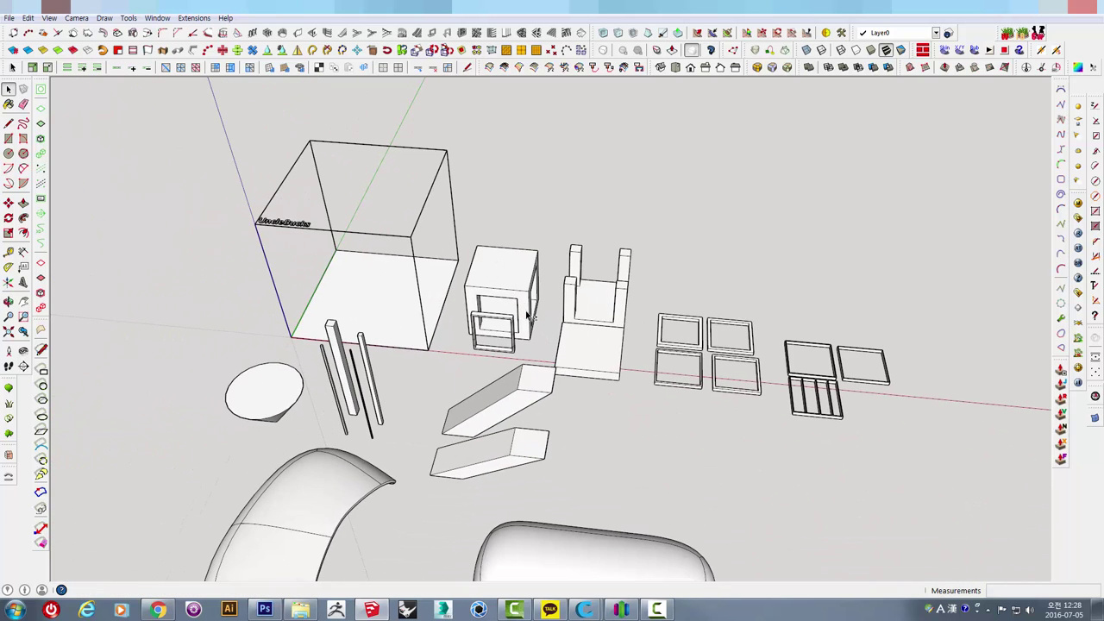
middle_click_drag(522, 428, 497, 338)
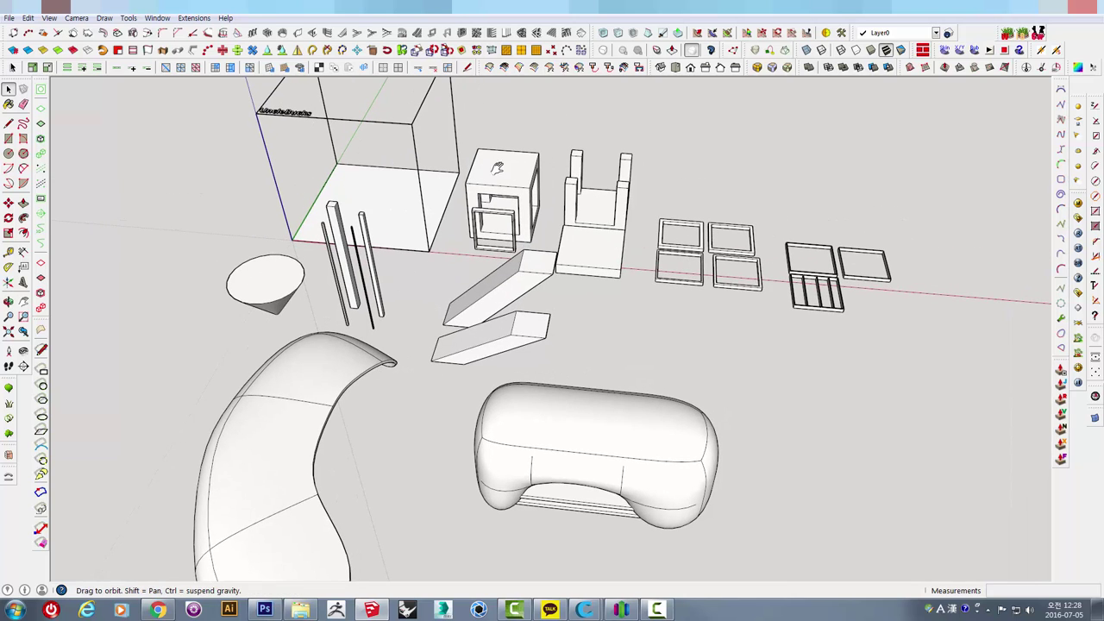
mouse_move(498, 167)
middle_mouse_down()
mouse_move(493, 254)
mouse_move(509, 224)
mouse_move(520, 289)
mouse_move(557, 311)
mouse_move(657, 271)
mouse_move(771, 253)
mouse_move(660, 345)
mouse_move(530, 358)
mouse_move(493, 276)
mouse_move(523, 236)
middle_mouse_up()
scroll(506, 223, "up", 3)
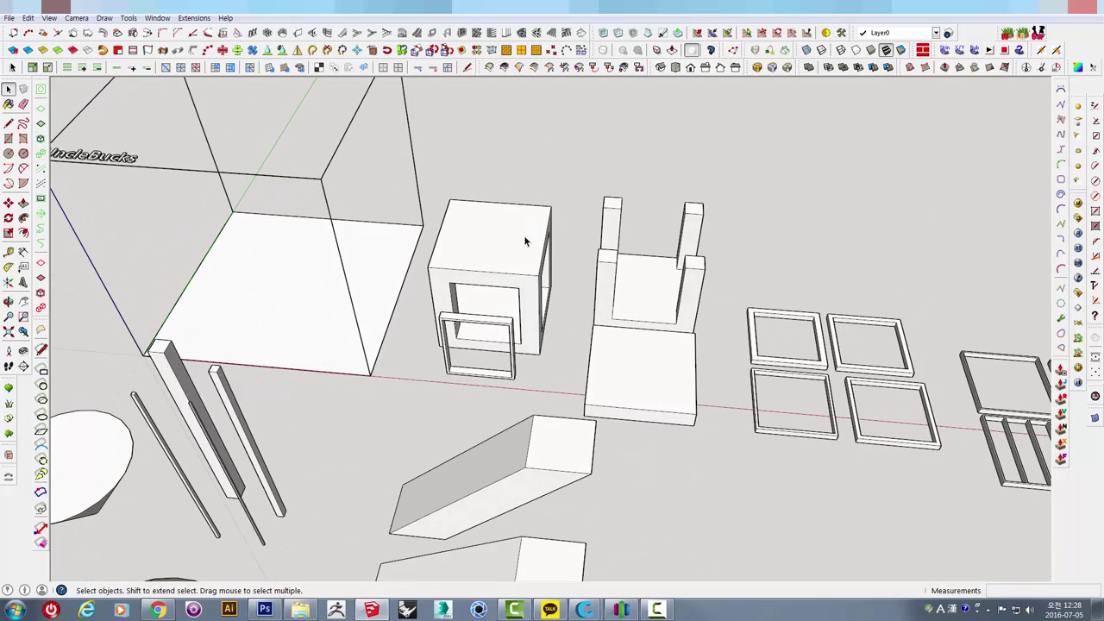
mouse_move(391, 200)
middle_mouse_down()
mouse_move(499, 262)
mouse_move(502, 190)
mouse_move(542, 244)
mouse_move(523, 277)
mouse_move(483, 267)
mouse_move(492, 252)
middle_mouse_up()
scroll(499, 262, "up", 3)
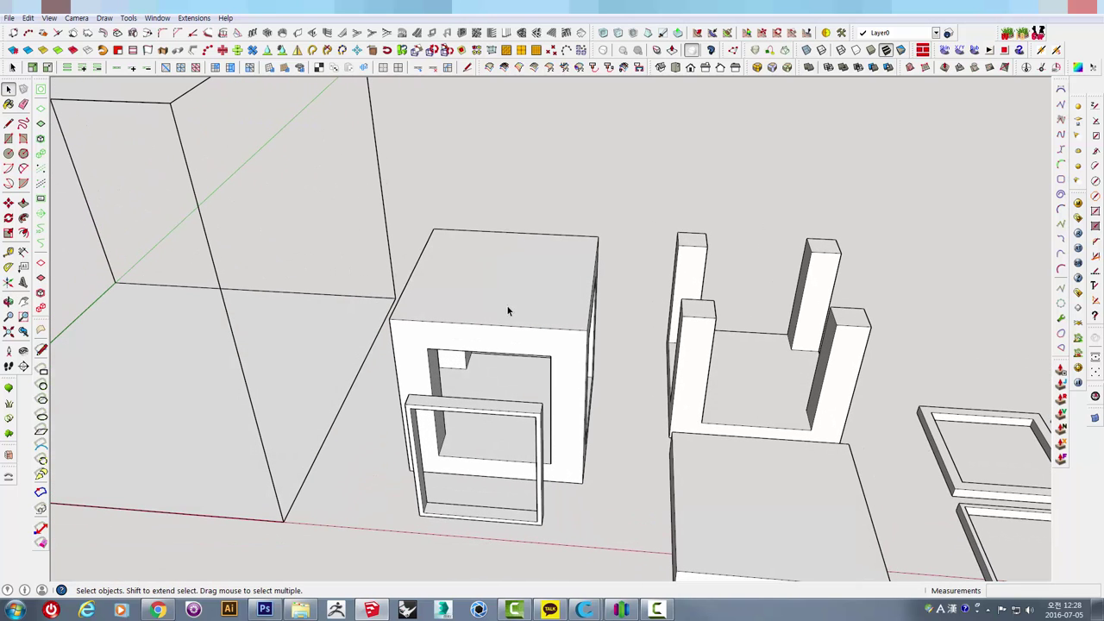
mouse_move(503, 295)
middle_mouse_down()
mouse_move(529, 247)
mouse_move(572, 217)
mouse_move(536, 339)
middle_mouse_up()
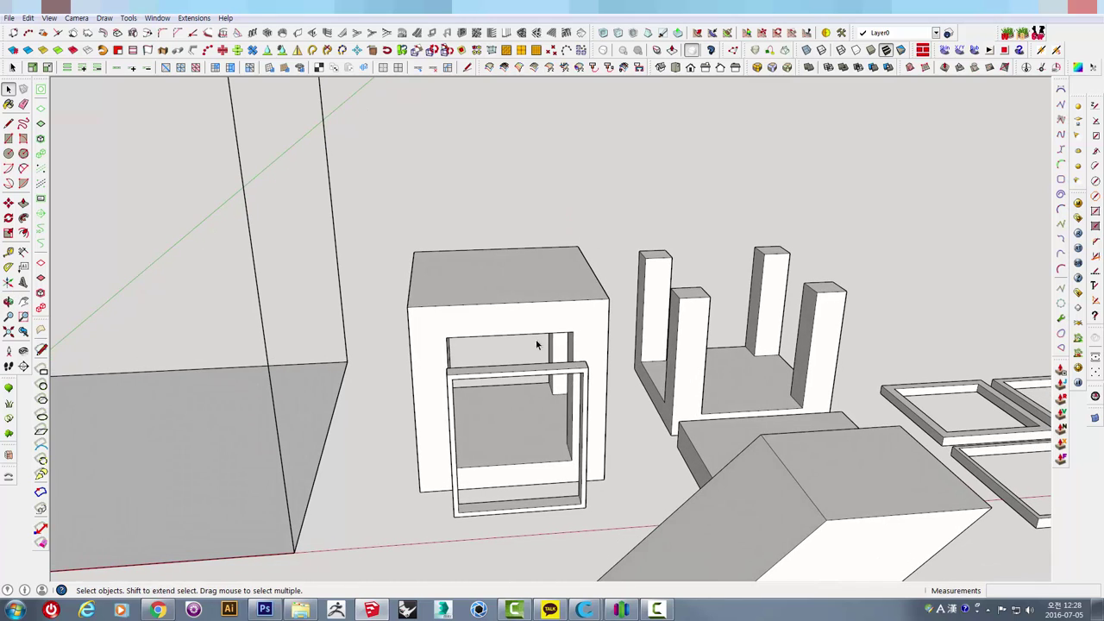
mouse_move(464, 279)
middle_mouse_down()
mouse_move(500, 254)
mouse_move(564, 239)
mouse_move(493, 321)
middle_mouse_up()
mouse_move(523, 253)
middle_mouse_down()
mouse_move(486, 433)
mouse_move(439, 501)
mouse_move(512, 468)
middle_mouse_up()
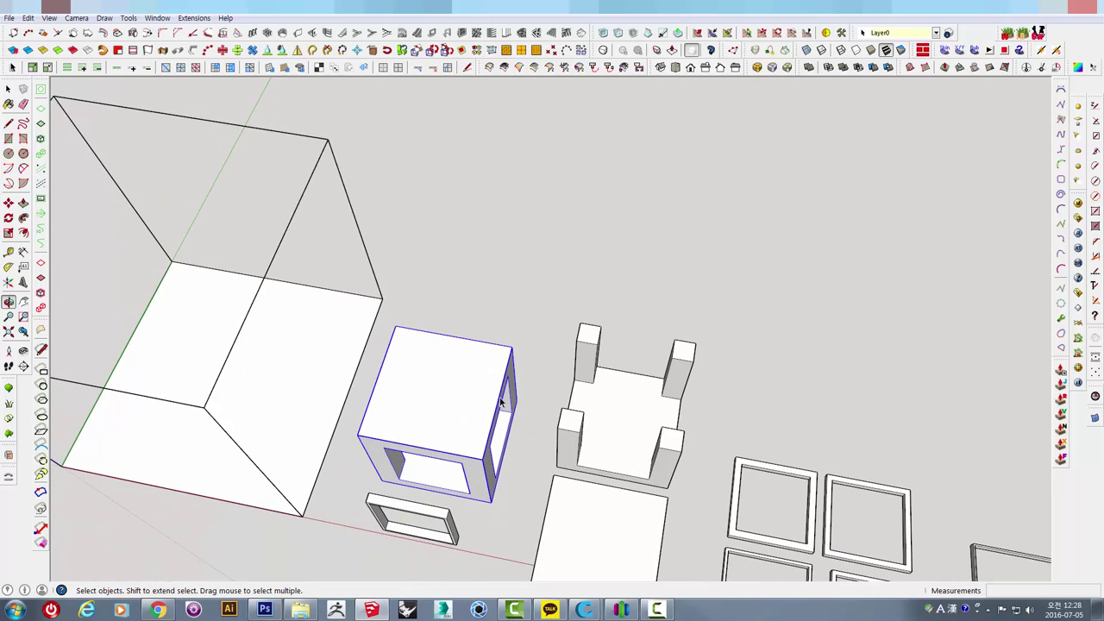
- Make a copy of the open-sided box with Move and Ctrl, and place it
key("m")
key("ctrl")
left_click(525, 462)
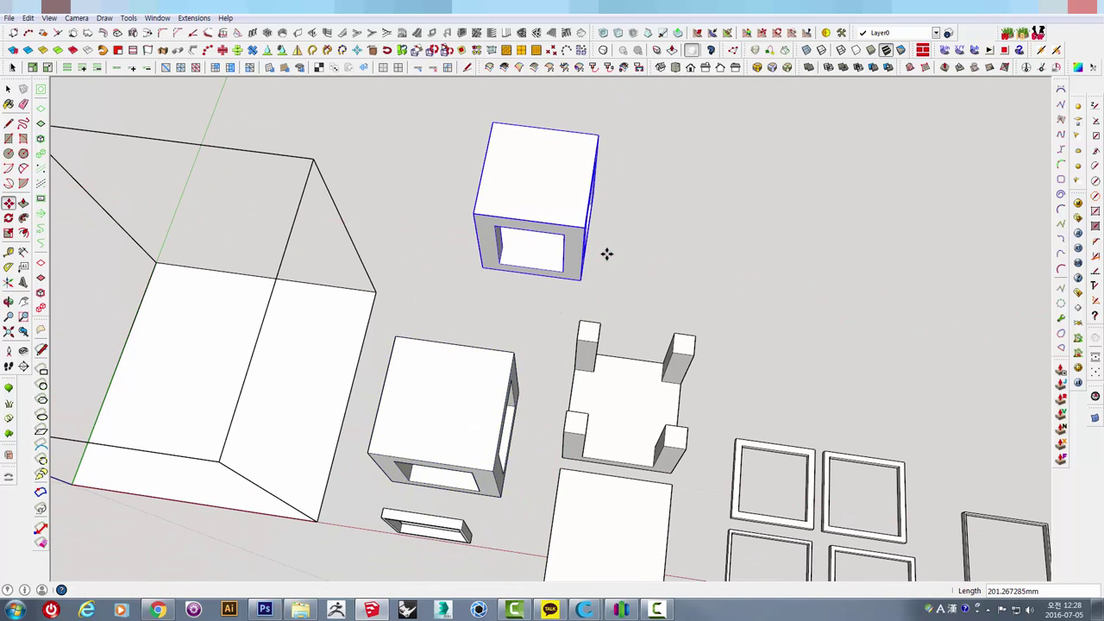
mouse_move(606, 253)
middle_mouse_down()
mouse_move(506, 443)
mouse_move(473, 406)
mouse_move(525, 404)
mouse_move(630, 270)
mouse_move(644, 414)
middle_mouse_up()
scroll(458, 419, "up", 3)
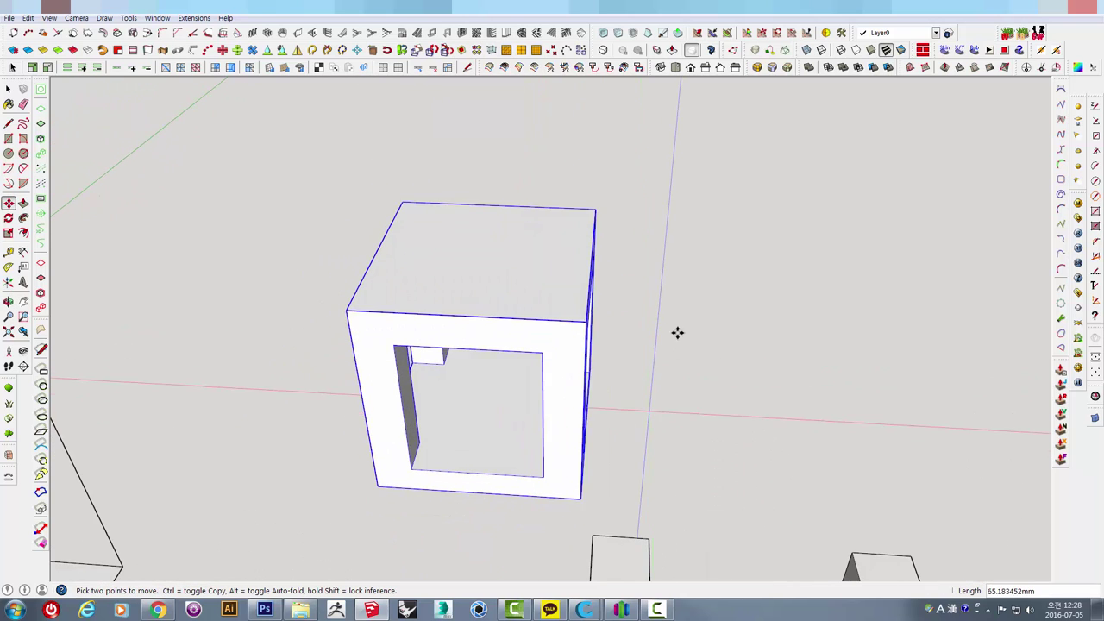
mouse_move(679, 333)
middle_mouse_down()
mouse_move(675, 279)
mouse_move(624, 388)
middle_mouse_up()
scroll(505, 342, "up", 3)
key("space")
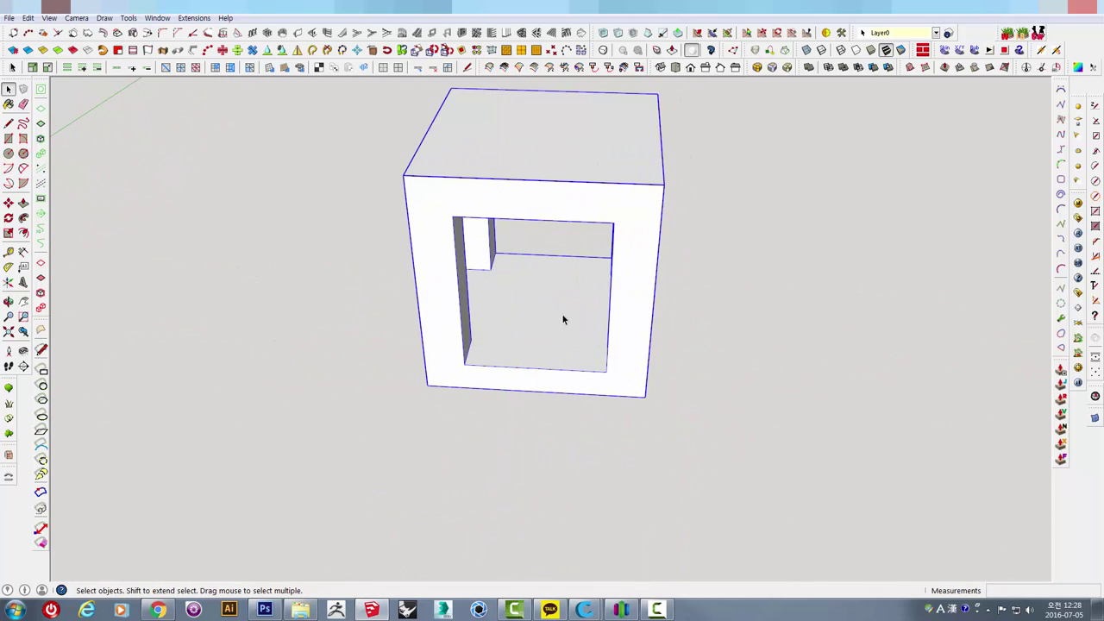
mouse_move(563, 320)
middle_mouse_down()
mouse_move(547, 540)
mouse_move(537, 436)
mouse_move(436, 473)
middle_mouse_up()
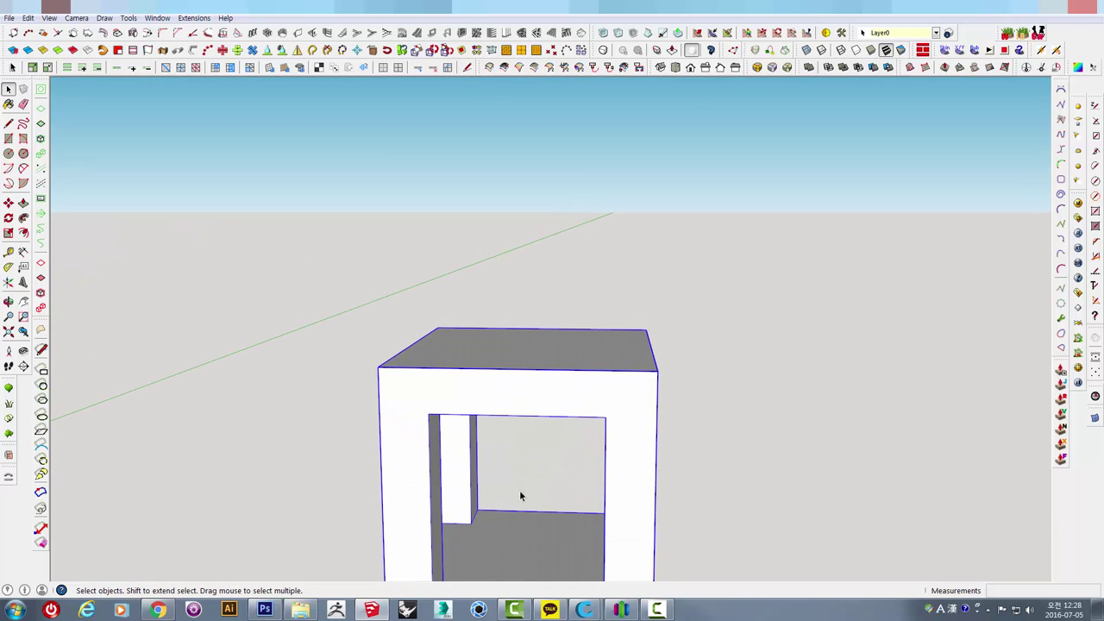
mouse_move(520, 496)
middle_mouse_down()
mouse_move(638, 436)
mouse_move(606, 434)
mouse_move(593, 402)
mouse_move(522, 393)
mouse_move(557, 402)
middle_mouse_up()
- Push the copied box's inner wall face out 26.47 mm, then inspect its openings
left_click(557, 402)
scroll(540, 407, "up", 2)
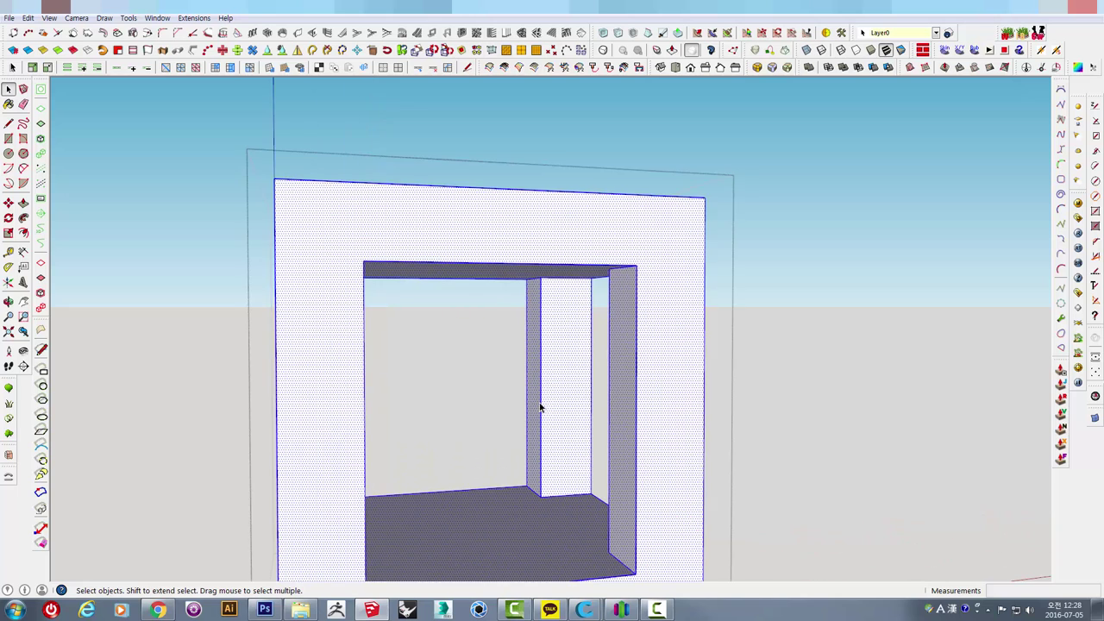
key("p")
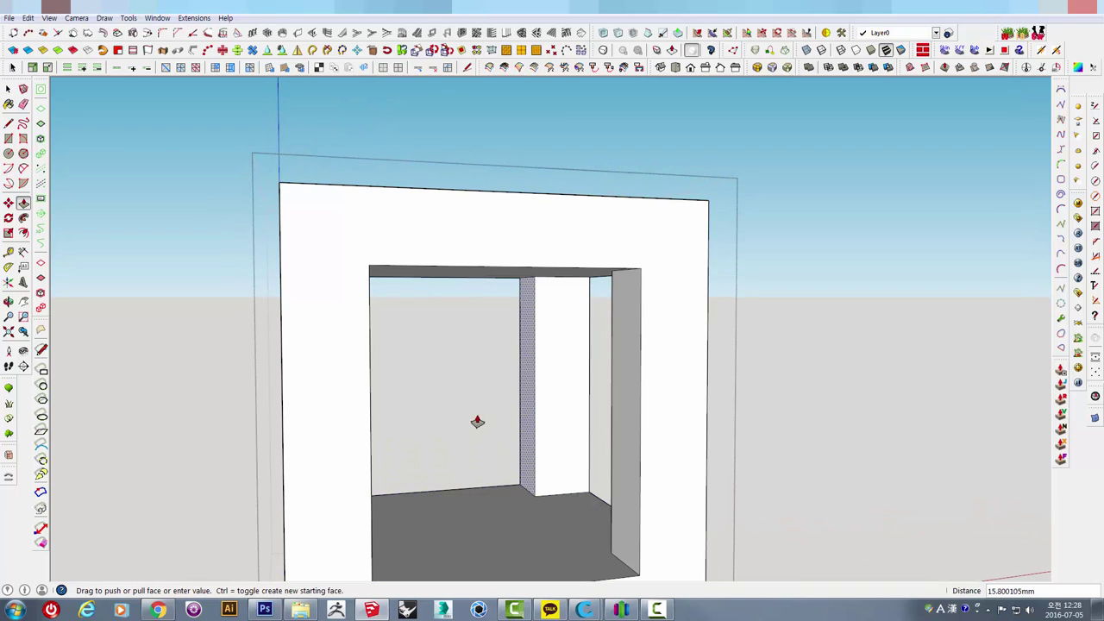
left_click_drag(477, 422, 442, 433)
key("space")
mouse_move(752, 402)
middle_mouse_down()
mouse_move(616, 521)
mouse_move(531, 432)
mouse_move(538, 402)
mouse_move(443, 365)
mouse_move(480, 320)
mouse_move(458, 264)
middle_mouse_up()
scroll(442, 212, "down", 5)
scroll(481, 301, "up", 4)
scroll(480, 295, "up", 3)
mouse_move(517, 281)
middle_mouse_down()
mouse_move(451, 360)
mouse_move(448, 397)
mouse_move(503, 327)
mouse_move(646, 358)
mouse_move(697, 310)
mouse_move(647, 411)
mouse_move(549, 402)
mouse_move(520, 297)
mouse_move(575, 256)
mouse_move(661, 233)
mouse_move(632, 240)
middle_mouse_up()
mouse_move(528, 339)
middle_mouse_down()
mouse_move(558, 500)
mouse_move(555, 559)
middle_mouse_up()
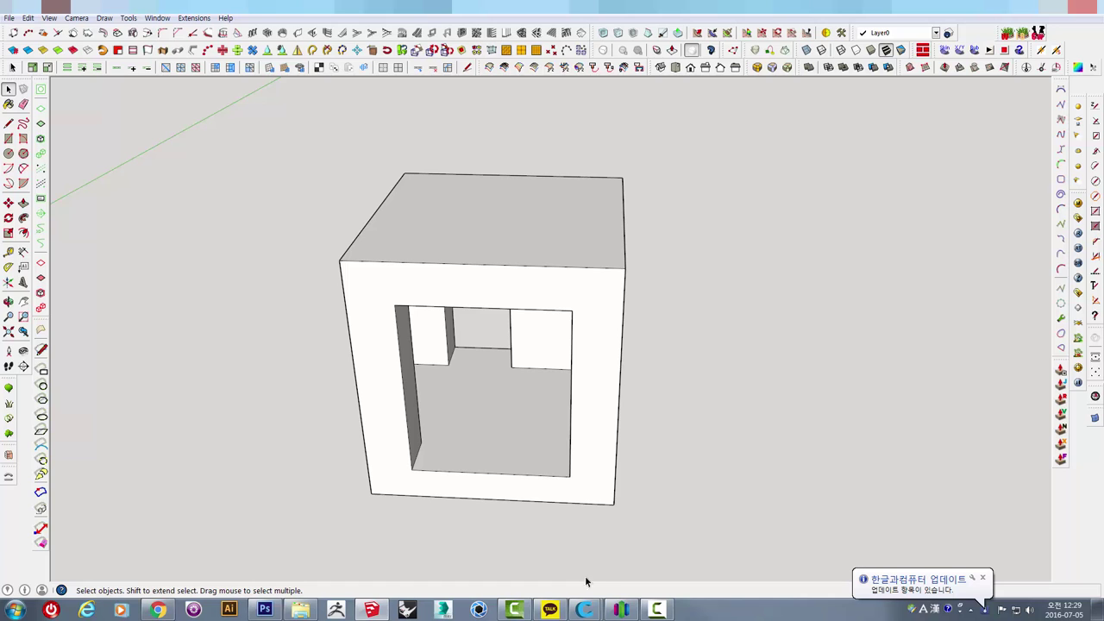
- Switch to Simplify3D and import part_A.stl onto the build plate
left_click(621, 610)
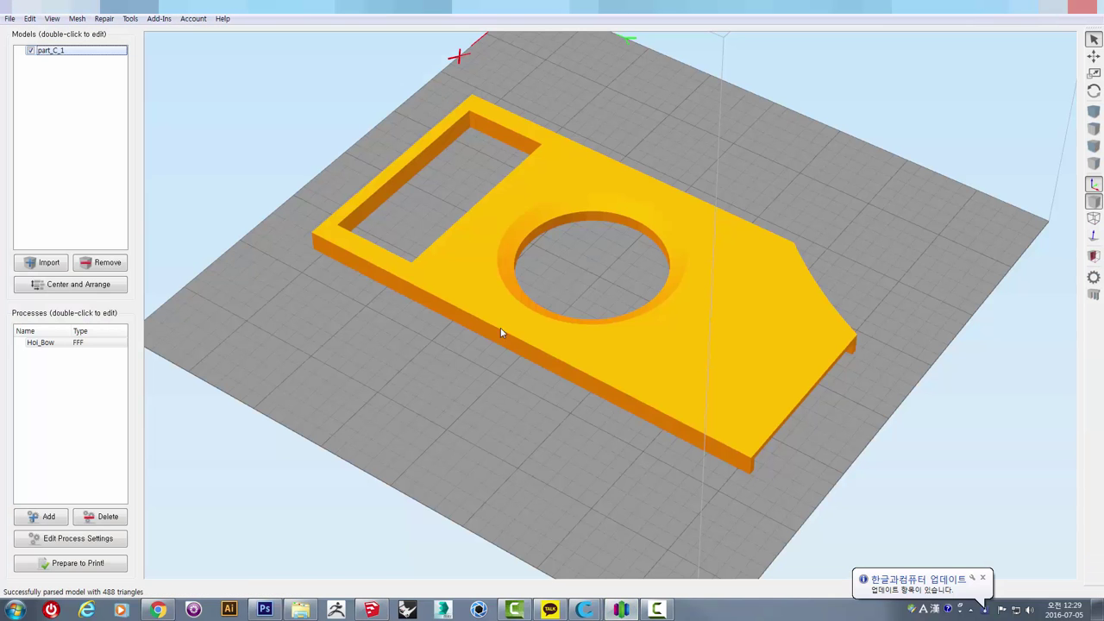
left_click(52, 262)
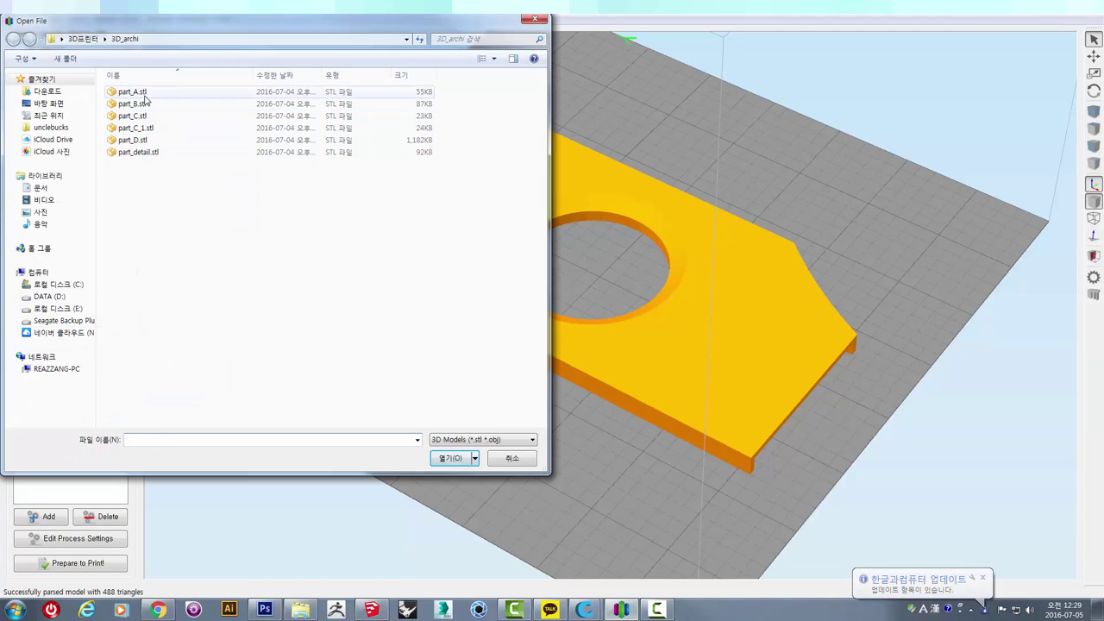
left_click(145, 93)
left_click(449, 458)
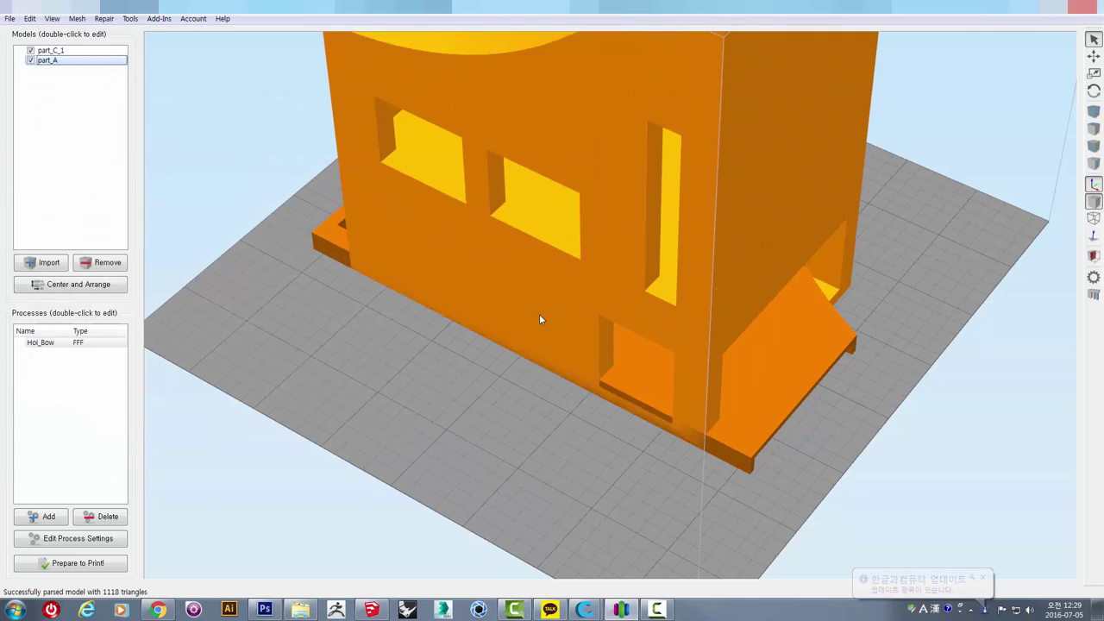
- Remove part_C_1 from the plate and orbit in on part_A's front hole and windows
left_click(77, 50)
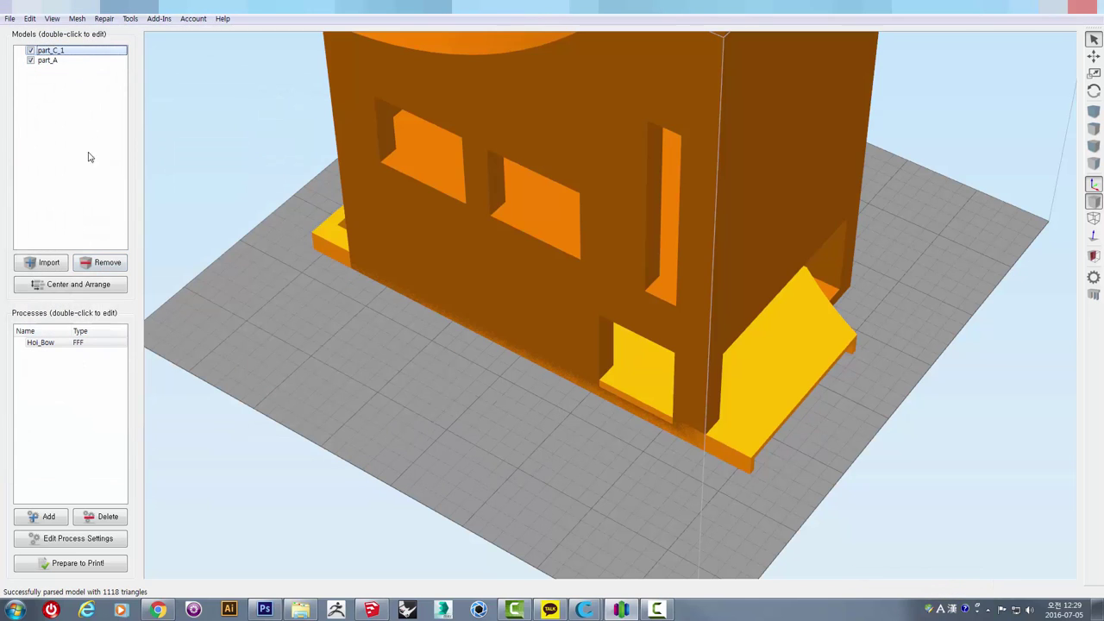
left_click(101, 264)
scroll(612, 308, "down", 5)
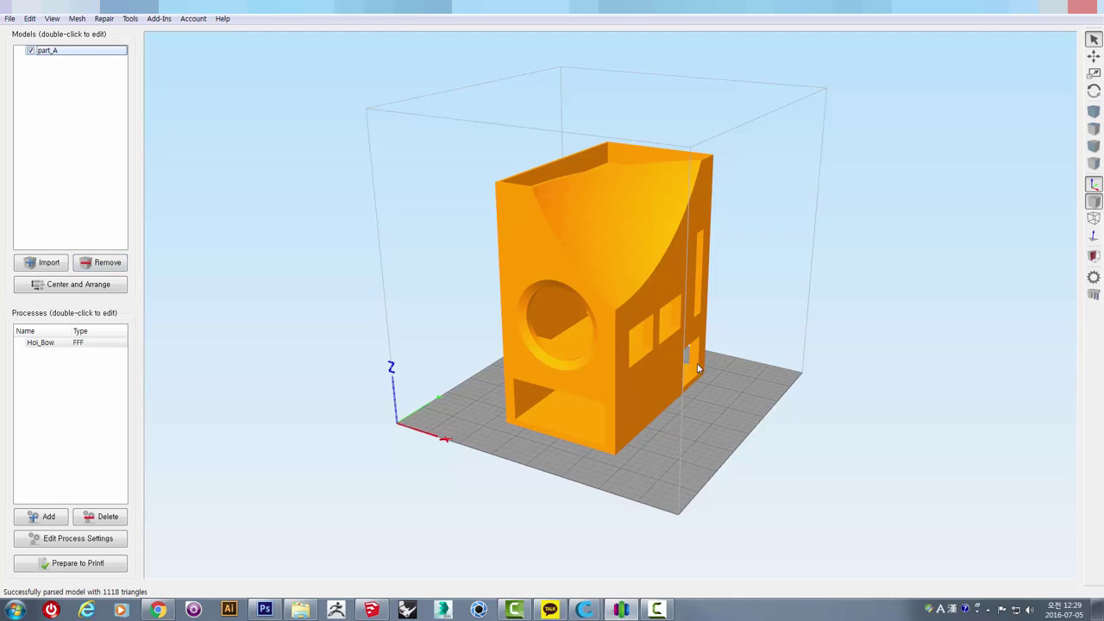
mouse_move(699, 369)
left_mouse_down()
mouse_move(659, 348)
mouse_move(838, 320)
mouse_move(786, 369)
mouse_move(652, 371)
left_mouse_up()
scroll(604, 328, "up", 3)
scroll(601, 221, "up", 3)
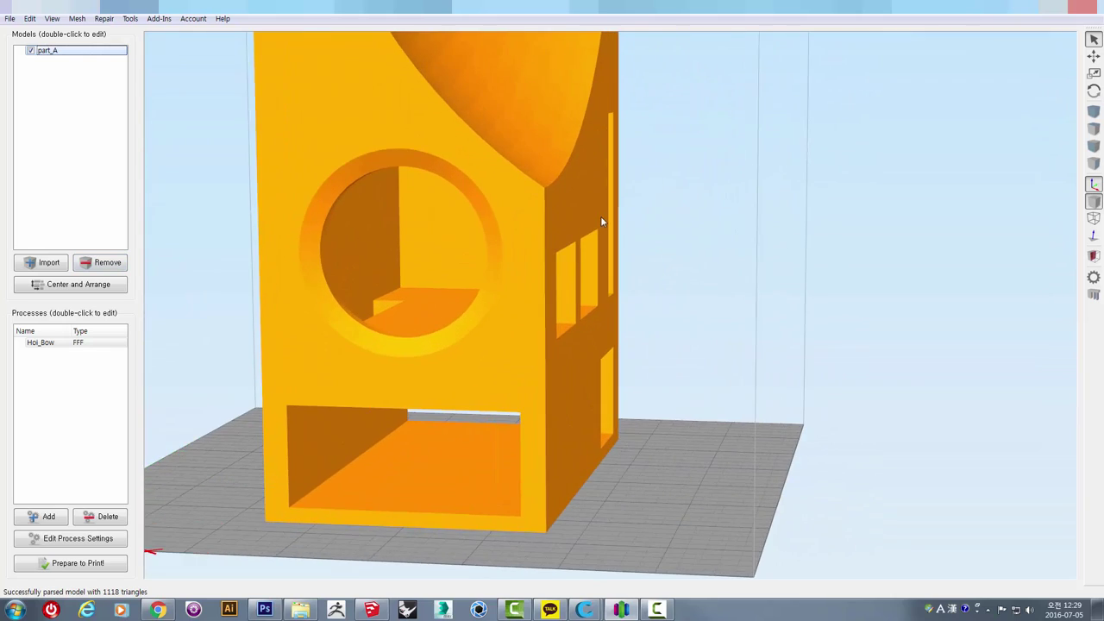
mouse_move(602, 222)
left_mouse_down()
mouse_move(757, 291)
mouse_move(710, 271)
mouse_move(411, 323)
left_mouse_up()
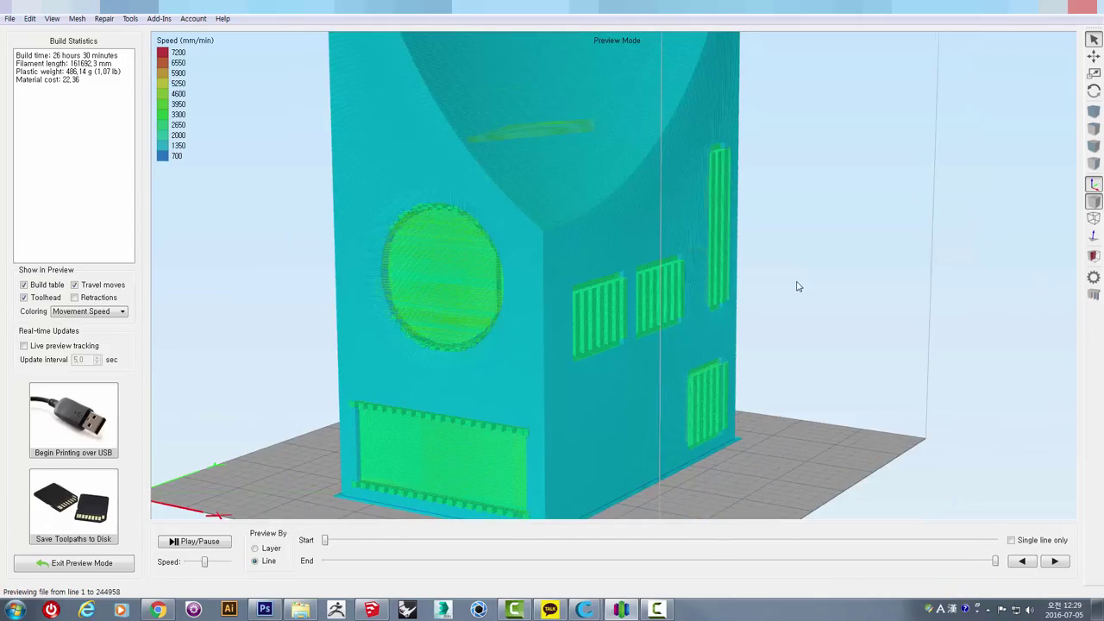
- Orbit and zoom the part_A toolpath preview to look down on its top
mouse_move(791, 281)
left_mouse_down()
mouse_move(825, 239)
mouse_move(888, 216)
mouse_move(959, 246)
mouse_move(909, 369)
mouse_move(722, 345)
mouse_move(815, 324)
mouse_move(641, 349)
left_mouse_up()
scroll(909, 369, "down", 5)
scroll(438, 163, "up", 3)
scroll(446, 173, "up", 3)
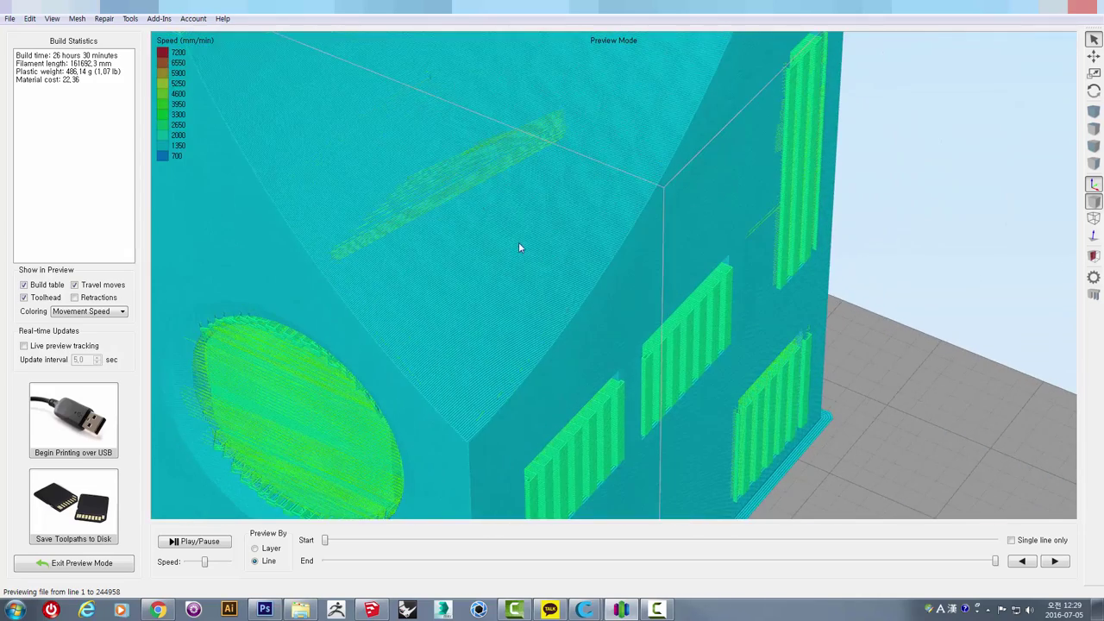
scroll(520, 247, "up", 2)
scroll(561, 253, "up", 2)
scroll(542, 288, "down", 2)
scroll(547, 239, "down", 2)
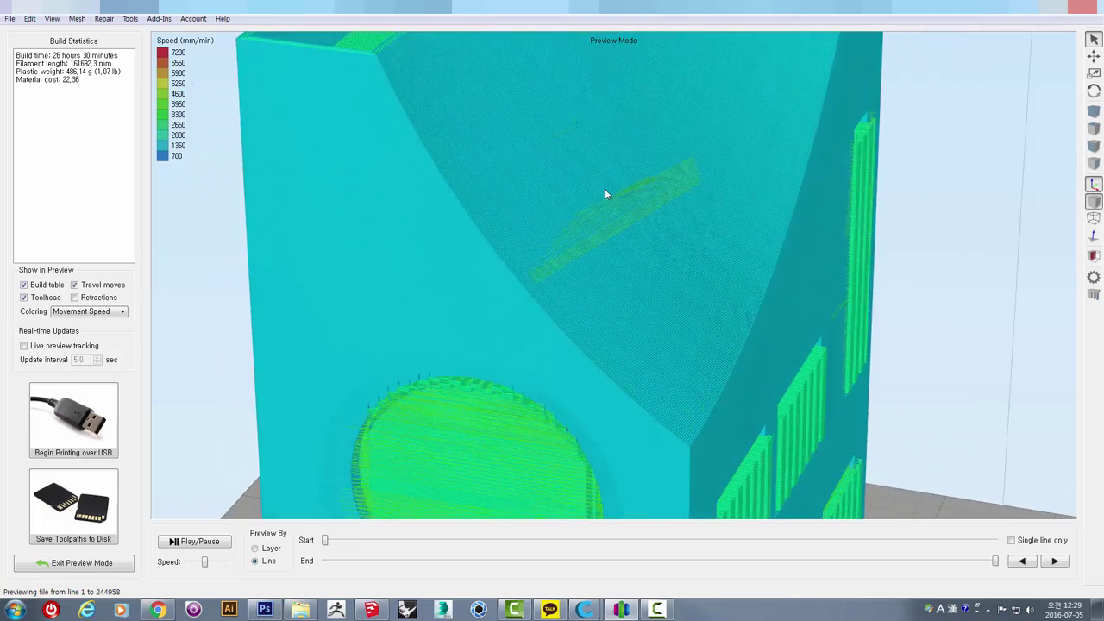
scroll(606, 192, "down", 2)
scroll(611, 181, "down", 2)
mouse_move(545, 310)
left_mouse_down()
mouse_move(534, 284)
mouse_move(523, 395)
mouse_move(509, 362)
left_mouse_up()
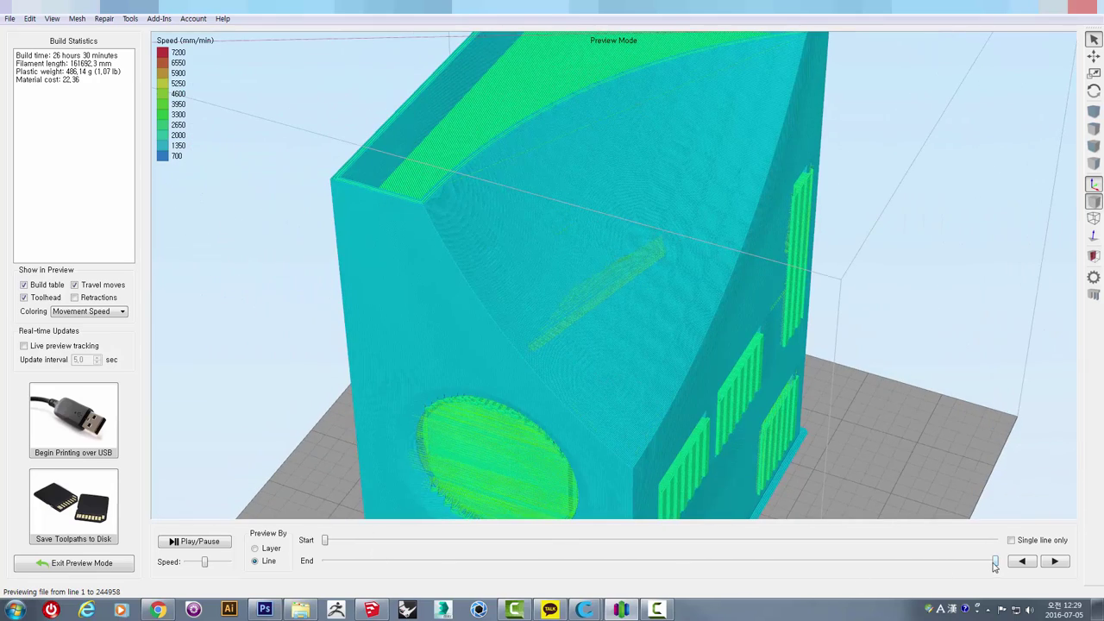
- Show toolpaths only up to line 202521 and orbit around to examine the infill
left_click_drag(994, 563, 851, 562)
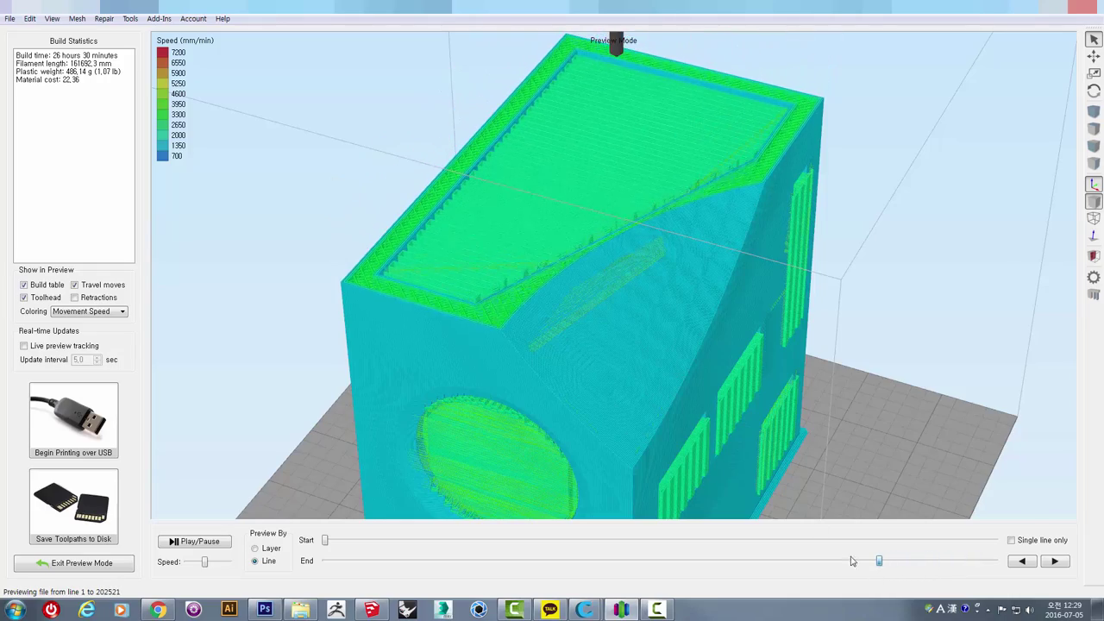
mouse_move(811, 431)
left_mouse_down()
mouse_move(775, 343)
mouse_move(678, 383)
mouse_move(677, 409)
mouse_move(726, 378)
mouse_move(849, 402)
left_mouse_up()
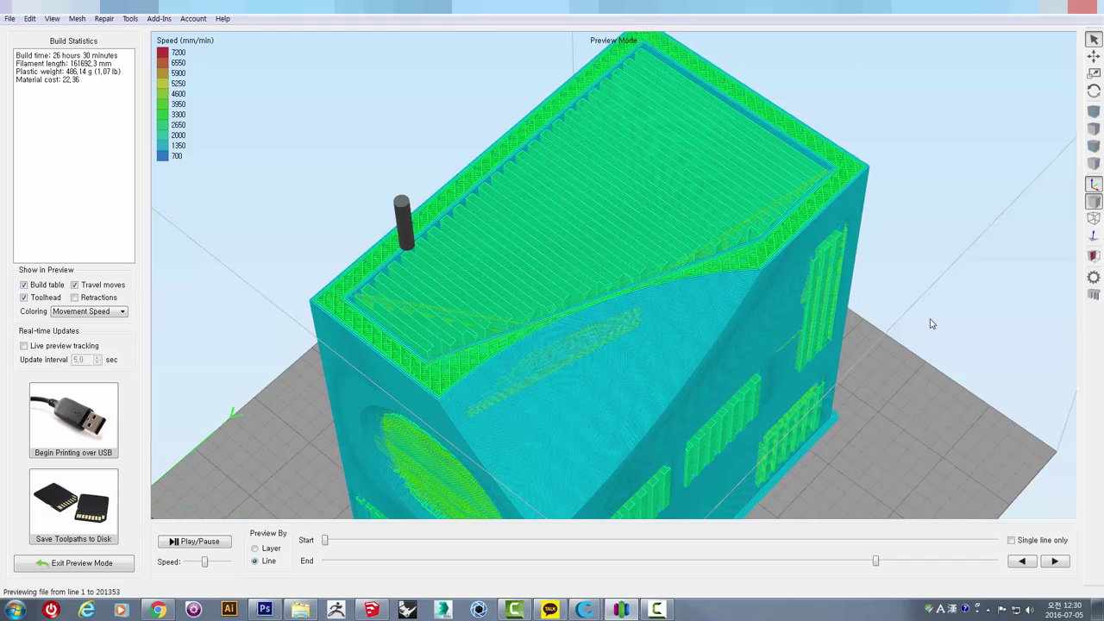
mouse_move(895, 298)
left_mouse_down()
mouse_move(838, 283)
mouse_move(807, 256)
left_mouse_up()
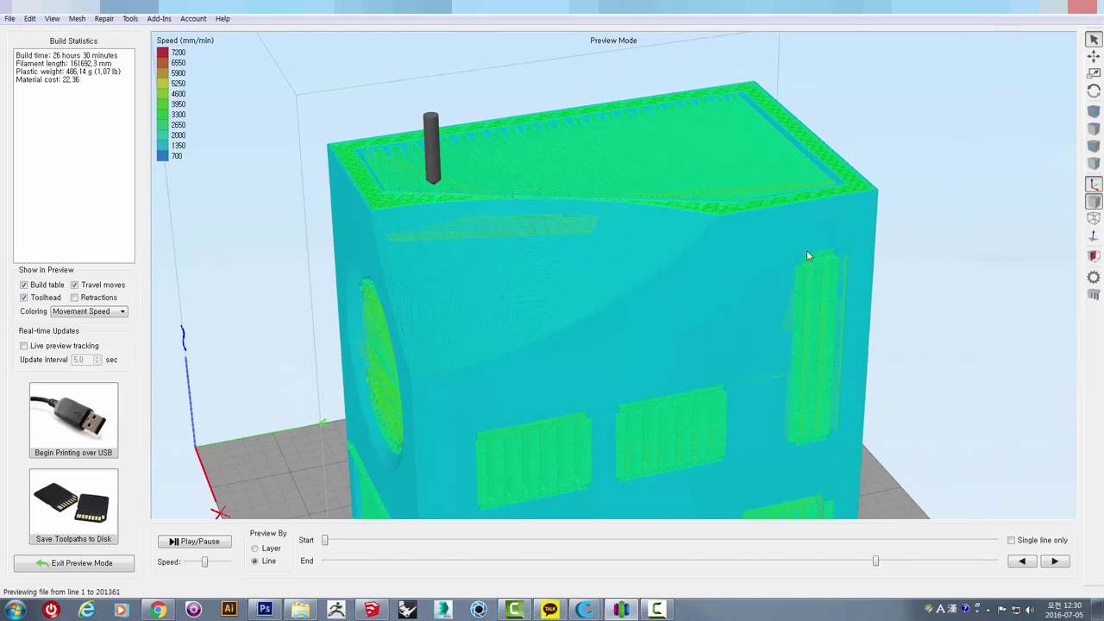
mouse_move(518, 449)
left_mouse_down()
mouse_move(1023, 250)
mouse_move(477, 299)
left_mouse_up()
mouse_move(814, 285)
left_mouse_down()
mouse_move(870, 296)
mouse_move(525, 460)
left_mouse_up()
mouse_move(866, 239)
left_mouse_down()
mouse_move(867, 266)
mouse_move(791, 404)
mouse_move(819, 380)
mouse_move(823, 517)
left_mouse_up()
- Trim the preview to line 122270, view the other side, then exit preview mode
left_click_drag(876, 561, 522, 561)
mouse_move(555, 489)
left_mouse_down()
mouse_move(601, 465)
mouse_move(636, 374)
mouse_move(564, 387)
mouse_move(848, 327)
left_mouse_up()
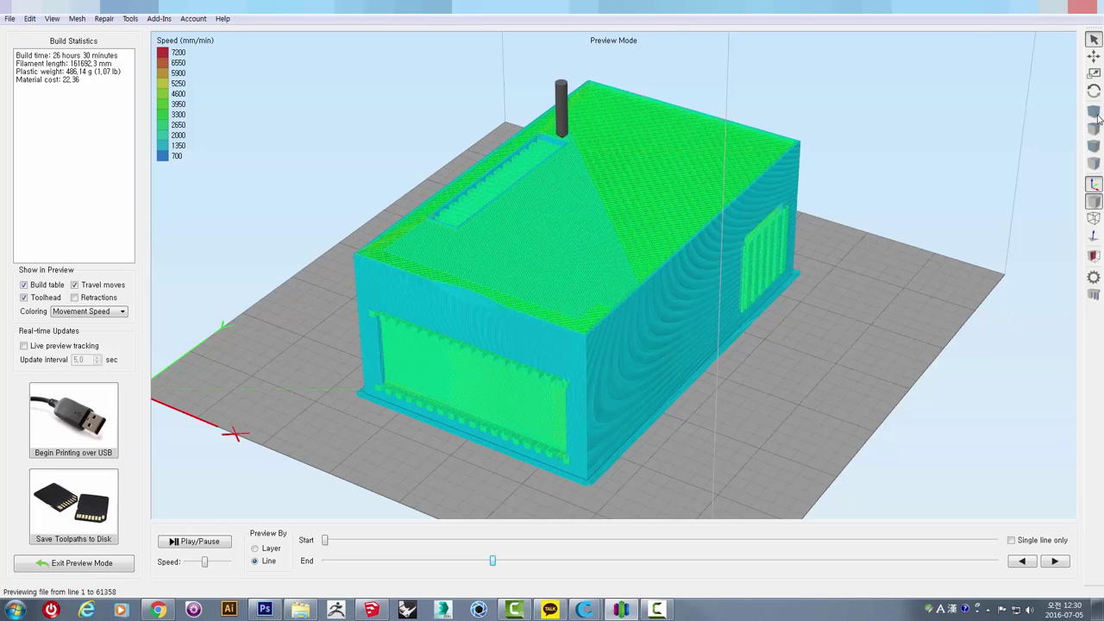
left_click(38, 562)
mouse_move(826, 280)
left_mouse_down()
mouse_move(826, 301)
mouse_move(922, 239)
mouse_move(927, 189)
mouse_move(912, 227)
left_mouse_up()
mouse_move(595, 356)
left_mouse_down()
mouse_move(611, 354)
mouse_move(586, 325)
left_mouse_up()
mouse_move(735, 321)
left_mouse_down()
mouse_move(820, 305)
mouse_move(616, 285)
left_mouse_up()
mouse_move(806, 249)
left_mouse_down()
mouse_move(788, 253)
mouse_move(774, 365)
left_mouse_up()
mouse_move(867, 311)
left_mouse_down()
mouse_move(874, 289)
mouse_move(863, 289)
left_mouse_up()
mouse_move(857, 233)
left_mouse_down()
mouse_move(786, 234)
mouse_move(820, 244)
mouse_move(820, 215)
mouse_move(641, 141)
left_mouse_up()
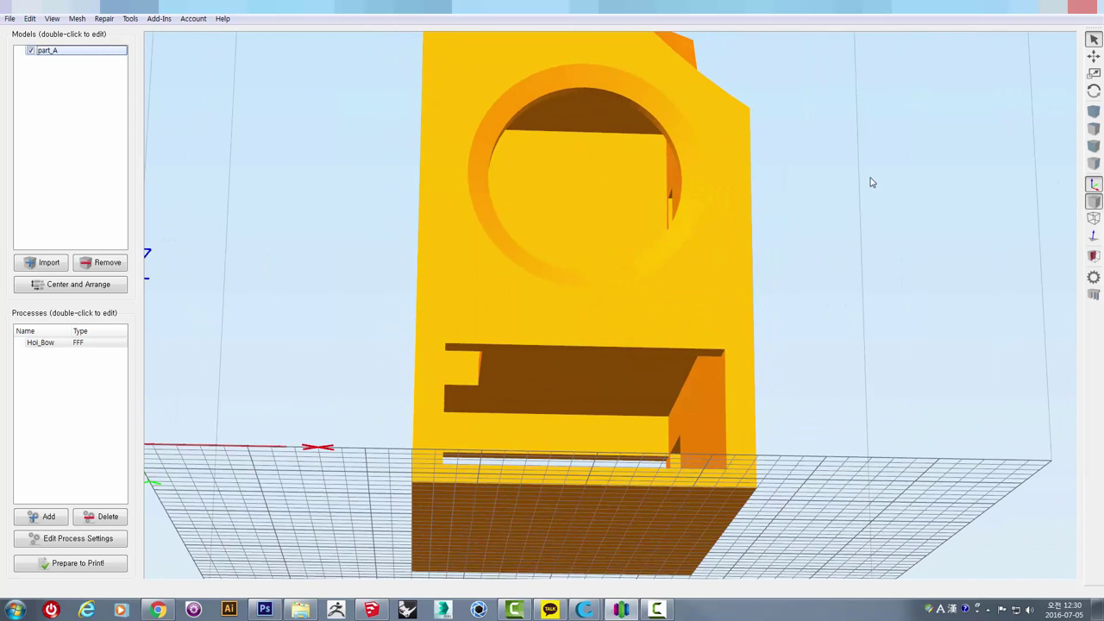
mouse_move(872, 183)
left_mouse_down()
mouse_move(823, 229)
mouse_move(586, 242)
left_mouse_up()
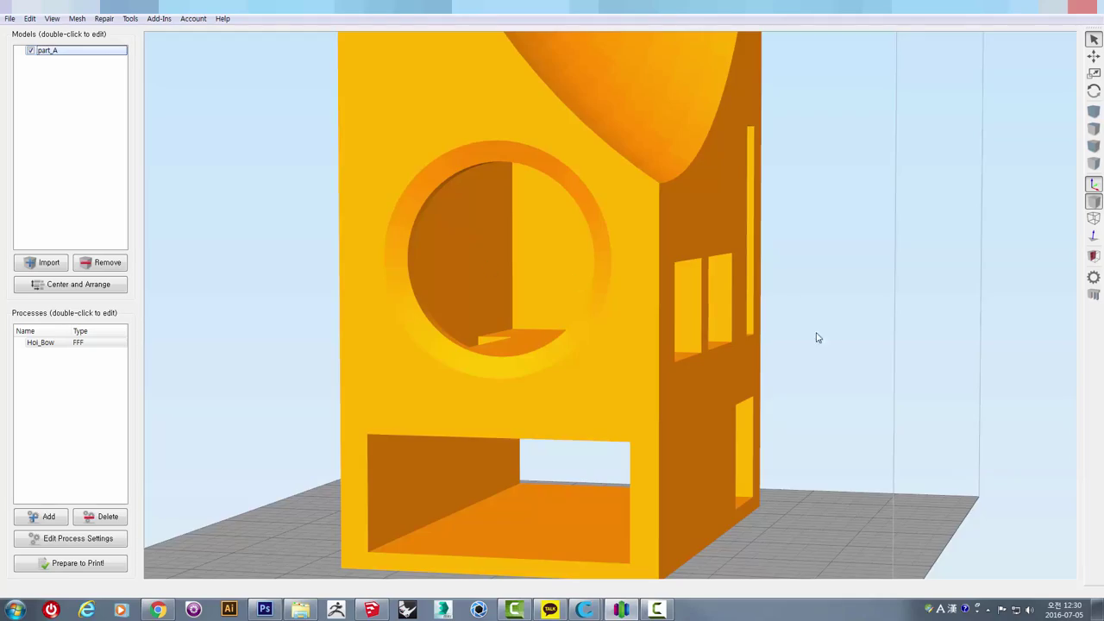
mouse_move(818, 338)
left_mouse_down()
mouse_move(883, 222)
mouse_move(882, 365)
mouse_move(818, 325)
mouse_move(806, 385)
mouse_move(721, 390)
mouse_move(595, 337)
mouse_move(625, 326)
mouse_move(674, 361)
mouse_move(547, 293)
mouse_move(533, 350)
mouse_move(644, 391)
mouse_move(739, 308)
mouse_move(763, 352)
mouse_move(644, 394)
left_mouse_up()
scroll(819, 326, "down", 1)
scroll(801, 308, "down", 3)
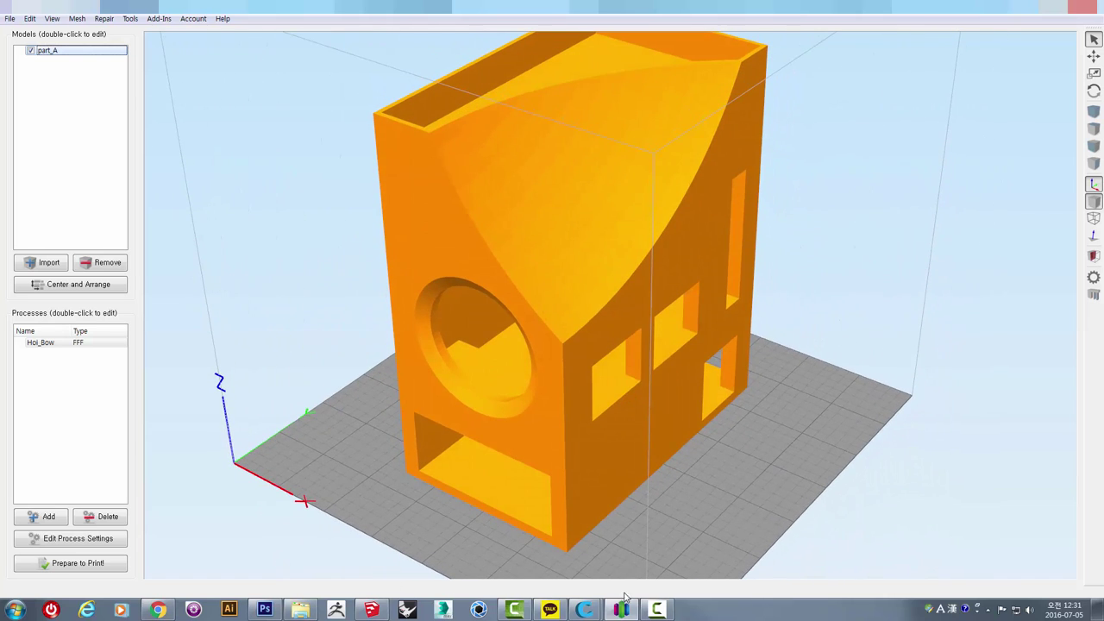
mouse_move(621, 610)
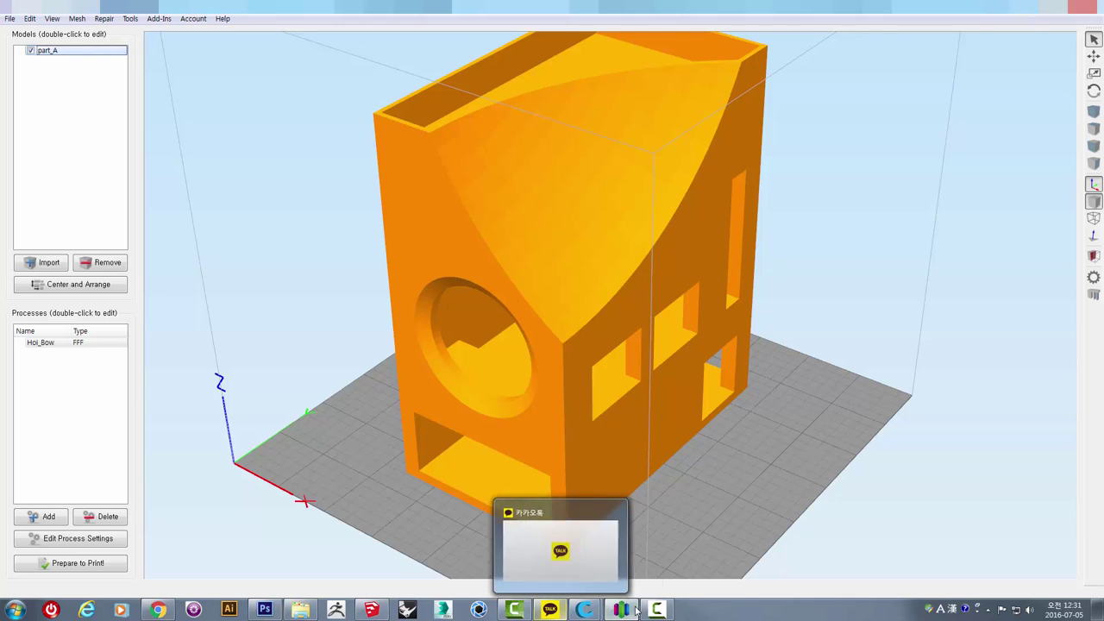
- Switch to SketchUp, zoom toward the scattered parts and select the chair component
left_click(373, 611)
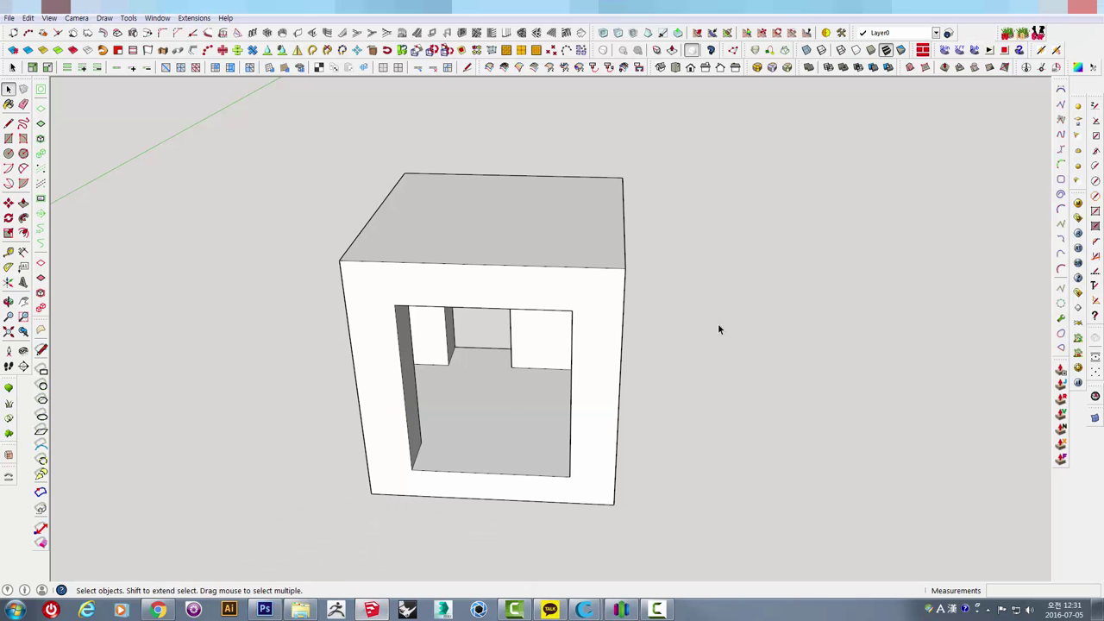
scroll(693, 385, "down", 10)
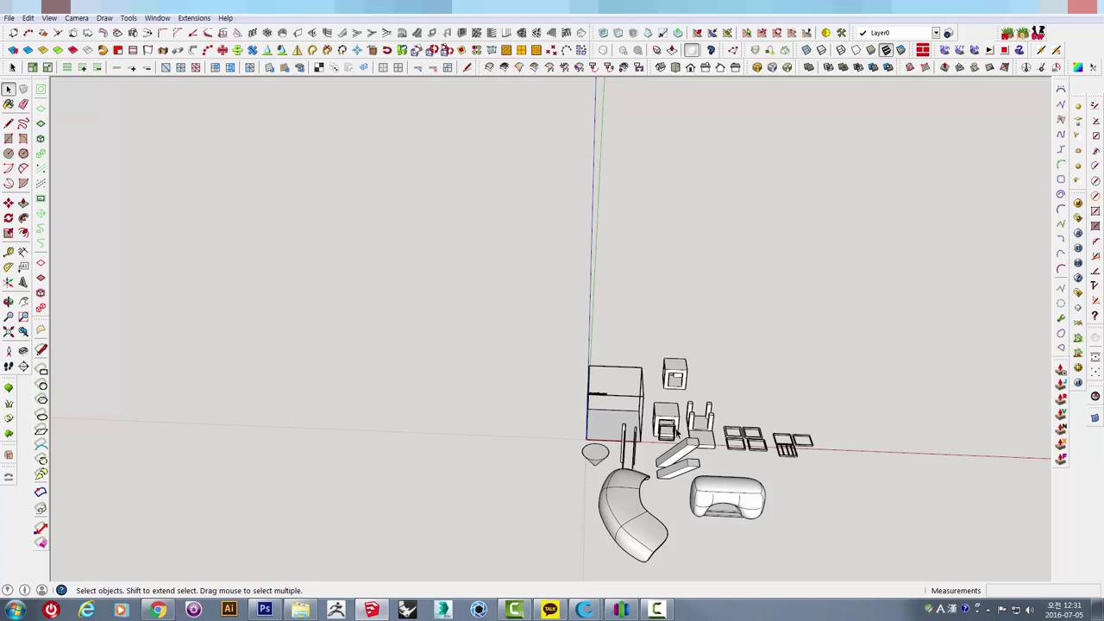
mouse_move(677, 433)
middle_mouse_down()
mouse_move(801, 370)
mouse_move(585, 348)
mouse_move(530, 394)
mouse_move(616, 286)
mouse_move(687, 261)
mouse_move(621, 217)
mouse_move(429, 213)
mouse_move(501, 351)
mouse_move(572, 375)
mouse_move(542, 315)
middle_mouse_up()
scroll(706, 425, "up", 2)
scroll(705, 425, "up", 3)
scroll(706, 423, "up", 3)
scroll(595, 348, "up", 2)
left_click(608, 346)
scroll(494, 423, "up", 2)
scroll(549, 363, "up", 2)
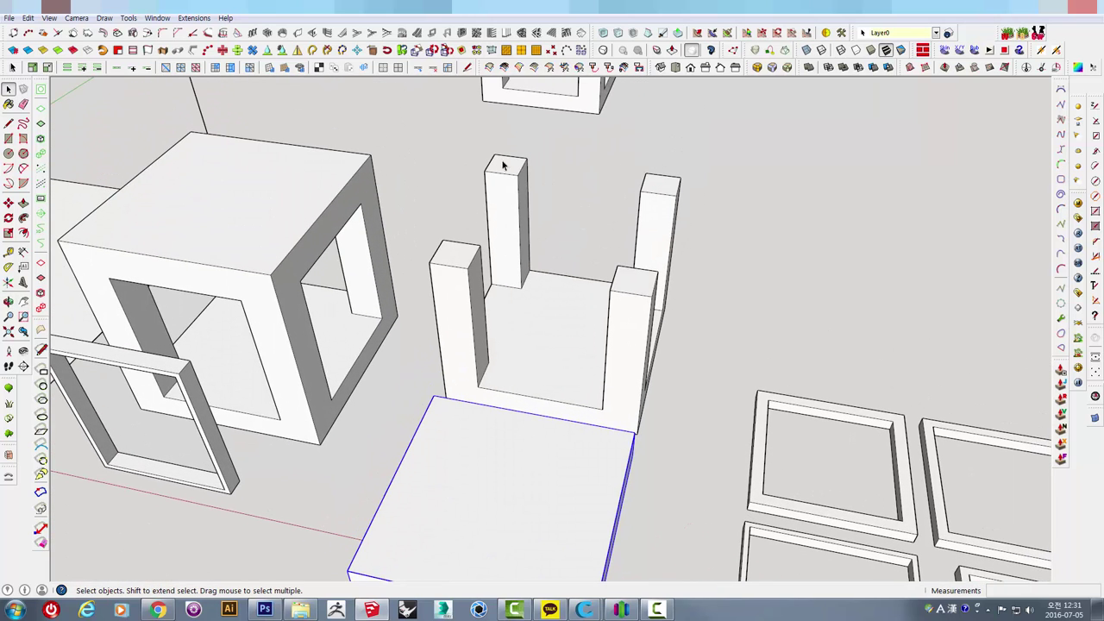
mouse_move(503, 164)
middle_mouse_down()
mouse_move(587, 288)
mouse_move(742, 286)
mouse_move(562, 216)
mouse_move(740, 340)
mouse_move(608, 520)
middle_mouse_up()
left_click(557, 203)
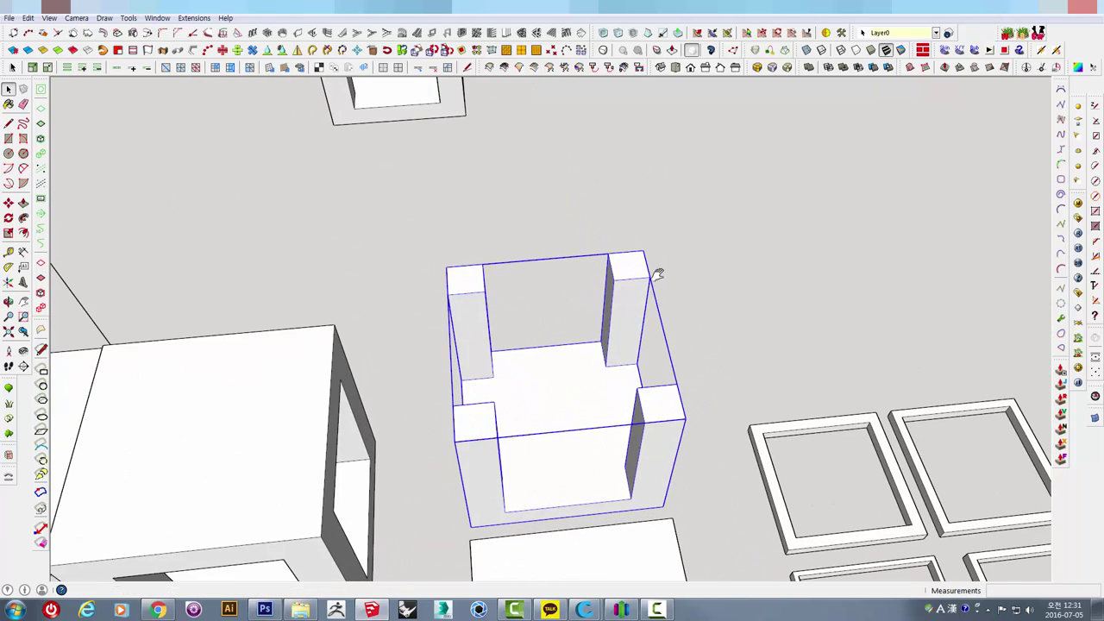
- Select the hollow box and open its group for editing, viewed from the front above
middle_click_drag(657, 272, 681, 446, "shift")
left_click(511, 246)
scroll(426, 175, "up", 2)
scroll(586, 279, "up", 2)
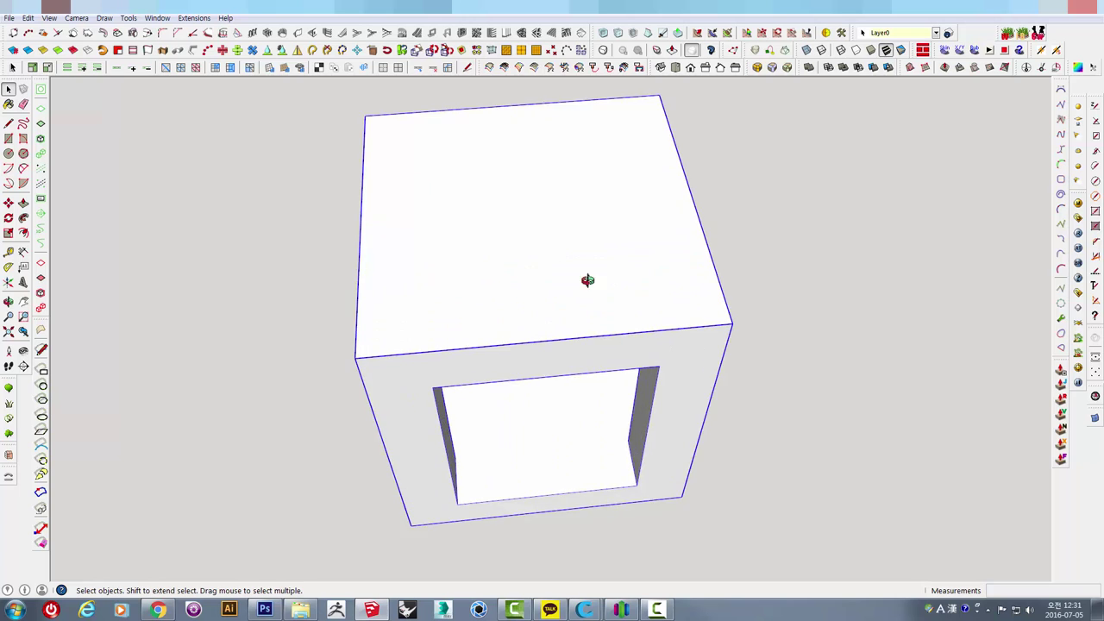
mouse_move(587, 279)
middle_mouse_down()
mouse_move(525, 233)
mouse_move(595, 392)
mouse_move(596, 177)
middle_mouse_up()
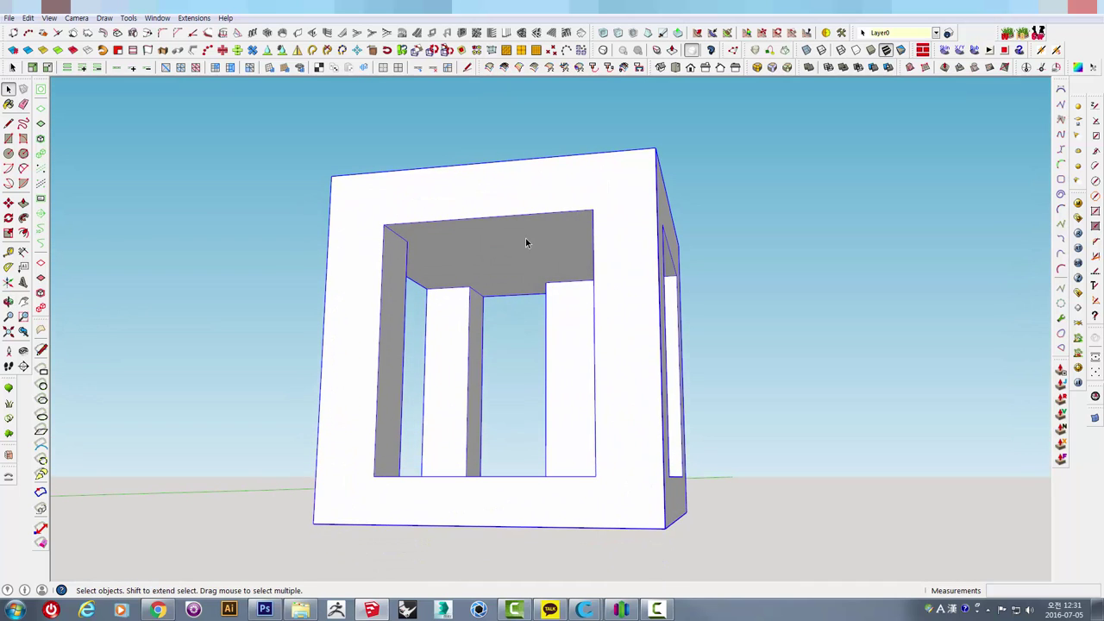
double_click(479, 251)
left_click(464, 247)
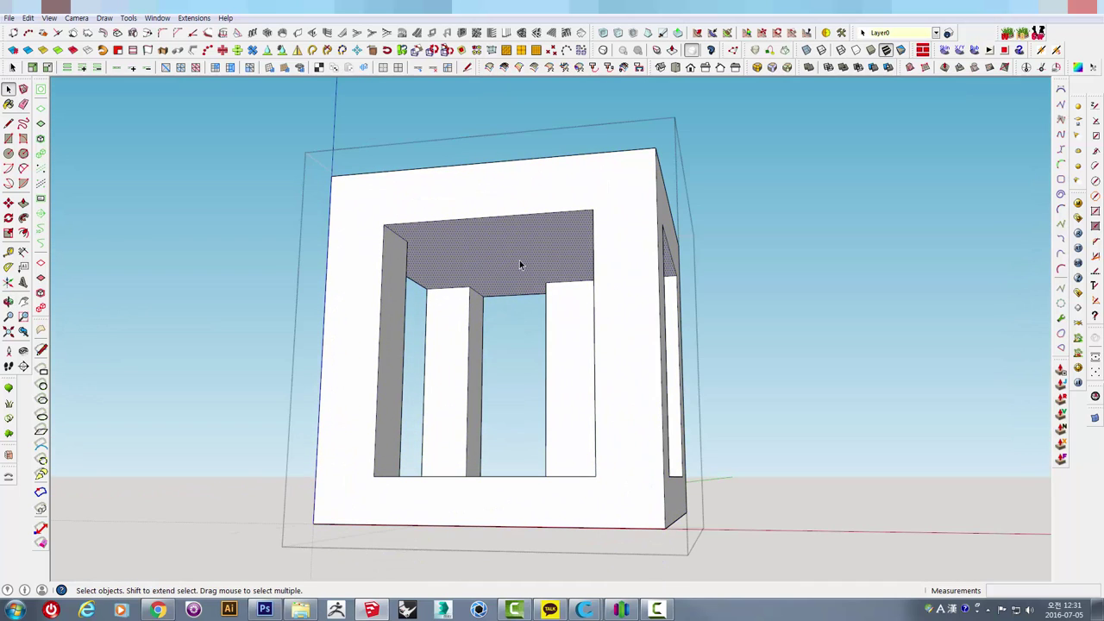
mouse_move(519, 259)
middle_mouse_down()
mouse_move(592, 221)
mouse_move(525, 247)
mouse_move(707, 343)
mouse_move(743, 483)
middle_mouse_up()
scroll(739, 446, "down", 5)
scroll(739, 446, "up", 5)
scroll(739, 446, "up", 3)
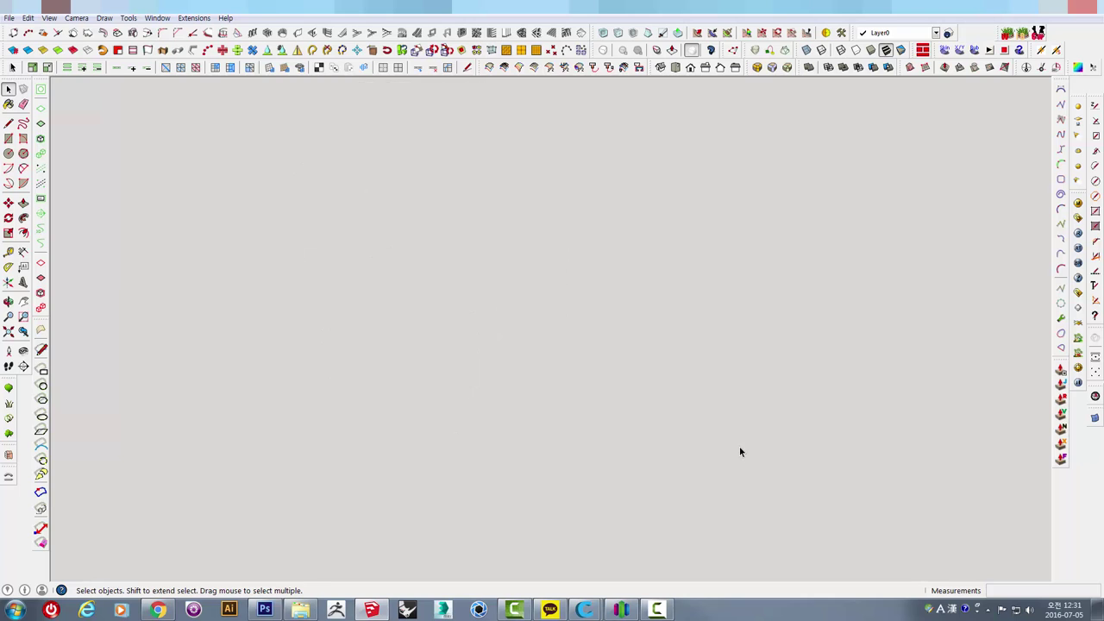
scroll(617, 400, "down", 3)
scroll(618, 400, "down", 2)
mouse_move(617, 404)
middle_mouse_down()
mouse_move(577, 412)
mouse_move(632, 441)
middle_mouse_up()
- Paste the copied stepped face right of the cube and extrude it into a solid
key("ctrl+v")
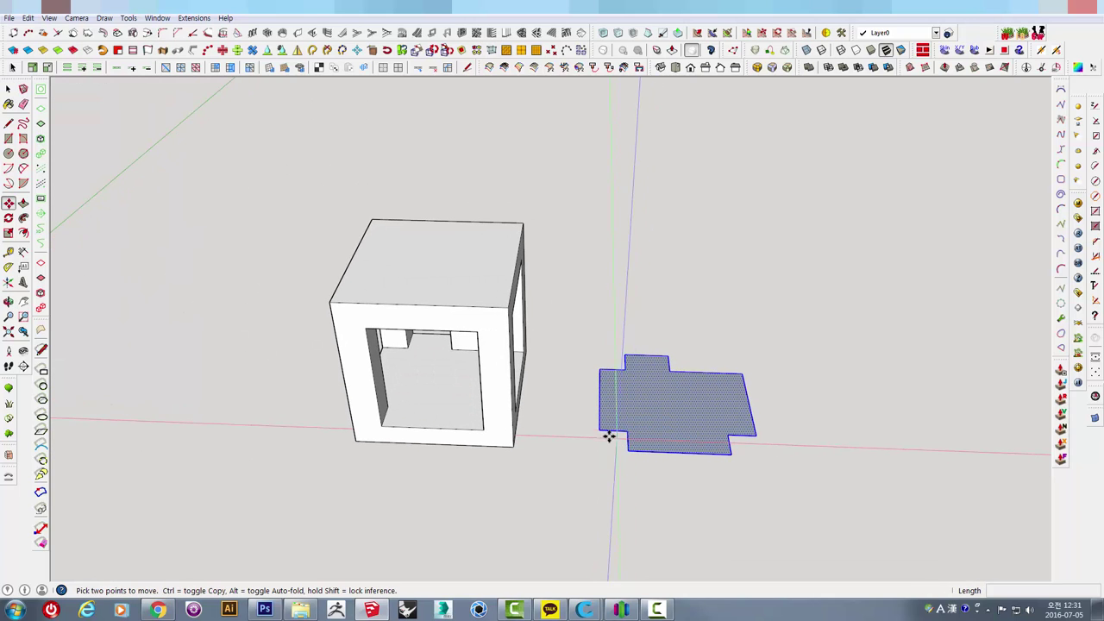
left_click(475, 329)
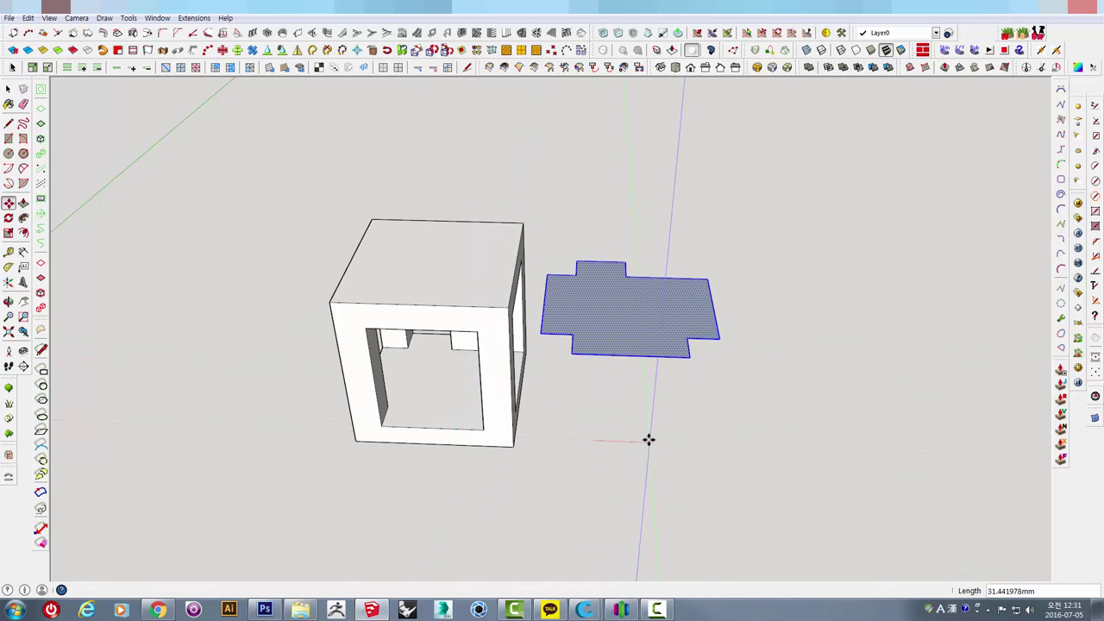
left_click(648, 439)
mouse_move(648, 439)
middle_mouse_down()
mouse_move(685, 432)
mouse_move(621, 362)
middle_mouse_up()
key("p")
left_click(603, 320)
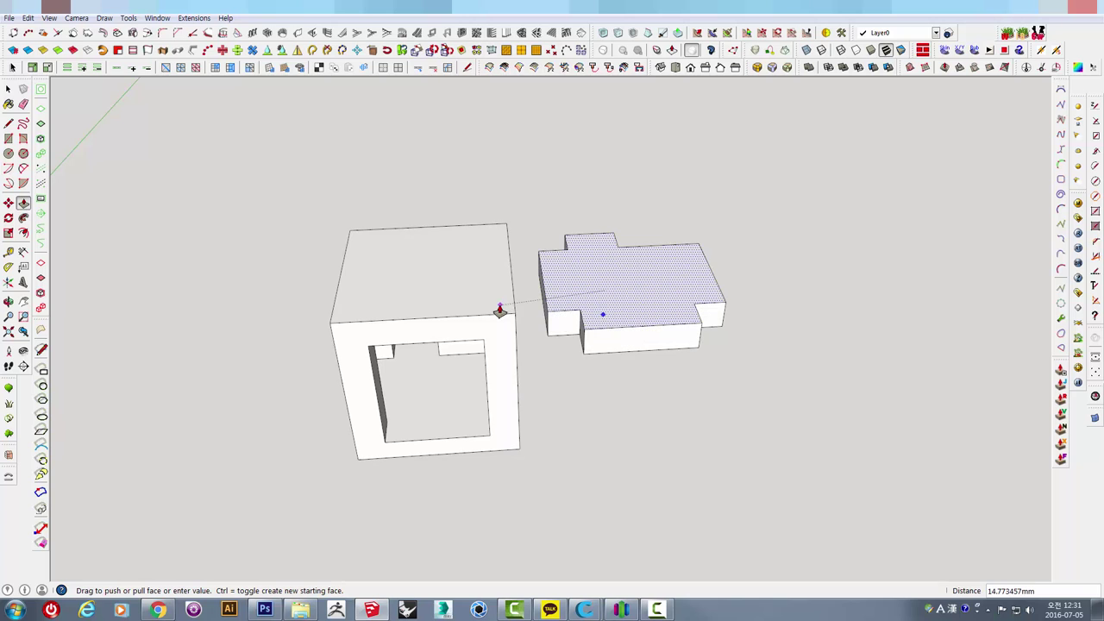
left_click(502, 313)
key("space")
- Undo that extrusion and delete the leftover flat grey face
left_click(598, 294)
mouse_move(641, 389)
middle_mouse_down()
mouse_move(595, 261)
mouse_move(614, 389)
mouse_move(583, 329)
mouse_move(717, 473)
middle_mouse_up()
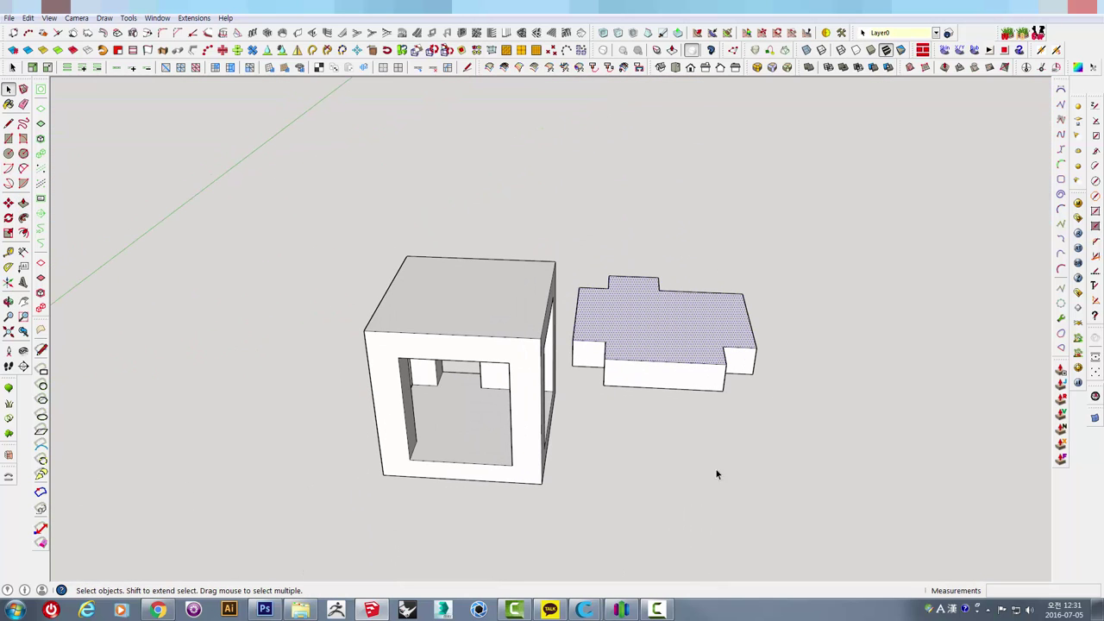
key("ctrl+z")
key("ctrl+z")
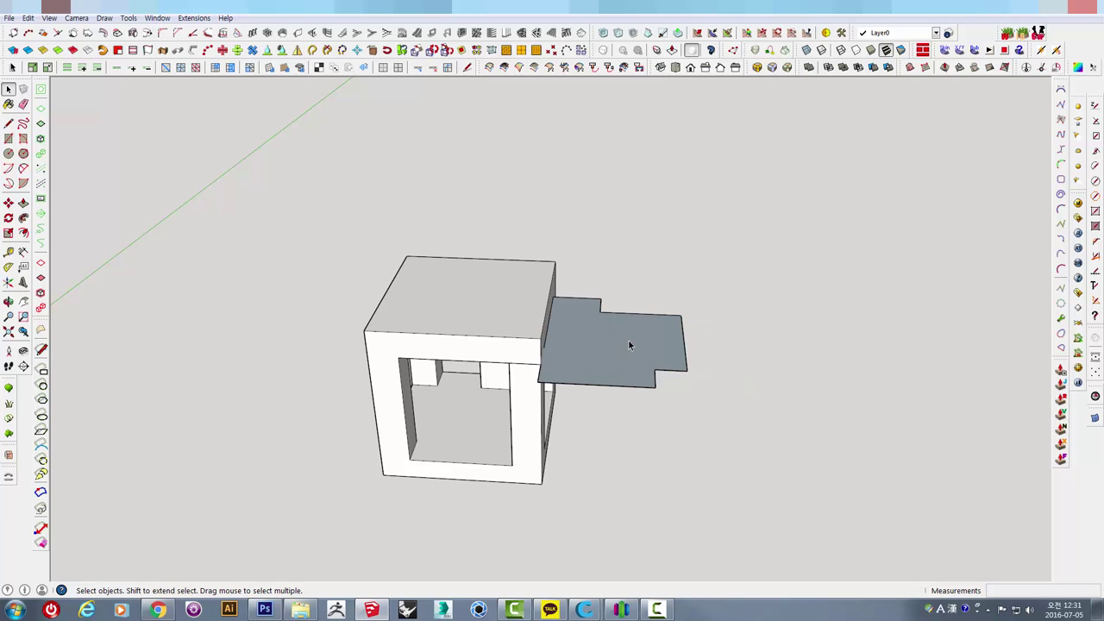
left_click(629, 343)
key("Delete")
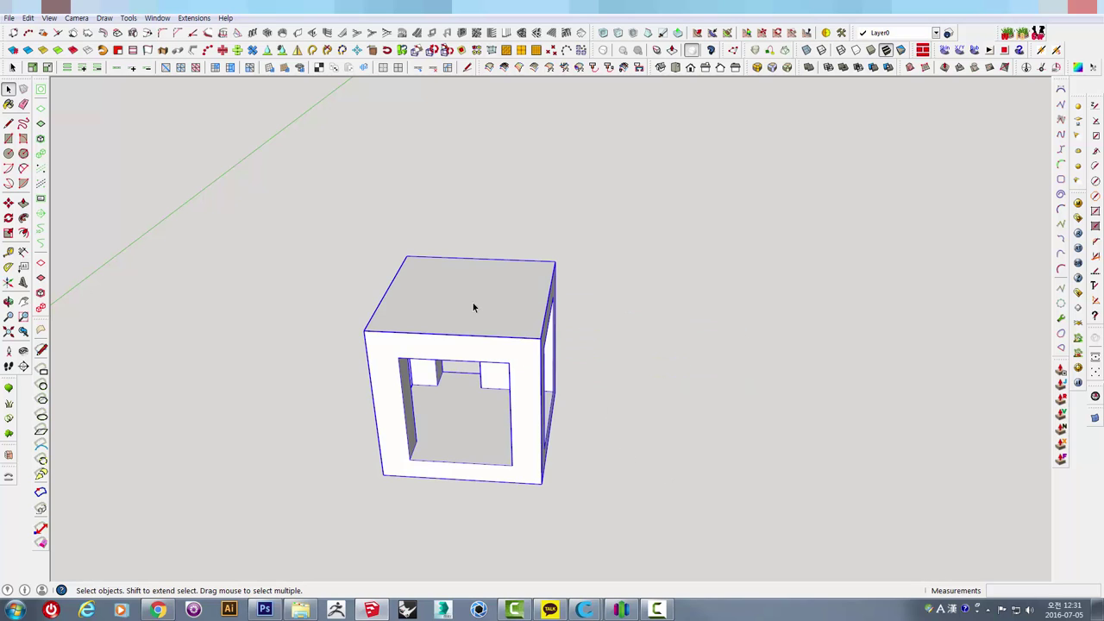
- Paste a copy of the cube's top face beside it and thicken it down into a slab
double_click(473, 303)
triple_click(473, 301)
left_click(435, 319)
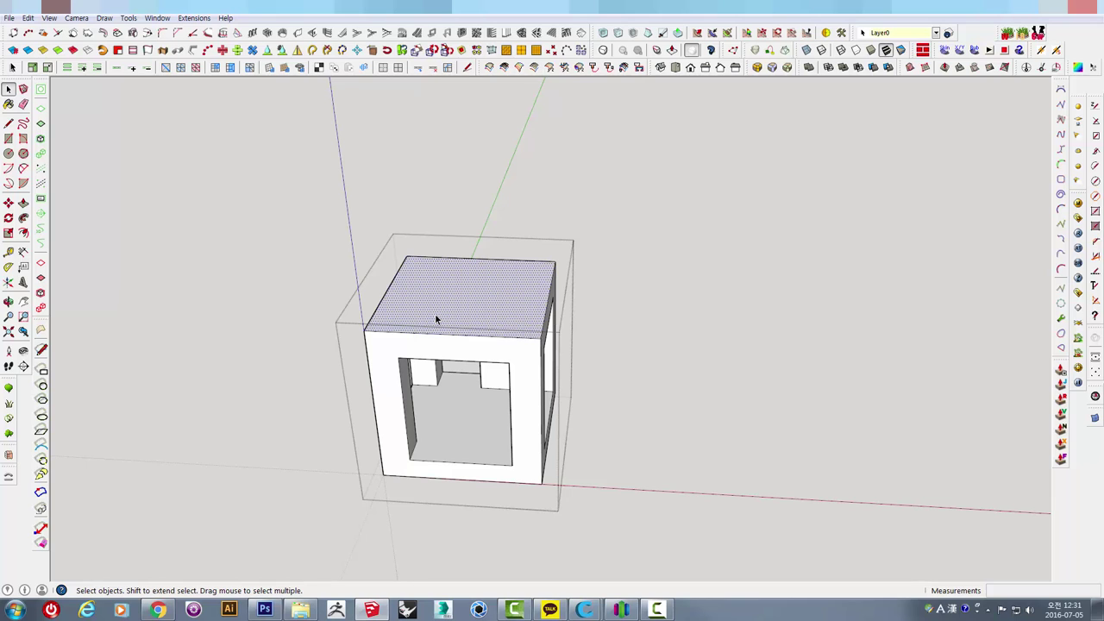
left_click(670, 418)
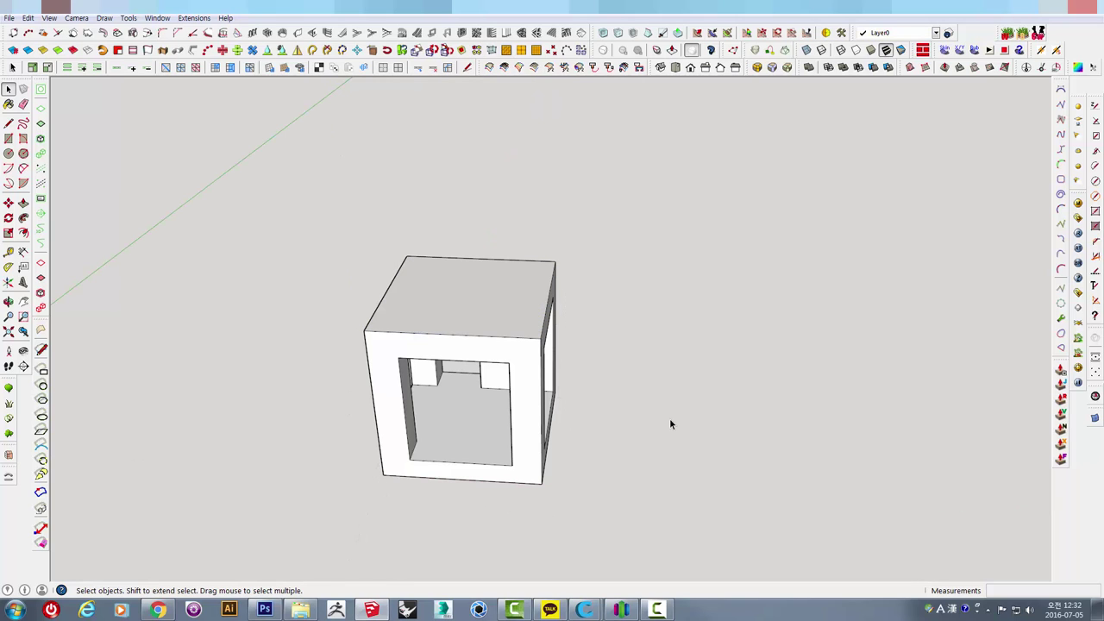
key("ctrl+v")
left_click(541, 339)
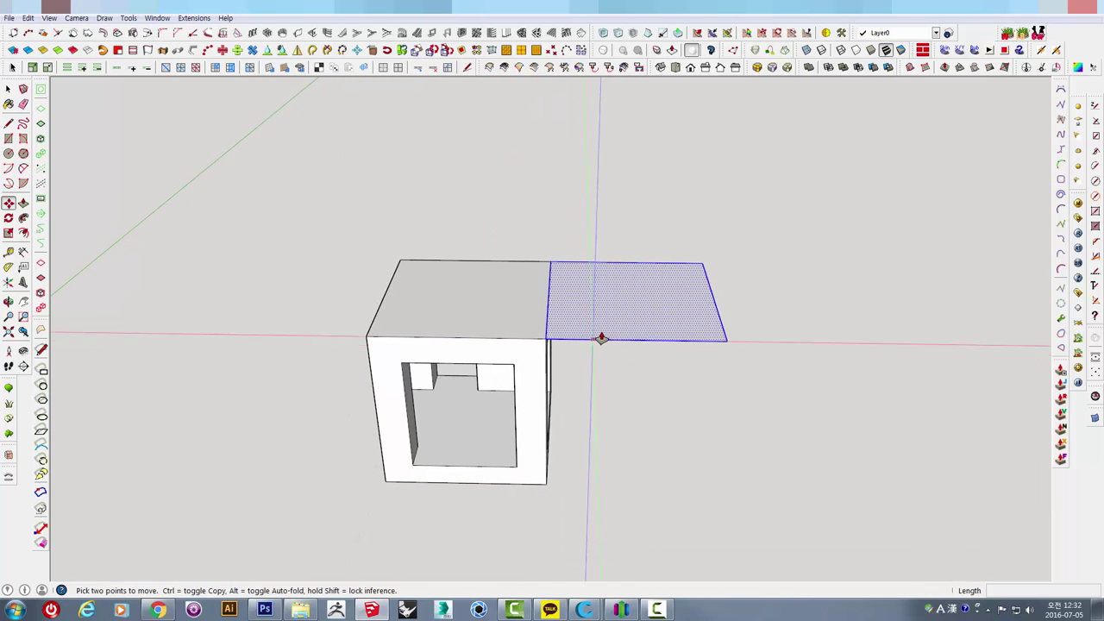
key("p")
left_click_drag(604, 328, 512, 368)
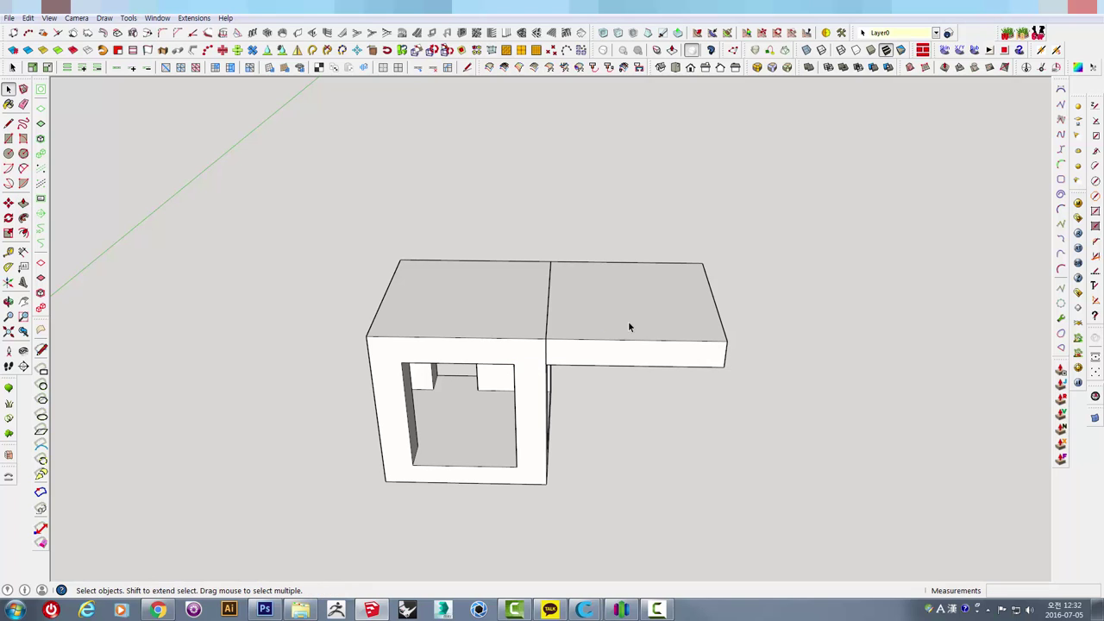
triple_click(628, 326)
- Move the slab away from the box and set it down beside it
key("o")
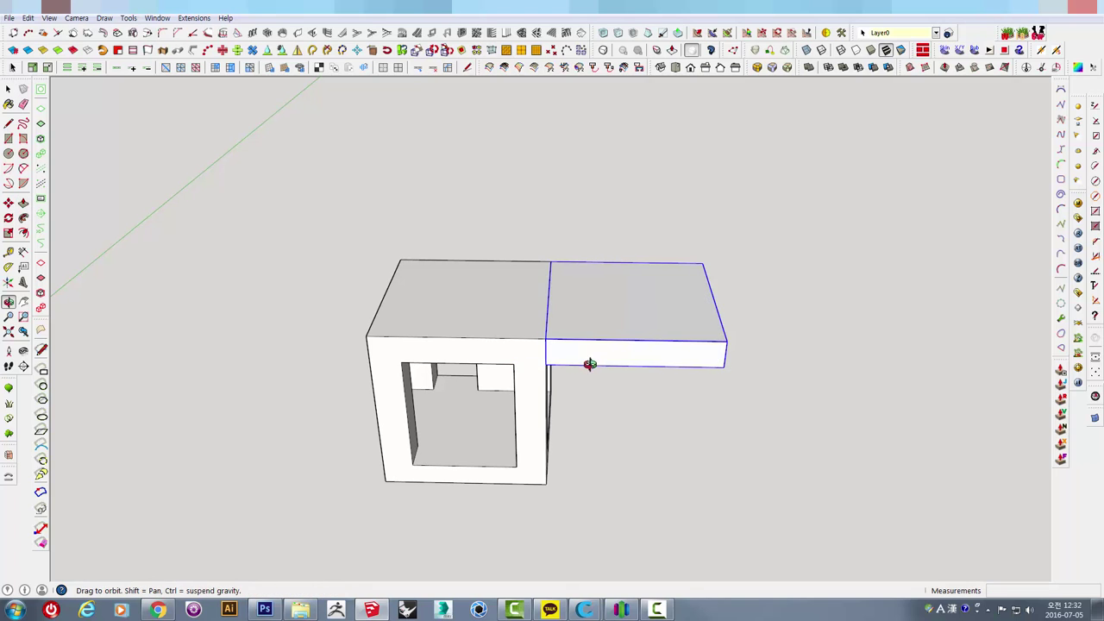
left_click_drag(589, 364, 556, 368)
key("m")
left_click(548, 366)
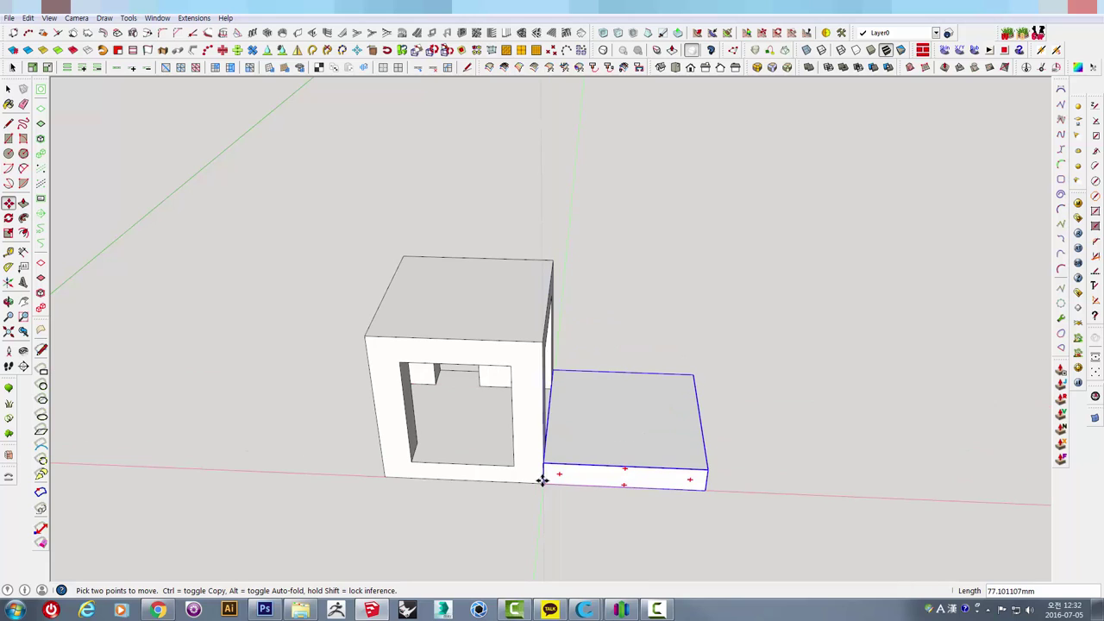
left_click(564, 480)
key("space")
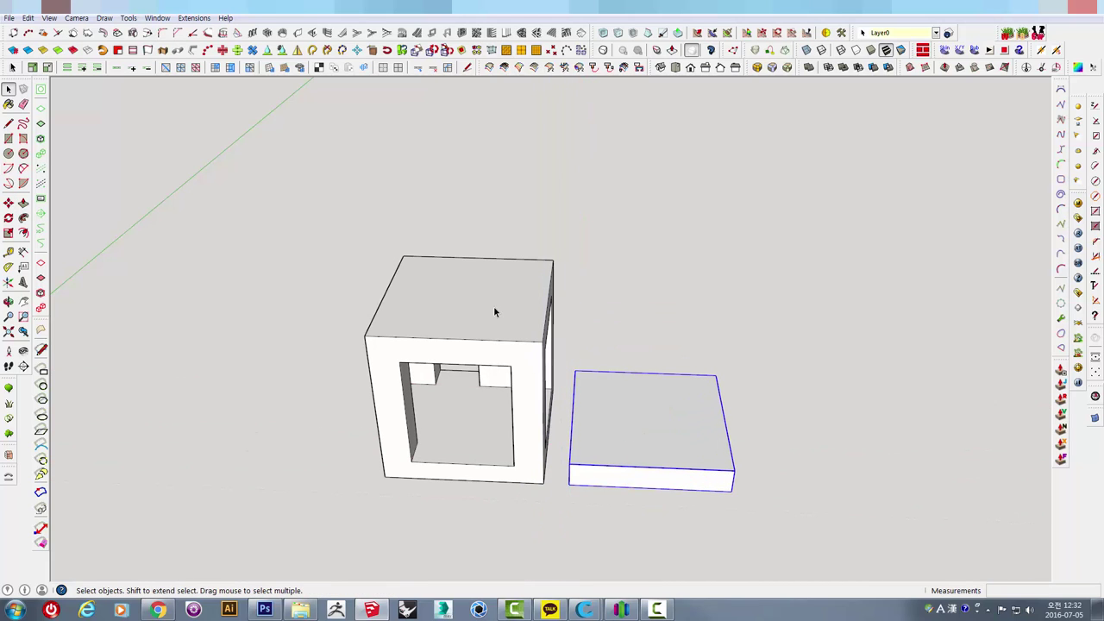
- Open the box group and push its top face down
double_click(494, 307)
left_click(486, 297)
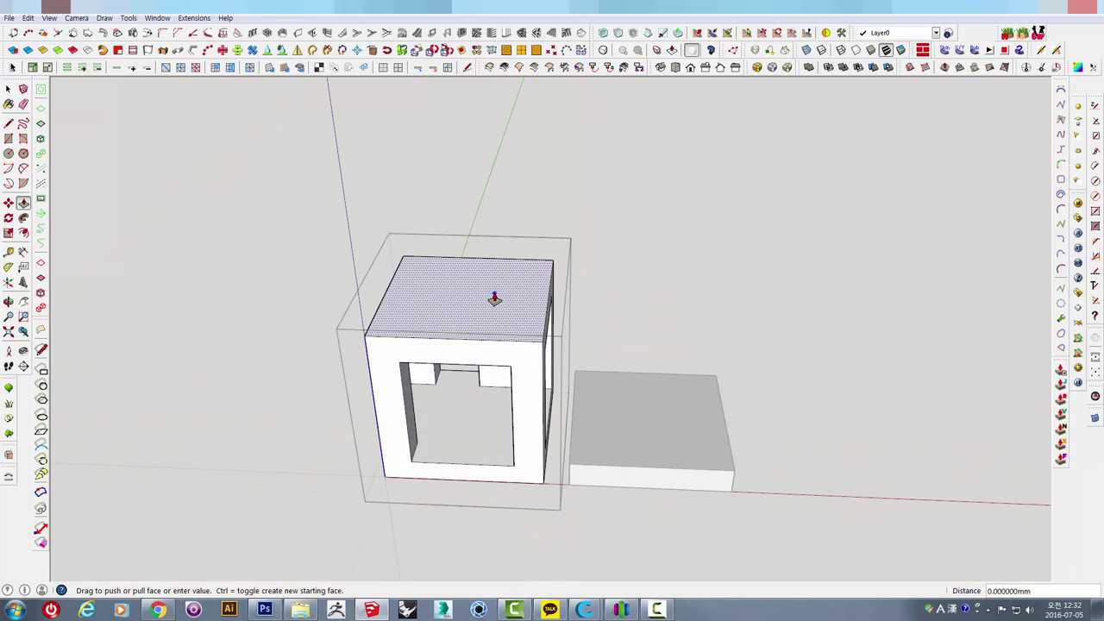
left_click_drag(494, 298, 509, 361)
- Finish the push/pull, then erase the box's top face and its back edges
left_click(507, 369)
key("e")
mouse_move(507, 368)
middle_mouse_down()
mouse_move(683, 389)
mouse_move(445, 292)
middle_mouse_up()
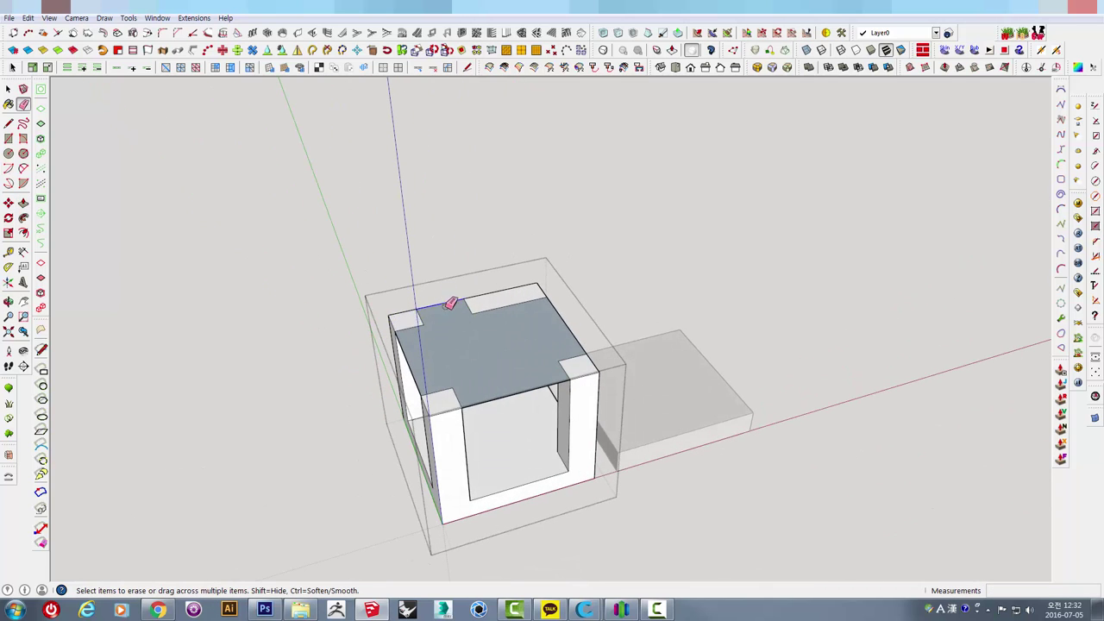
left_click_drag(450, 303, 573, 322)
- Orbit and zoom around the open-topped base to inspect its posts and back panel
mouse_move(523, 385)
middle_mouse_down()
mouse_move(460, 351)
mouse_move(771, 320)
mouse_move(569, 365)
middle_mouse_up()
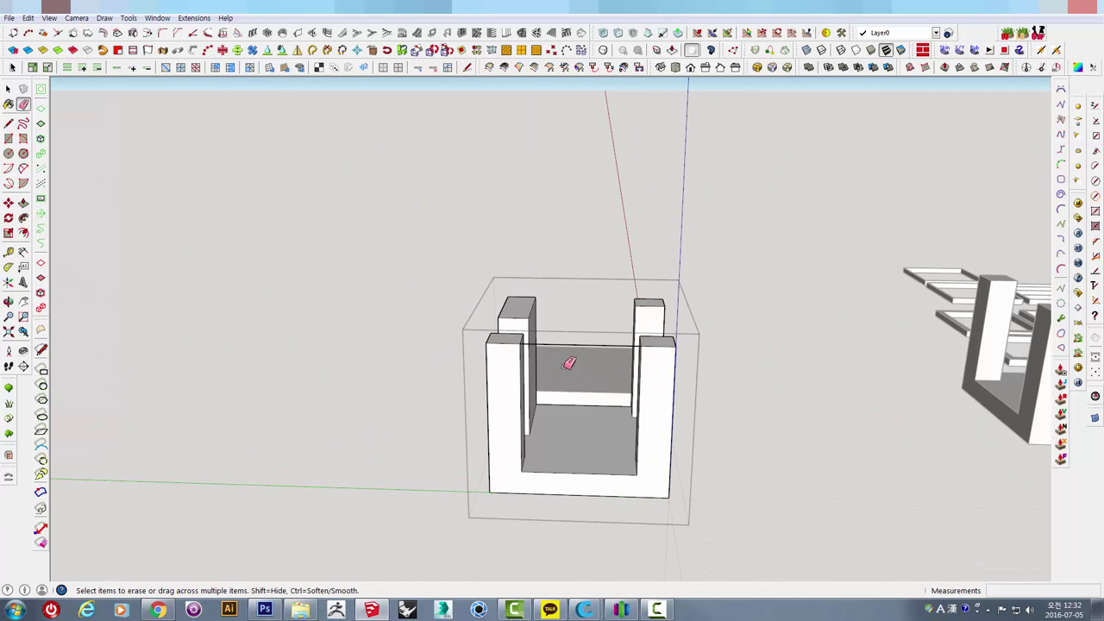
mouse_move(608, 324)
middle_mouse_down()
mouse_move(589, 355)
mouse_move(530, 380)
middle_mouse_up()
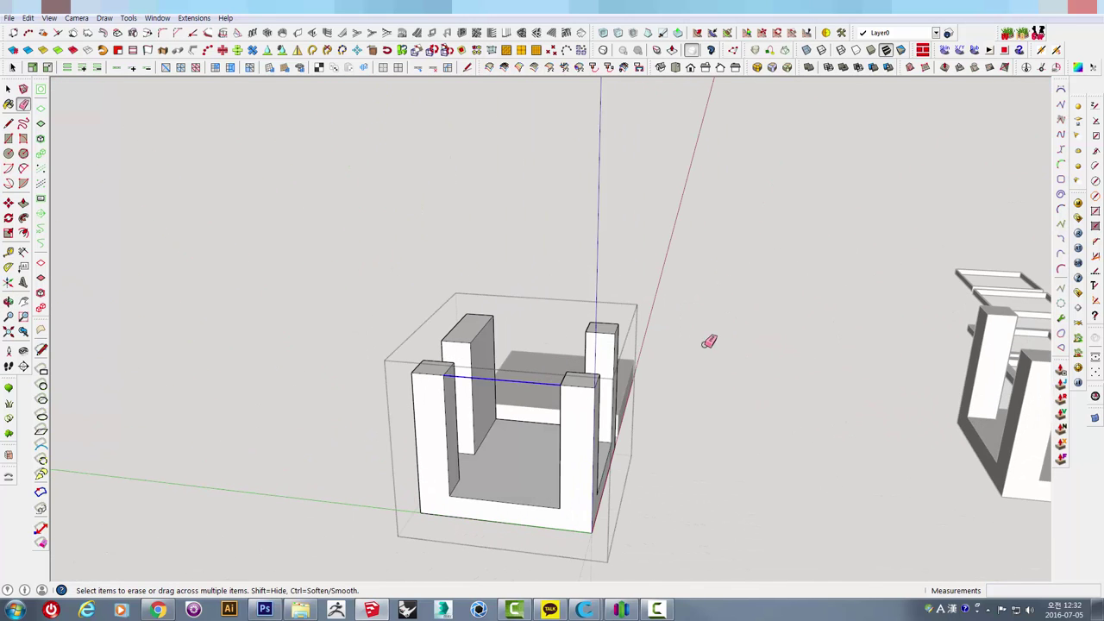
mouse_move(709, 342)
middle_mouse_down()
mouse_move(486, 458)
mouse_move(456, 327)
mouse_move(567, 319)
mouse_move(461, 391)
mouse_move(688, 361)
mouse_move(605, 418)
middle_mouse_up()
key("space")
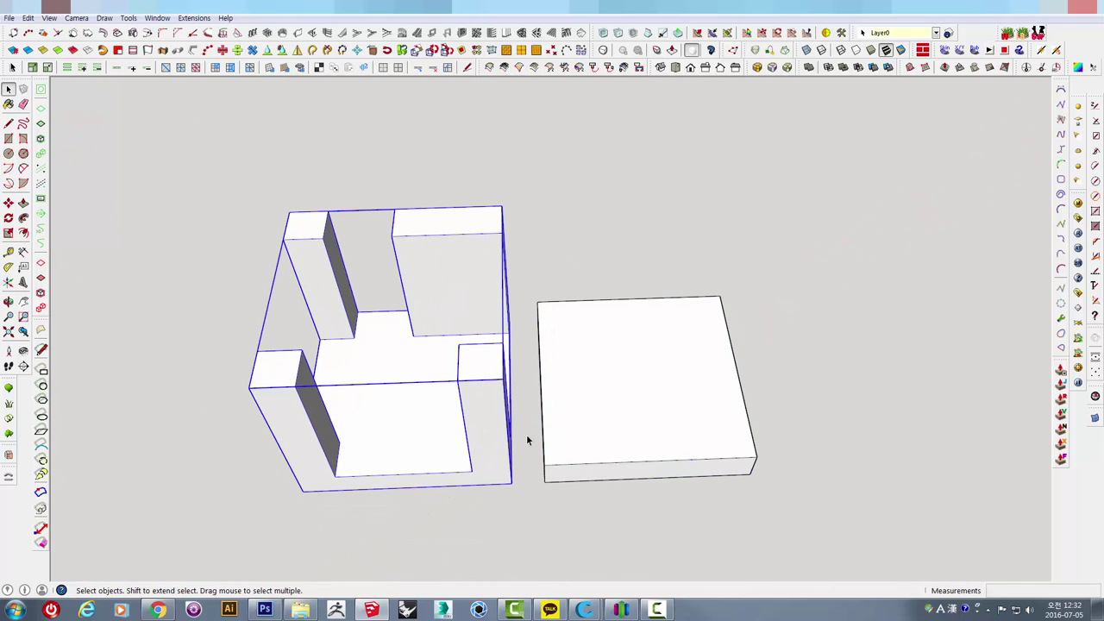
scroll(475, 360, "down", 3)
mouse_move(488, 382)
middle_mouse_down()
mouse_move(525, 315)
mouse_move(471, 217)
middle_mouse_up()
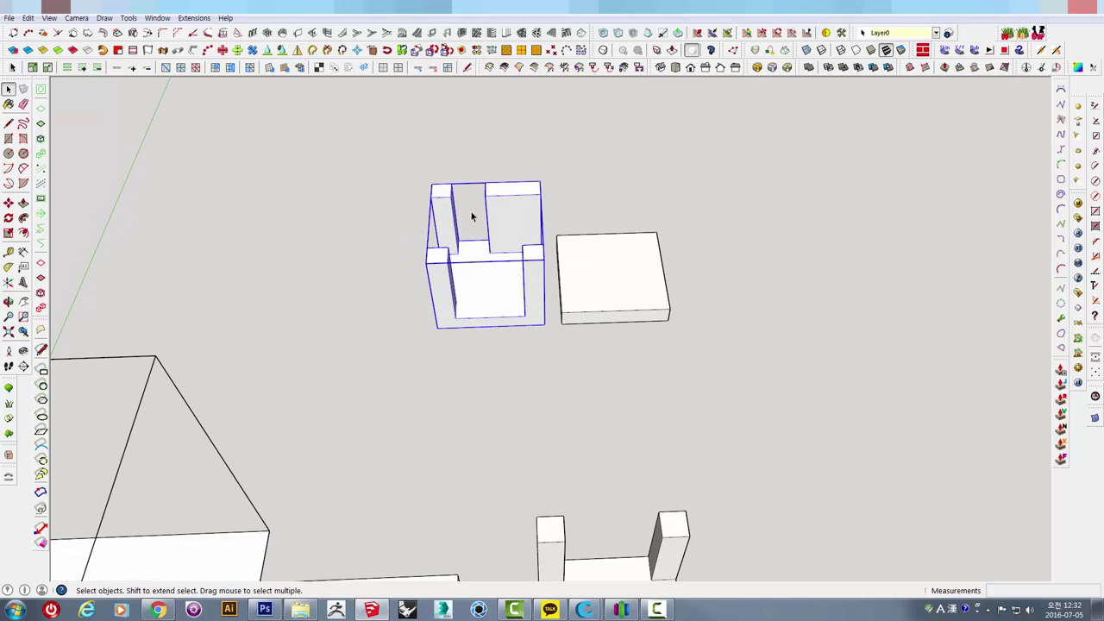
mouse_move(541, 333)
middle_mouse_down()
mouse_move(434, 198)
mouse_move(532, 328)
mouse_move(606, 330)
middle_mouse_up()
mouse_move(513, 216)
middle_mouse_down()
mouse_move(621, 234)
mouse_move(564, 360)
mouse_move(490, 192)
mouse_move(582, 247)
mouse_move(573, 304)
mouse_move(560, 224)
mouse_move(547, 239)
mouse_move(458, 143)
mouse_move(398, 245)
mouse_move(493, 286)
mouse_move(451, 249)
mouse_move(518, 285)
mouse_move(613, 190)
mouse_move(525, 301)
middle_mouse_up()
left_click(561, 224)
scroll(524, 301, "down", 5)
scroll(542, 290, "up", 3)
scroll(518, 296, "up", 3)
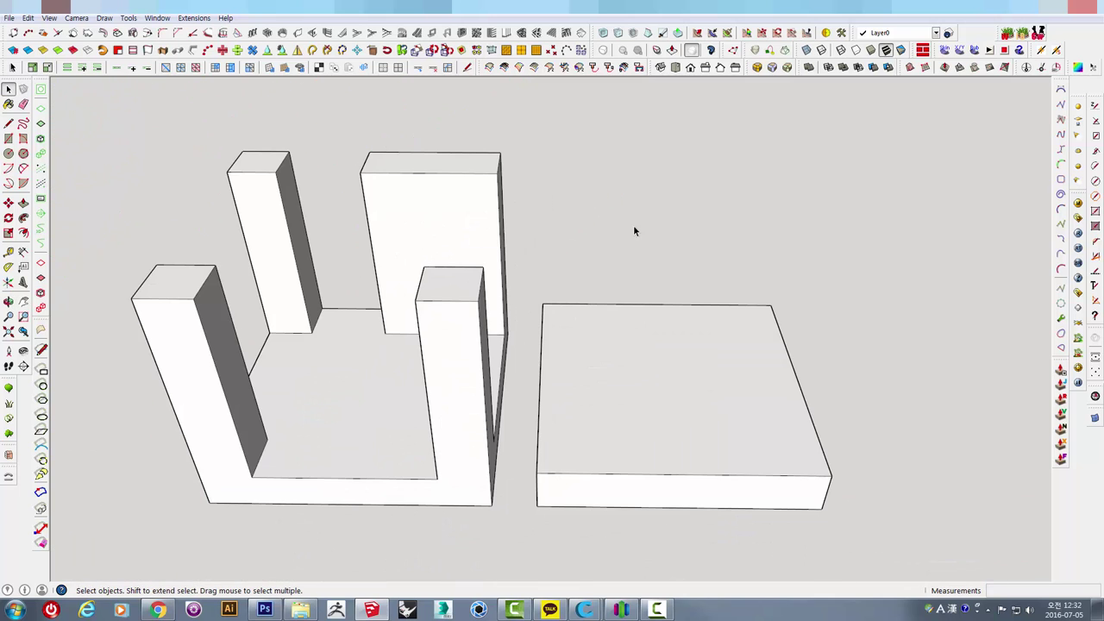
- Export the selected part and slab as STL file '123' in millimetres, selection only
left_click(11, 18)
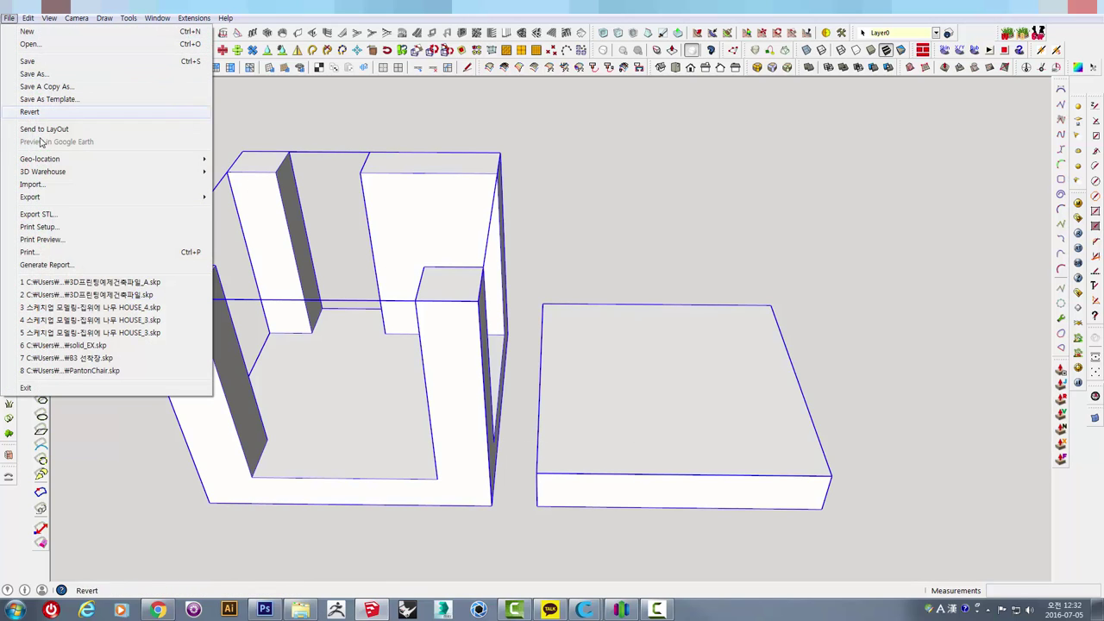
left_click(48, 216)
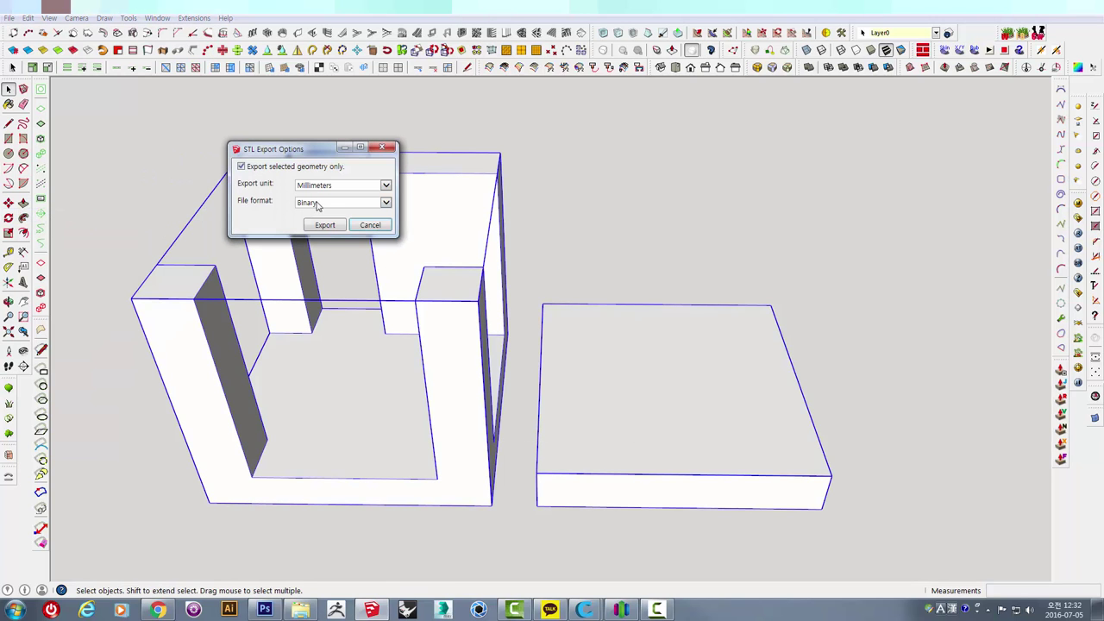
left_click(318, 225)
type("123")
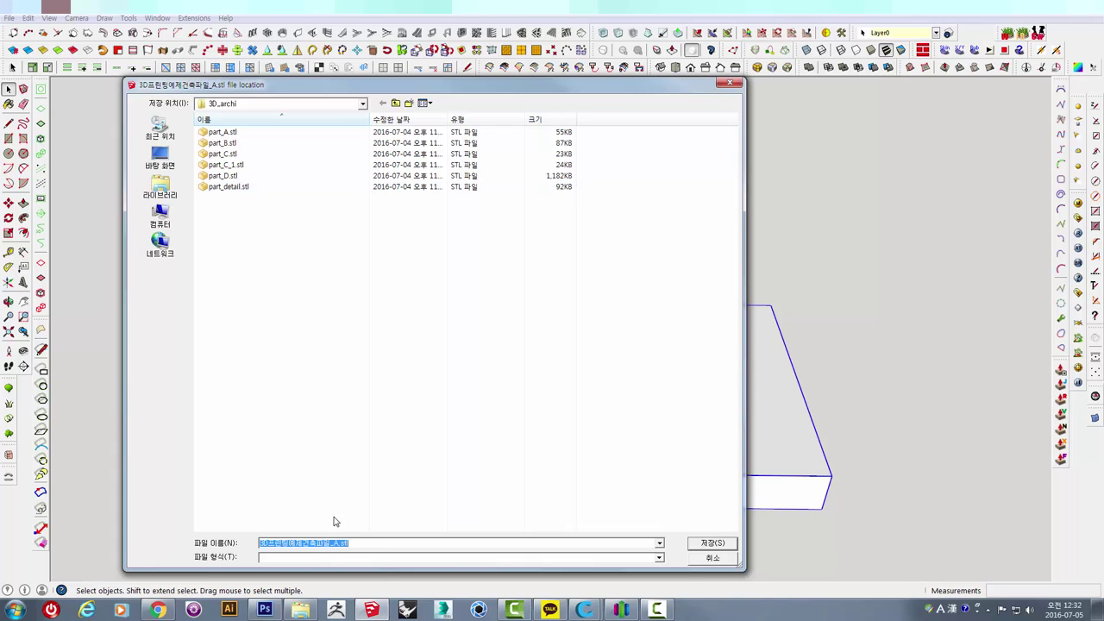
left_click(706, 545)
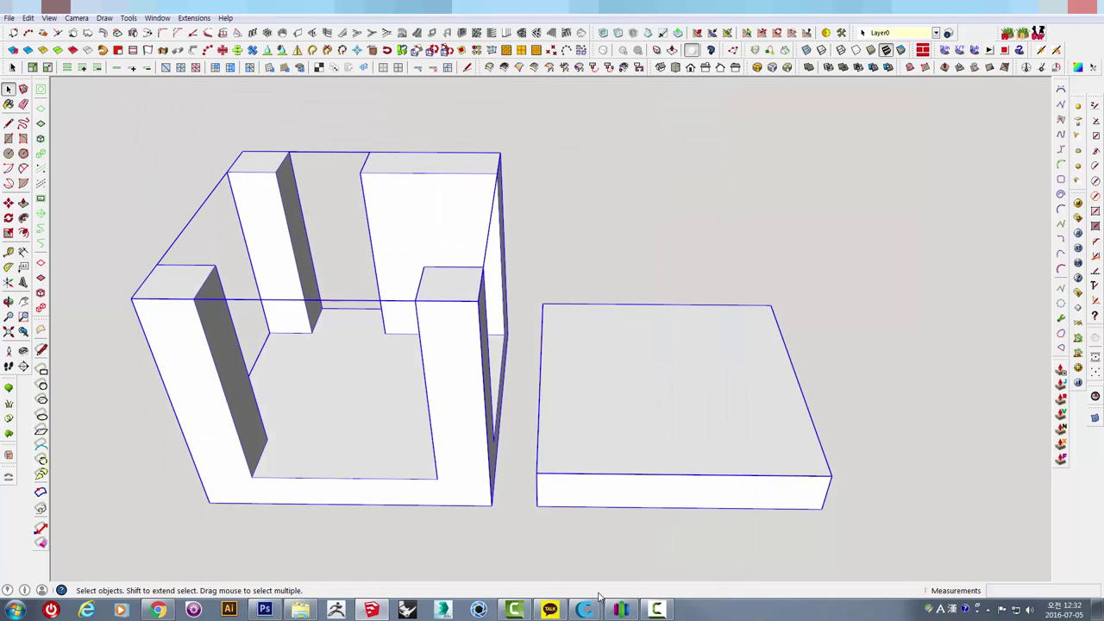
- In Simplify3D, remove part_A and import 123.stl onto the build plate
left_click(623, 609)
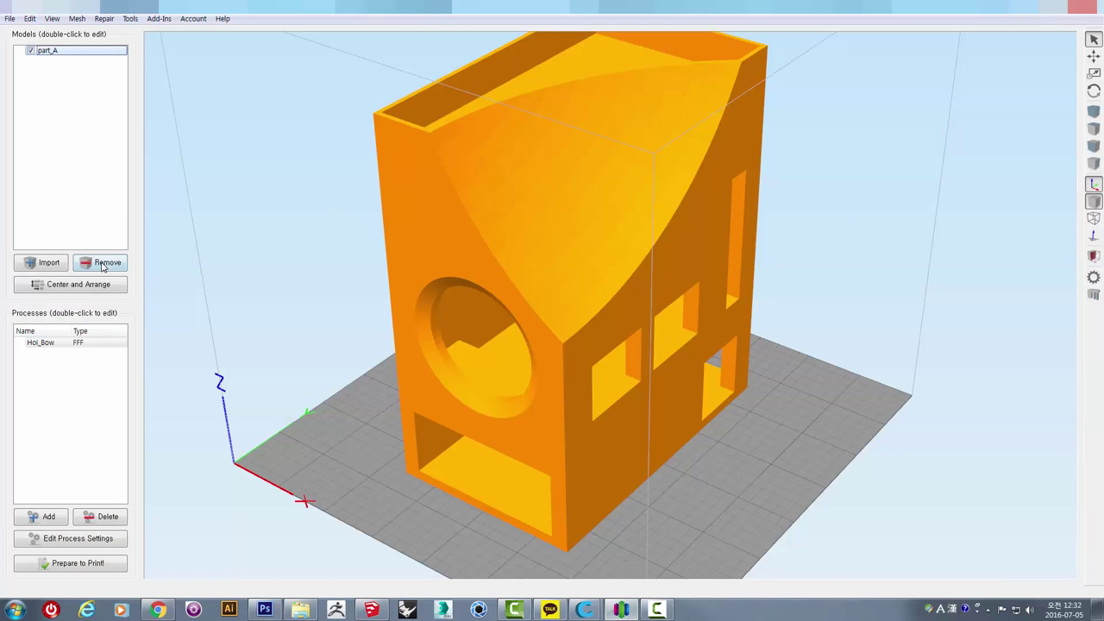
left_click(103, 264)
left_click(50, 266)
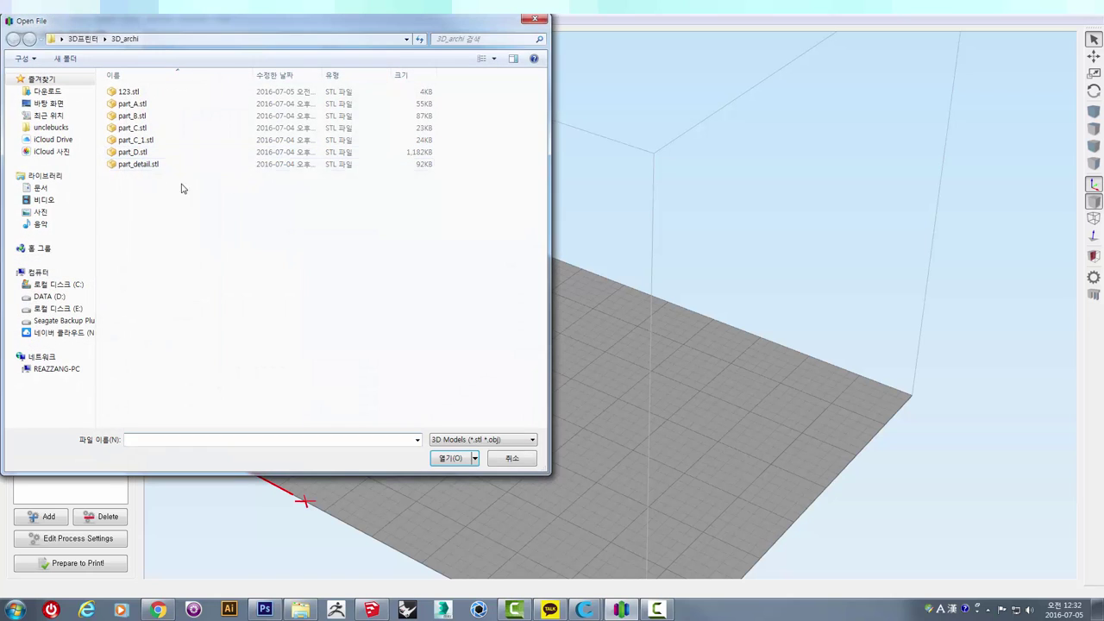
left_click(134, 91)
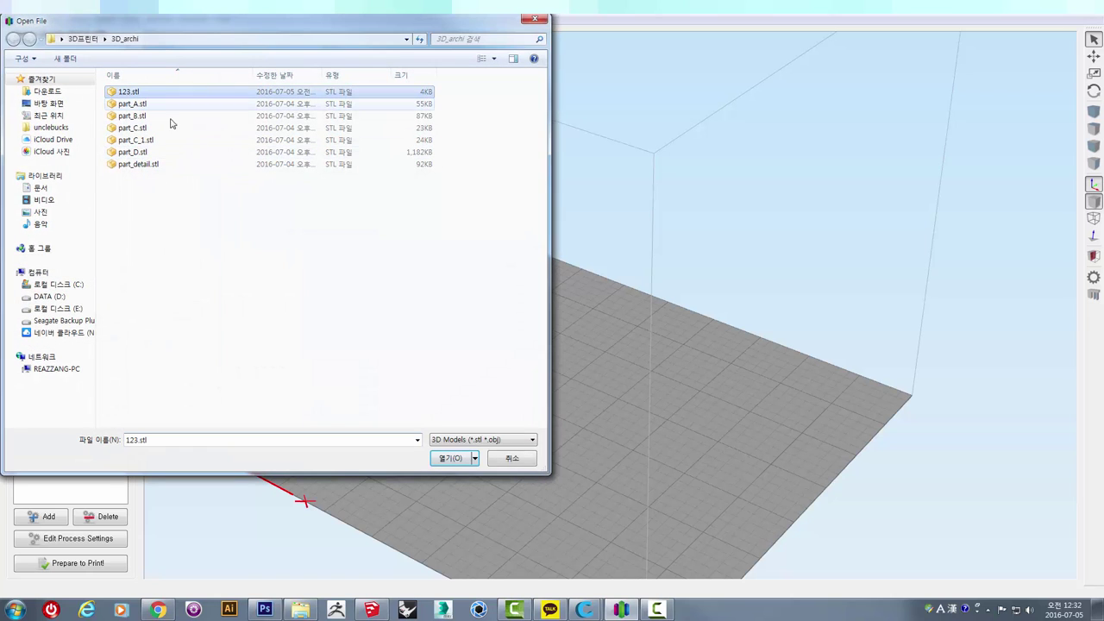
left_click(452, 465)
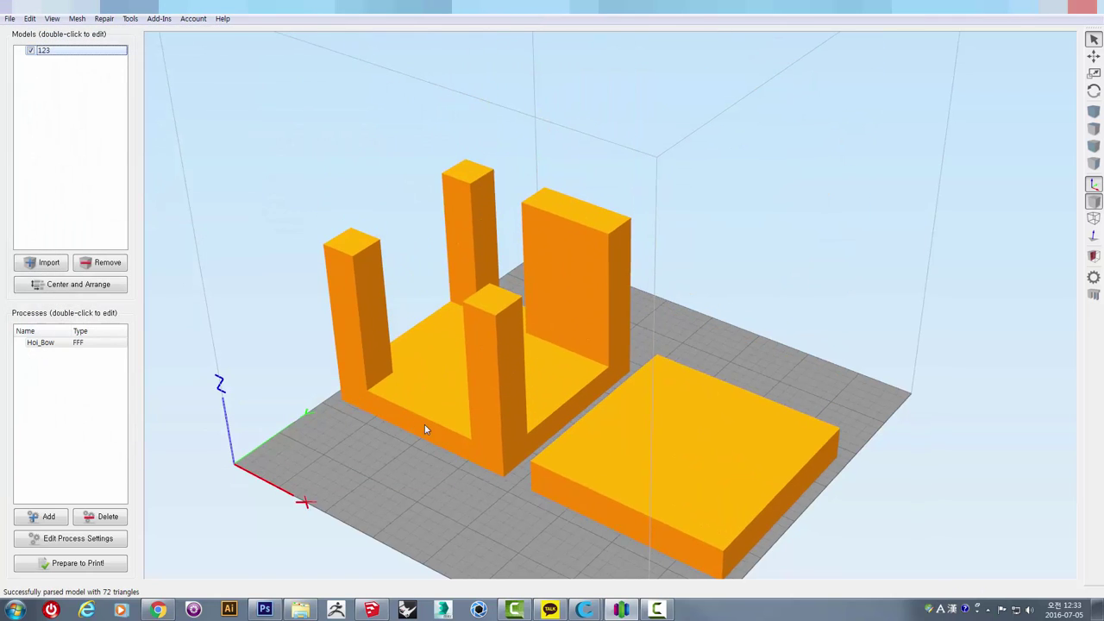
- Orbit around the 123 model's toolpath preview from several sides, then leave preview mode
left_click_drag(424, 427, 302, 426)
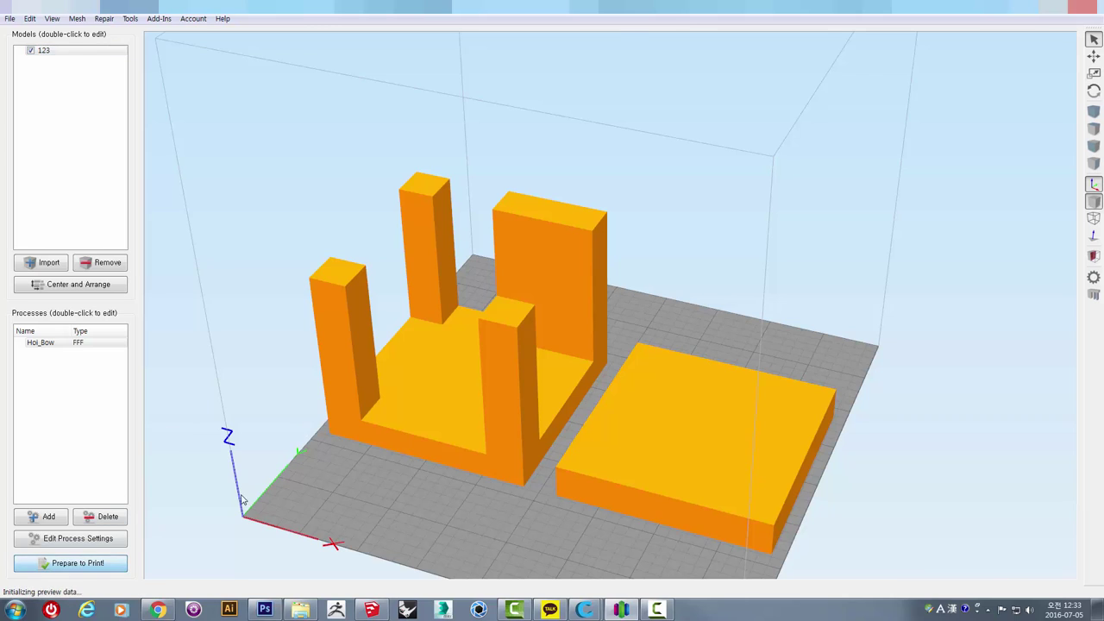
mouse_move(728, 239)
left_mouse_down()
mouse_move(678, 185)
mouse_move(569, 156)
mouse_move(564, 288)
mouse_move(673, 287)
mouse_move(757, 261)
mouse_move(536, 305)
left_mouse_up()
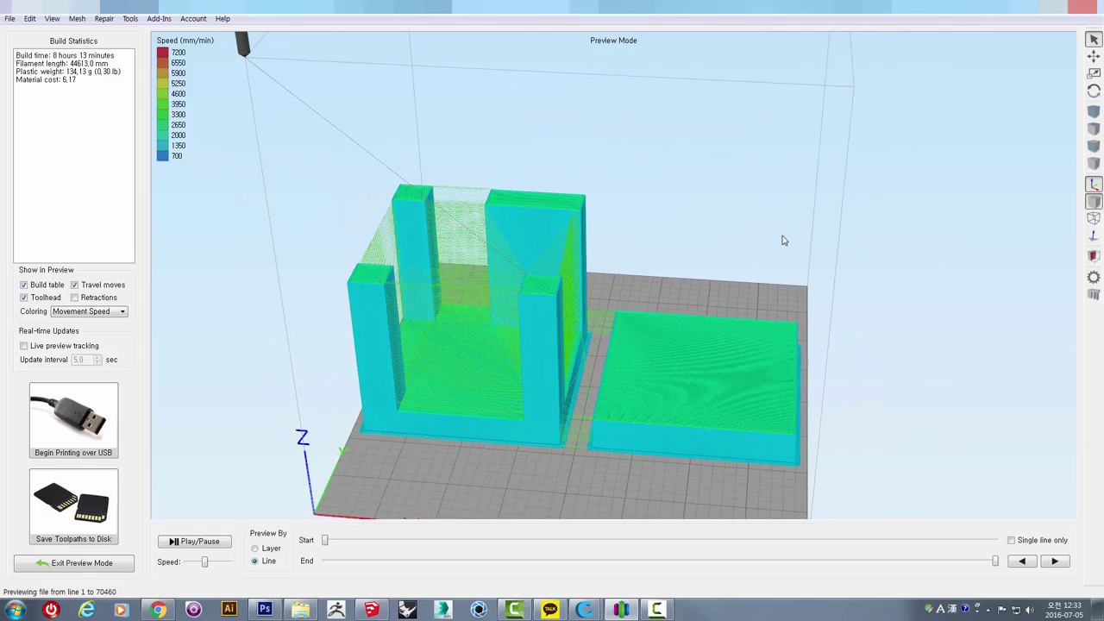
mouse_move(783, 240)
left_mouse_down()
mouse_move(590, 165)
mouse_move(614, 220)
mouse_move(704, 236)
mouse_move(471, 337)
left_mouse_up()
left_click(82, 563)
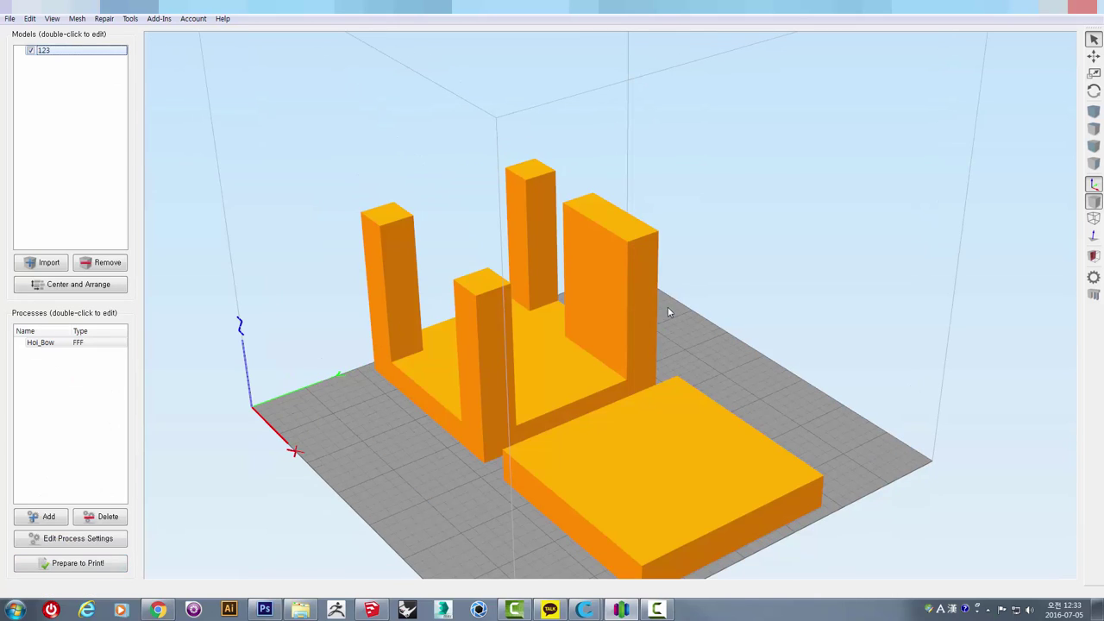
- Back in SketchUp, zoom and orbit to the frames and select the one in the box opening
left_click(370, 610)
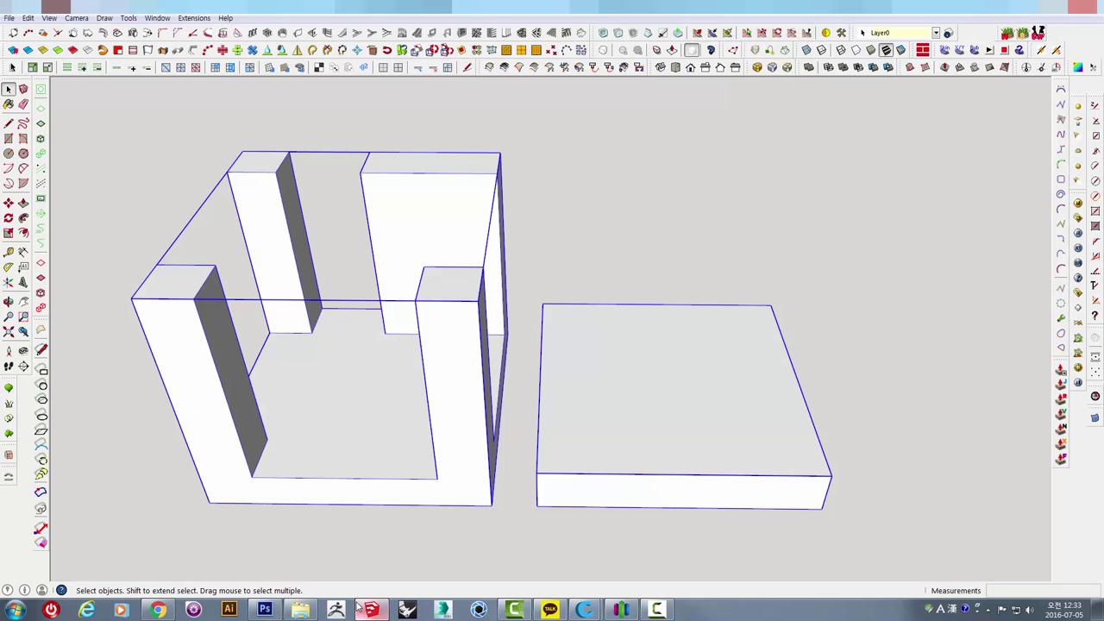
middle_click_drag(714, 212, 678, 207)
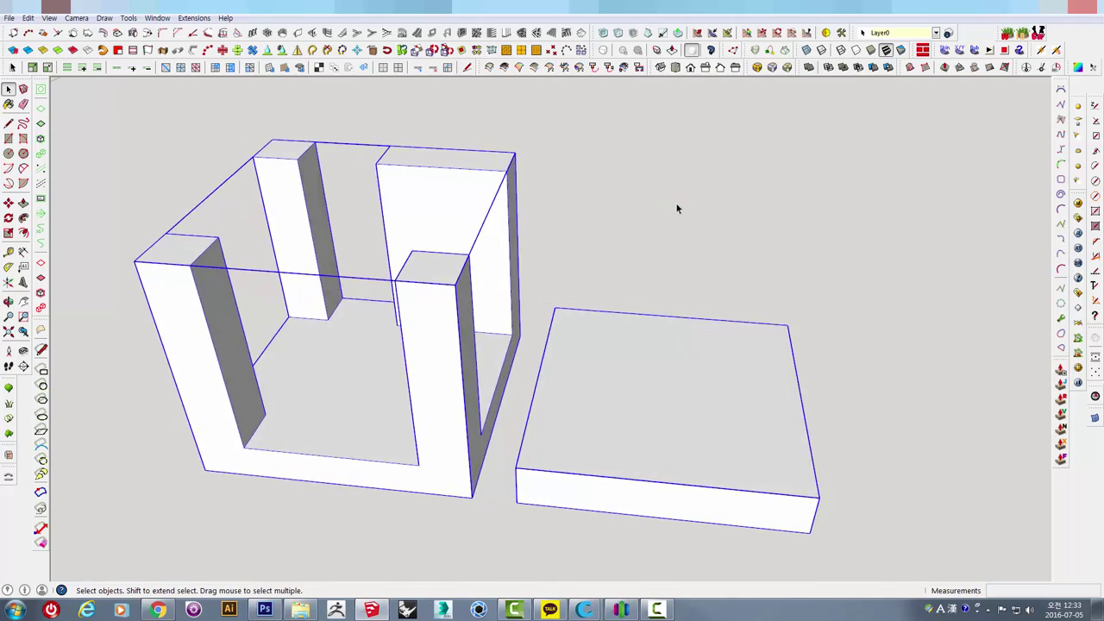
scroll(678, 207, "down", 5)
scroll(695, 246, "up", 5)
mouse_move(695, 246)
middle_mouse_down()
mouse_move(479, 311)
mouse_move(492, 276)
mouse_move(581, 216)
mouse_move(576, 281)
middle_mouse_up()
scroll(501, 254, "up", 2)
scroll(501, 254, "up", 2)
scroll(501, 254, "down", 4)
scroll(485, 400, "up", 2)
scroll(485, 399, "up", 2)
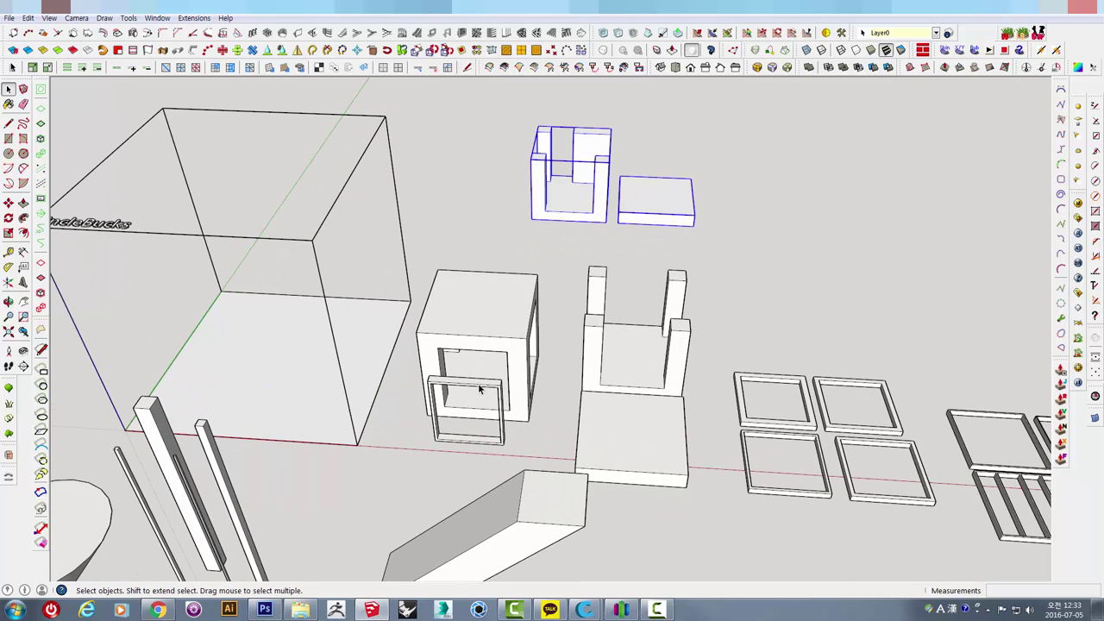
mouse_move(483, 373)
middle_mouse_down()
mouse_move(451, 316)
mouse_move(489, 299)
mouse_move(501, 312)
mouse_move(493, 296)
mouse_move(503, 271)
mouse_move(505, 316)
mouse_move(444, 390)
mouse_move(461, 398)
middle_mouse_up()
left_click(481, 325)
- Orbit and zoom so the four square frames fill the view
scroll(443, 388, "up", 3)
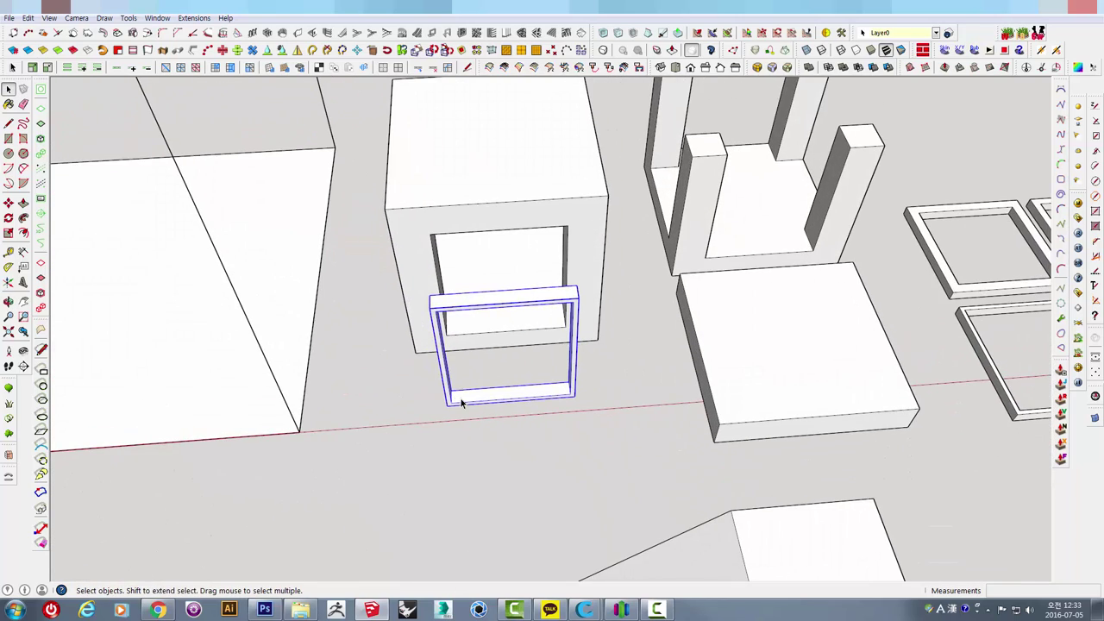
scroll(517, 398, "down", 3)
mouse_move(665, 377)
middle_mouse_down()
mouse_move(381, 411)
mouse_move(607, 334)
middle_mouse_up()
mouse_move(860, 364)
middle_mouse_down()
mouse_move(609, 352)
mouse_move(663, 362)
mouse_move(769, 340)
mouse_move(579, 330)
mouse_move(505, 290)
mouse_move(512, 321)
middle_mouse_up()
scroll(551, 327, "up", 1)
scroll(550, 327, "up", 1)
scroll(505, 276, "down", 1)
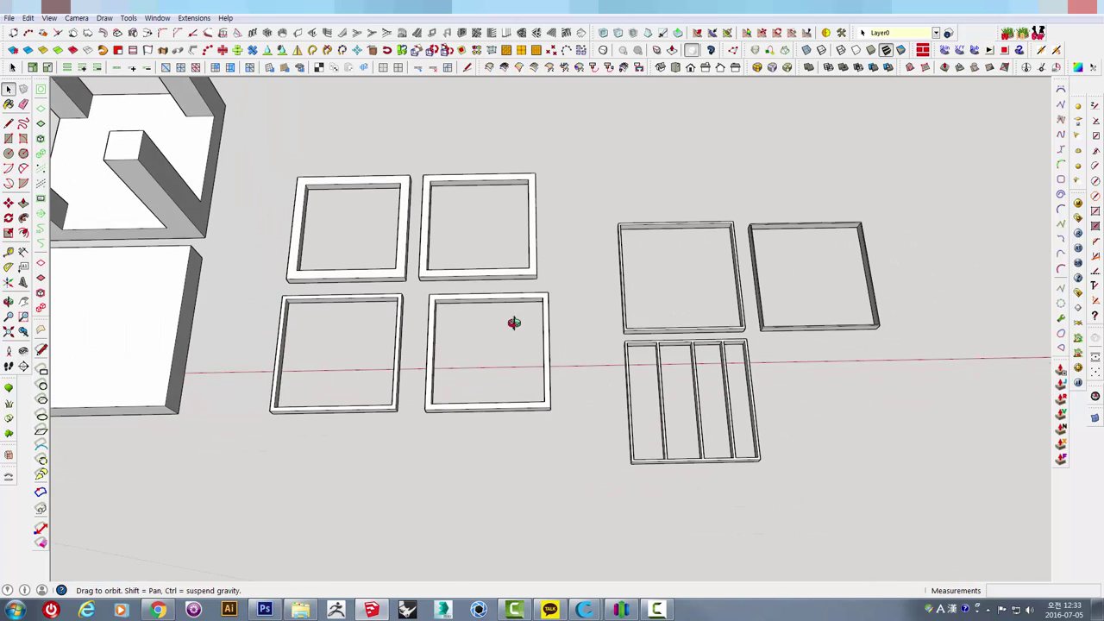
mouse_move(401, 279)
middle_mouse_down()
mouse_move(468, 291)
mouse_move(438, 212)
middle_mouse_up()
- Save the four selected frames as a millimetre STL file in 3D_archi, then switch to Simplify3D
left_click(10, 17)
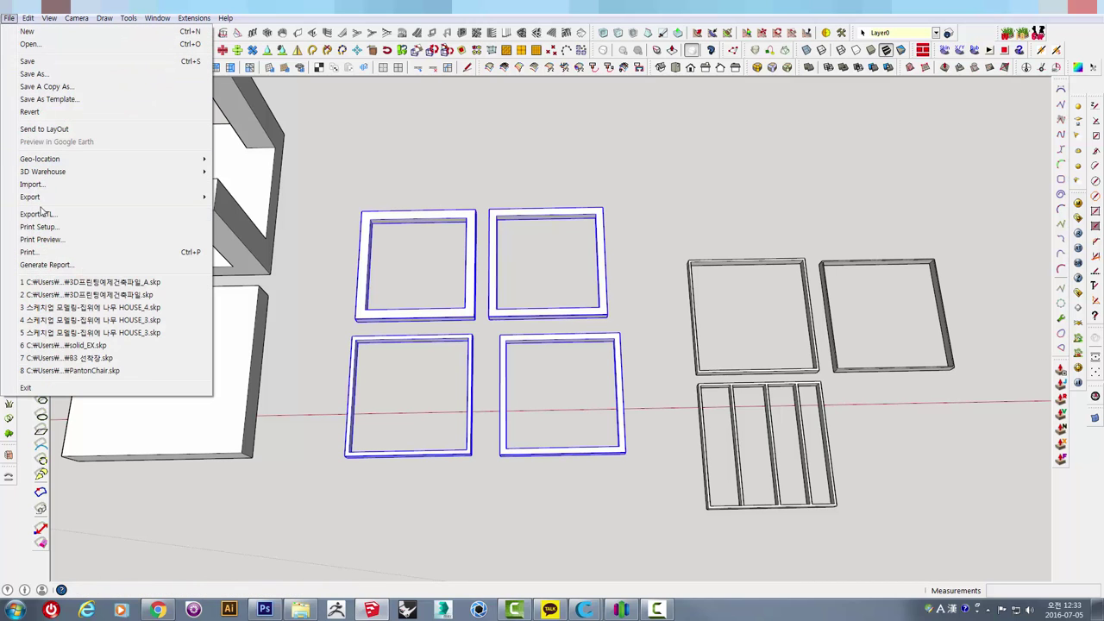
left_click(34, 215)
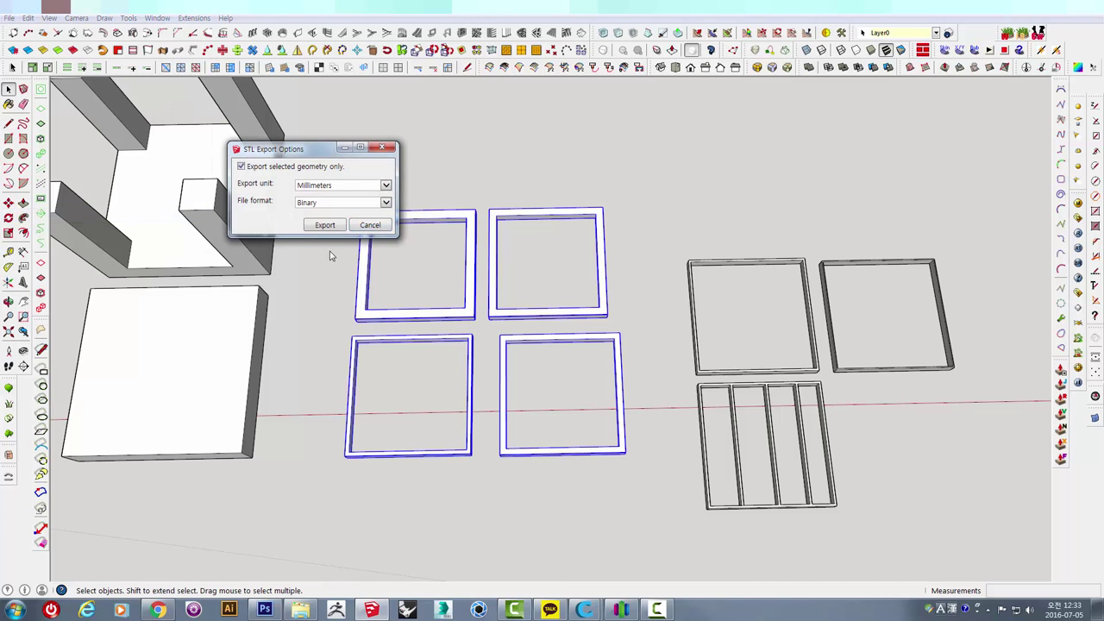
left_click(325, 224)
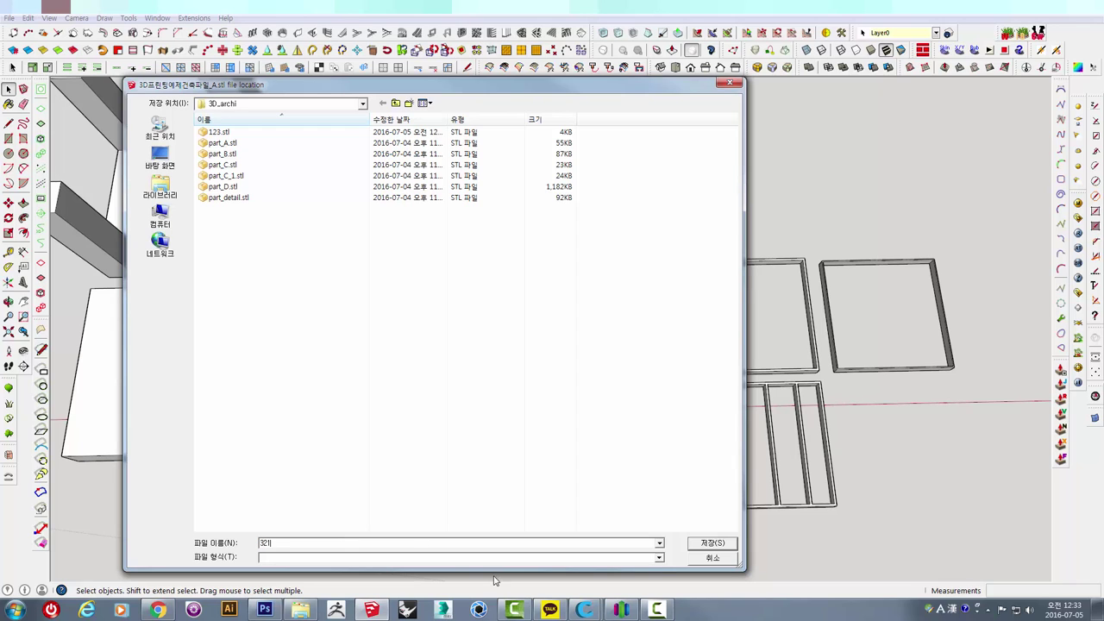
left_click(699, 545)
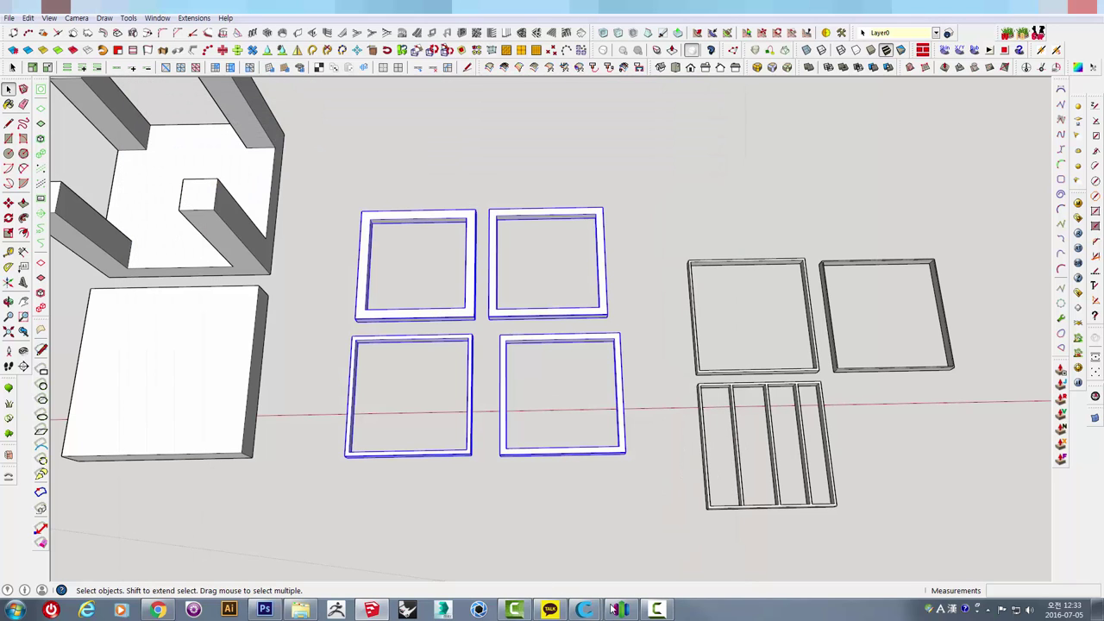
left_click(620, 610)
- Replace the old model with 321.stl and tilt the view over the four frames
left_click(99, 264)
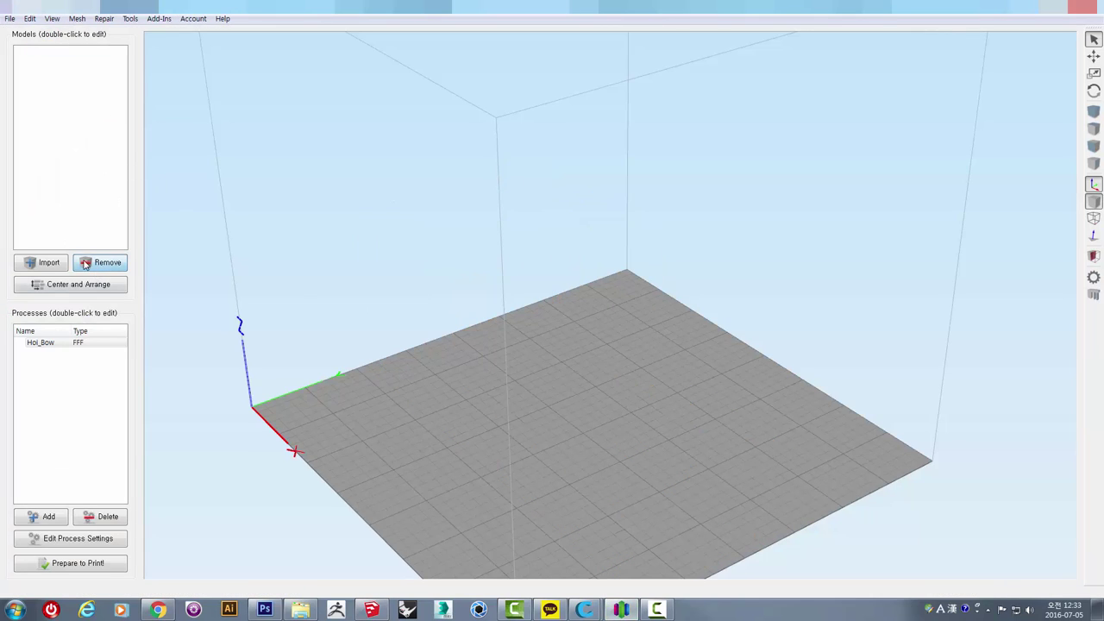
left_click(57, 264)
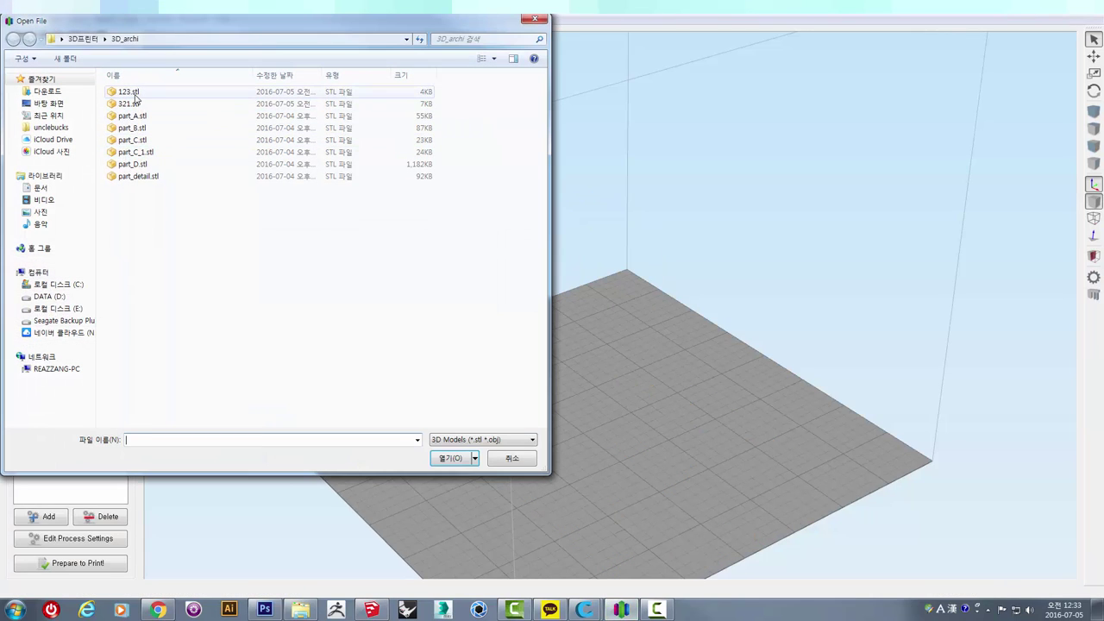
left_click(127, 104)
key("Return")
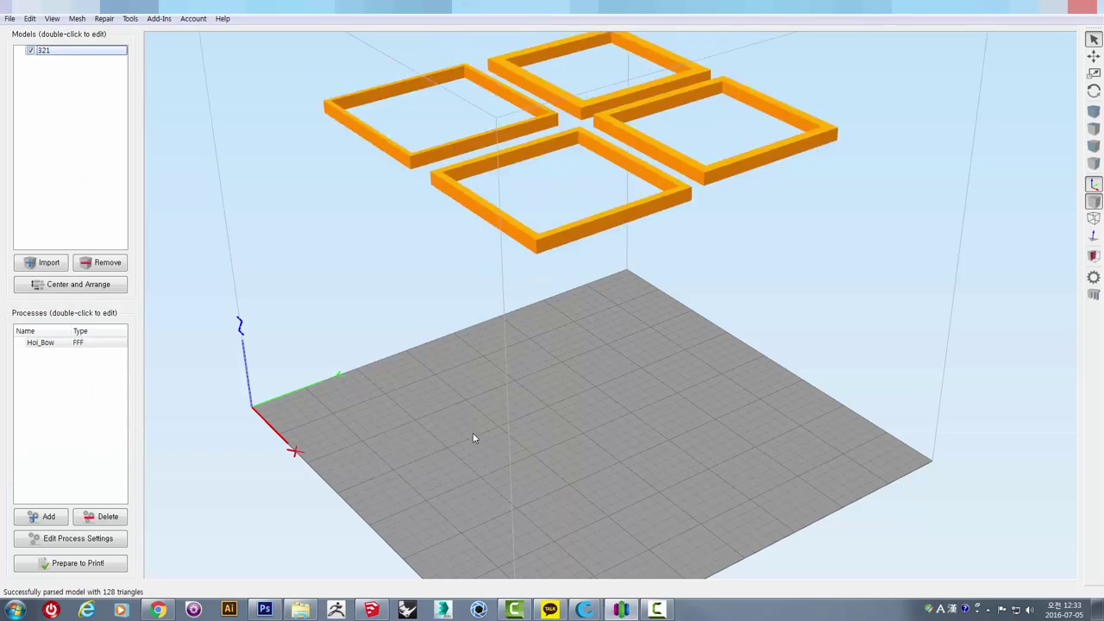
left_click_drag(382, 264, 515, 357)
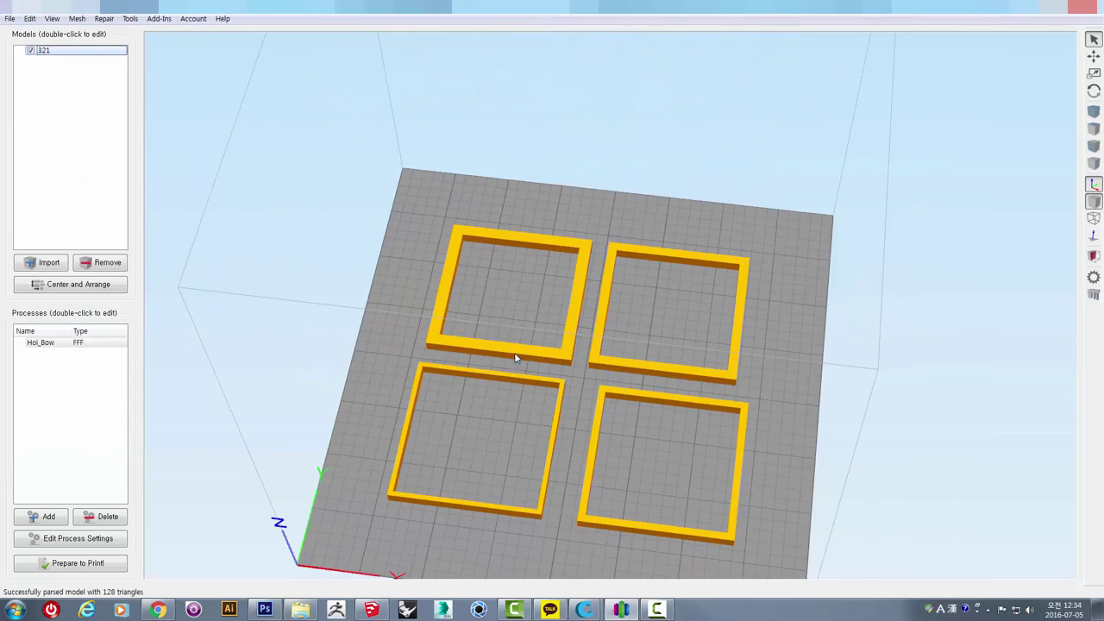
scroll(533, 387, "up", 3)
left_click_drag(565, 438, 523, 159)
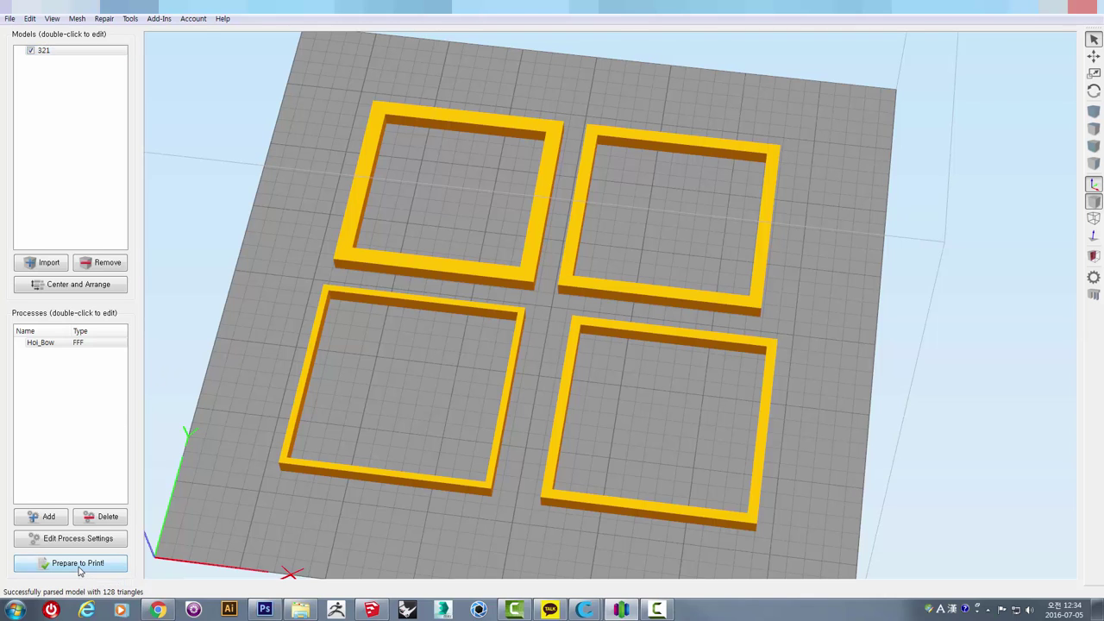
- Slice the frames (1 h 32 min, 17.59 g) and scrub the preview partway, zoomed on a crossing
left_click(78, 568)
scroll(390, 307, "up", 3)
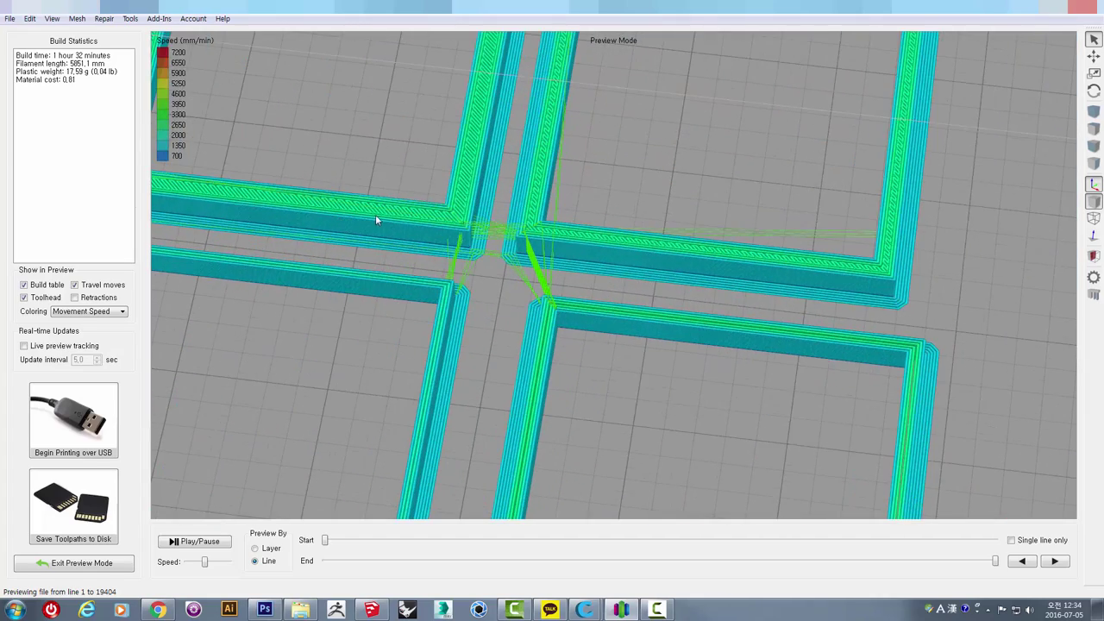
scroll(377, 221, "up", 2)
mouse_move(511, 190)
left_mouse_down()
mouse_move(716, 230)
mouse_move(646, 204)
mouse_move(675, 168)
left_mouse_up()
left_click_drag(994, 561, 655, 559)
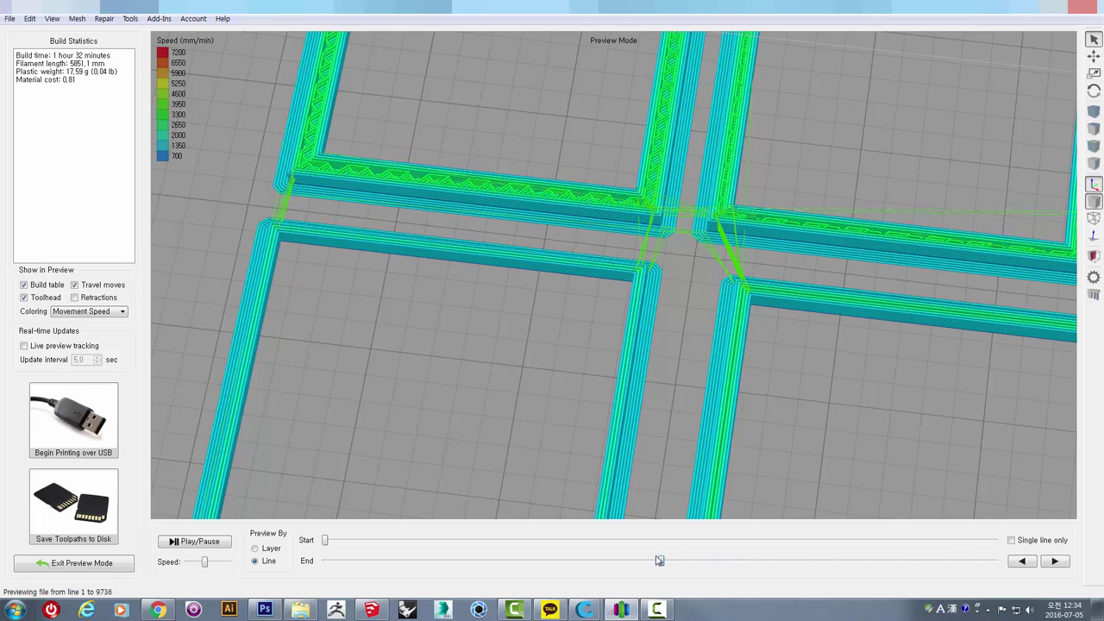
scroll(733, 220, "up", 1)
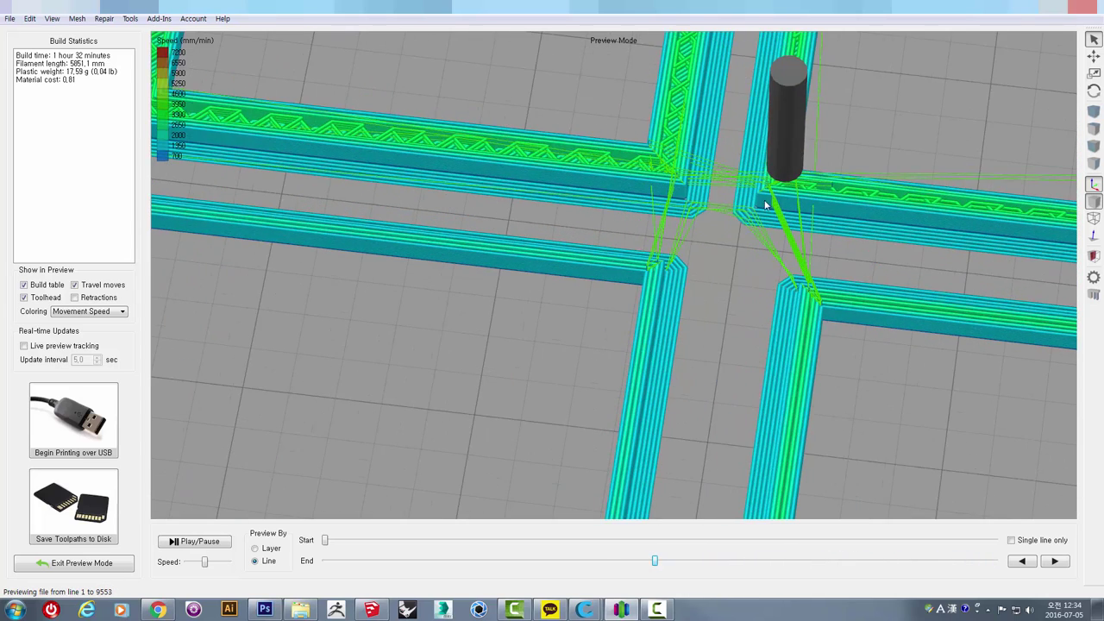
scroll(768, 194, "up", 1)
scroll(759, 203, "up", 2)
right_click_drag(747, 211, 601, 309)
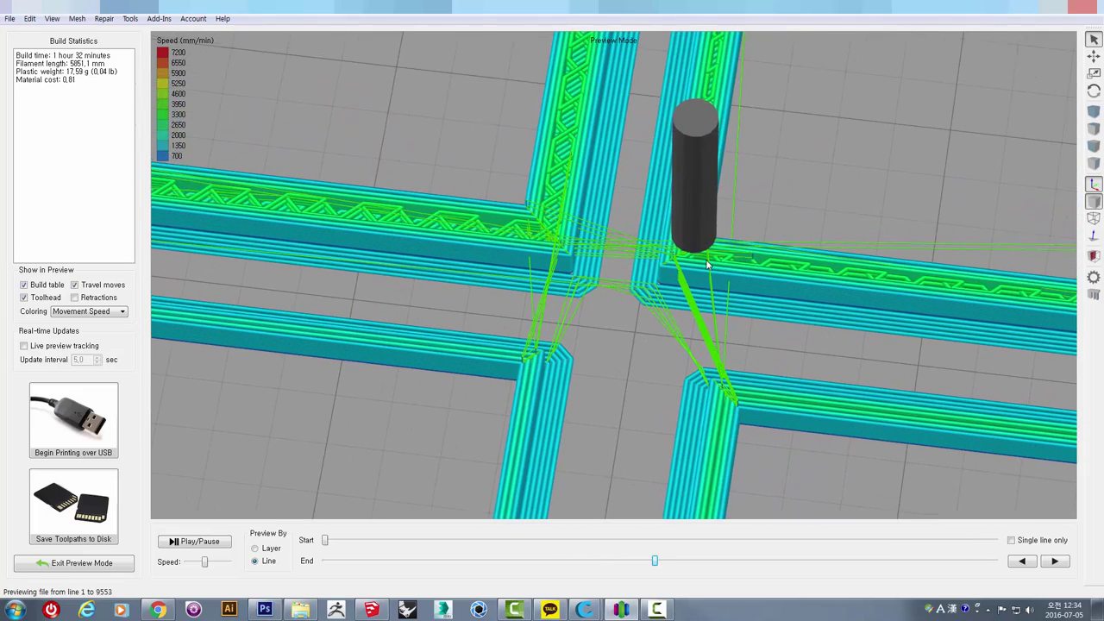
left_click_drag(601, 309, 726, 230)
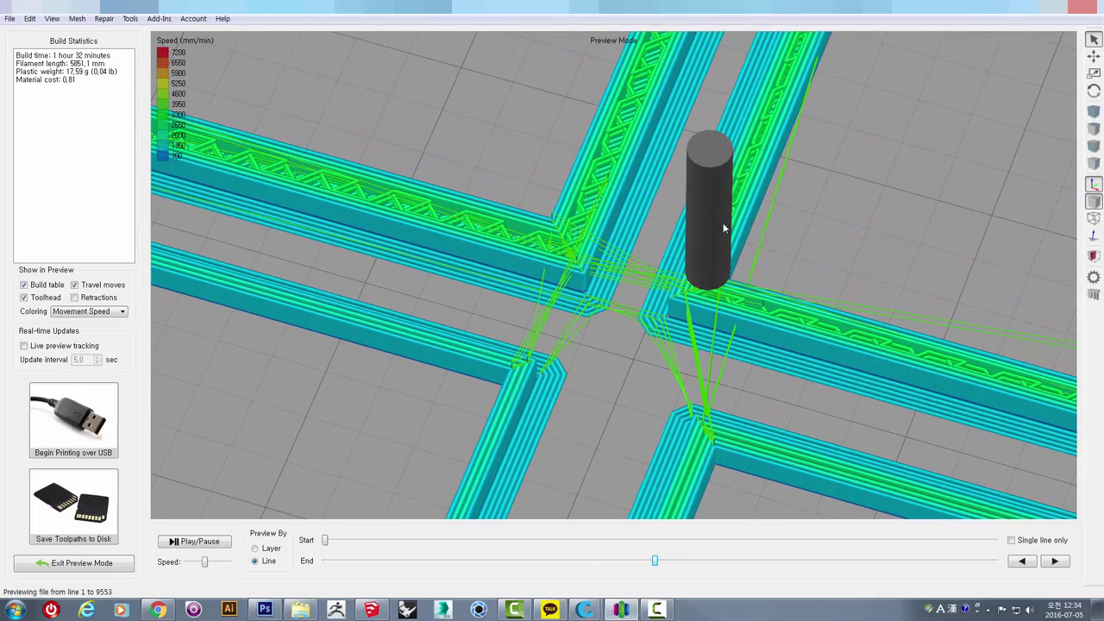
- Turn off Use Skirt/Brim under Additions and re-slice, estimating 1 h 28 min and 17.02 g
left_click(95, 562)
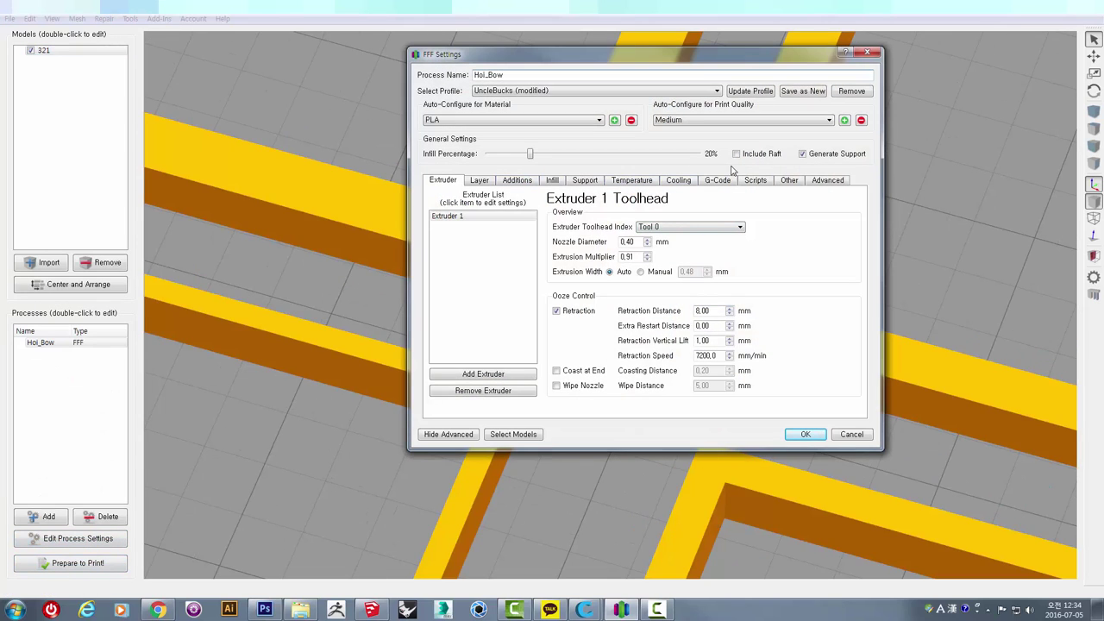
left_click(481, 185)
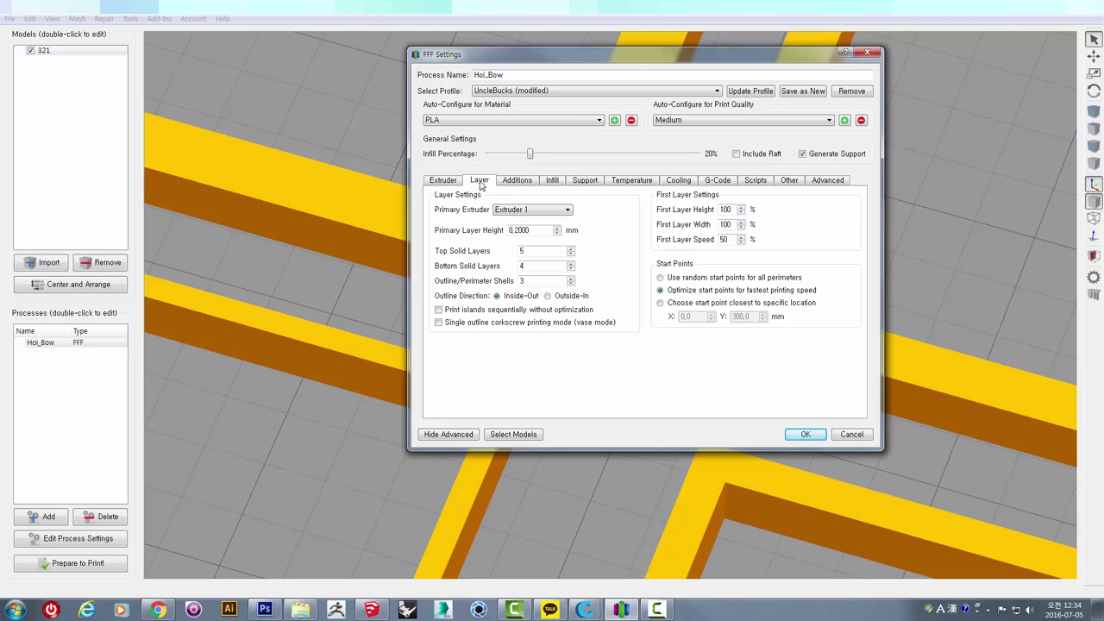
left_click(515, 183)
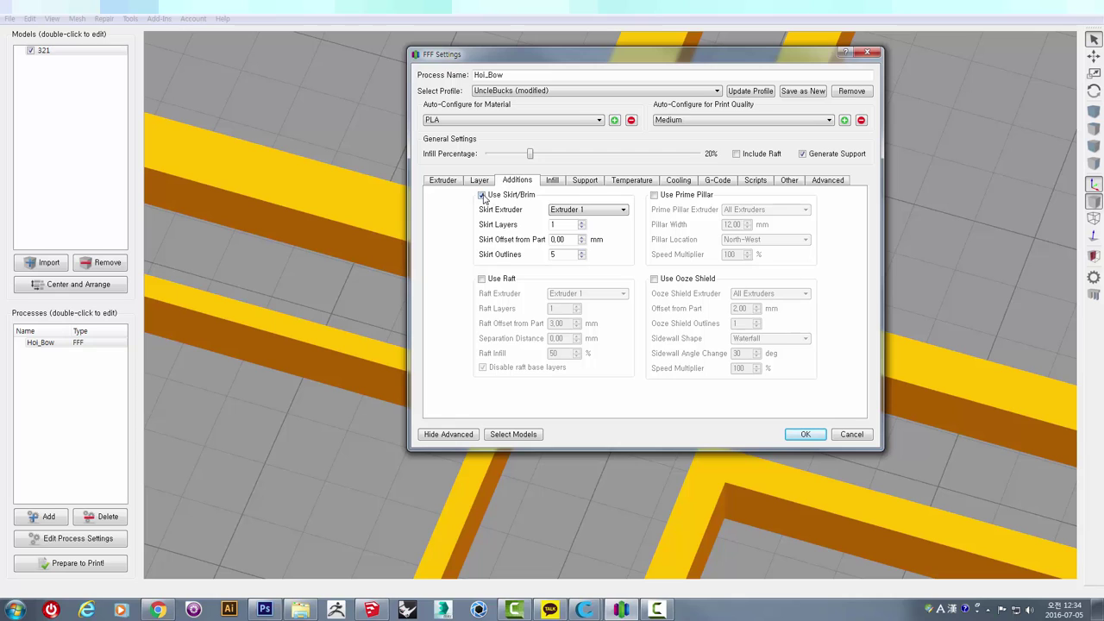
left_click(482, 195)
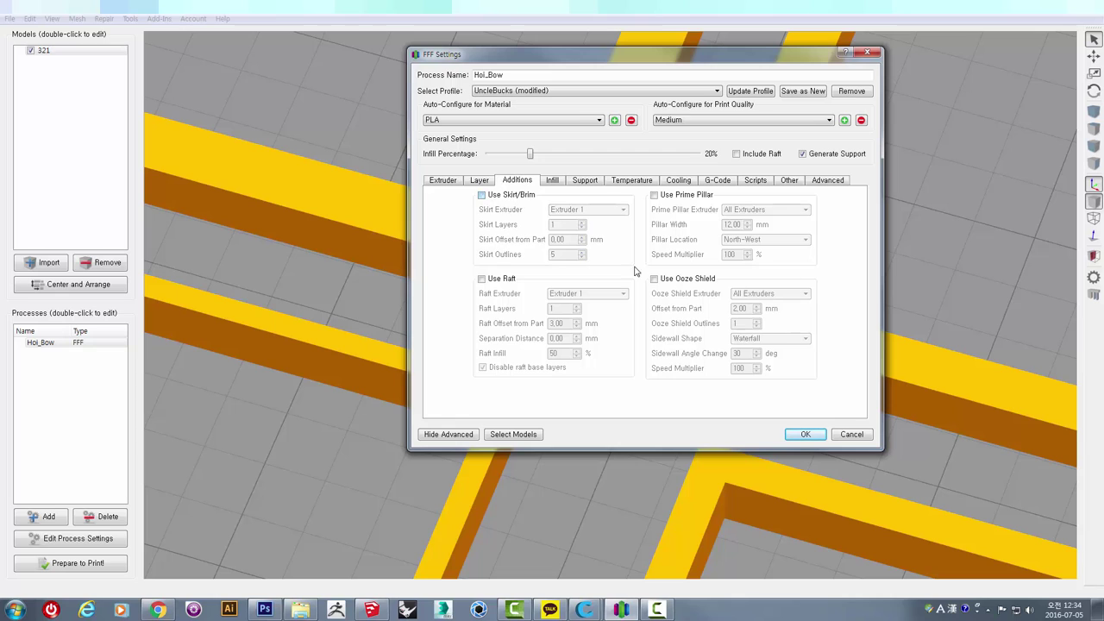
left_click(804, 437)
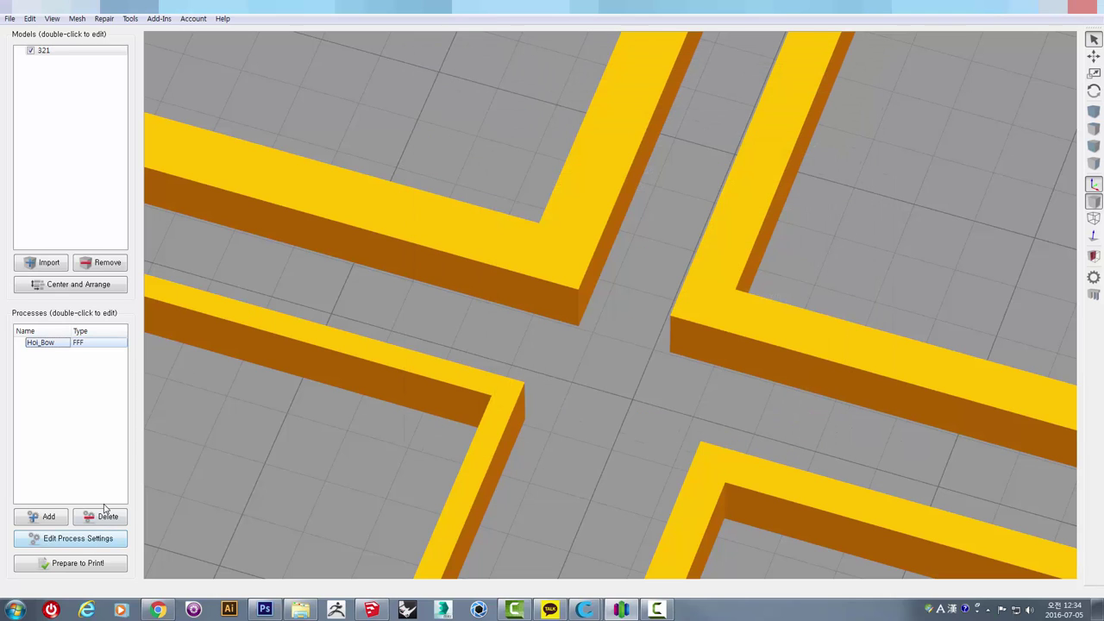
left_click(92, 564)
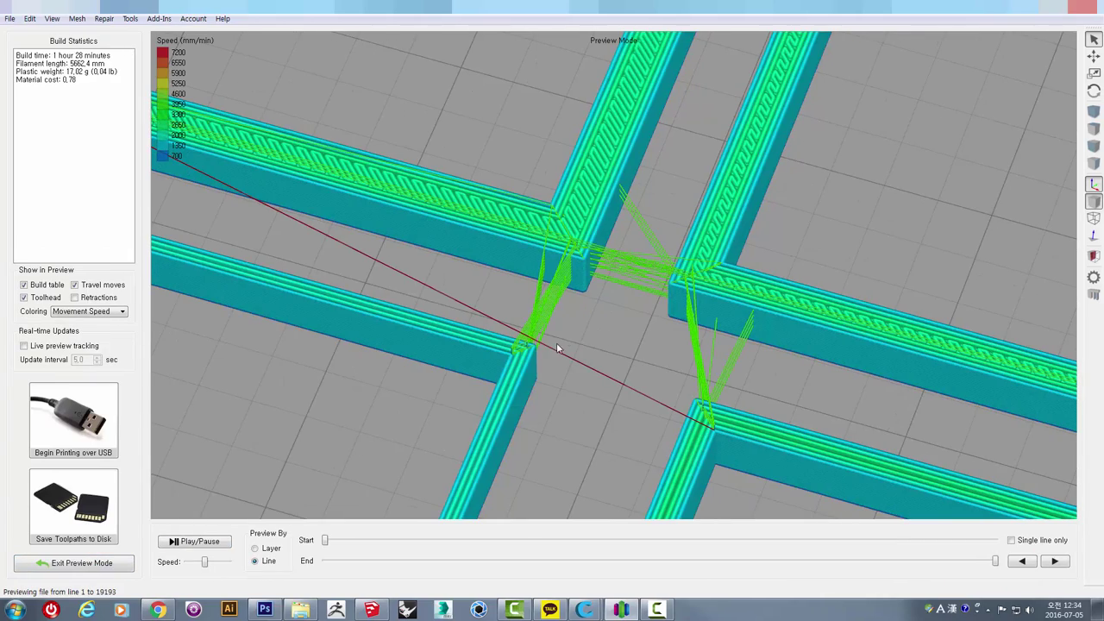
- Review the Extruder nozzle diameter setting and re-slice the 321 frames (1 h 28 min, 17.02 g)
mouse_move(556, 345)
left_mouse_down()
mouse_move(659, 467)
mouse_move(606, 262)
mouse_move(599, 387)
mouse_move(602, 264)
mouse_move(596, 289)
left_mouse_up()
left_click(89, 561)
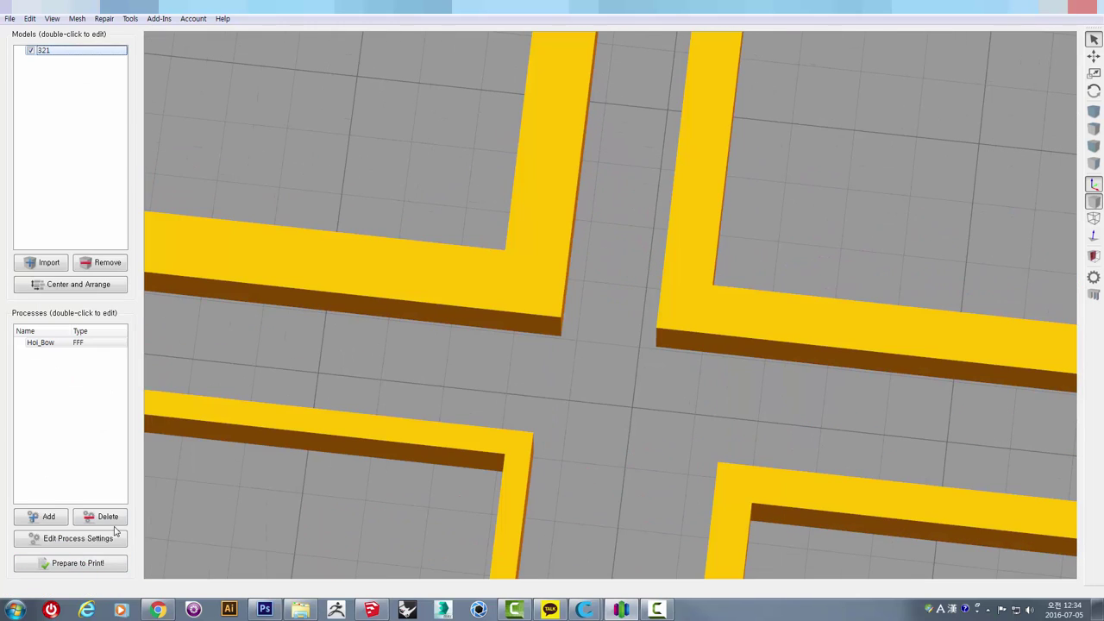
left_click(106, 542)
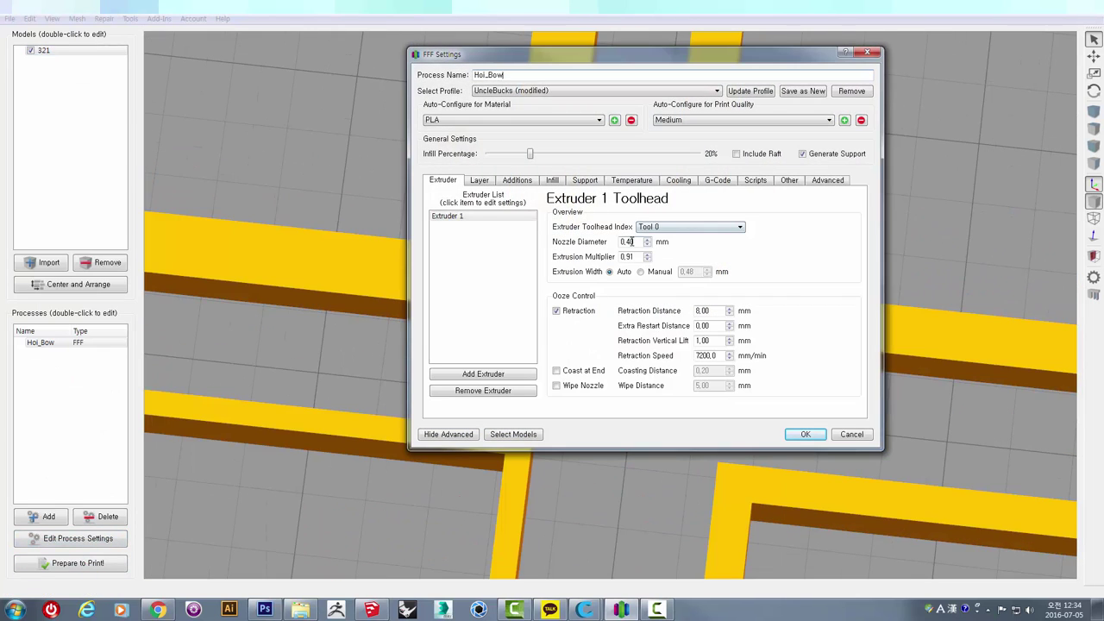
left_click(630, 241)
type("0.1")
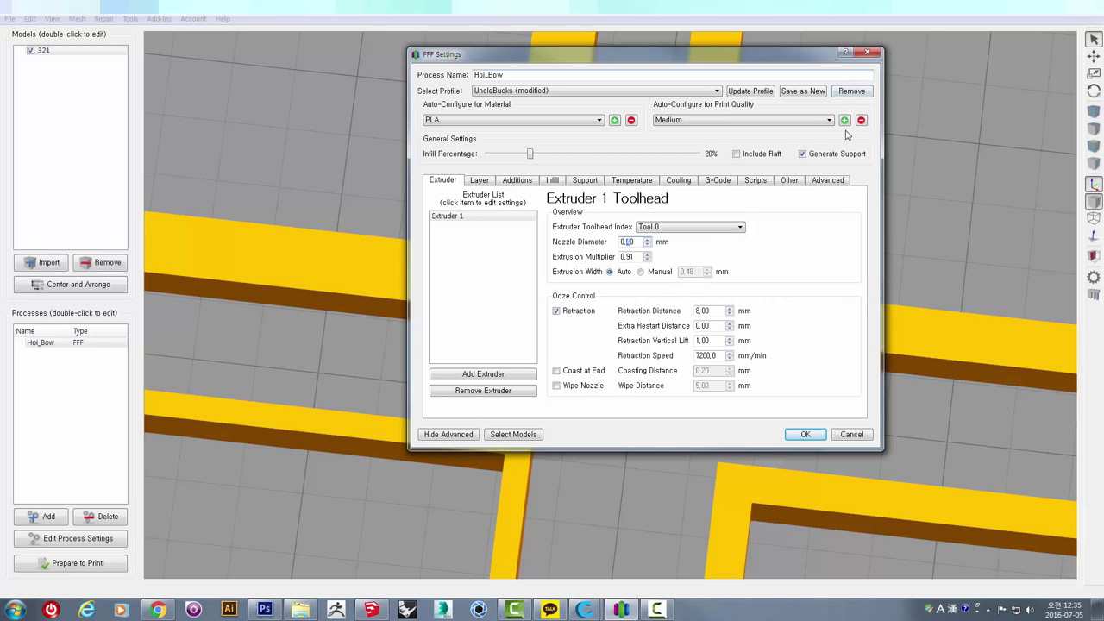
left_click(804, 434)
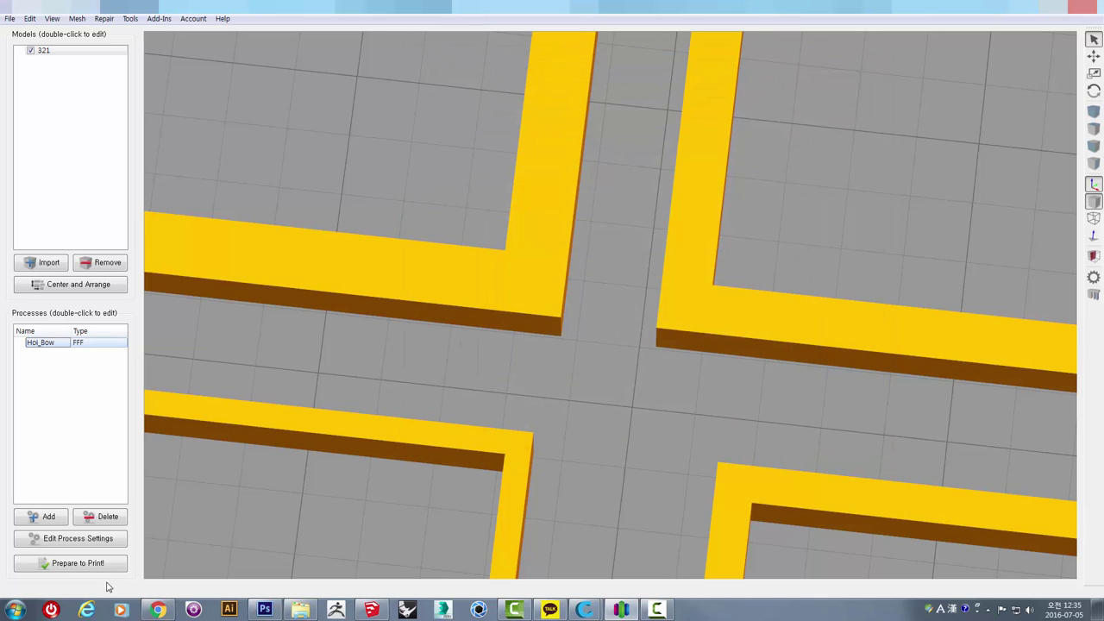
left_click(103, 568)
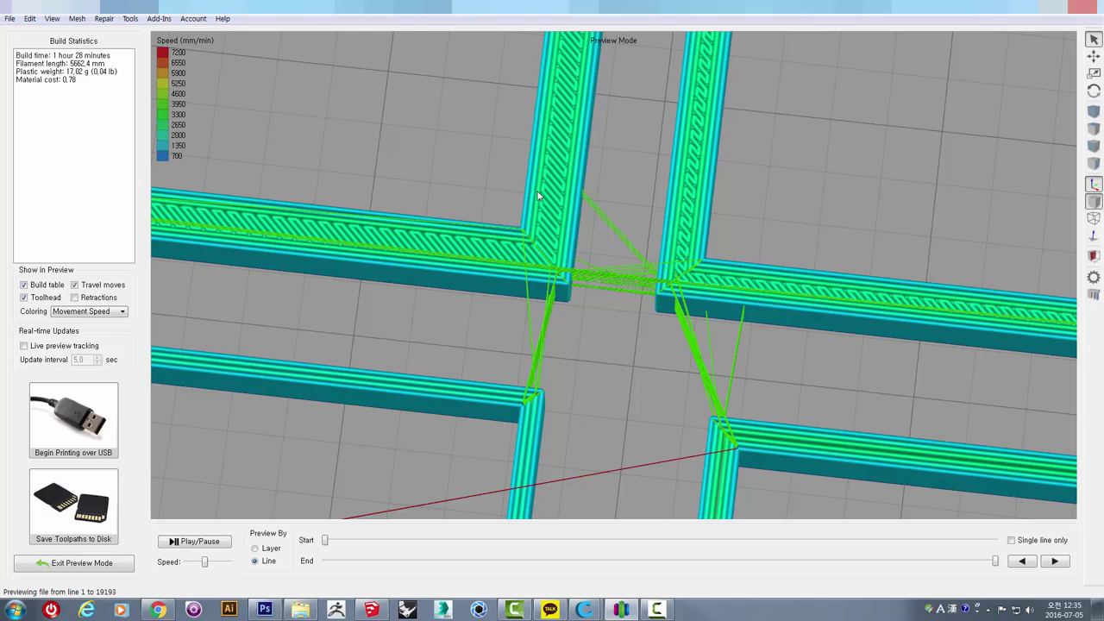
right_click_drag(567, 373, 523, 378)
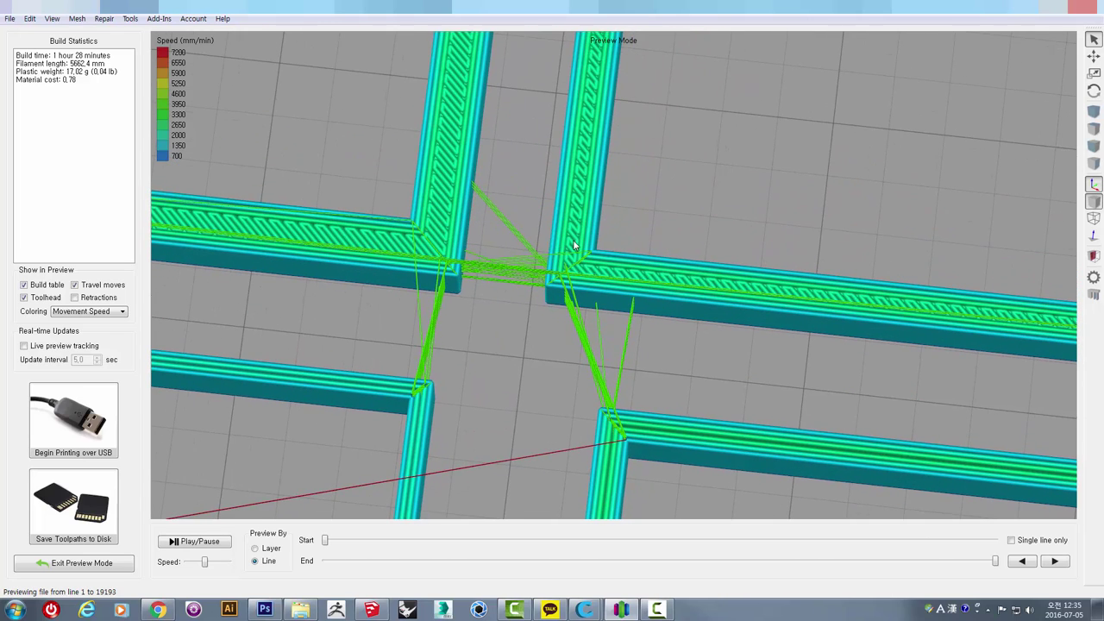
right_click_drag(569, 241, 626, 250)
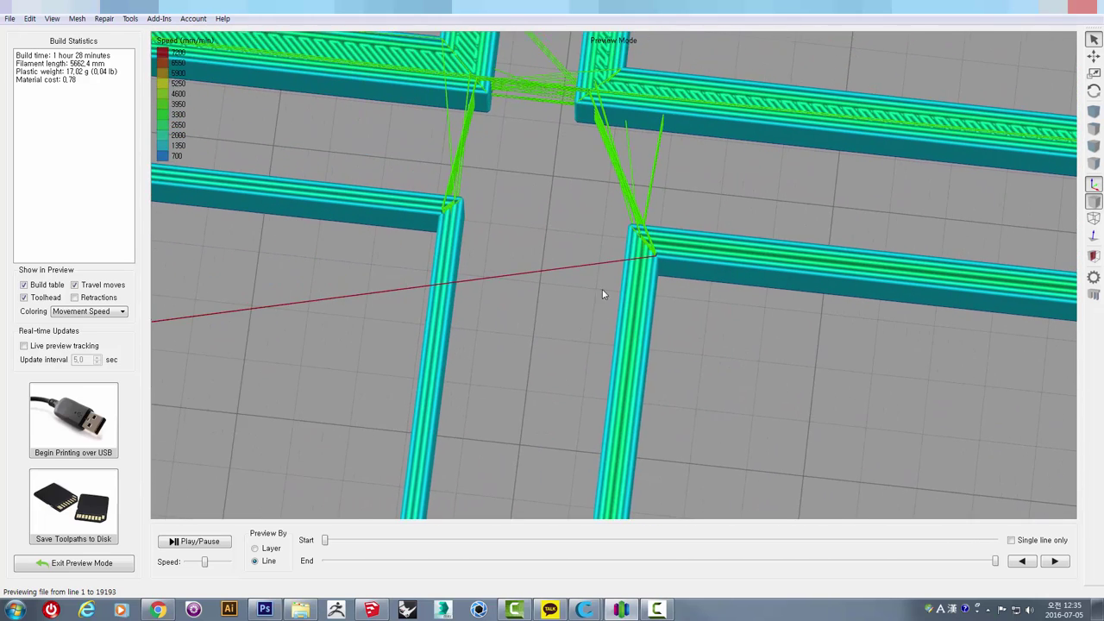
scroll(626, 250, "up", 2)
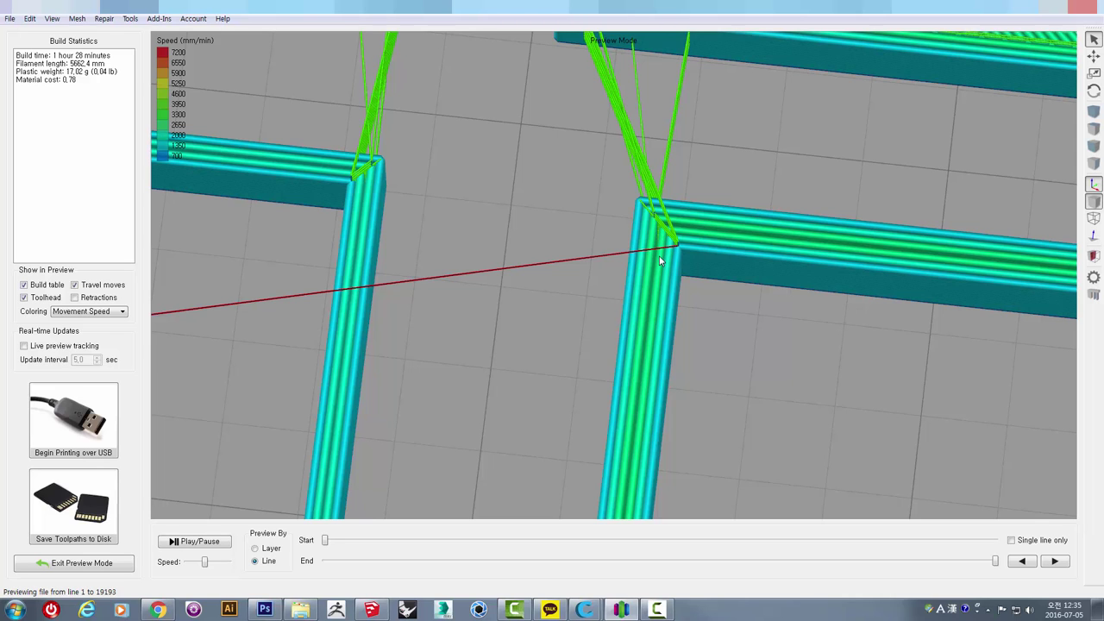
right_click_drag(672, 270, 595, 324)
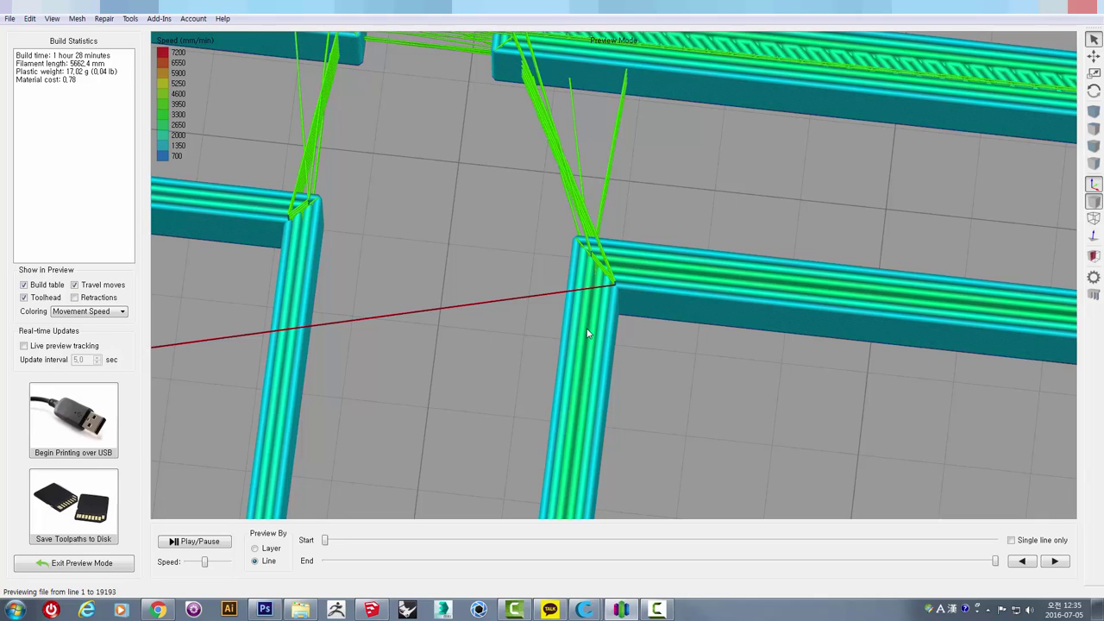
scroll(586, 337, "down", 2)
scroll(500, 338, "up", 2)
mouse_move(442, 343)
left_mouse_down()
mouse_move(496, 297)
mouse_move(545, 302)
left_mouse_up()
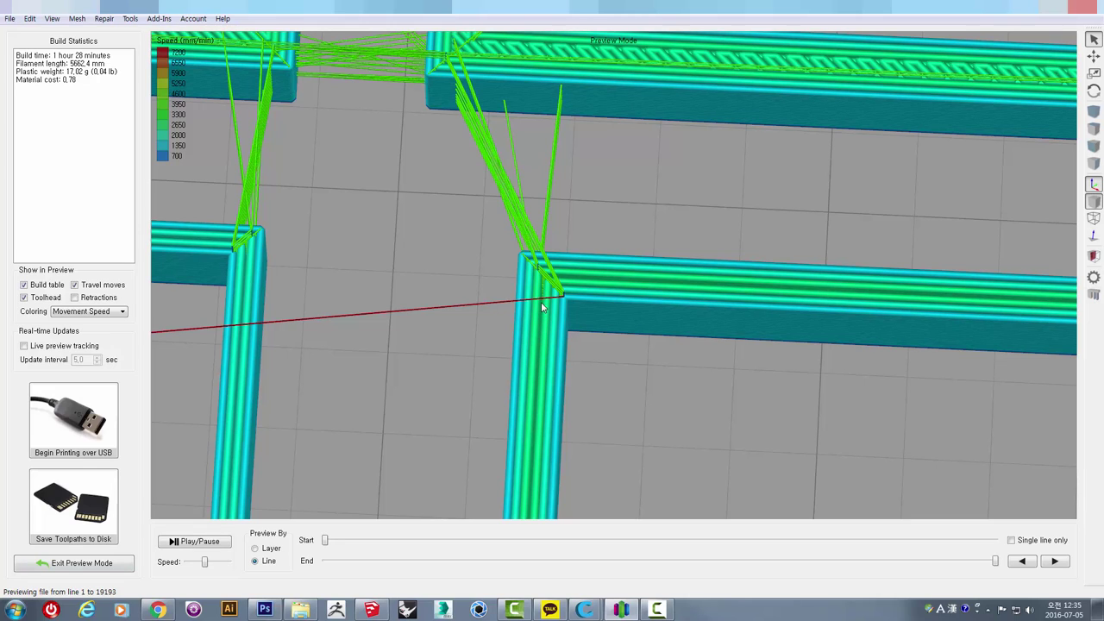
mouse_move(541, 326)
right_mouse_down()
mouse_move(525, 357)
mouse_move(690, 330)
mouse_move(640, 337)
right_mouse_up()
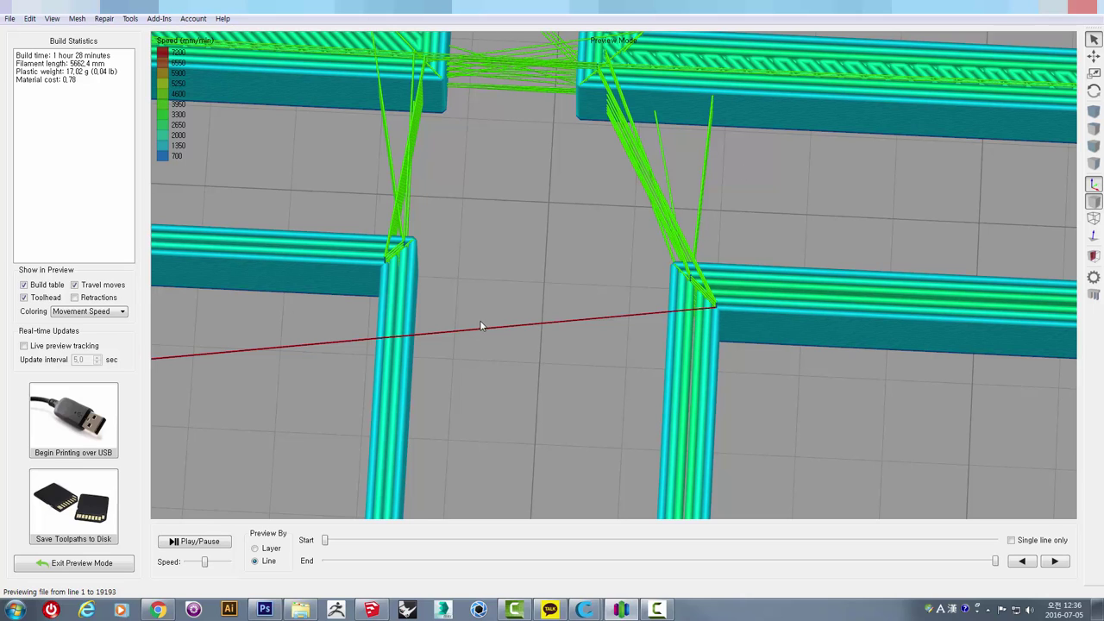
mouse_move(480, 321)
right_mouse_down()
mouse_move(530, 336)
mouse_move(603, 324)
mouse_move(582, 320)
right_mouse_up()
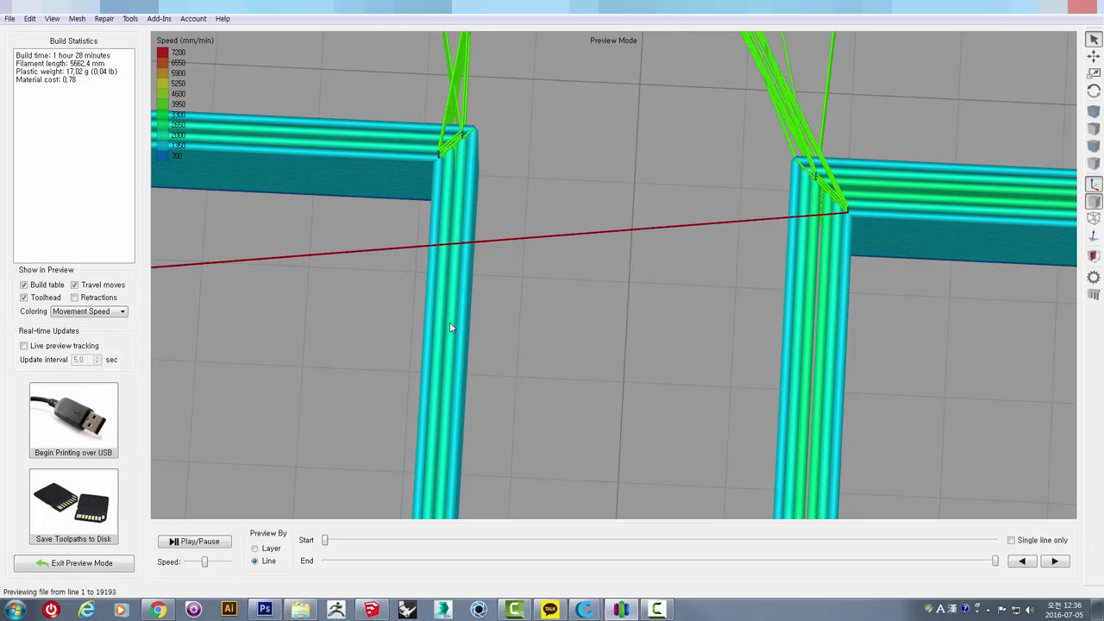
right_click_drag(485, 313, 514, 334)
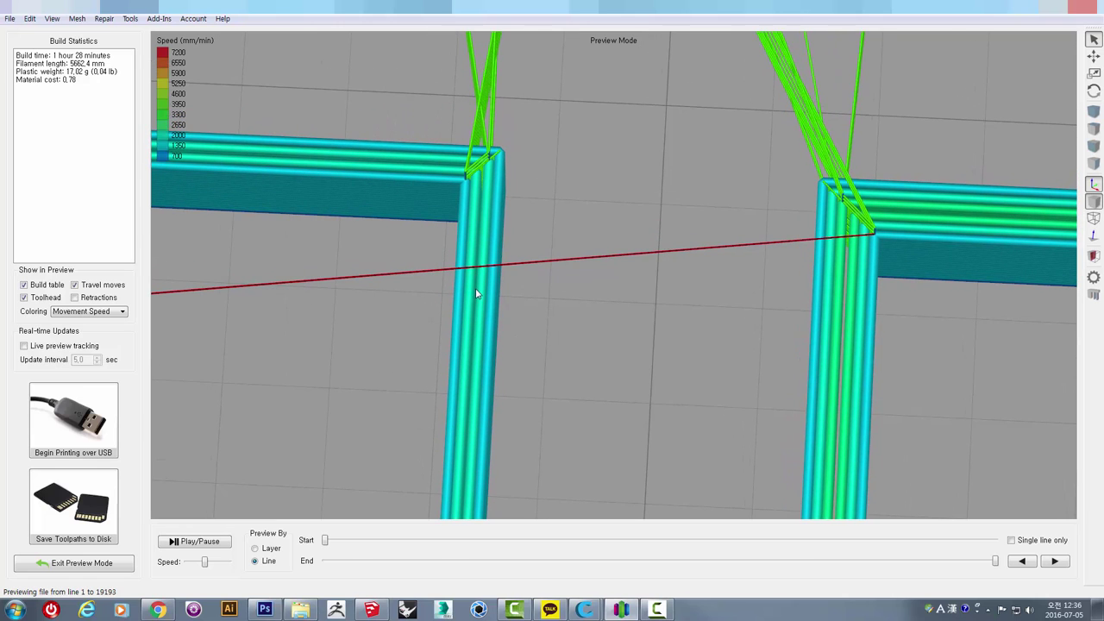
- Zoom out and back in on the frames' wall crossings in the preview, then return to SketchUp
scroll(483, 302, "down", 2)
scroll(500, 311, "down", 2)
scroll(518, 314, "down", 2)
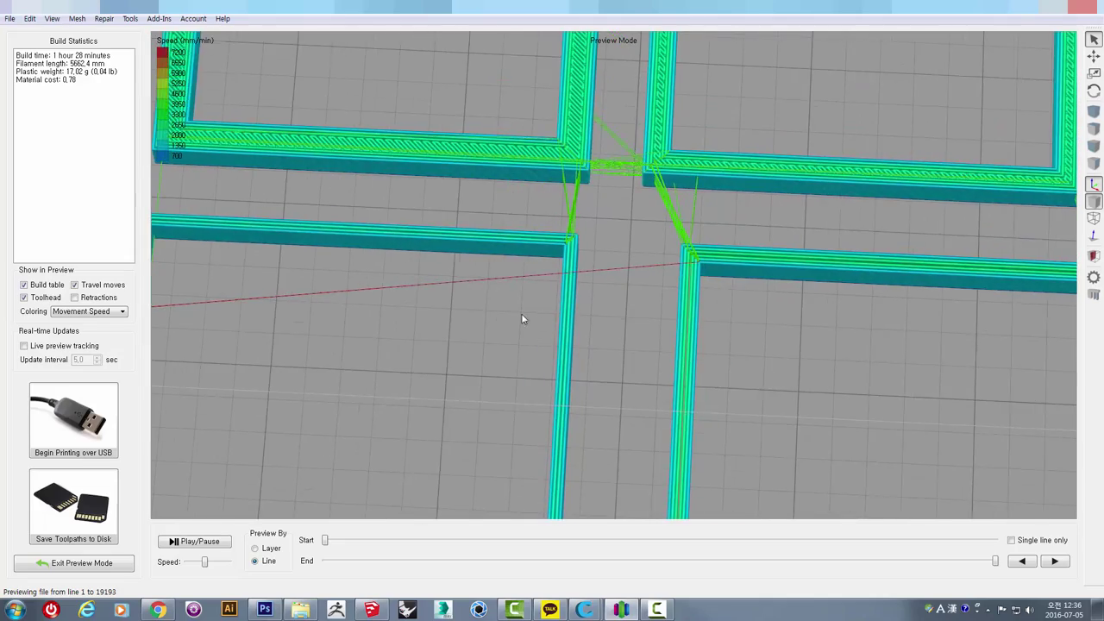
scroll(523, 364, "down", 2)
scroll(527, 354, "down", 3)
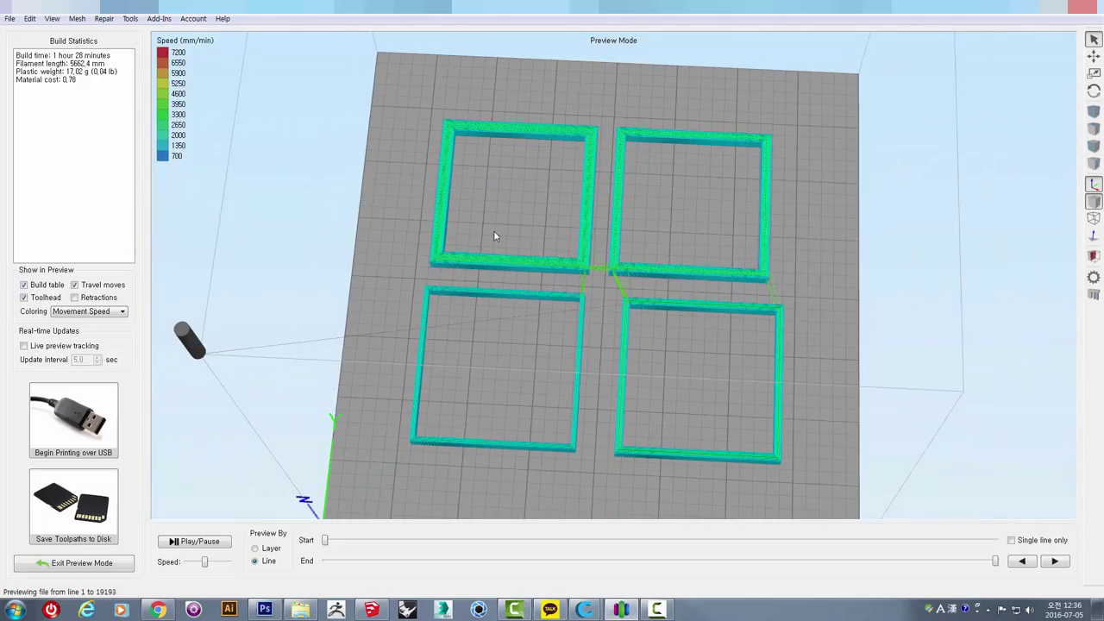
scroll(535, 276, "up", 2)
scroll(586, 316, "up", 2)
scroll(562, 341, "up", 2)
scroll(510, 354, "up", 2)
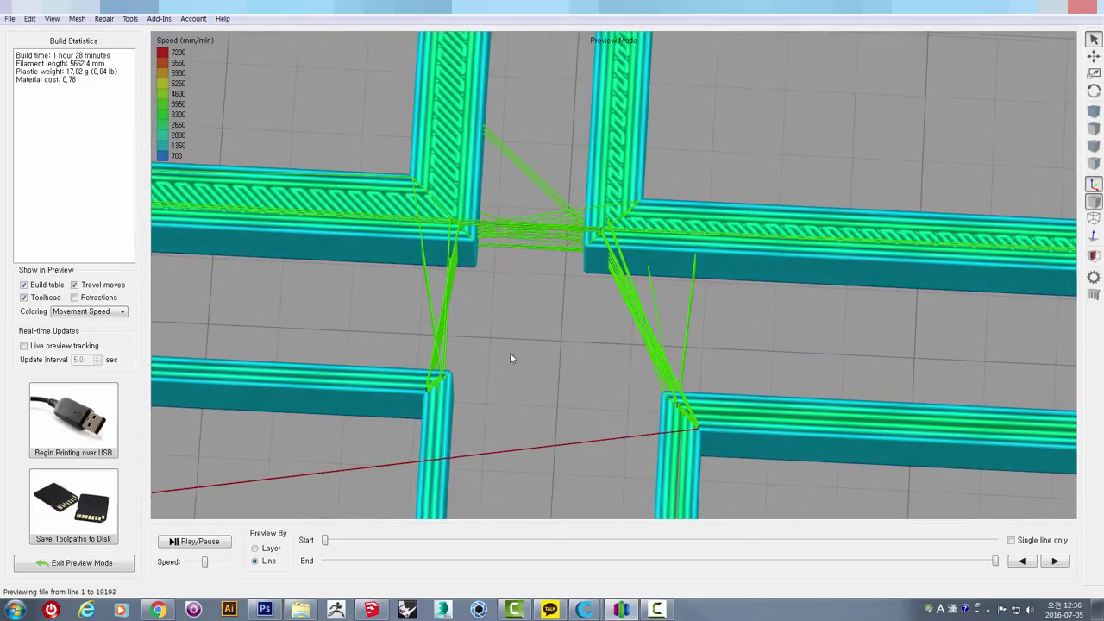
scroll(536, 315, "up", 2)
scroll(534, 300, "up", 1)
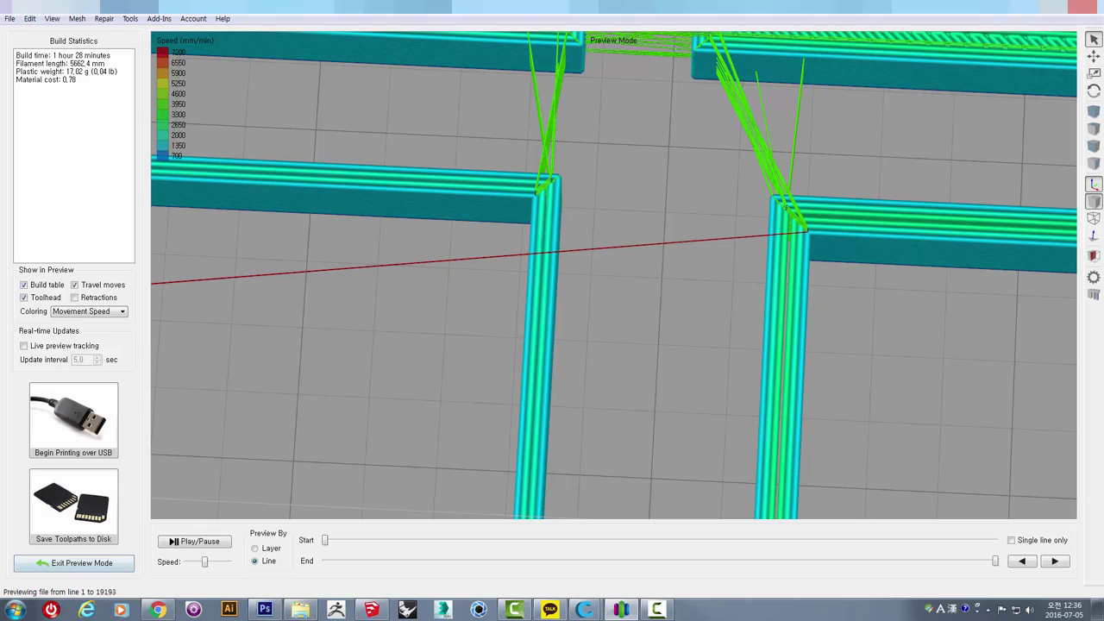
left_click(371, 610)
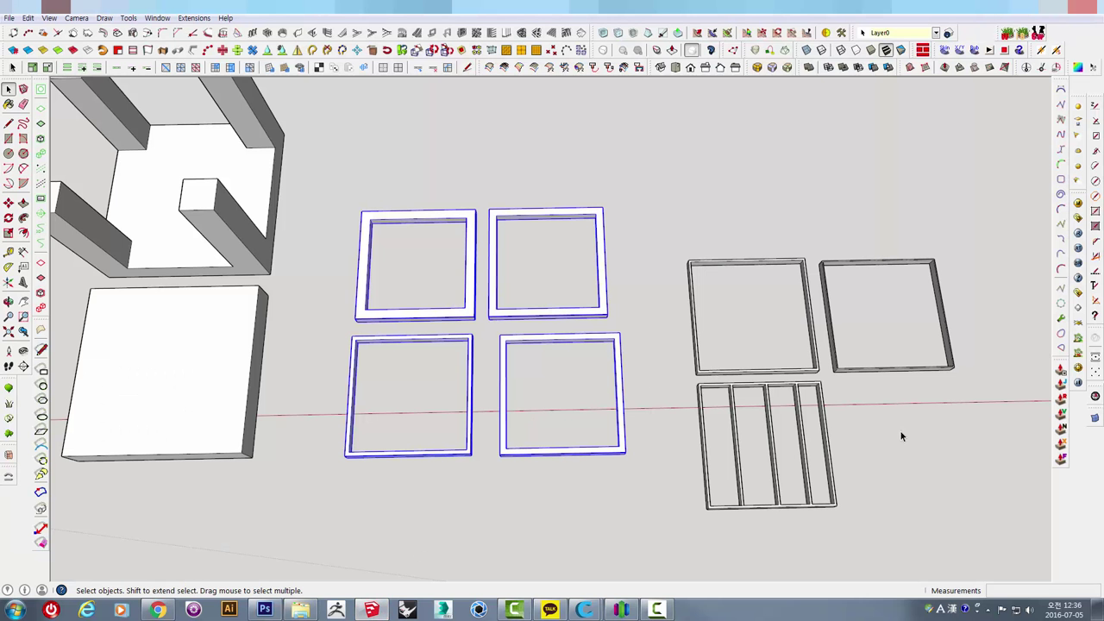
- Orbit toward the right side and crossing-select the two plain square frames and the slatted frame
left_click_drag(754, 313, 754, 312)
mouse_move(821, 316)
middle_mouse_down("shift")
mouse_move(695, 371)
mouse_move(678, 345)
middle_mouse_up("shift")
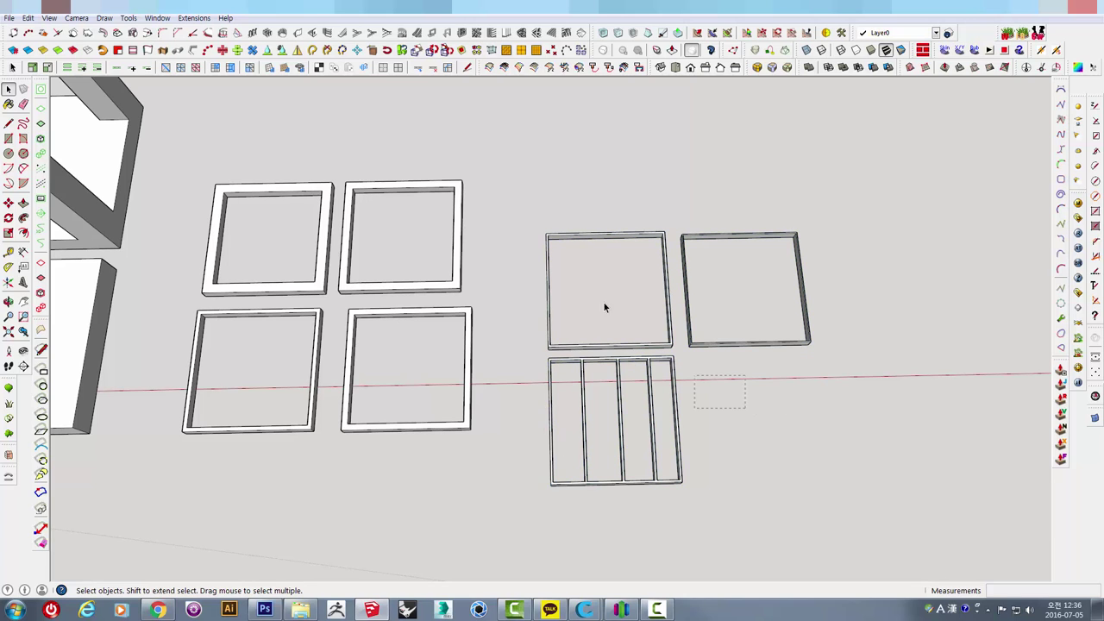
middle_click_drag(739, 335, 631, 316, "shift")
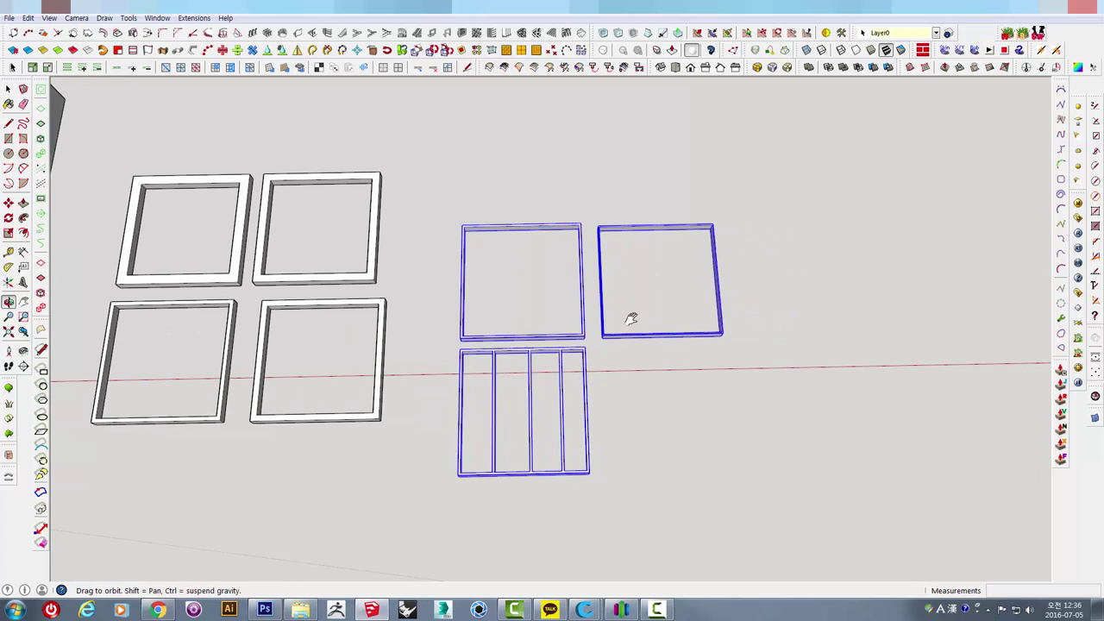
left_click(9, 17)
left_click(719, 498)
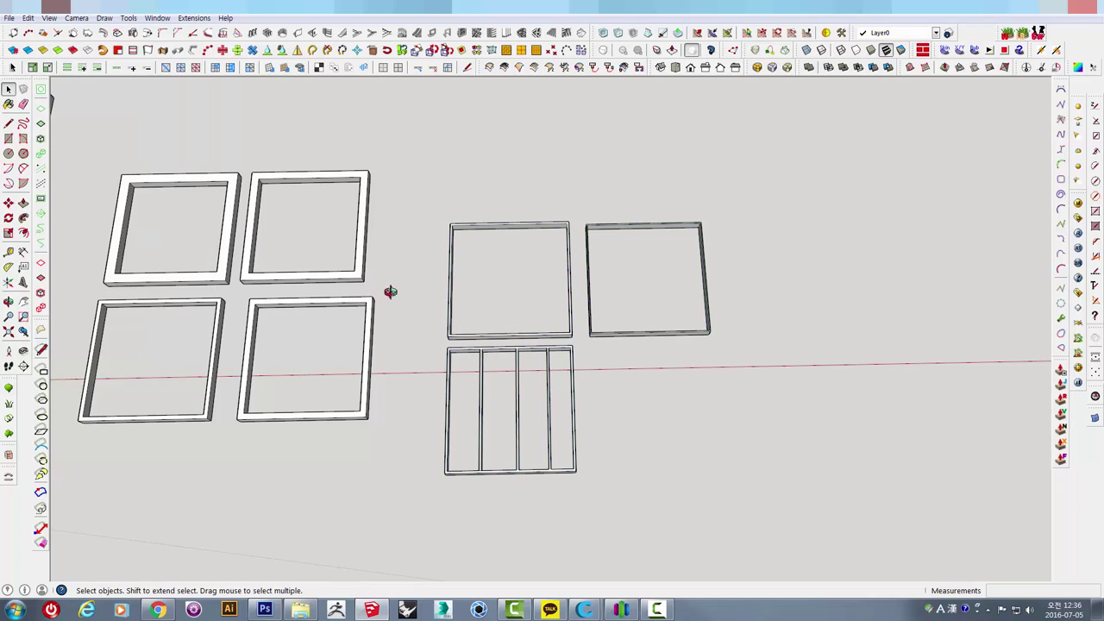
middle_click_drag(389, 291, 354, 371)
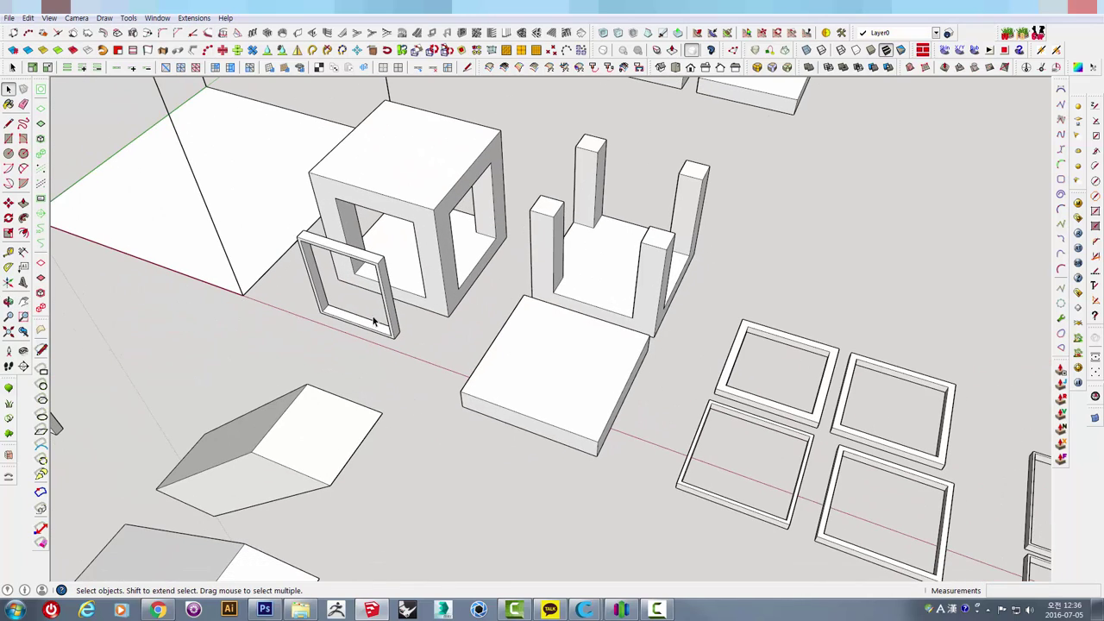
mouse_move(373, 321)
middle_mouse_down()
mouse_move(577, 290)
mouse_move(804, 339)
mouse_move(747, 342)
middle_mouse_up()
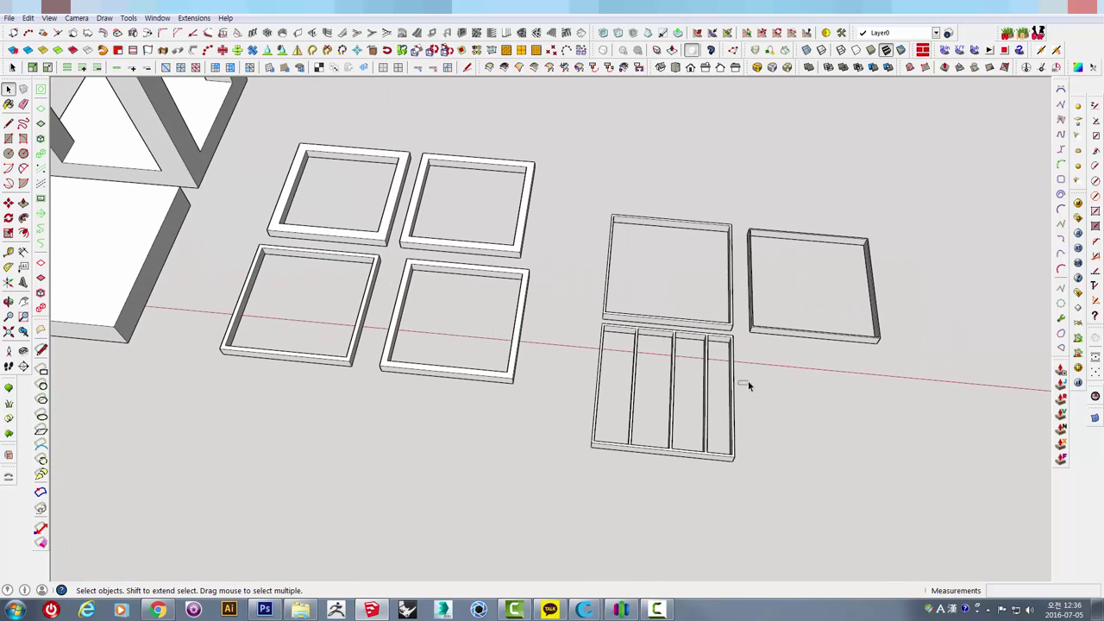
left_click_drag(665, 281, 665, 281)
- Start an STL export of the selection named 234, then cancel that save attempt
left_click(8, 17)
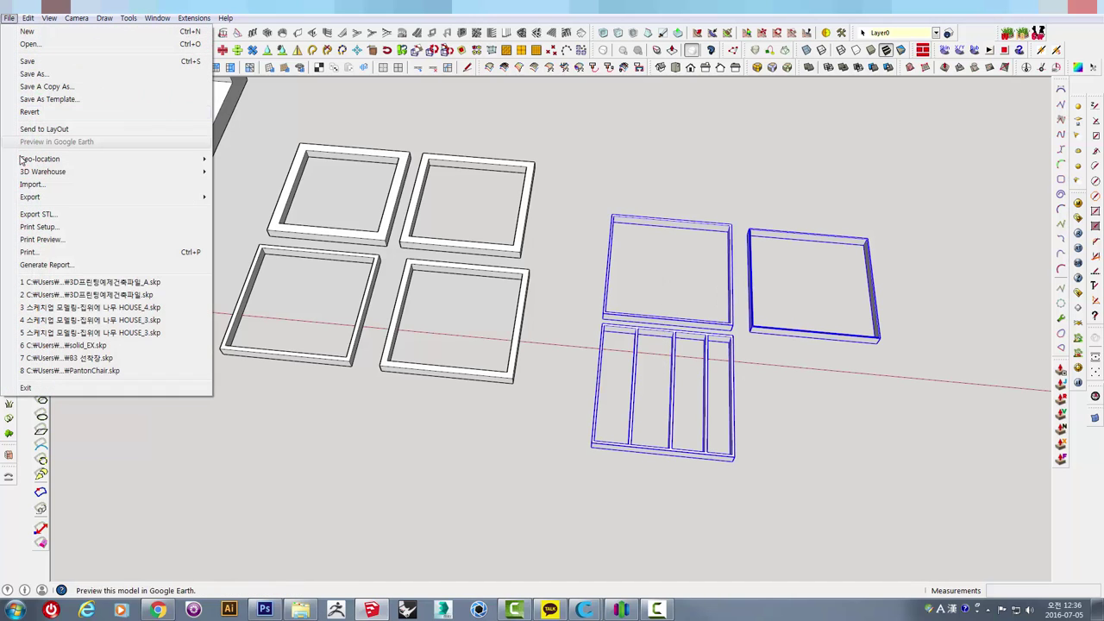
left_click(35, 214)
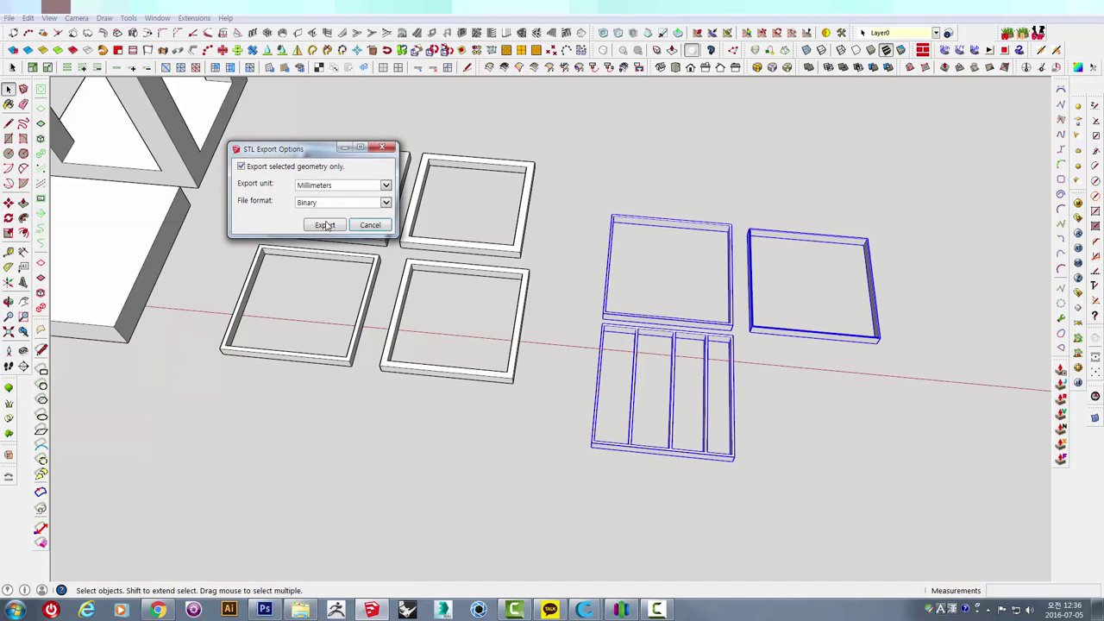
left_click(325, 225)
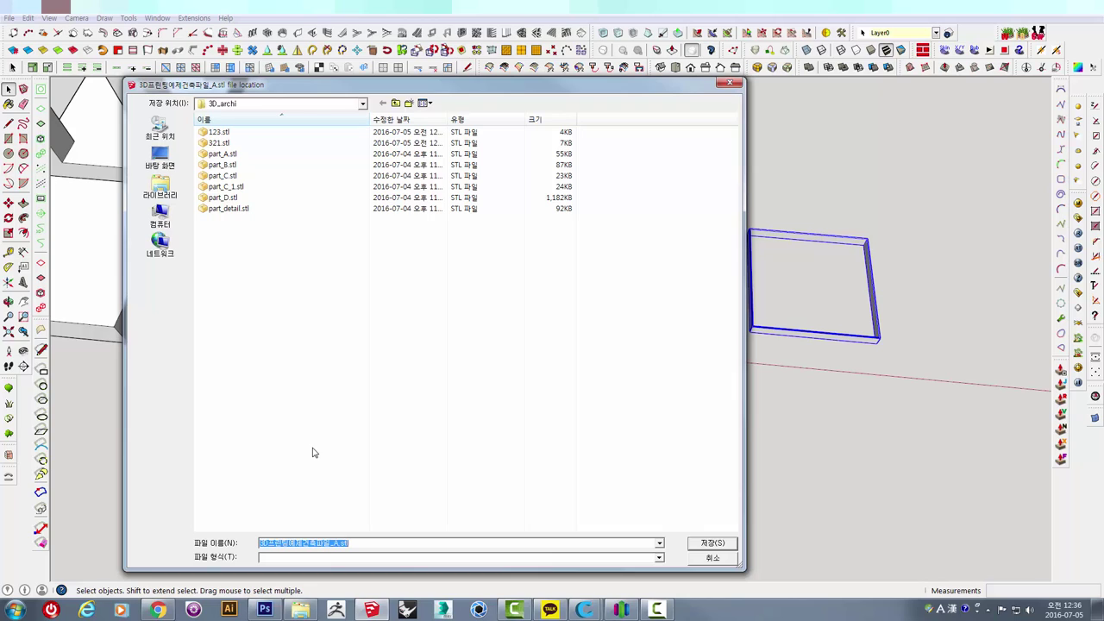
type("234")
left_click(701, 546)
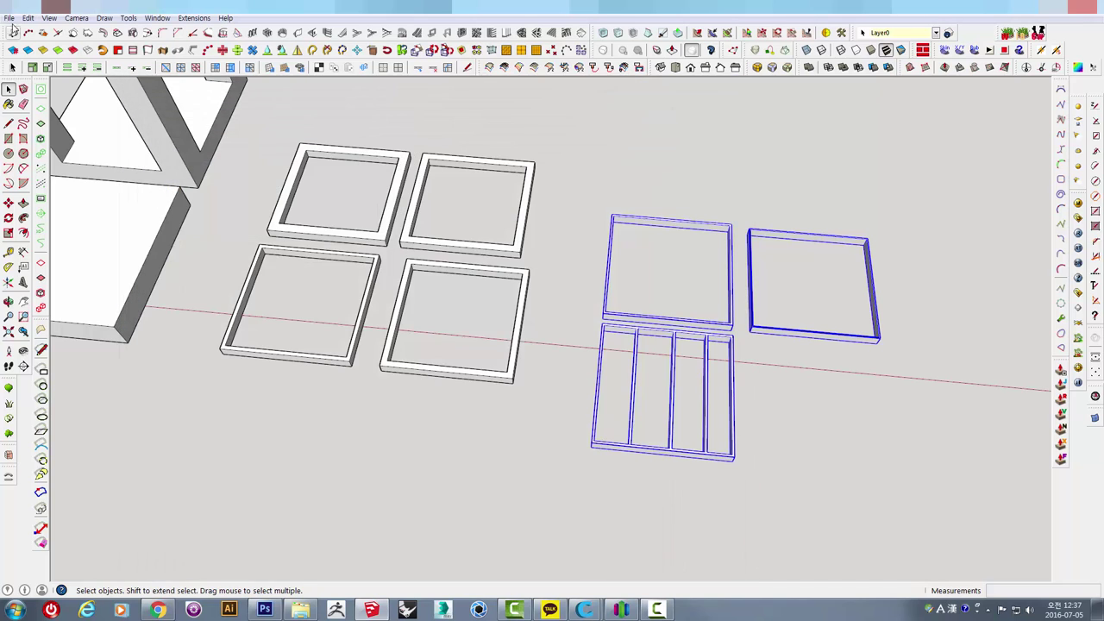
- Re-export the three frames as a binary millimetre STL saved as 234
left_click(9, 18)
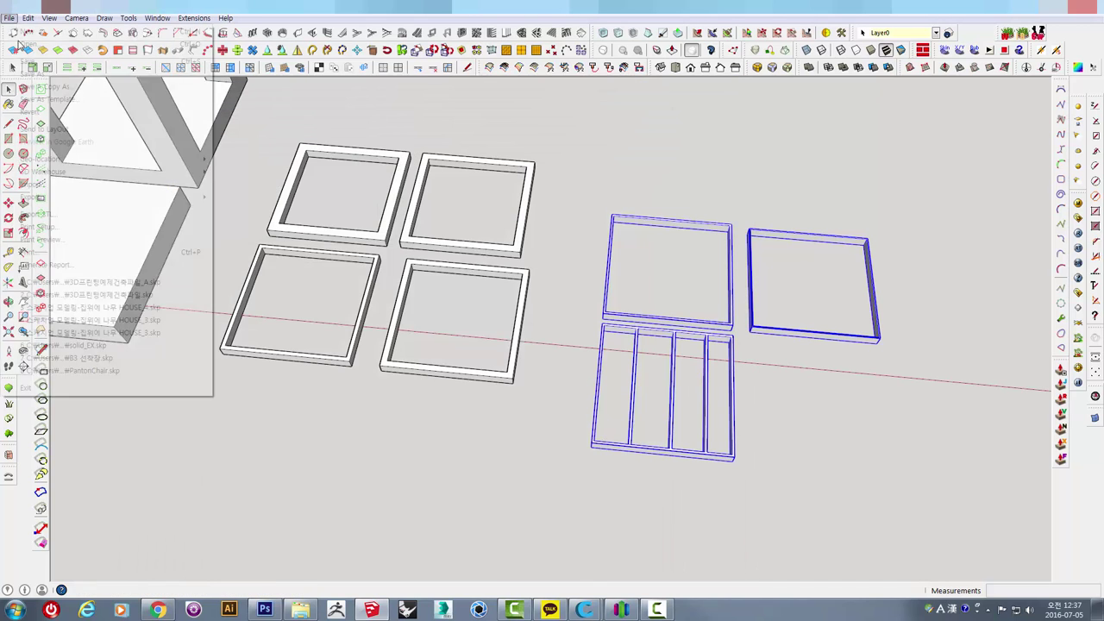
left_click(52, 216)
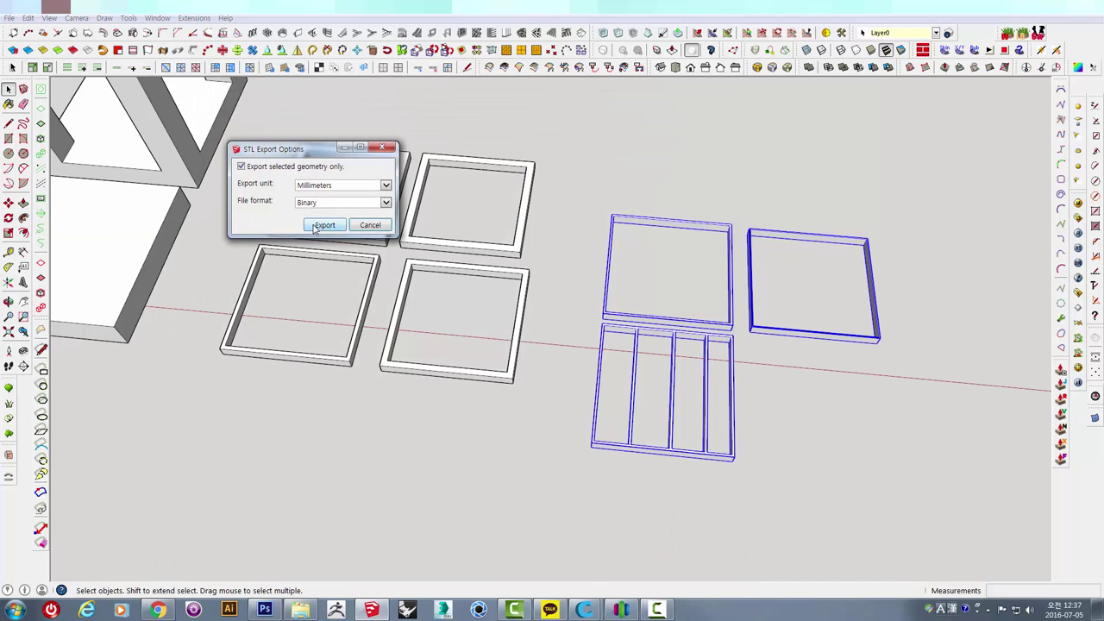
left_click(321, 225)
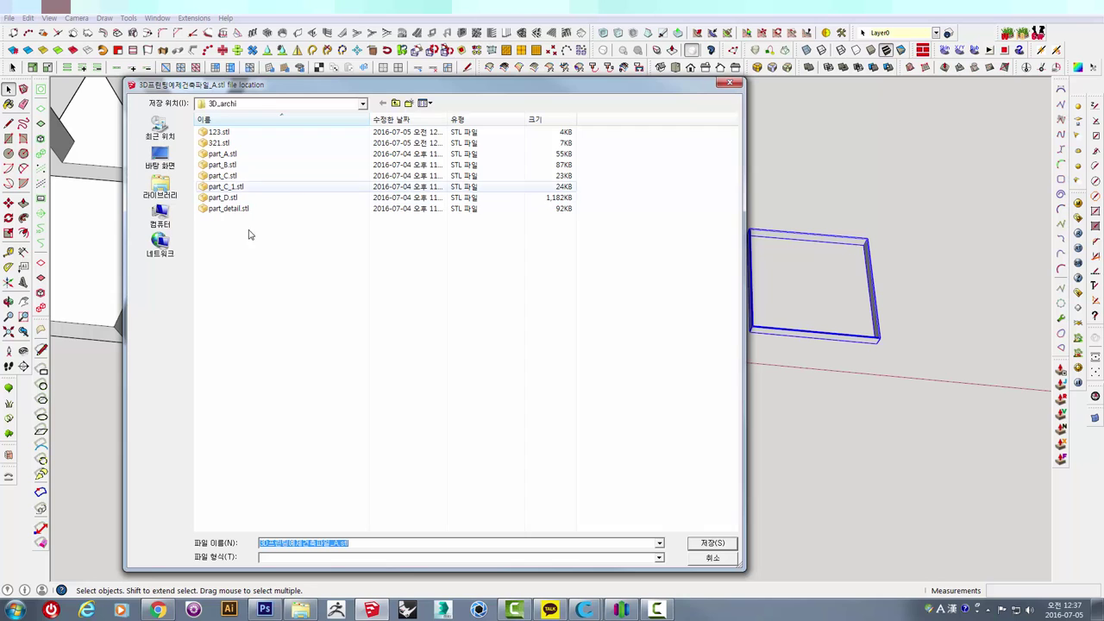
type("234")
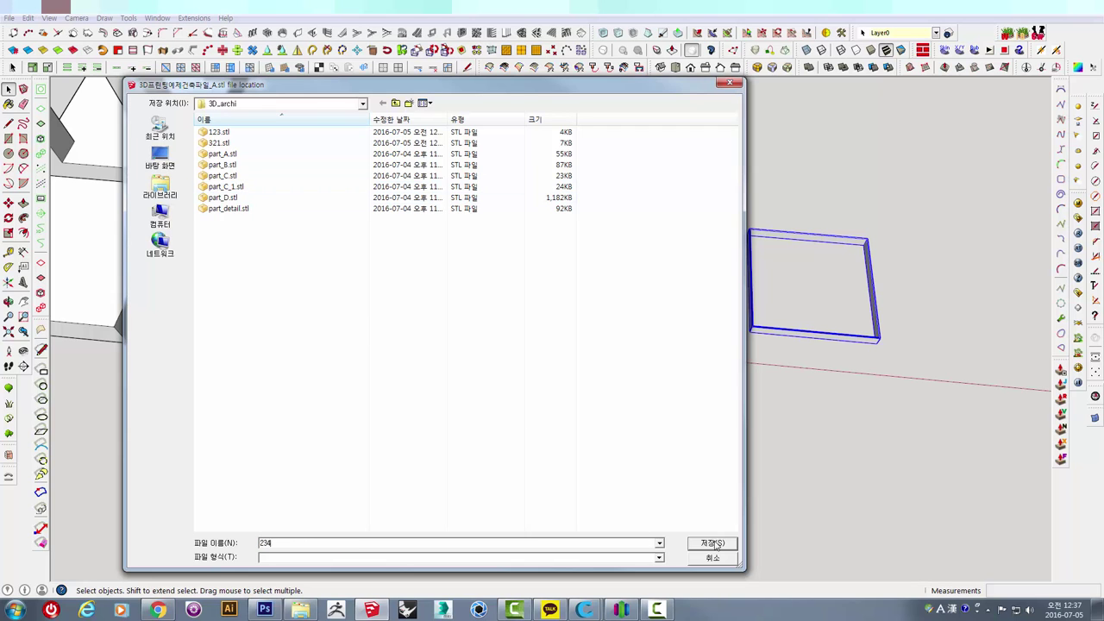
left_click(713, 543)
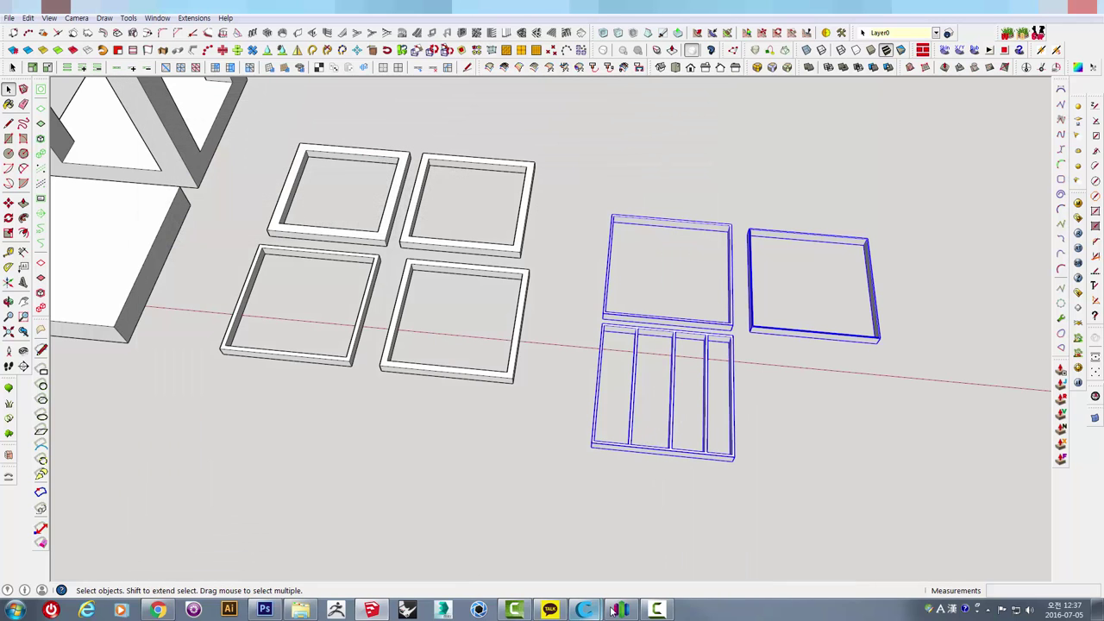
left_click(620, 609)
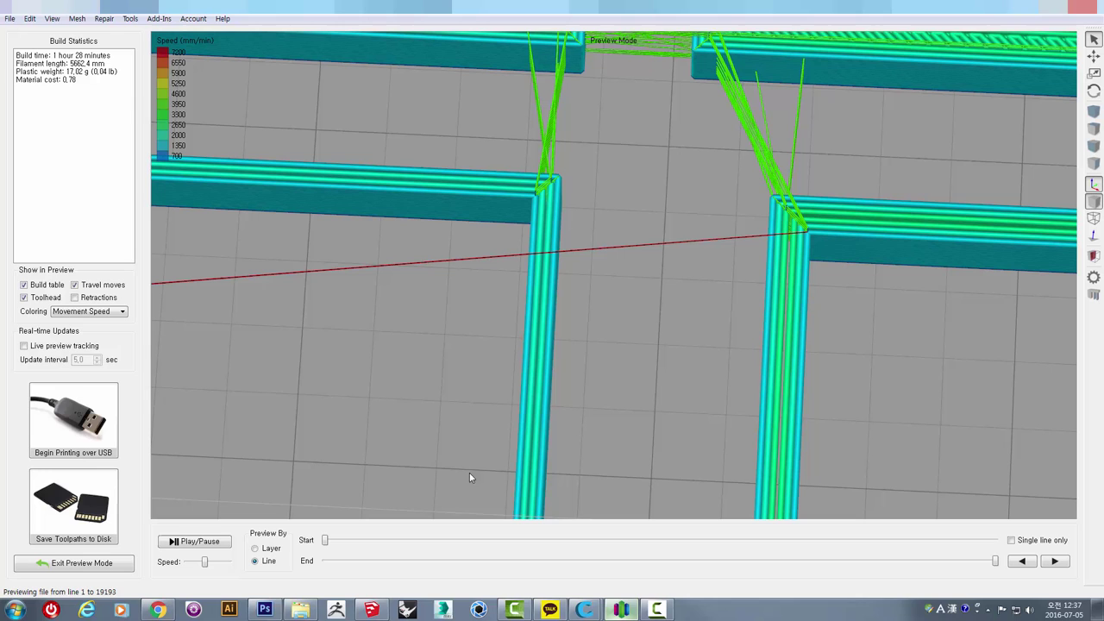
- Replace the old model on the build plate with 234.stl
left_click(97, 565)
left_click(104, 262)
left_click(49, 264)
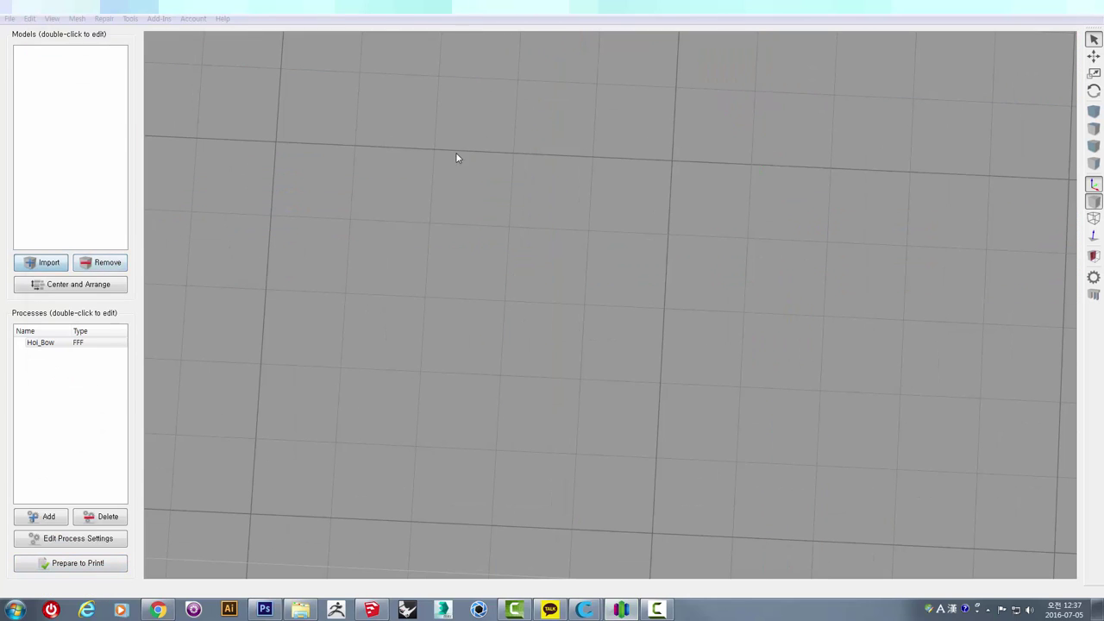
left_click(129, 103)
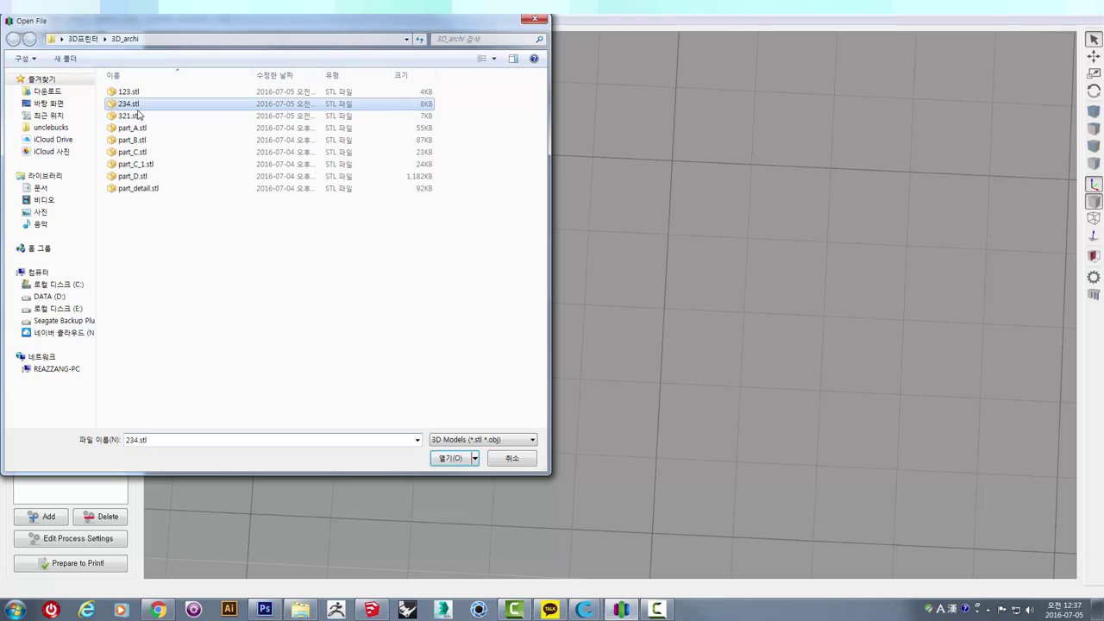
left_click(449, 458)
scroll(490, 431, "down", 2)
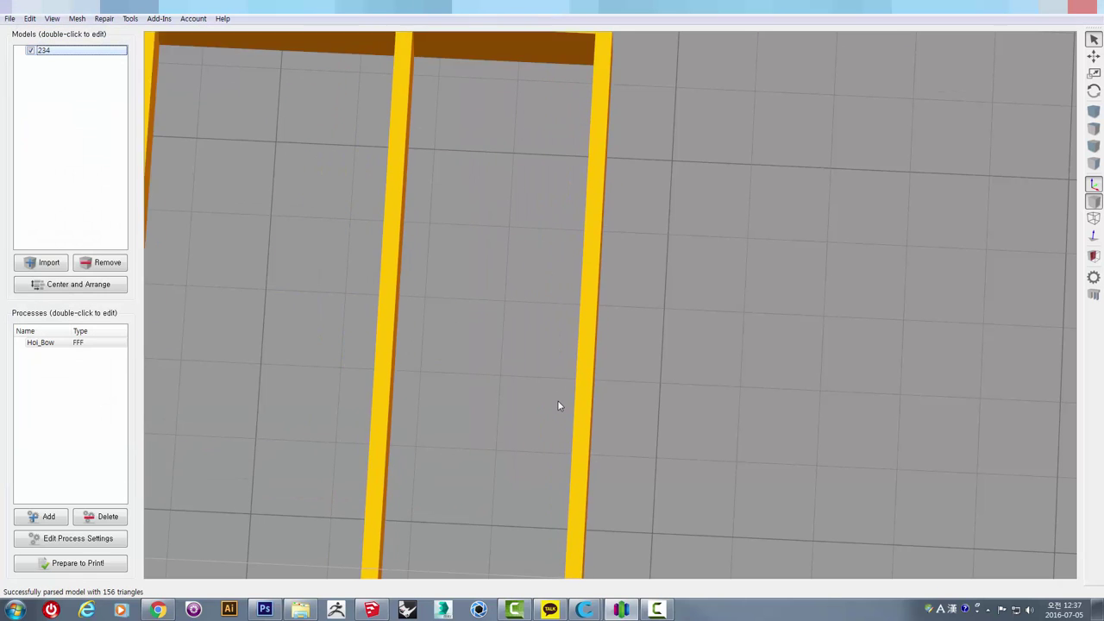
scroll(558, 401, "down", 2)
scroll(558, 400, "down", 2)
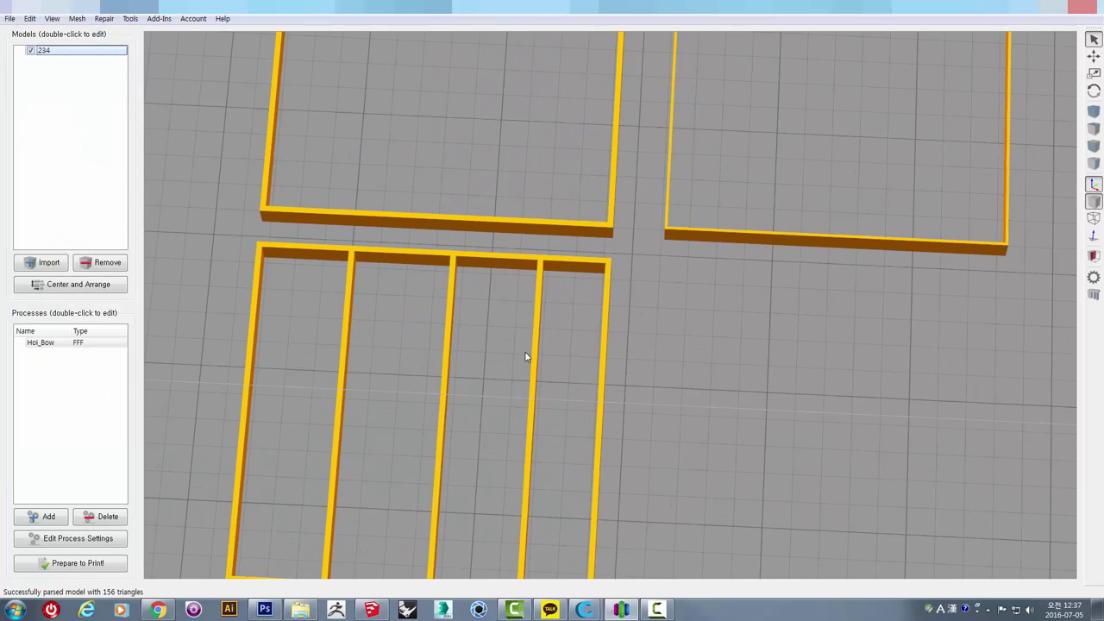
- Slice 234.stl and preview its toolpaths across the whole build volume from above
left_click(90, 565)
scroll(637, 249, "up", 2)
scroll(645, 185, "up", 2)
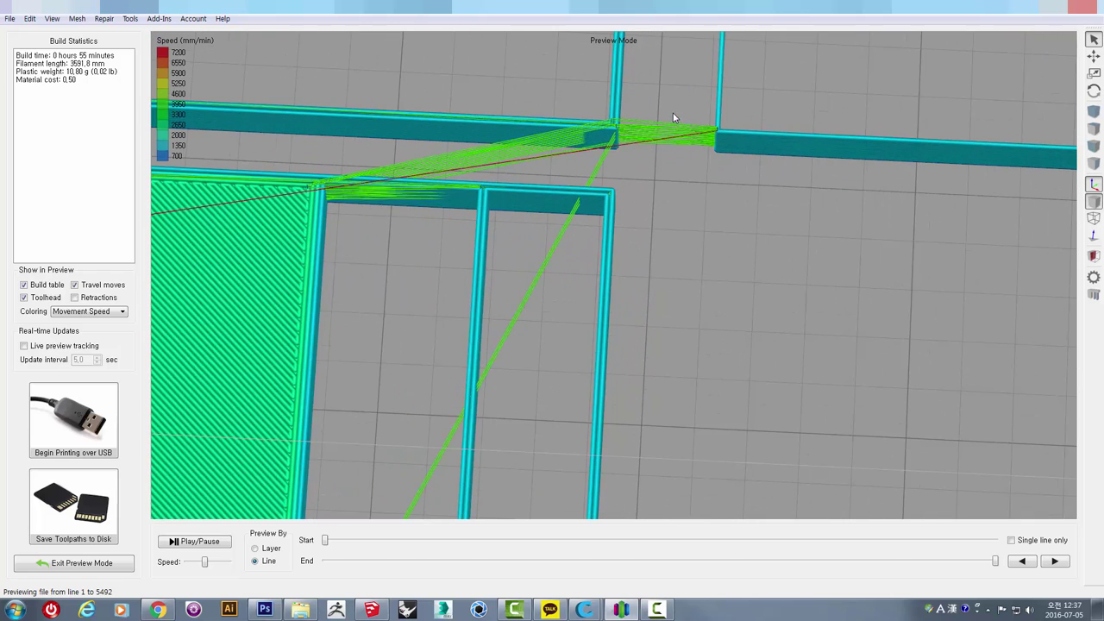
key("ctrl+0")
mouse_move(609, 395)
left_mouse_down()
mouse_move(585, 375)
mouse_move(633, 474)
mouse_move(626, 285)
mouse_move(613, 255)
mouse_move(594, 320)
mouse_move(525, 308)
mouse_move(537, 227)
mouse_move(528, 195)
left_mouse_up()
- Zoom and orbit in on the frame corner where travel moves cross the walls
scroll(517, 380, "up", 3)
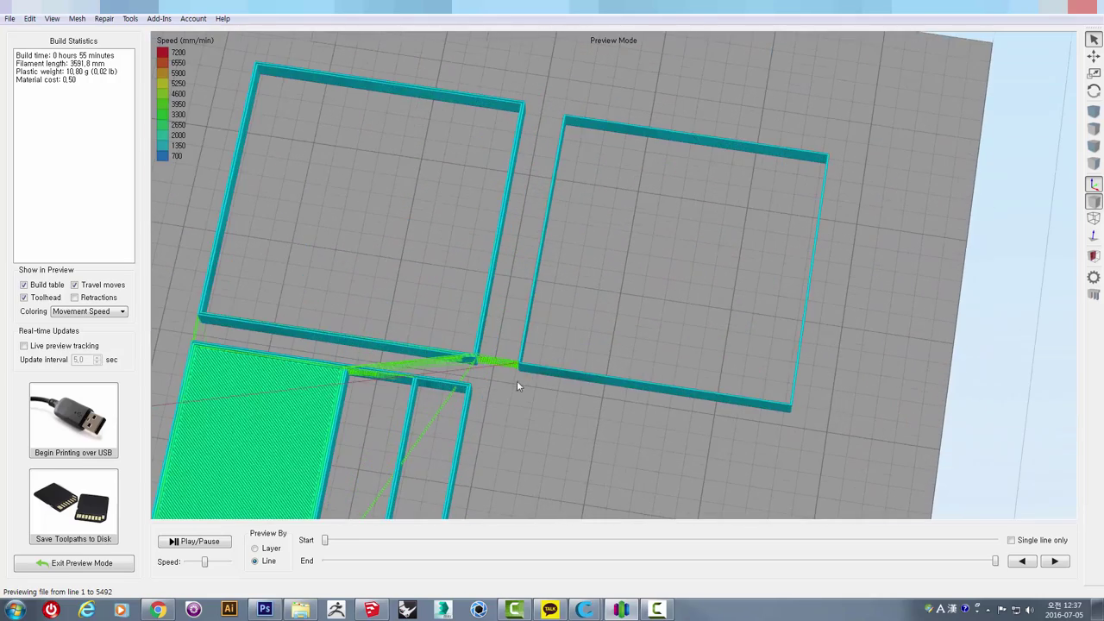
mouse_move(498, 390)
left_mouse_down()
mouse_move(550, 352)
mouse_move(559, 323)
mouse_move(485, 377)
left_mouse_up()
scroll(546, 334, "down", 2)
scroll(559, 323, "up", 4)
scroll(485, 377, "up", 2)
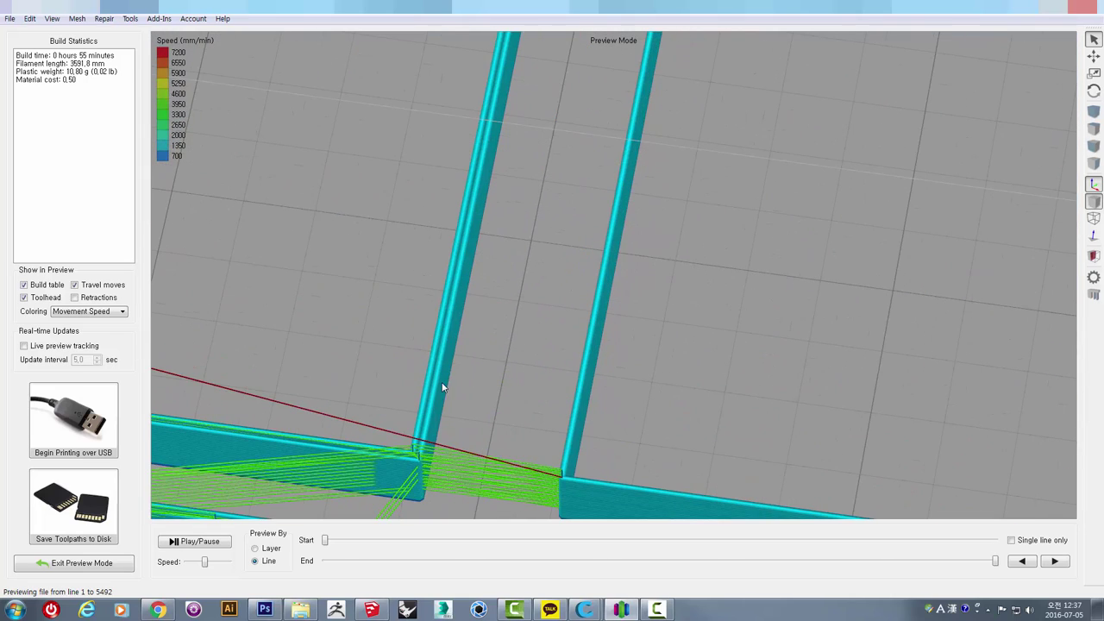
scroll(428, 384, "down", 2)
scroll(517, 363, "down", 1)
scroll(587, 359, "up", 2)
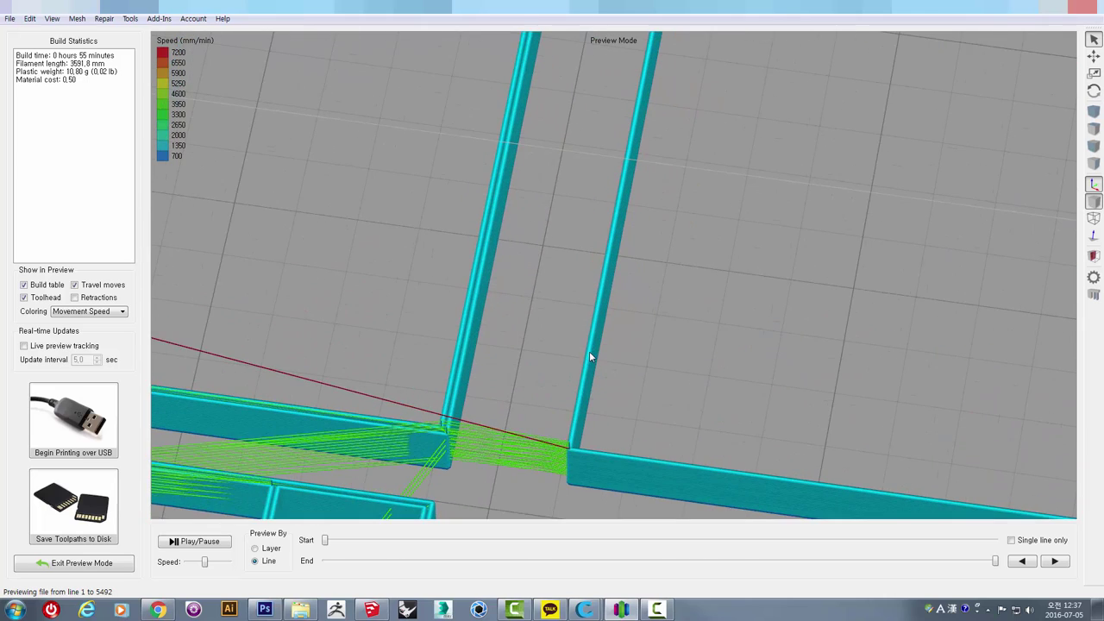
scroll(573, 431, "up", 1)
scroll(576, 429, "up", 1)
scroll(642, 408, "down", 2)
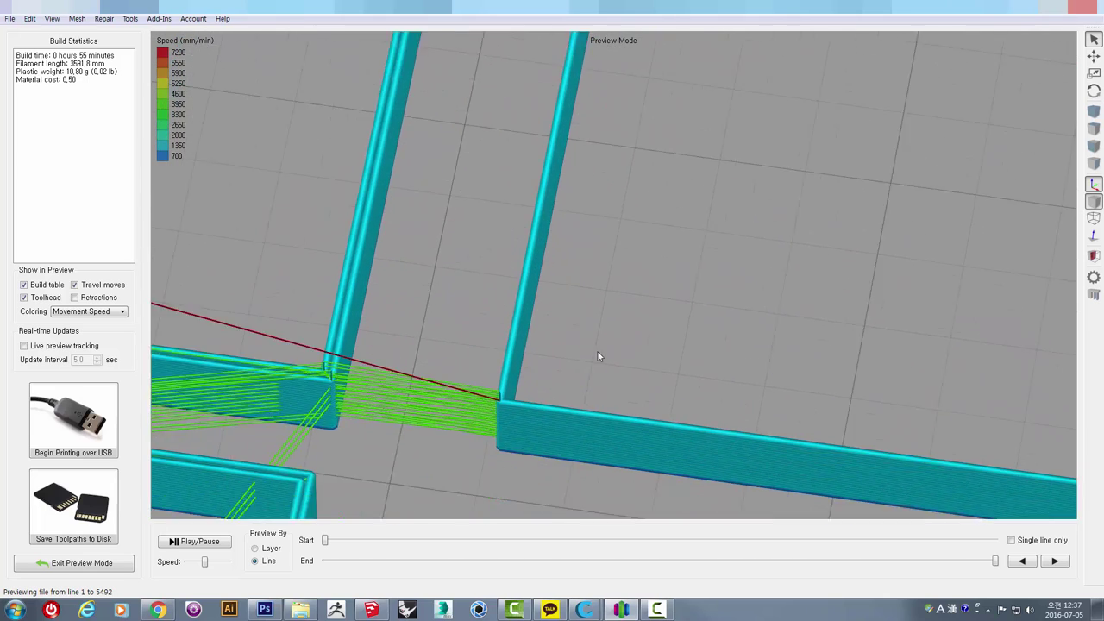
scroll(570, 337, "up", 2)
scroll(550, 337, "down", 1)
scroll(446, 260, "up", 1)
scroll(450, 274, "down", 1)
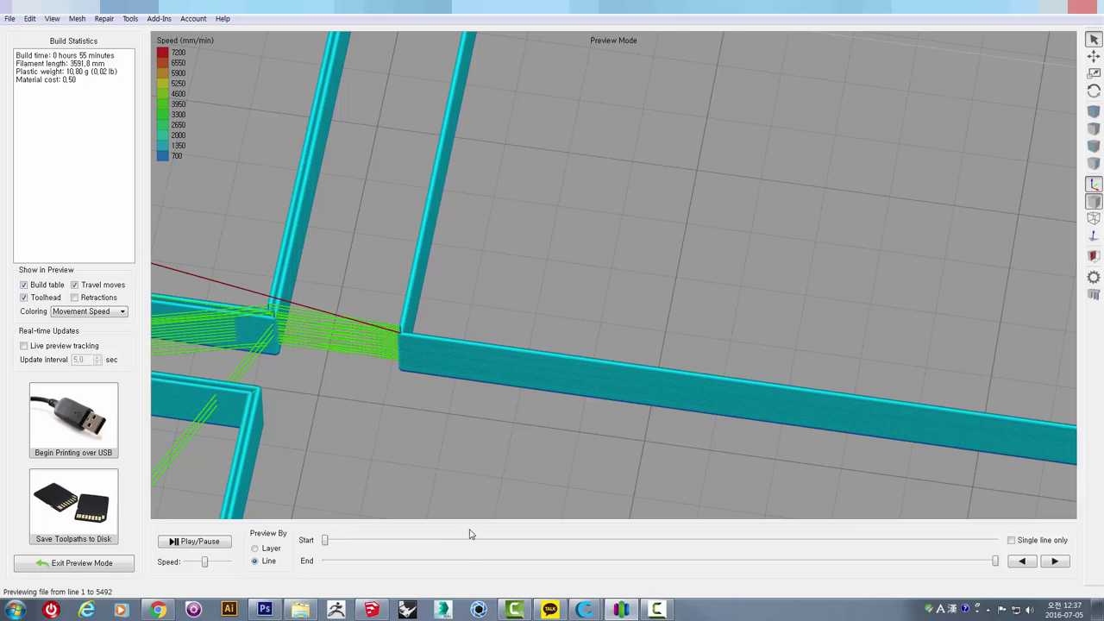
scroll(603, 435, "down", 1)
scroll(580, 438, "down", 1)
scroll(580, 437, "down", 1)
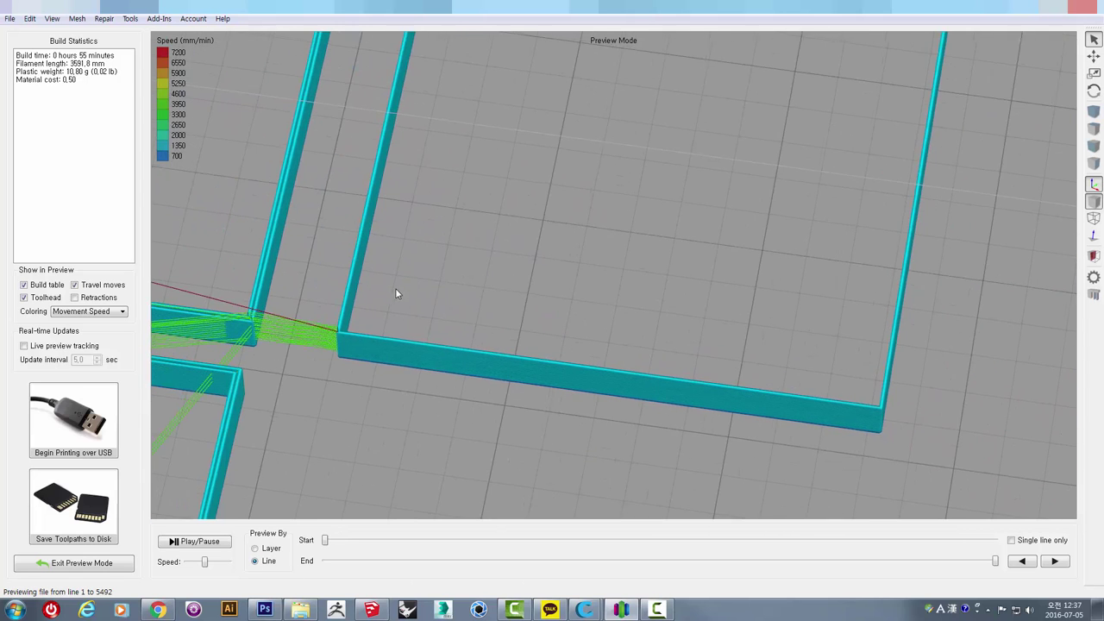
scroll(399, 299, "up", 1)
scroll(398, 305, "up", 1)
scroll(431, 310, "up", 1)
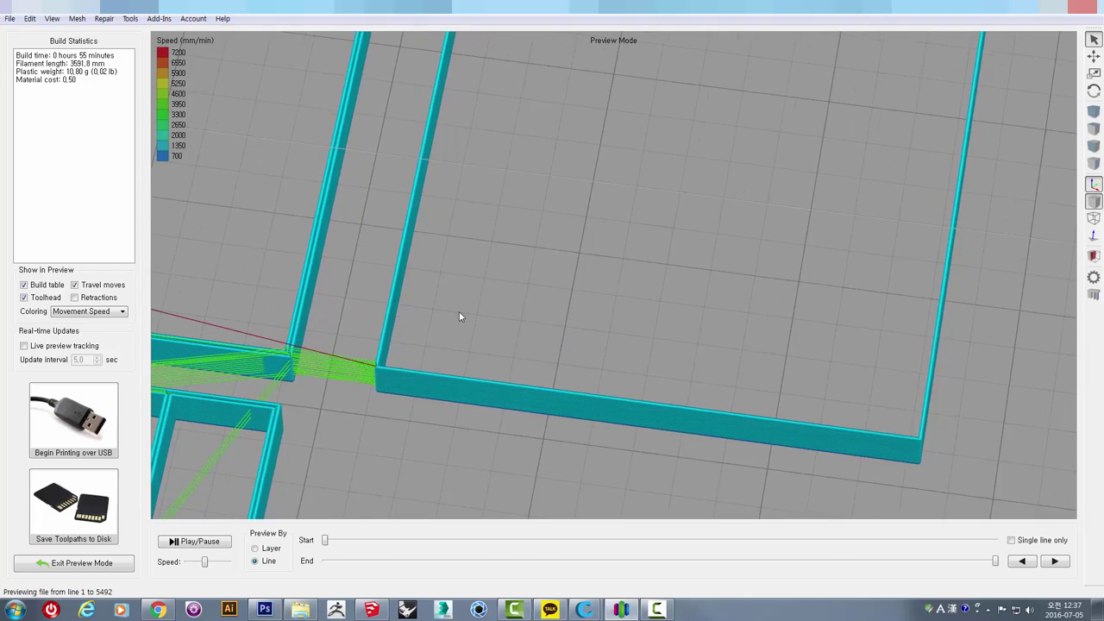
mouse_move(459, 317)
left_mouse_down()
mouse_move(601, 284)
mouse_move(358, 323)
left_mouse_up()
scroll(368, 387, "up", 2)
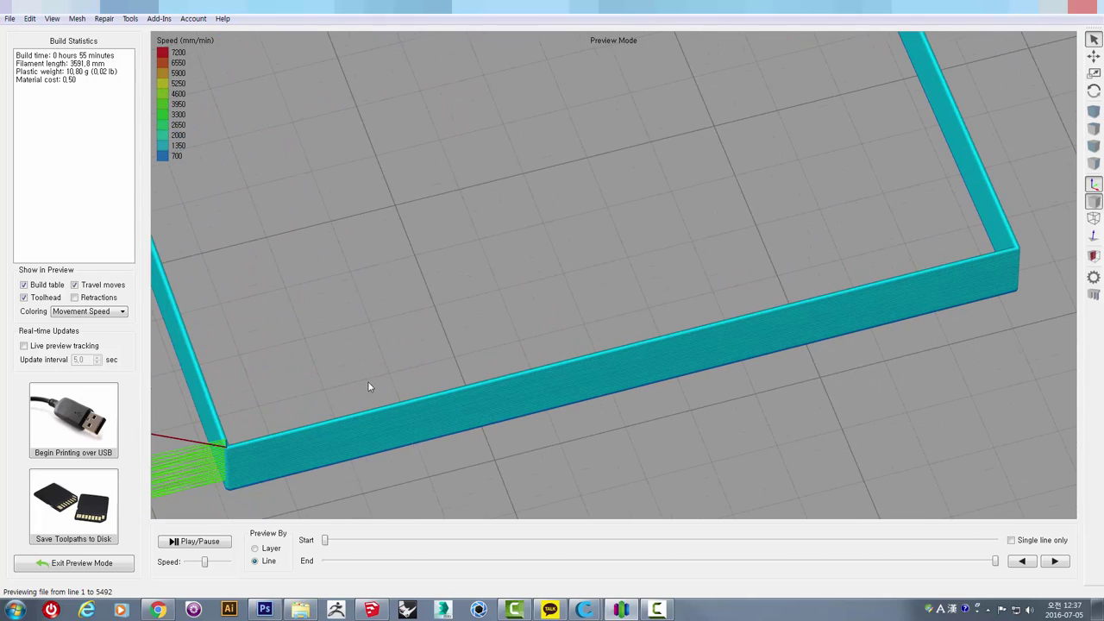
right_click(589, 610)
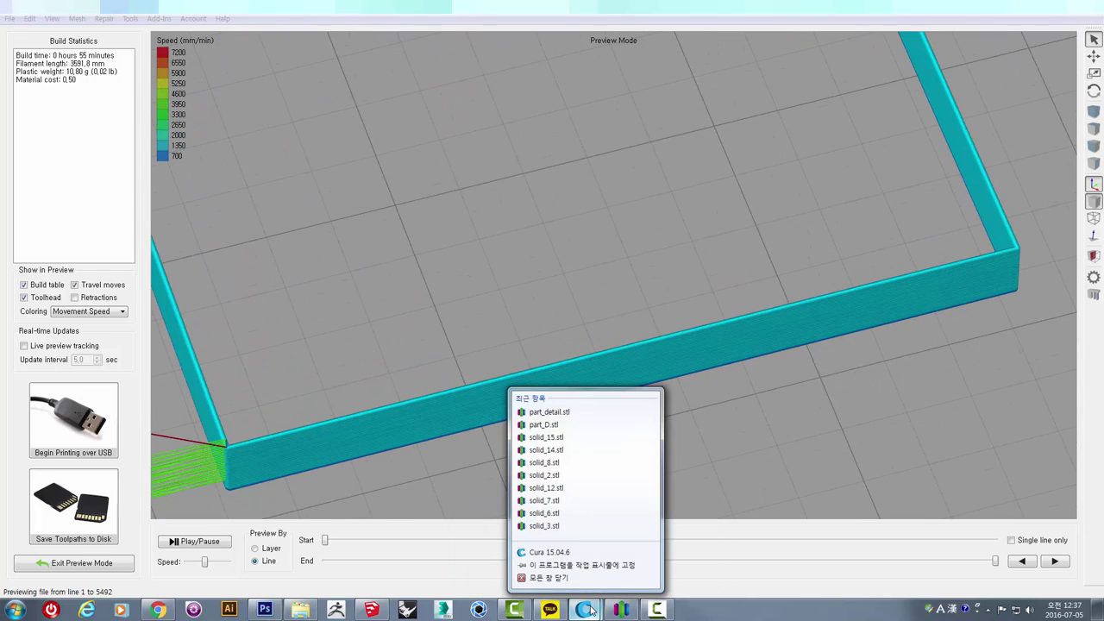
- Bring up the Cura build-plate window and set its view mode to Normal
left_click(592, 610)
left_click(645, 552)
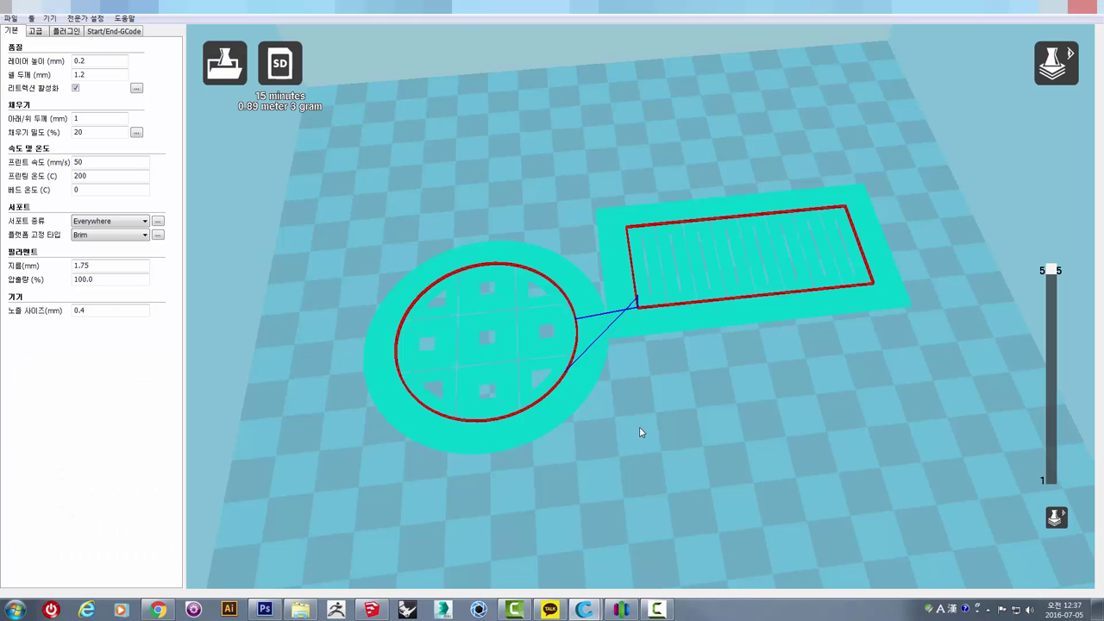
mouse_move(543, 410)
left_mouse_down()
mouse_move(641, 459)
mouse_move(678, 461)
mouse_move(552, 362)
left_mouse_up()
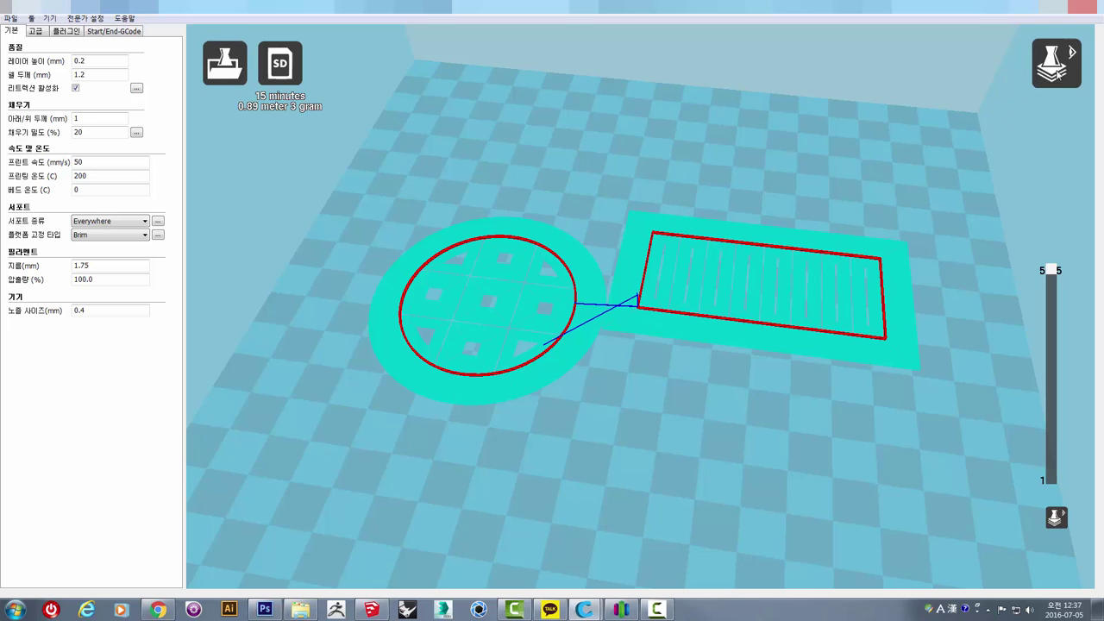
left_click(1057, 63)
left_click(1070, 97)
- Delete the circle and grid models from the build plate and open the model loader
left_click(686, 319)
scroll(686, 318, "down", 3)
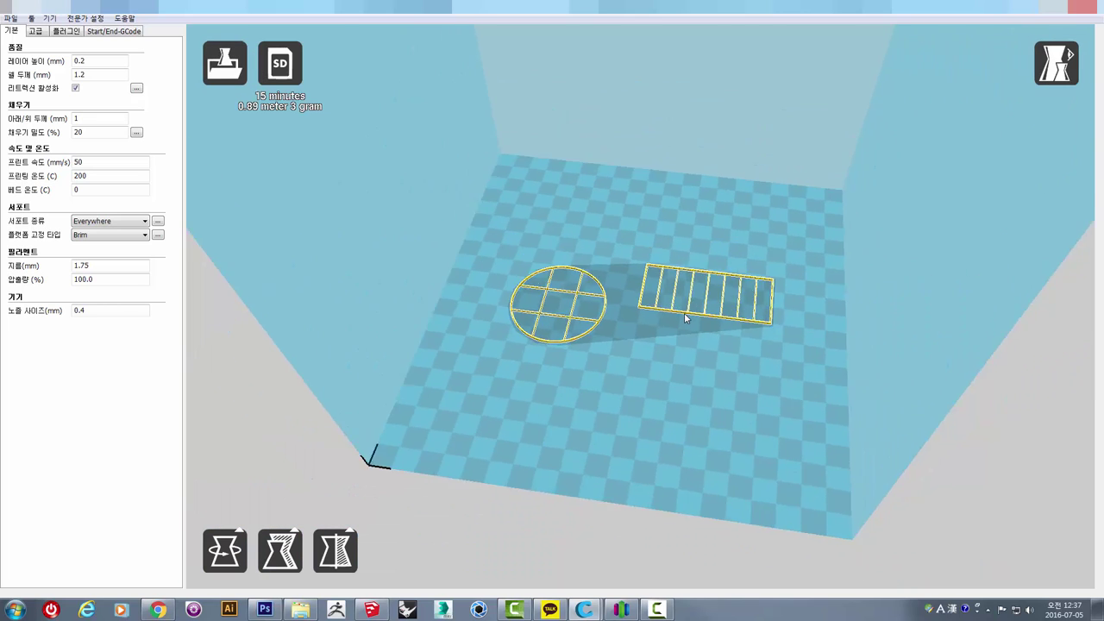
key("Delete")
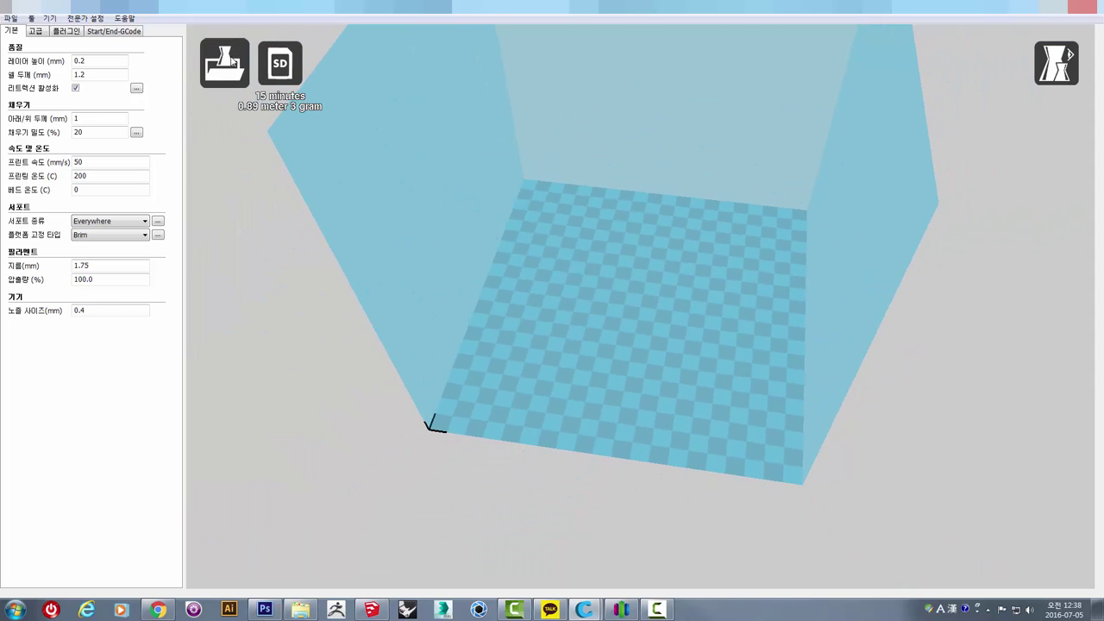
left_click(226, 64)
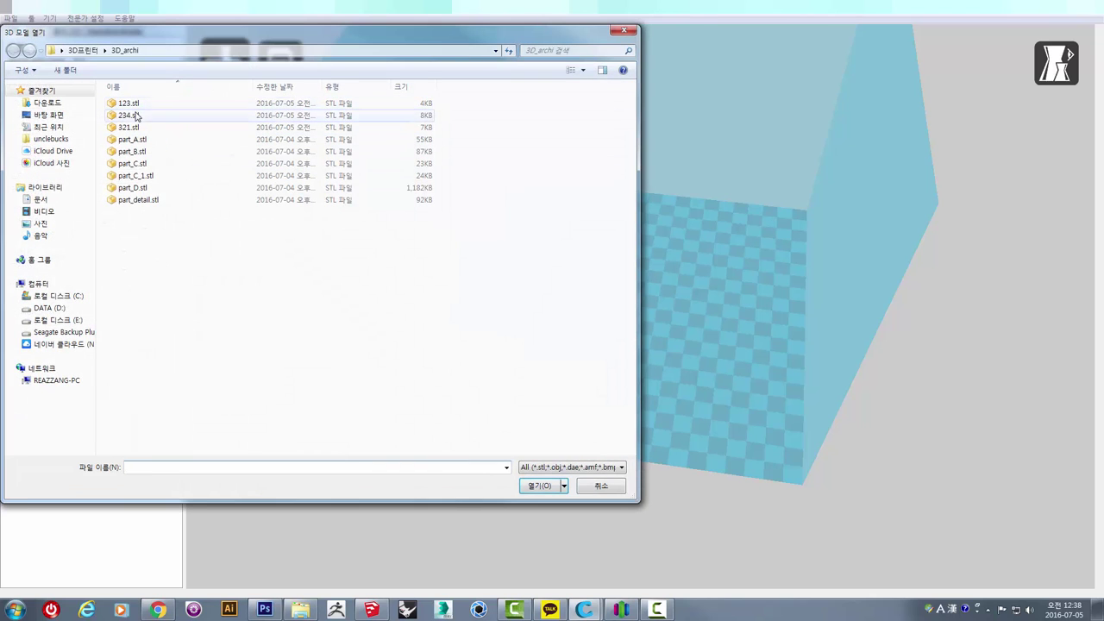
- Load 234.stl and switch Cura's view mode to Layers
left_click(128, 115)
left_click(540, 487)
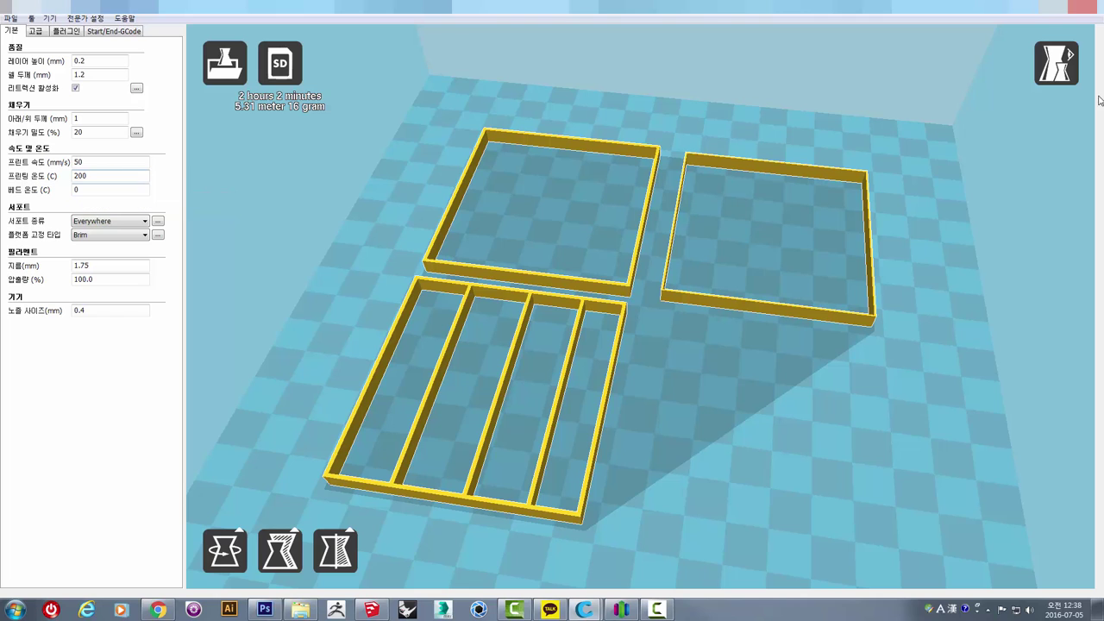
left_click(1065, 65)
left_click(1071, 215)
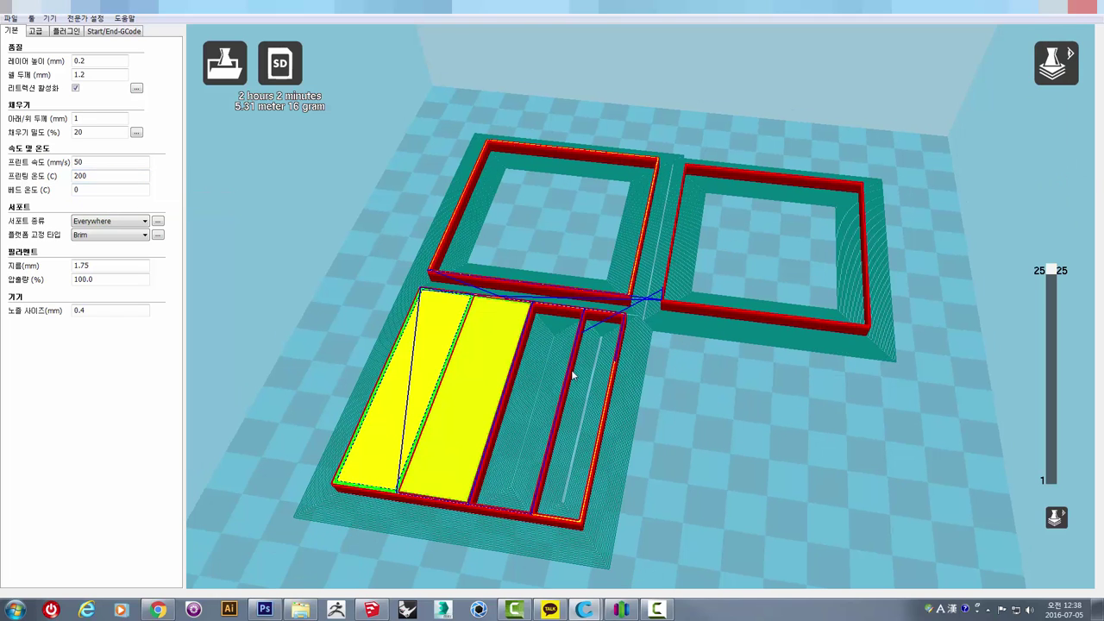
- Orbit and zoom around the sliced frame layers to check the wall height
scroll(488, 360, "up", 2)
scroll(410, 339, "up", 2)
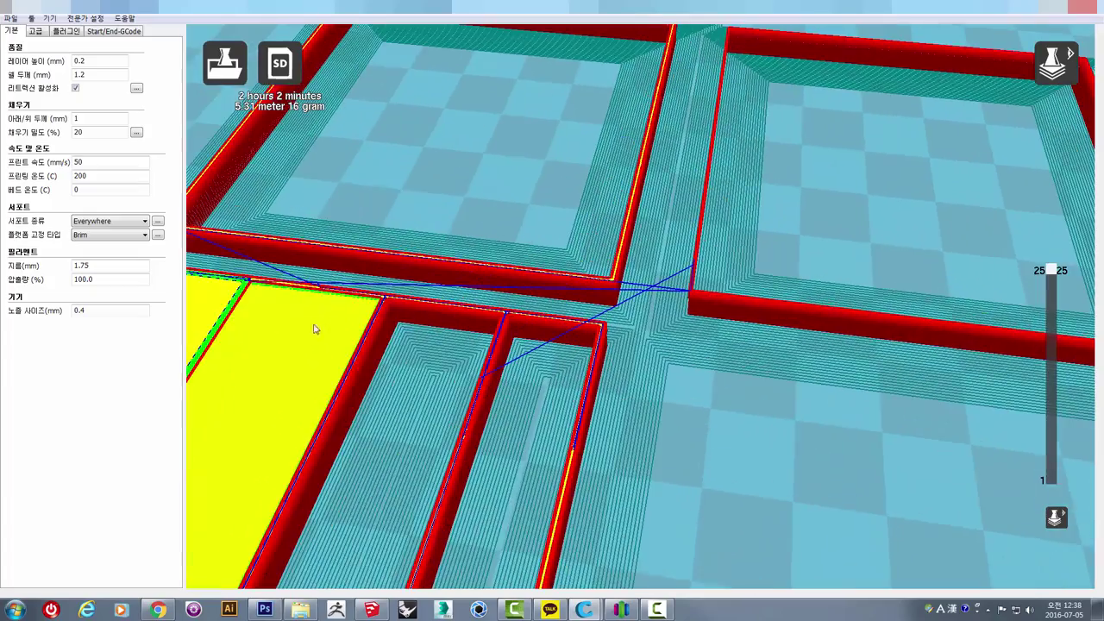
mouse_move(734, 312)
right_mouse_down()
mouse_move(720, 301)
mouse_move(567, 350)
mouse_move(596, 345)
mouse_move(672, 190)
mouse_move(671, 217)
mouse_move(651, 194)
right_mouse_up()
scroll(656, 193, "down", 2)
scroll(734, 323, "down", 2)
mouse_move(734, 322)
right_mouse_down()
mouse_move(739, 291)
mouse_move(747, 339)
right_mouse_up()
scroll(747, 339, "down", 2)
scroll(747, 339, "down", 2)
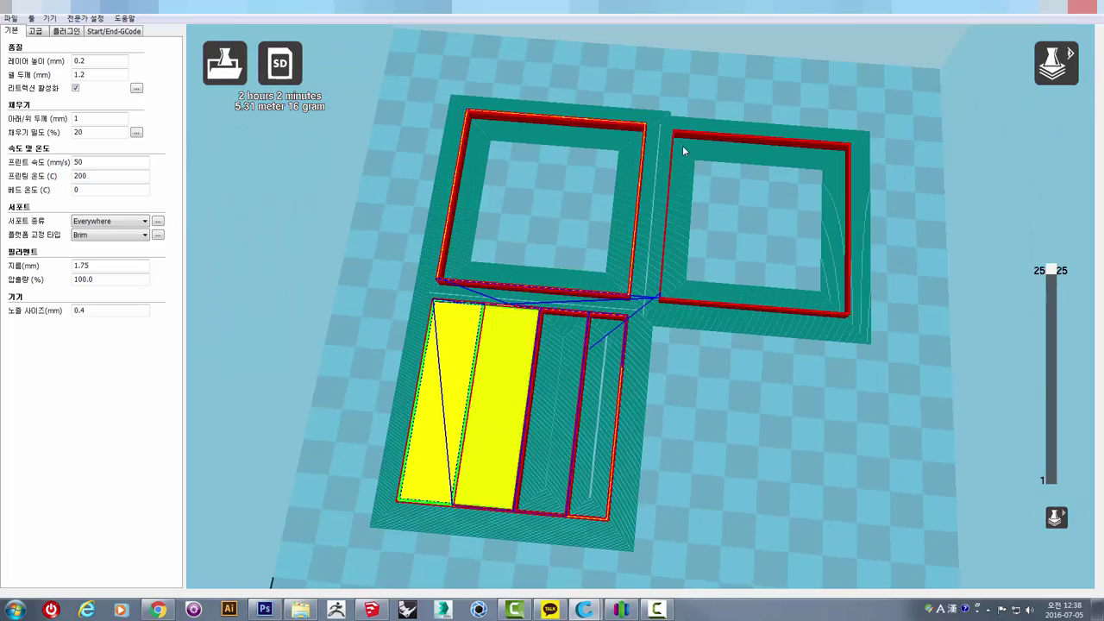
scroll(682, 151, "up", 2)
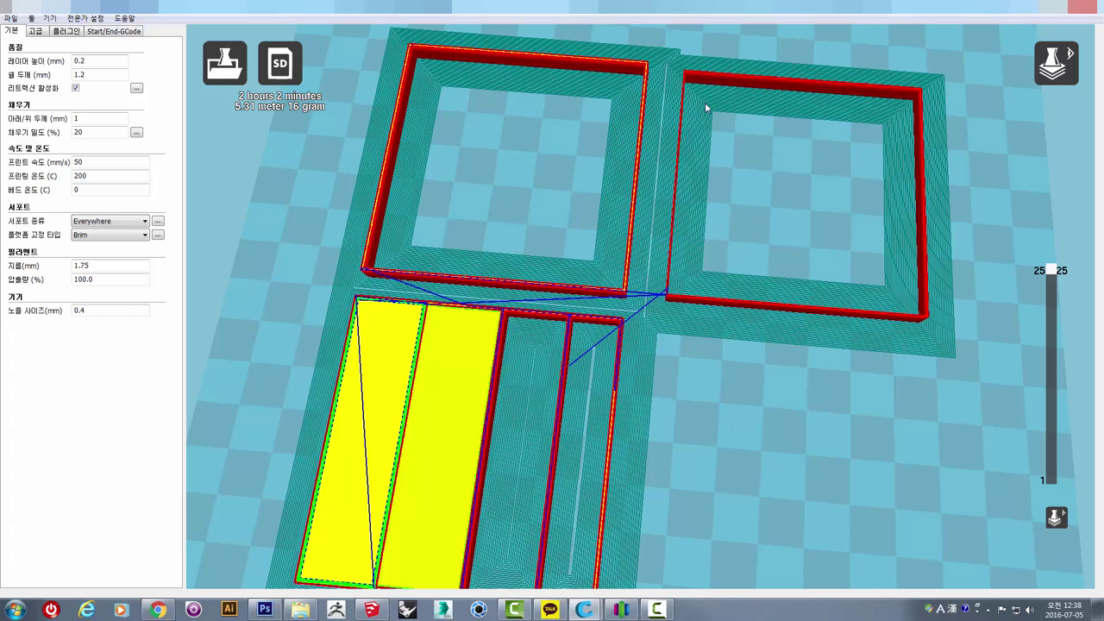
left_click(617, 609)
- Zoom and shift the preview so the box corner rises into view
scroll(586, 447, "down", 2)
scroll(702, 453, "up", 3)
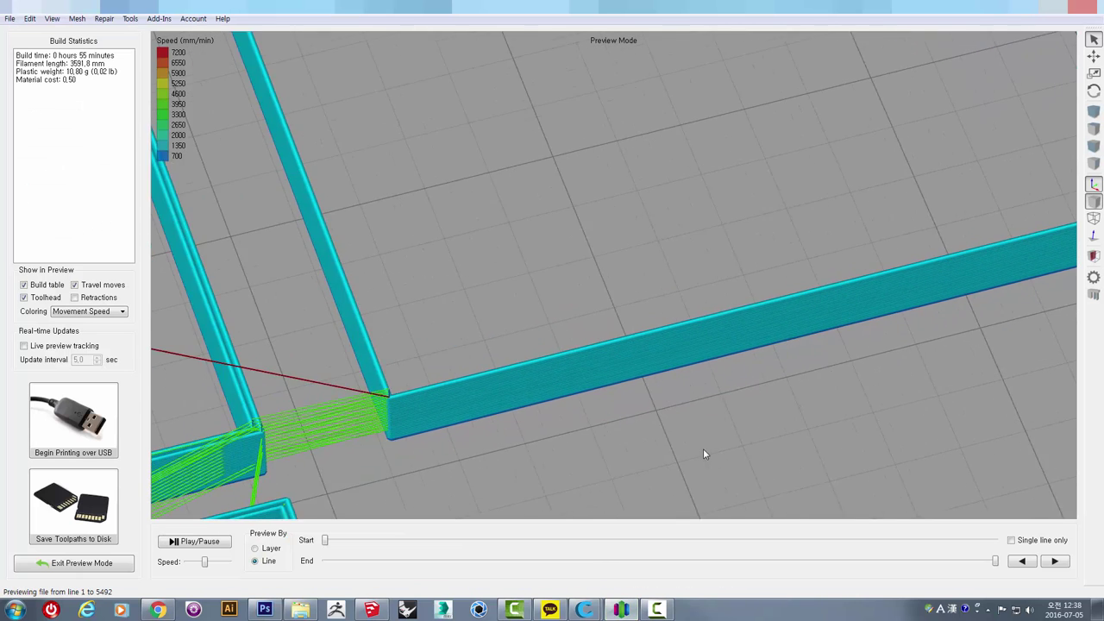
scroll(606, 434, "up", 1)
scroll(451, 434, "up", 2)
mouse_move(462, 404)
left_mouse_down()
mouse_move(658, 361)
mouse_move(540, 362)
mouse_move(501, 387)
left_mouse_up()
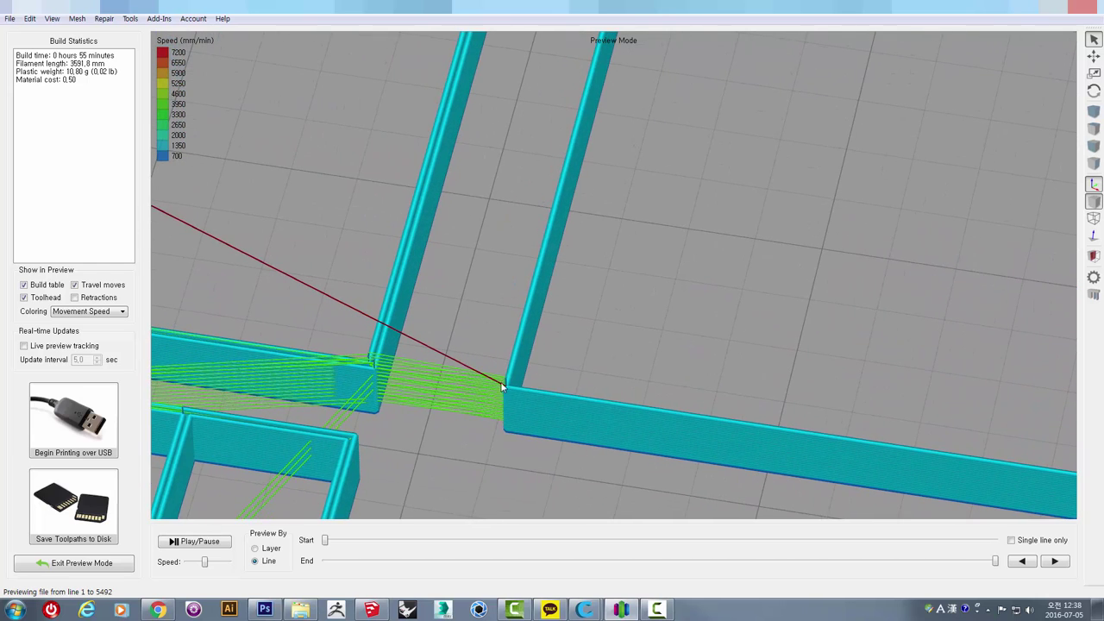
scroll(500, 386, "up", 2)
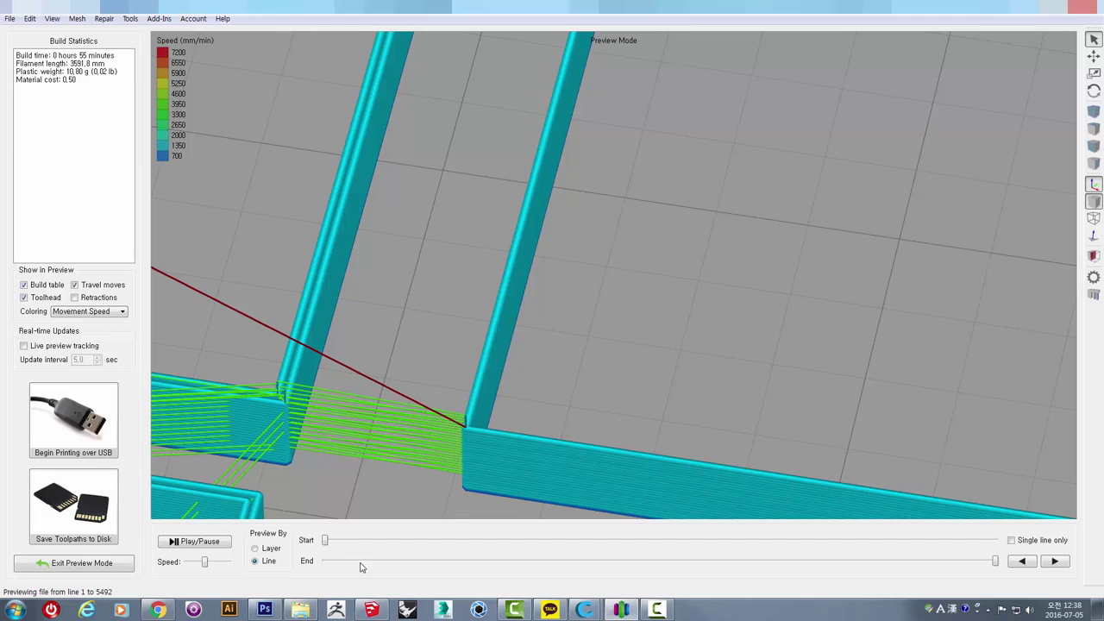
- Rewind the toolpath preview to about line 2400 and play it
left_click_drag(993, 563, 965, 564)
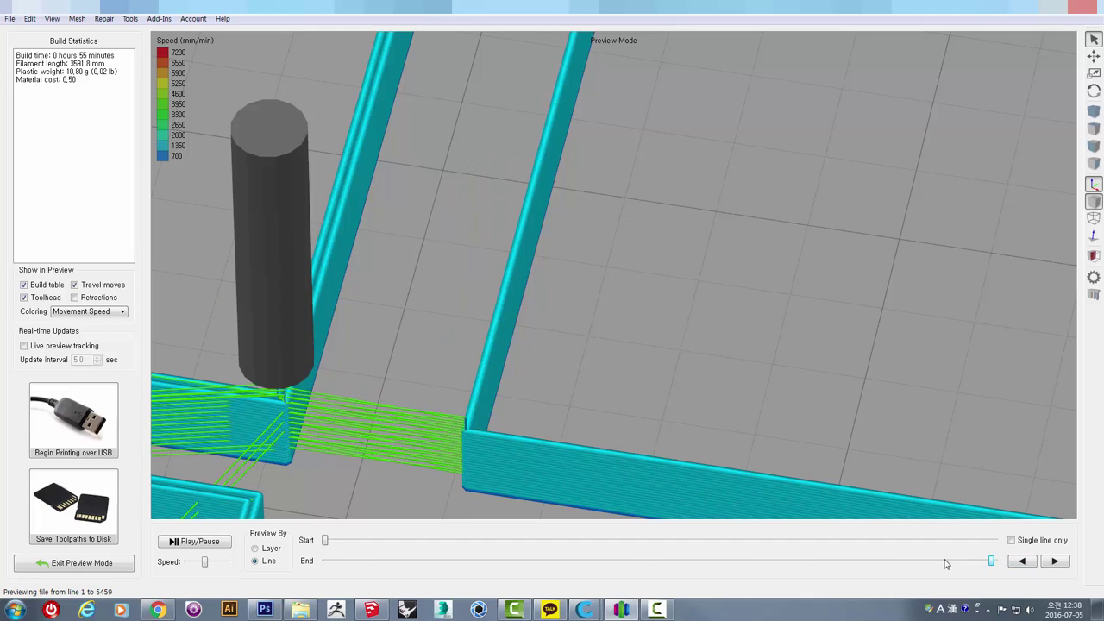
left_click_drag(990, 565, 617, 564)
left_click(190, 545)
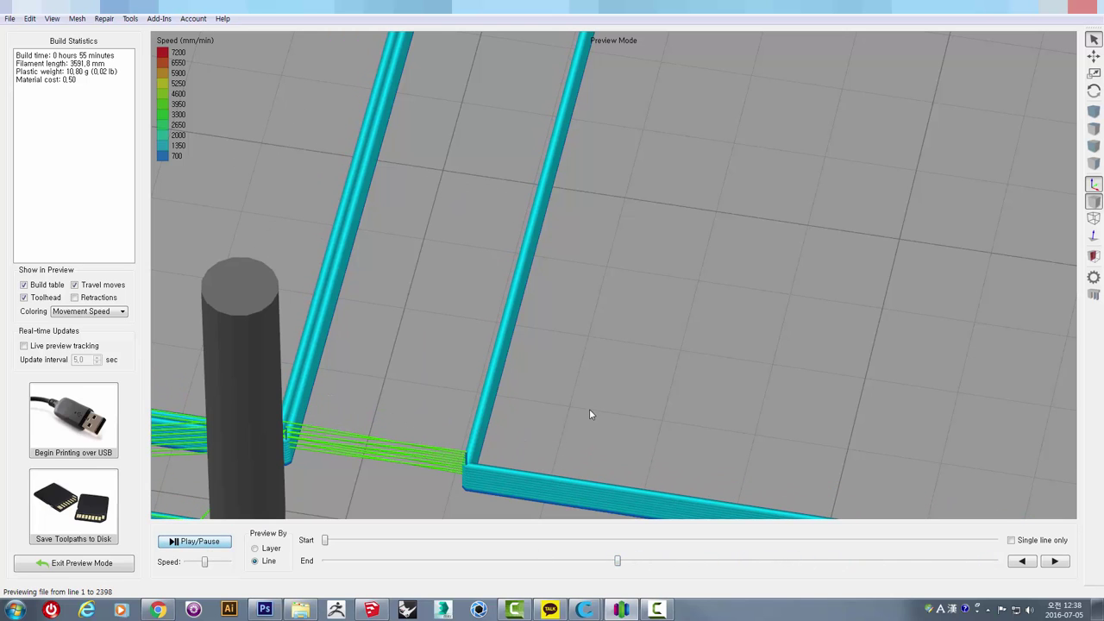
scroll(591, 408, "down", 2)
scroll(591, 407, "down", 2)
scroll(591, 408, "down", 2)
scroll(591, 407, "down", 3)
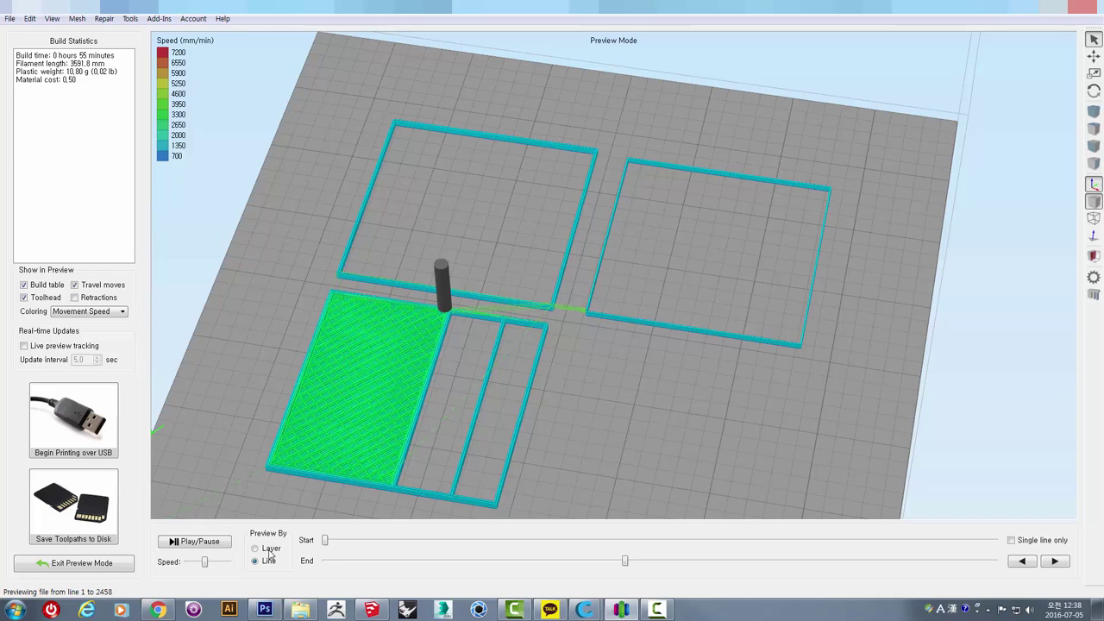
- Advance the preview to around line 2568 and resume playback
left_click_drag(624, 562, 634, 569)
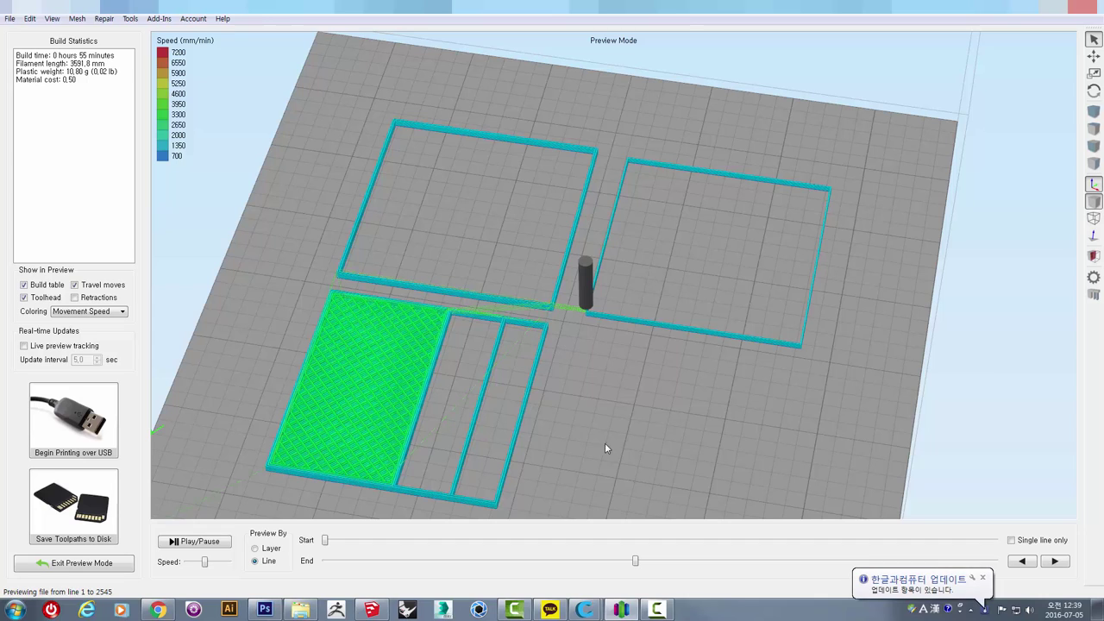
left_click(180, 542)
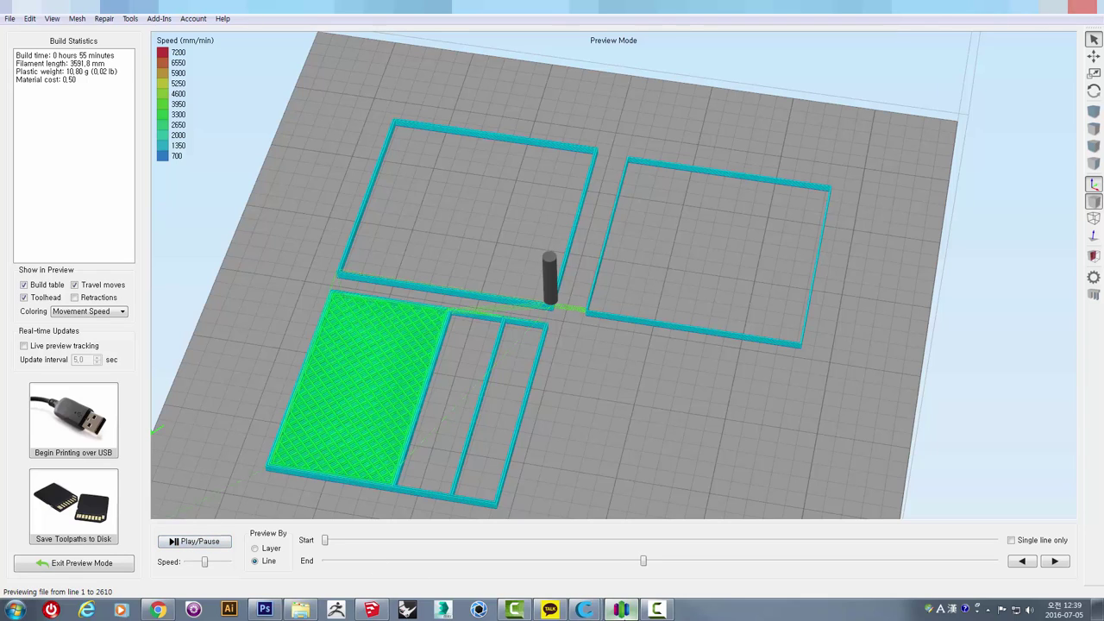
mouse_move(371, 610)
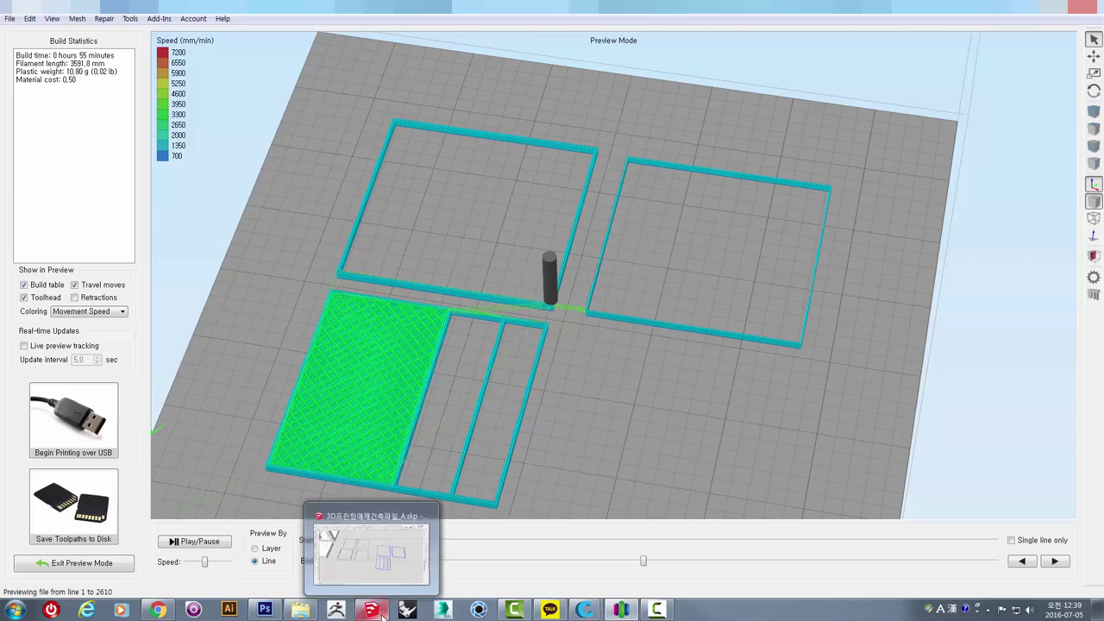
left_click(382, 611)
- Clear the SketchUp selection and orbit to a lower angle on the frames
left_click(382, 610)
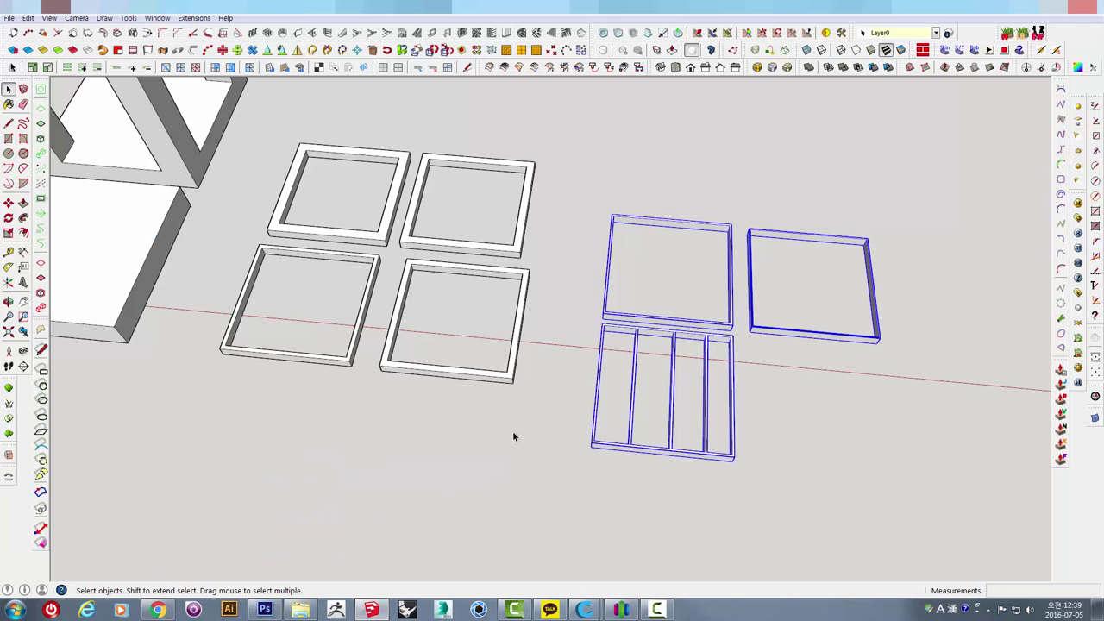
left_click(739, 424)
scroll(658, 368, "up", 2)
scroll(655, 370, "up", 2)
middle_click_drag(654, 372, 595, 313)
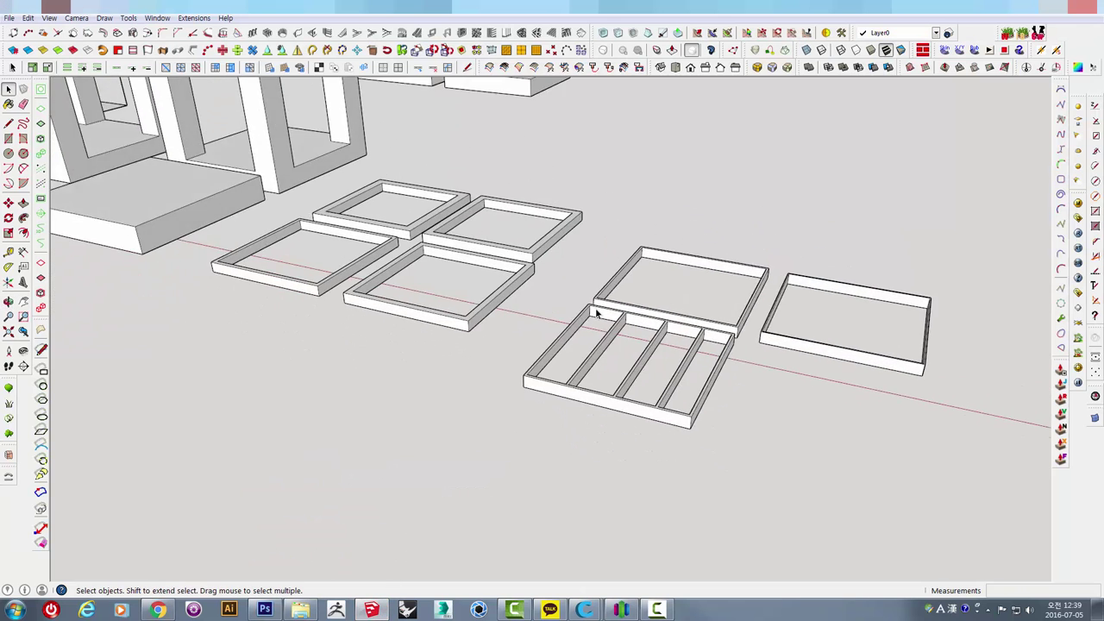
scroll(588, 391, "up", 3)
scroll(559, 402, "up", 2)
- Run Fix It on the slatted frame group and dismiss the results
left_click(511, 474)
scroll(513, 444, "up", 2)
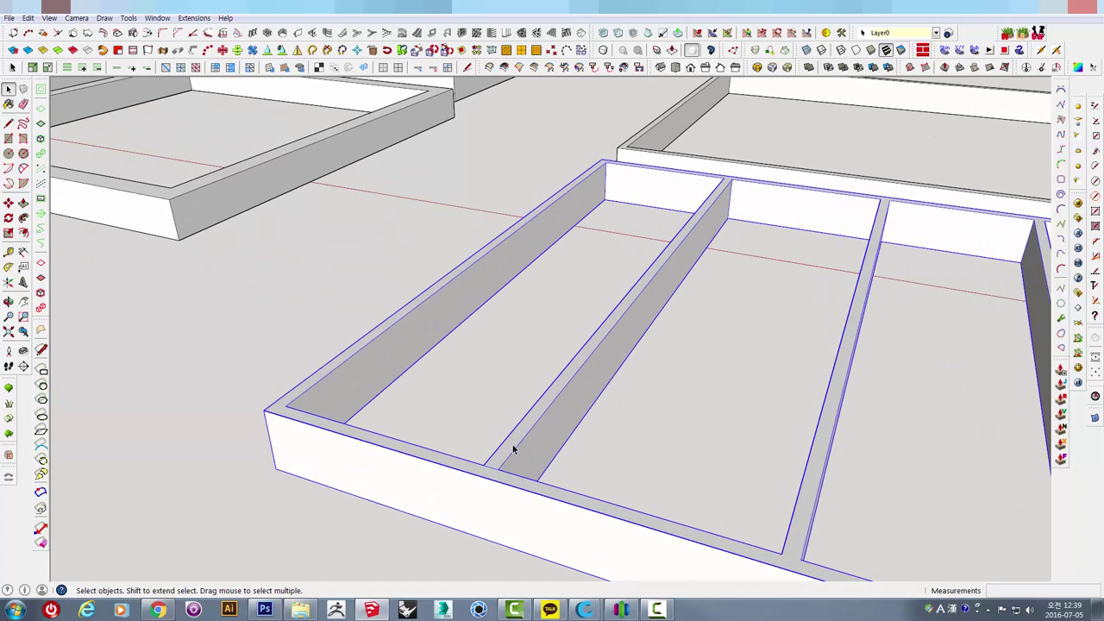
right_click(512, 445)
left_click(558, 352)
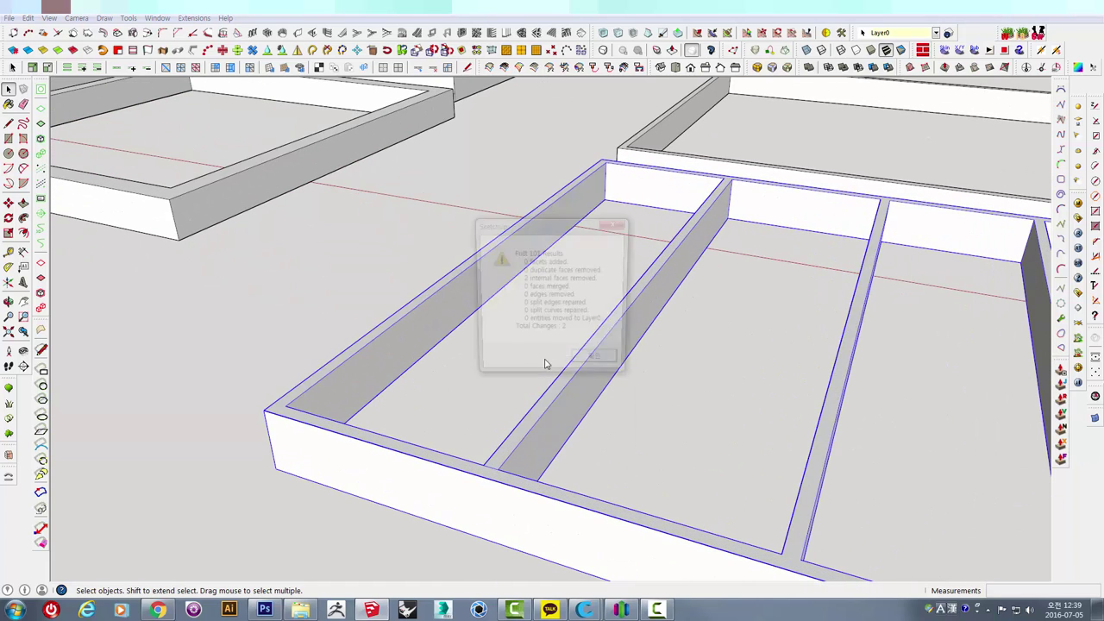
left_click(603, 366)
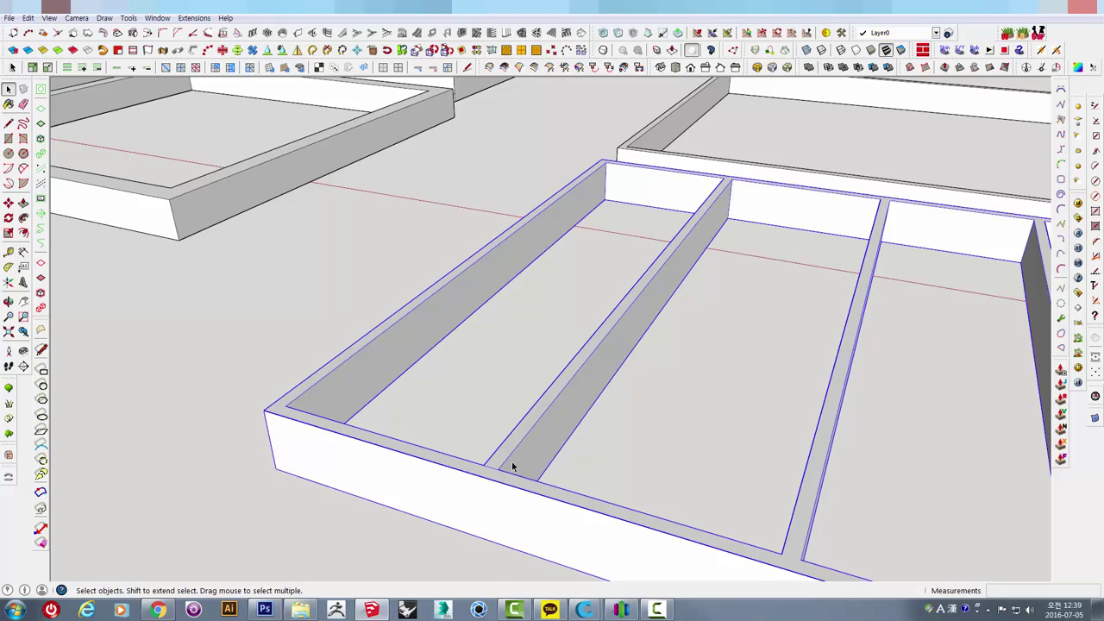
- Orbit and zoom around the repaired slatted frame to inspect it
mouse_move(511, 462)
middle_mouse_down()
mouse_move(621, 483)
mouse_move(510, 402)
mouse_move(505, 451)
mouse_move(525, 389)
mouse_move(515, 113)
mouse_move(517, 426)
mouse_move(510, 276)
mouse_move(506, 313)
mouse_move(572, 351)
mouse_move(567, 463)
mouse_move(537, 420)
mouse_move(648, 434)
mouse_move(629, 426)
mouse_move(631, 489)
mouse_move(636, 419)
mouse_move(626, 481)
mouse_move(624, 457)
middle_mouse_up()
scroll(489, 424, "up", 2)
scroll(496, 435, "up", 3)
key("e")
scroll(495, 288, "up", 2)
scroll(629, 426, "down", 3)
scroll(638, 483, "down", 3)
key("space")
scroll(625, 419, "up", 2)
scroll(636, 461, "down", 3)
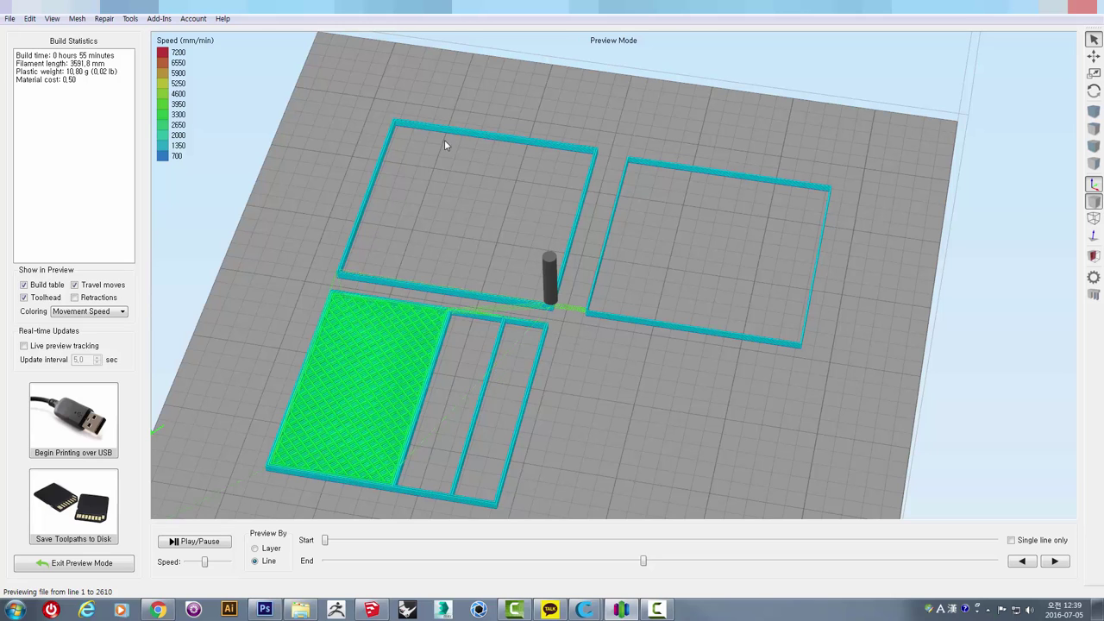
- Reset to the full build volume, tilt to top-down, and zoom in centred on the toolhead
scroll(595, 197, "up", 1)
scroll(556, 241, "up", 3)
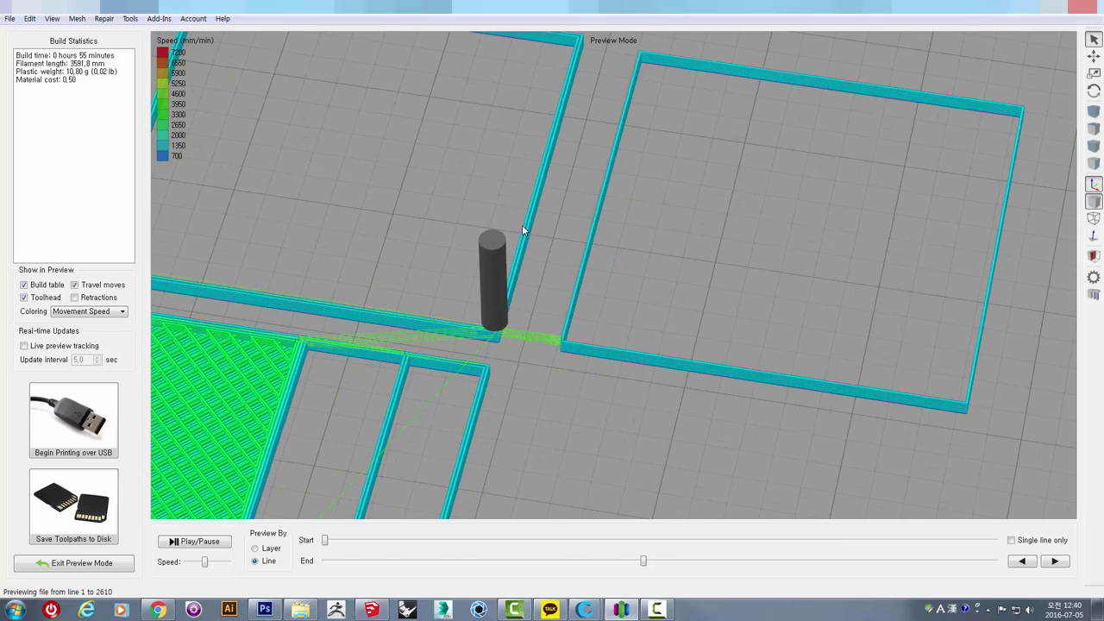
key("ctrl+0")
left_click_drag(617, 340, 632, 294)
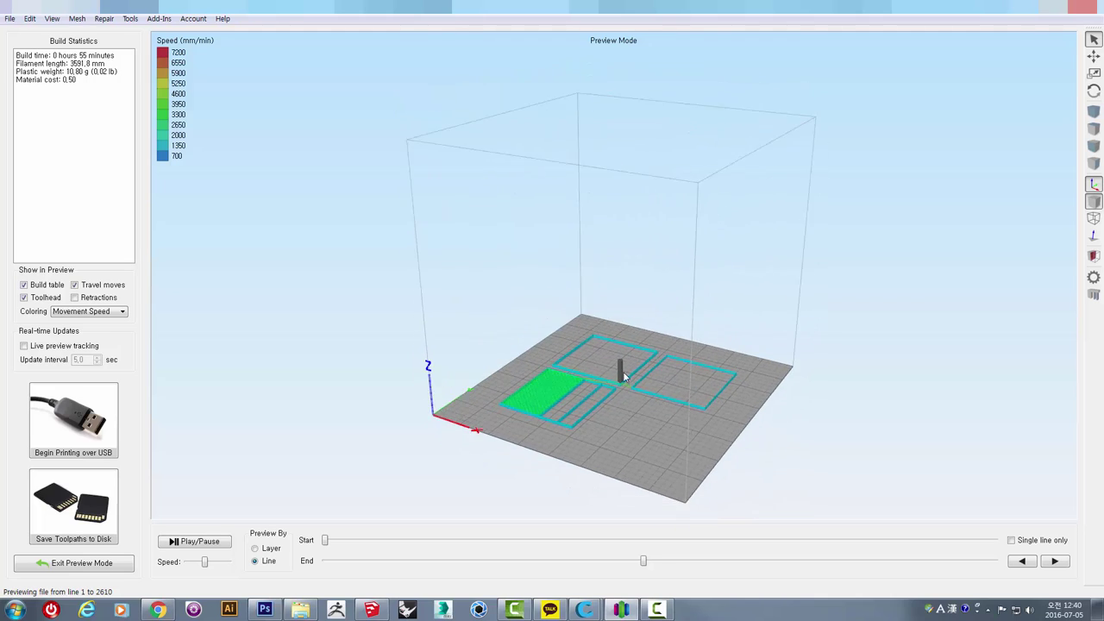
scroll(632, 294, "up", 3)
scroll(630, 297, "up", 2)
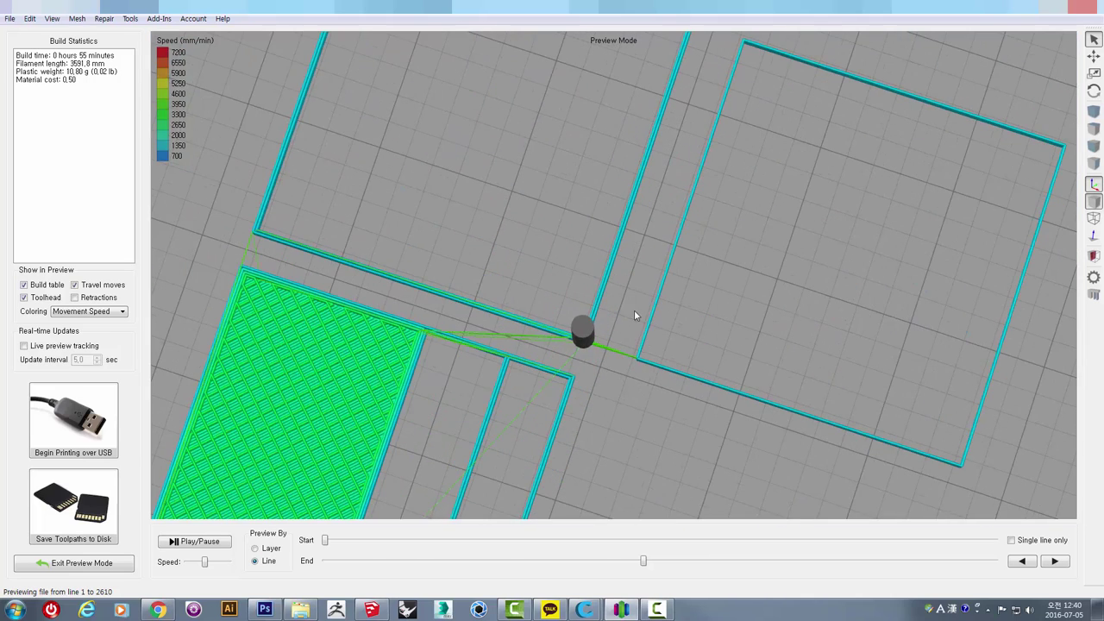
right_click_drag(653, 345, 643, 325)
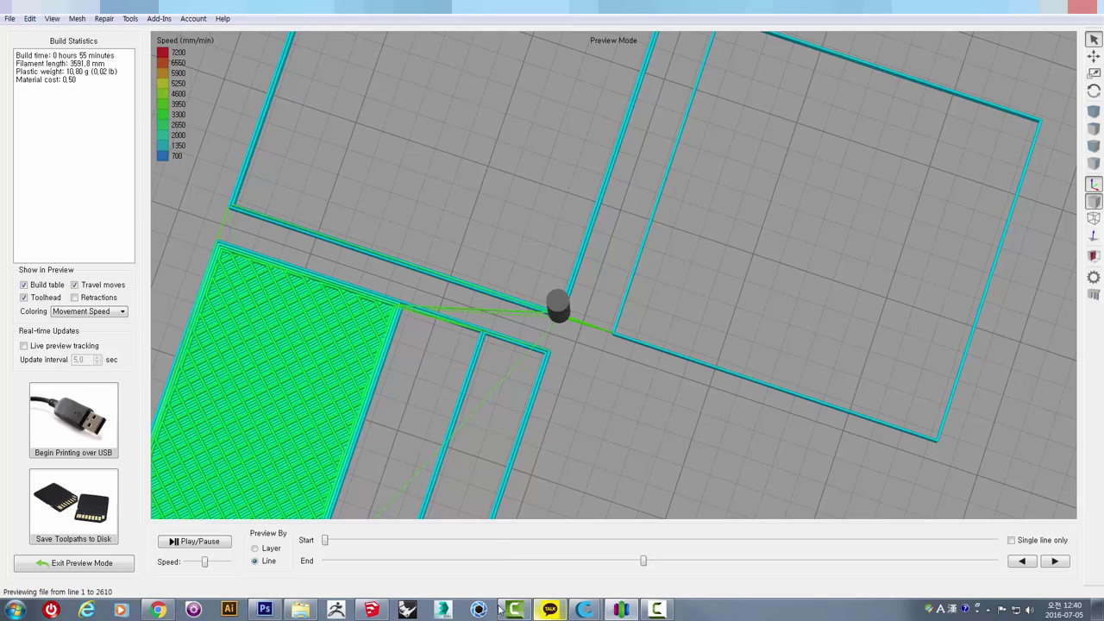
- Bring up the SketchUp furniture model and pan across more of its pieces
left_click(371, 610)
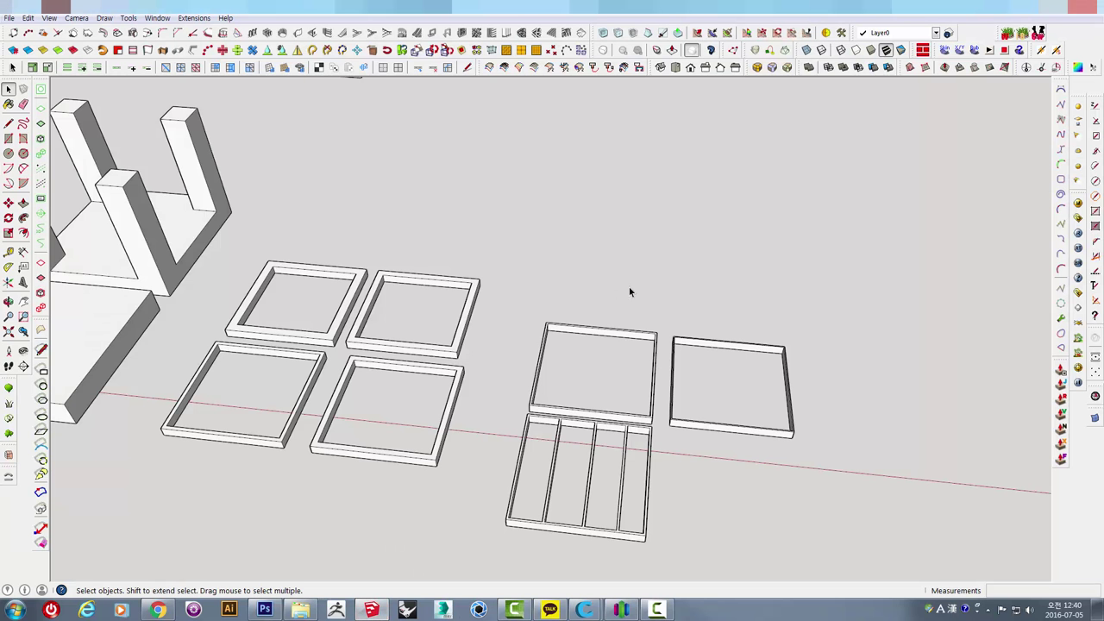
middle_click_drag(629, 291, 616, 367)
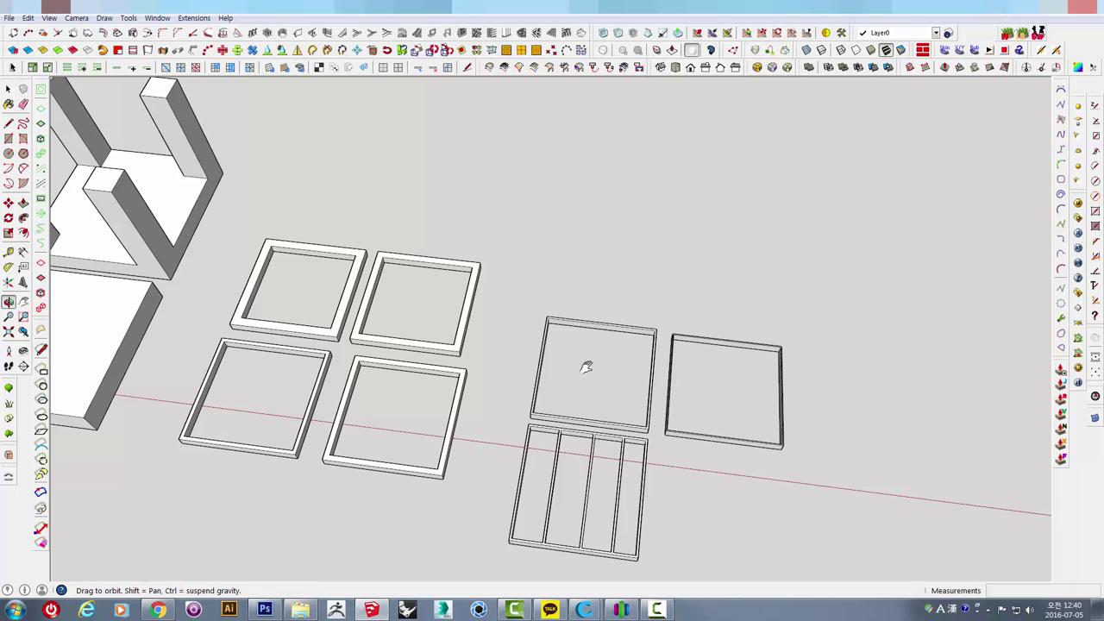
middle_click_drag(585, 367, 707, 312, "shift")
scroll(713, 323, "down", 3)
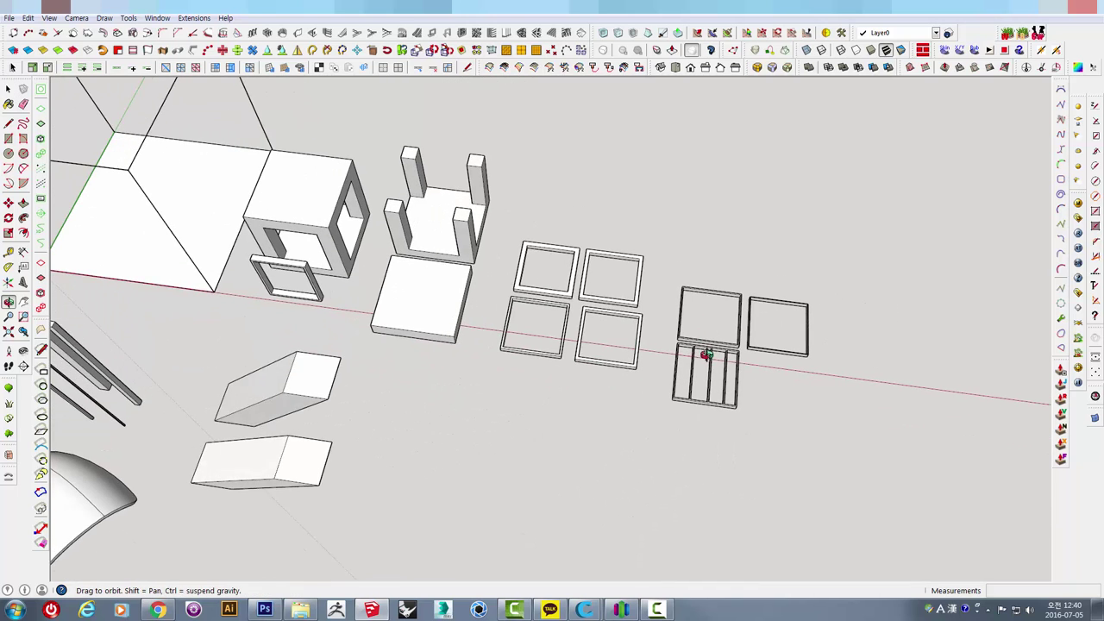
scroll(744, 299, "up", 3)
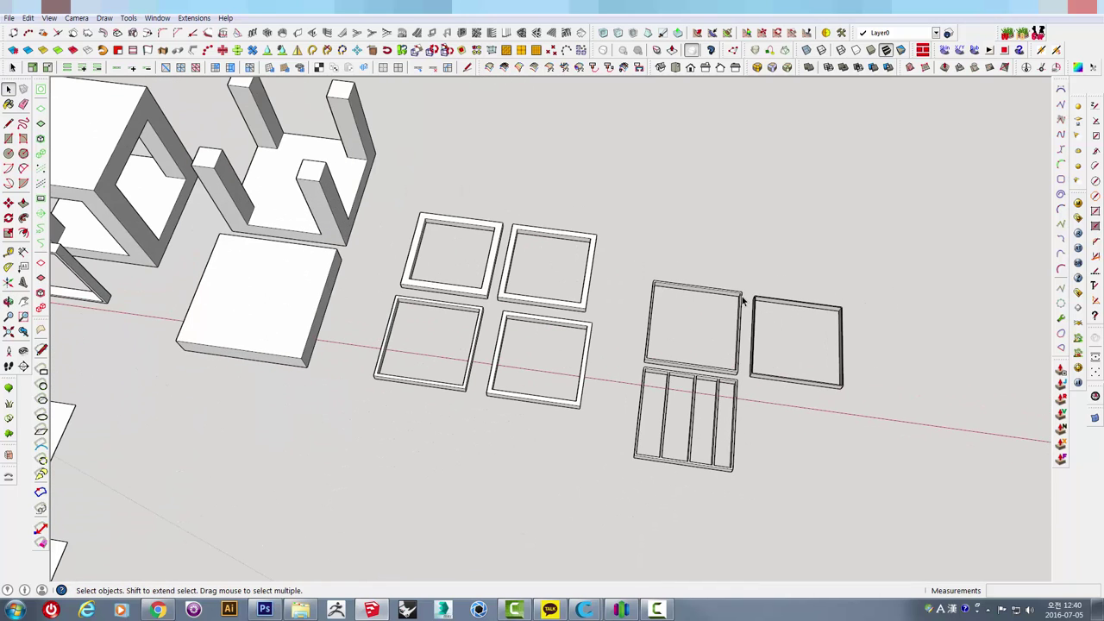
mouse_move(740, 304)
middle_mouse_down()
mouse_move(717, 298)
mouse_move(730, 279)
mouse_move(736, 305)
middle_mouse_up()
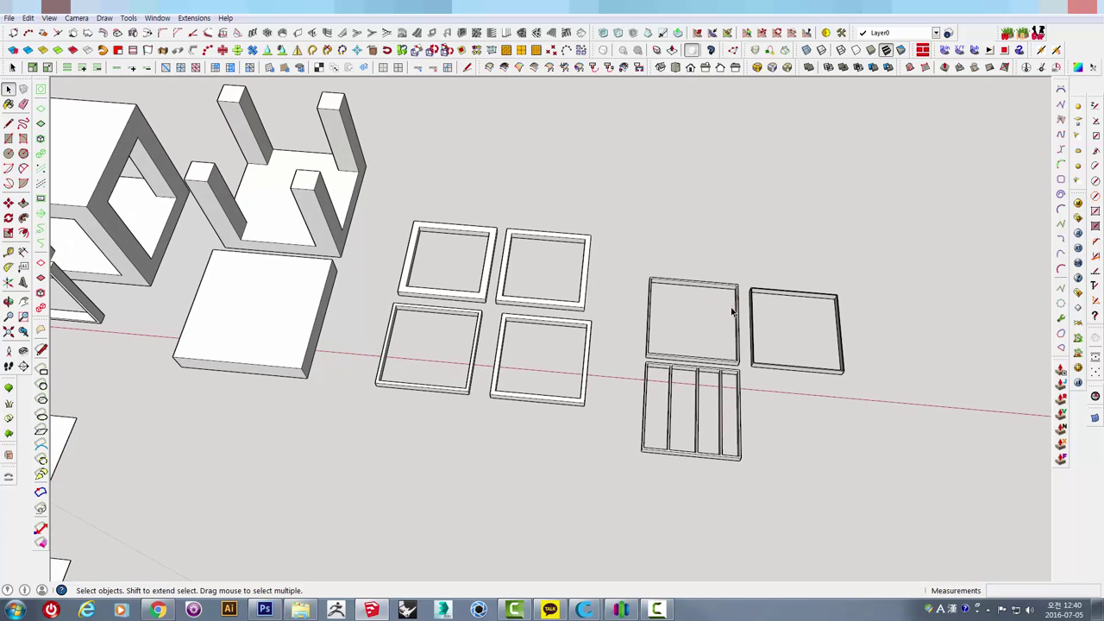
scroll(731, 308, "up", 3)
scroll(731, 306, "down", 3)
- Orbit and pull back to view the frames, box and chair together
middle_click_drag(451, 333, 551, 361)
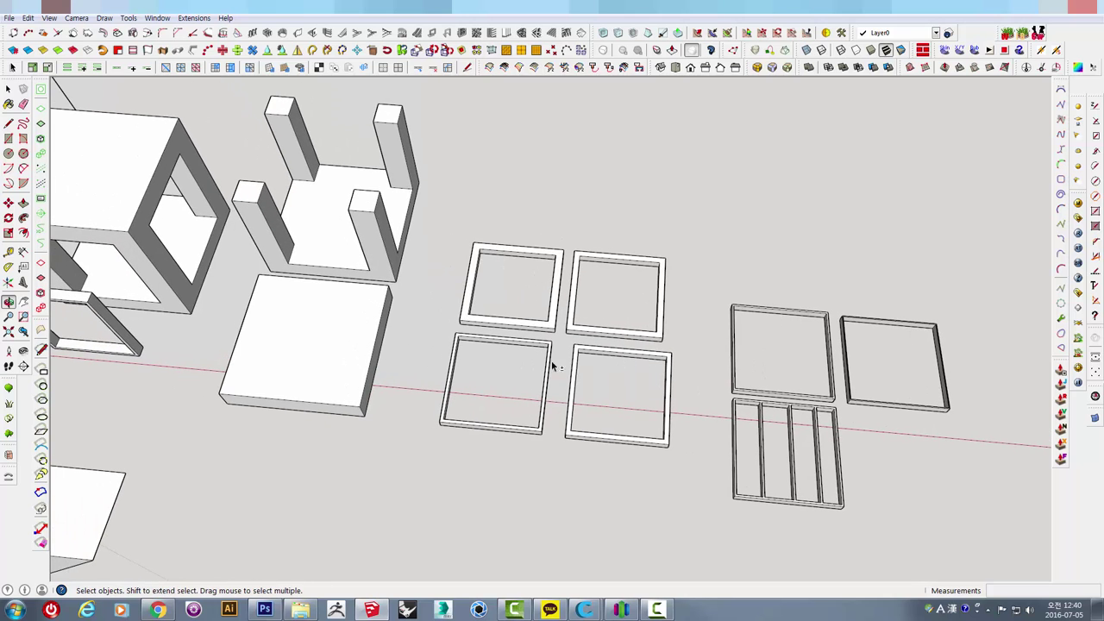
mouse_move(460, 380)
middle_mouse_down()
mouse_move(604, 365)
mouse_move(474, 353)
mouse_move(786, 468)
mouse_move(715, 394)
mouse_move(325, 244)
middle_mouse_up()
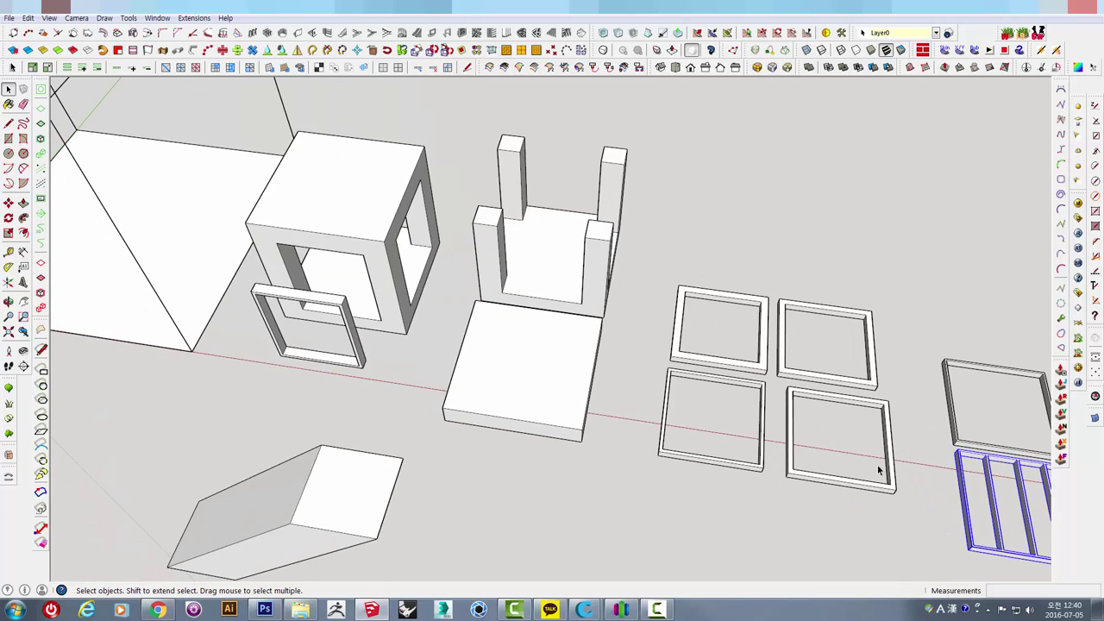
middle_click_drag(878, 465, 891, 494)
scroll(143, 215, "down", 3)
middle_click_drag(143, 214, 403, 242, "shift")
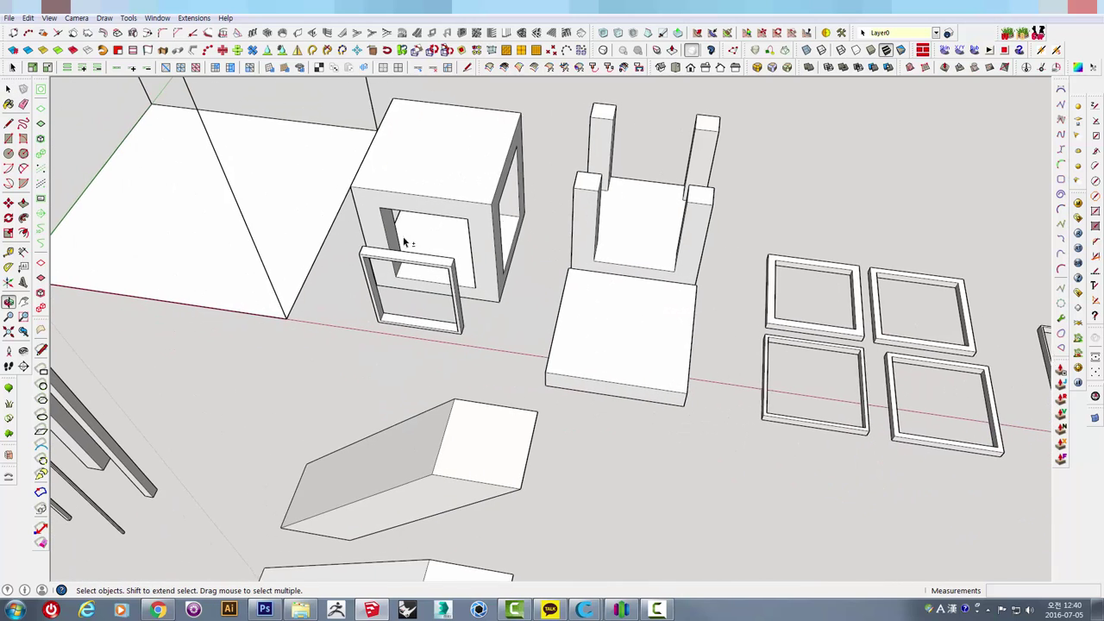
scroll(404, 242, "down", 1)
mouse_move(513, 297)
middle_mouse_down()
mouse_move(710, 347)
mouse_move(308, 216)
mouse_move(435, 243)
mouse_move(634, 247)
mouse_move(543, 276)
mouse_move(390, 300)
mouse_move(372, 355)
middle_mouse_up()
scroll(311, 216, "up", 2)
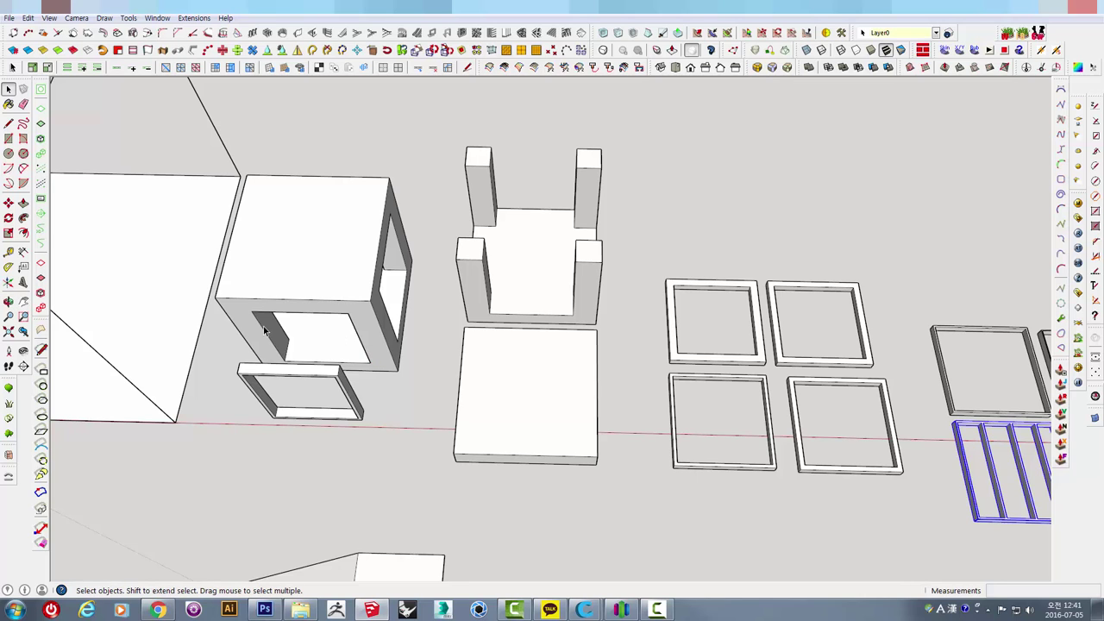
- Orbit so the slatted frame shows fully, then view the parts from closer angles
middle_click_drag(257, 332, 831, 415)
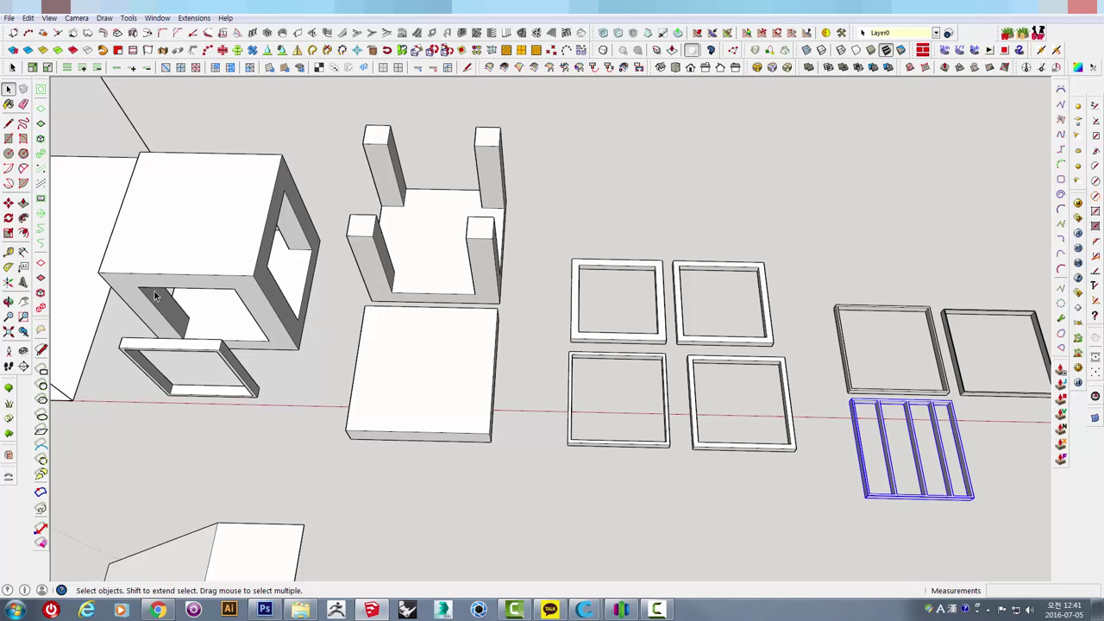
mouse_move(449, 420)
middle_mouse_down()
mouse_move(468, 387)
mouse_move(822, 419)
middle_mouse_up()
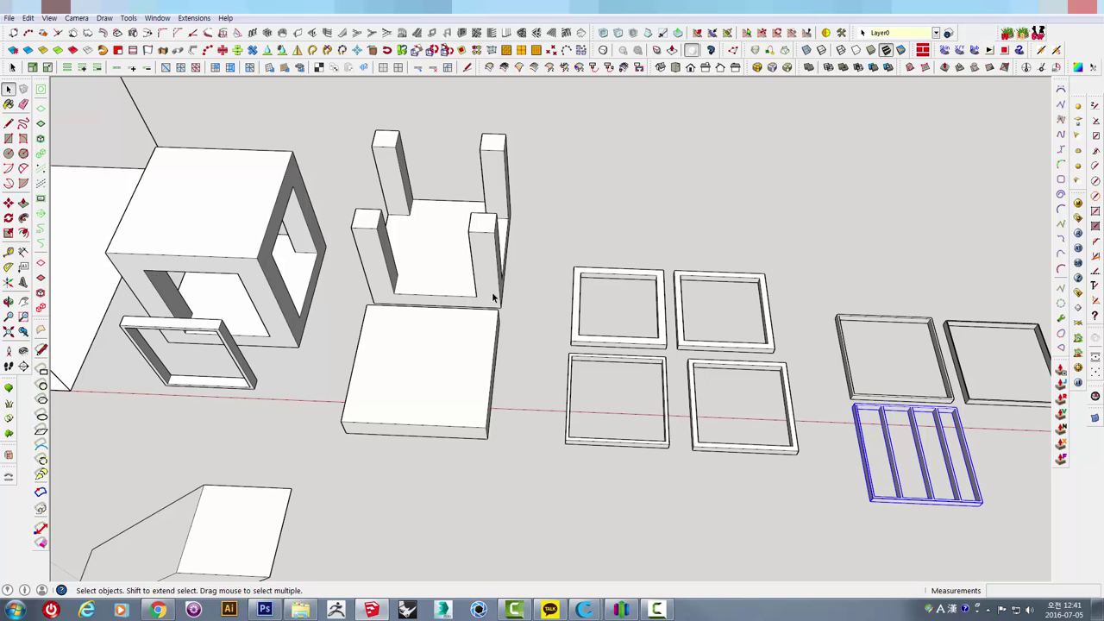
mouse_move(827, 343)
middle_mouse_down()
mouse_move(778, 310)
mouse_move(807, 406)
middle_mouse_up()
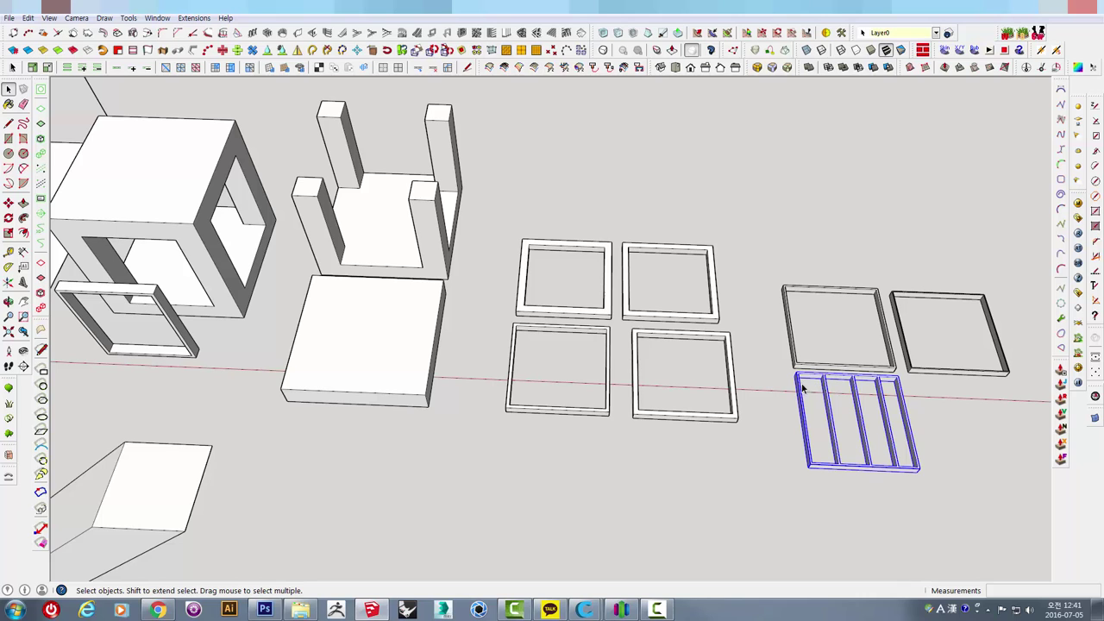
middle_click_drag(155, 235, 484, 345)
scroll(483, 345, "up", 3)
scroll(505, 375, "down", 2)
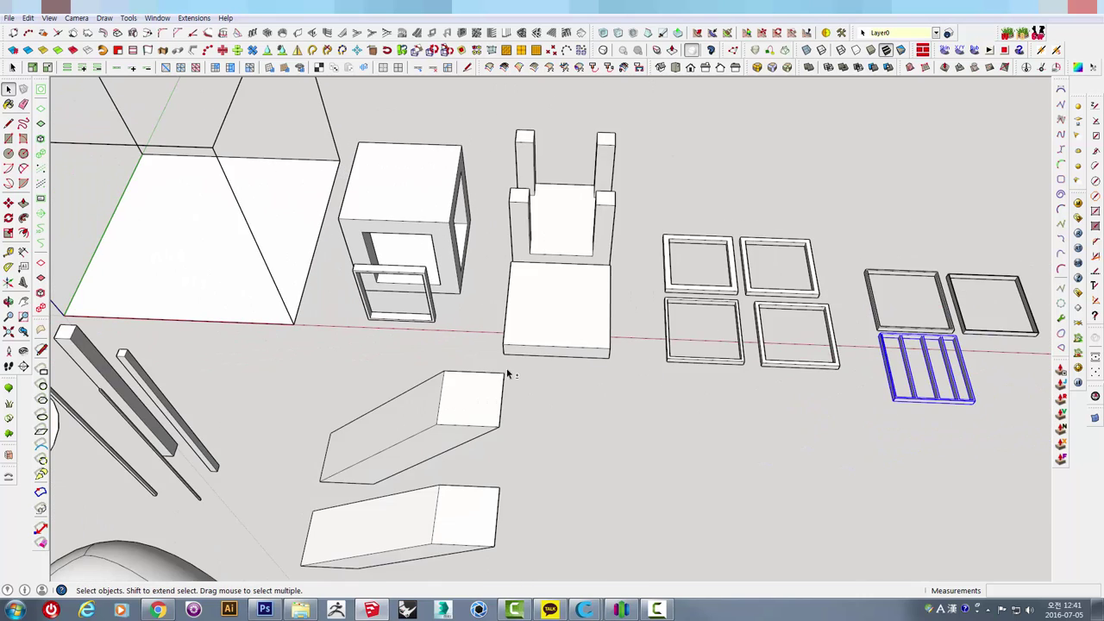
scroll(465, 281, "up", 2)
mouse_move(465, 282)
middle_mouse_down()
mouse_move(325, 342)
mouse_move(461, 353)
mouse_move(643, 285)
mouse_move(616, 365)
mouse_move(619, 297)
middle_mouse_up()
- Zoom out and orbit to a lower, tilted view of the disc and posts
scroll(619, 298, "down", 3)
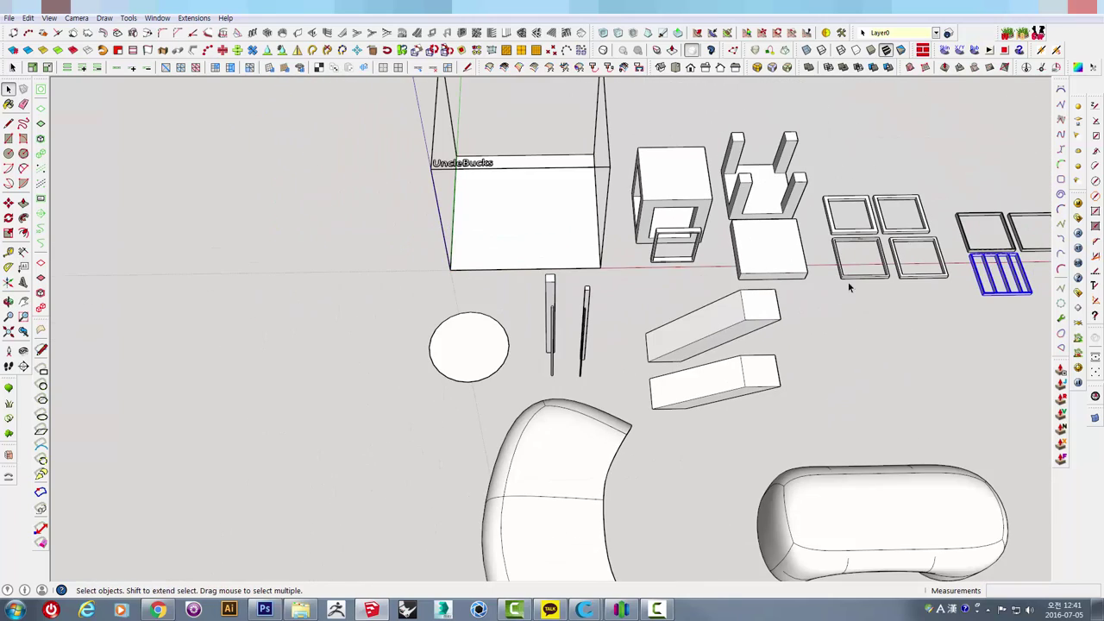
middle_click_drag(850, 287, 575, 340)
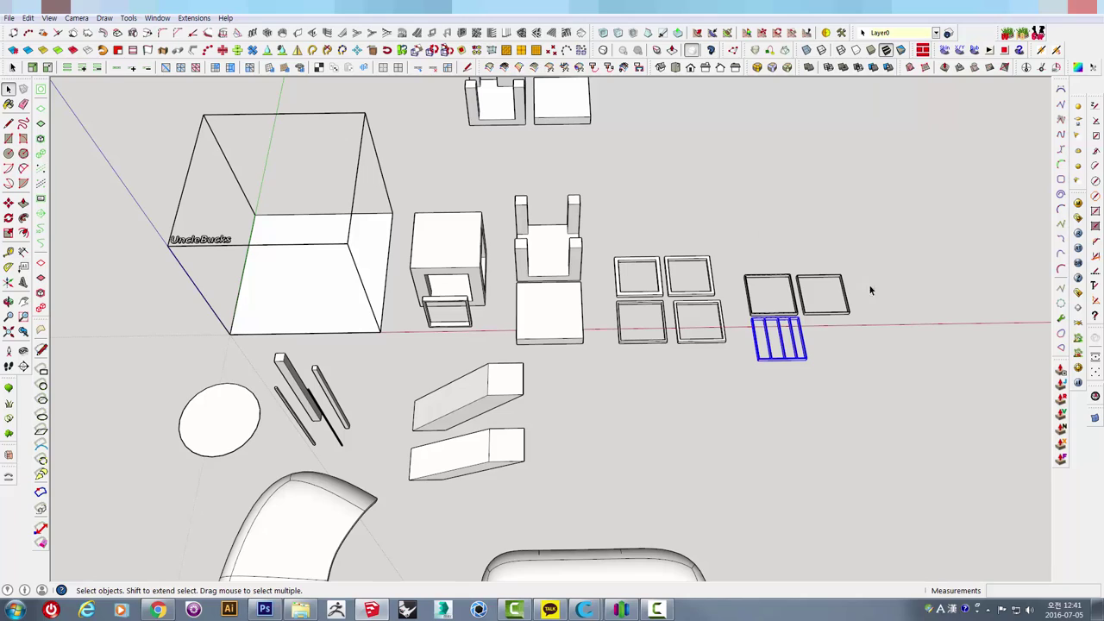
scroll(525, 314, "up", 2)
scroll(521, 319, "up", 1)
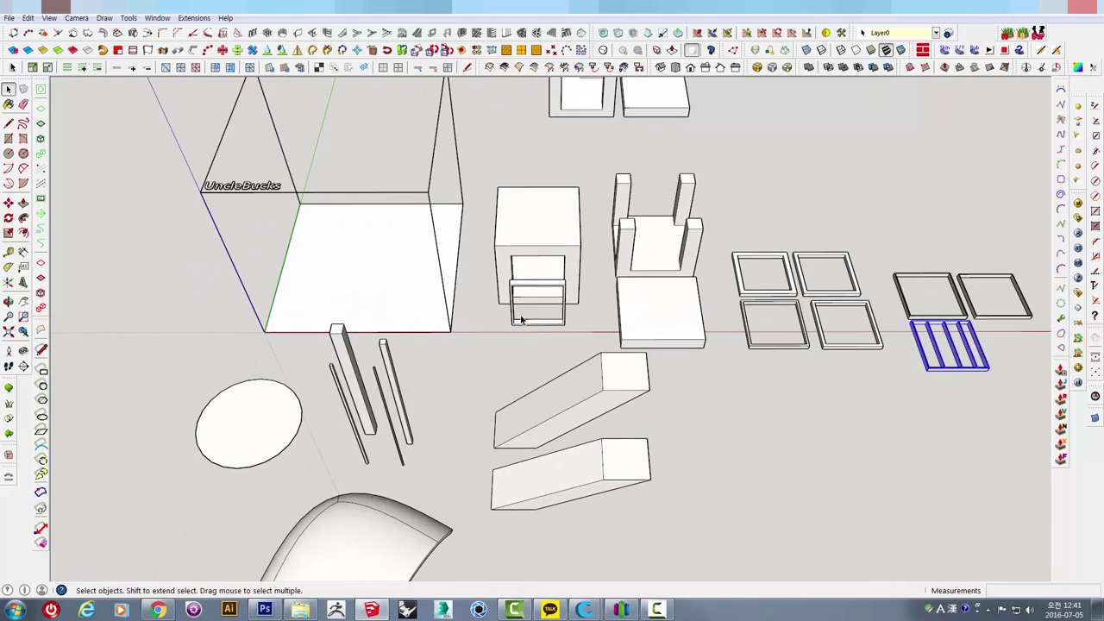
middle_click_drag(520, 294, 577, 301)
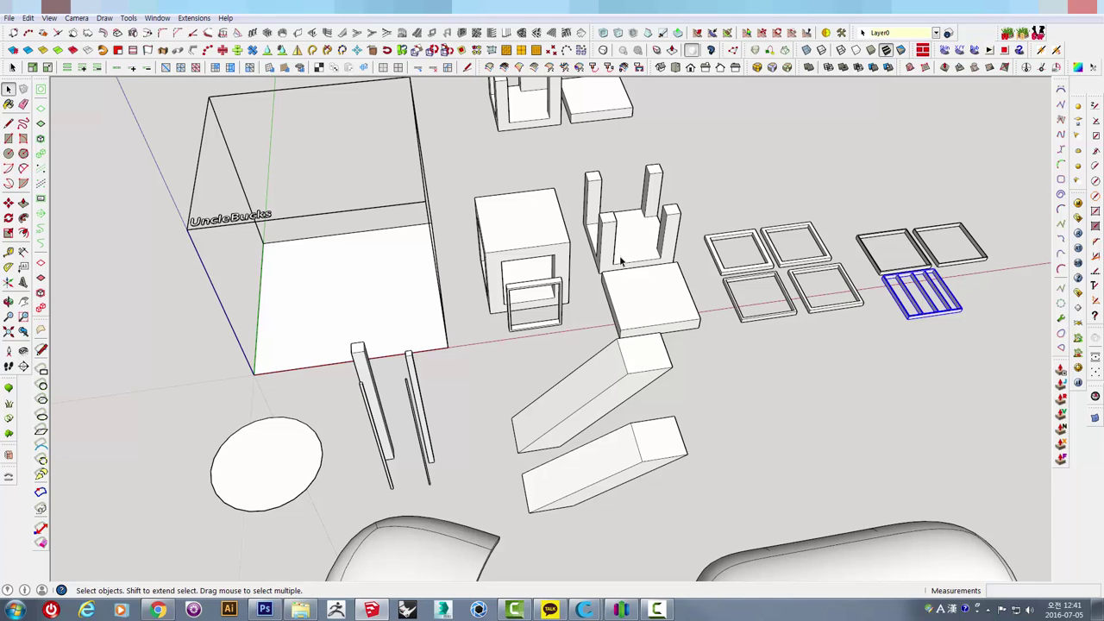
mouse_move(577, 301)
middle_mouse_down()
mouse_move(561, 334)
mouse_move(616, 263)
mouse_move(572, 272)
middle_mouse_up()
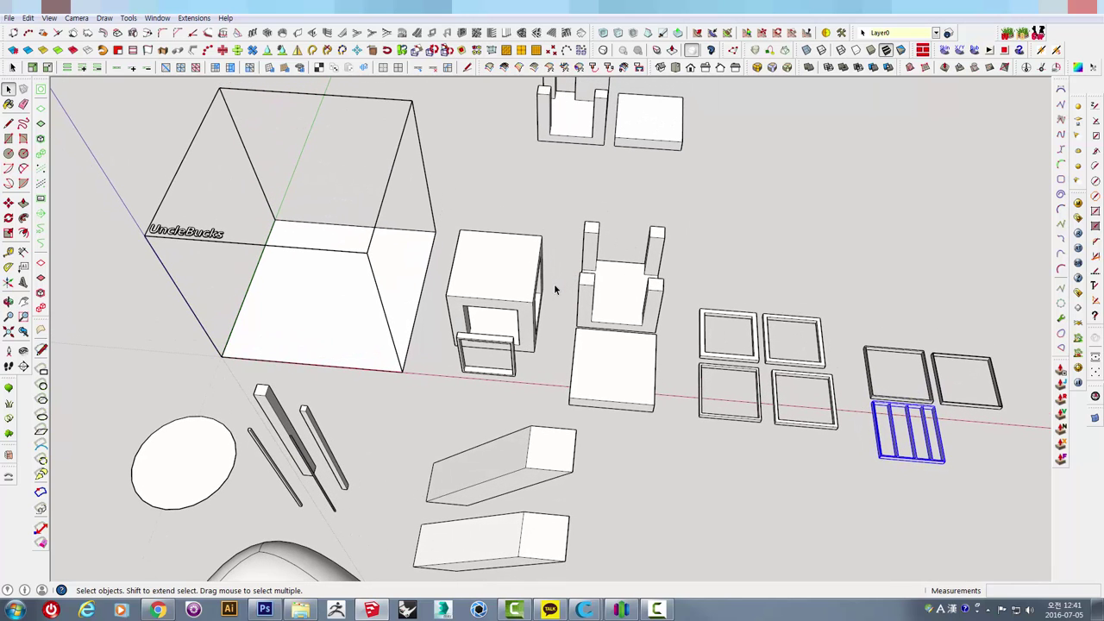
mouse_move(554, 288)
middle_mouse_down()
mouse_move(622, 275)
mouse_move(589, 308)
mouse_move(557, 308)
mouse_move(478, 363)
middle_mouse_up()
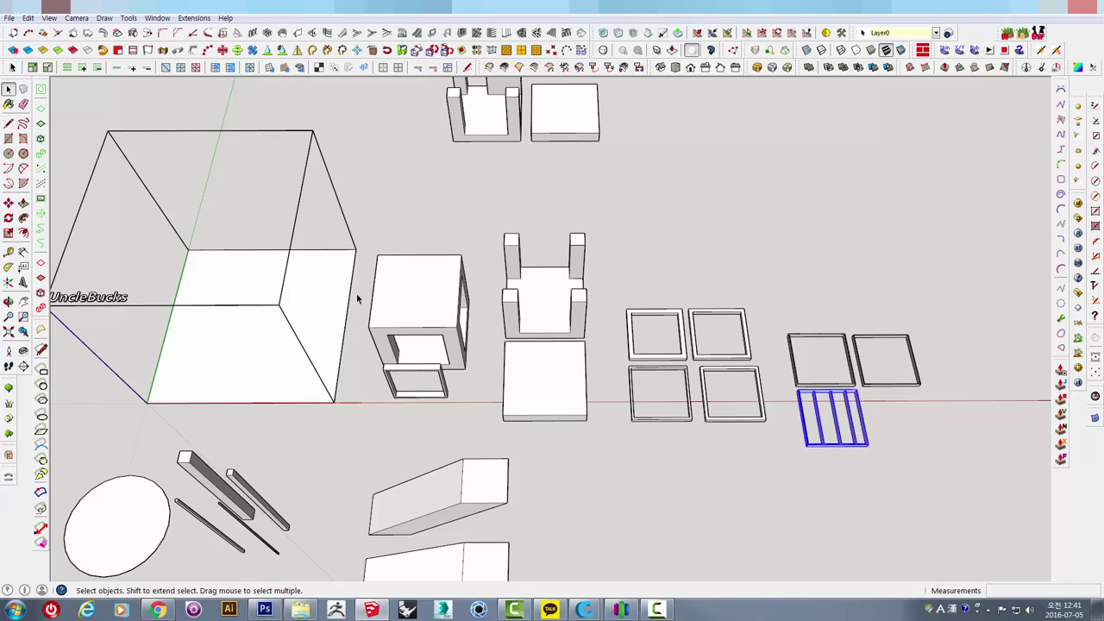
middle_click_drag(528, 209, 475, 205, "shift")
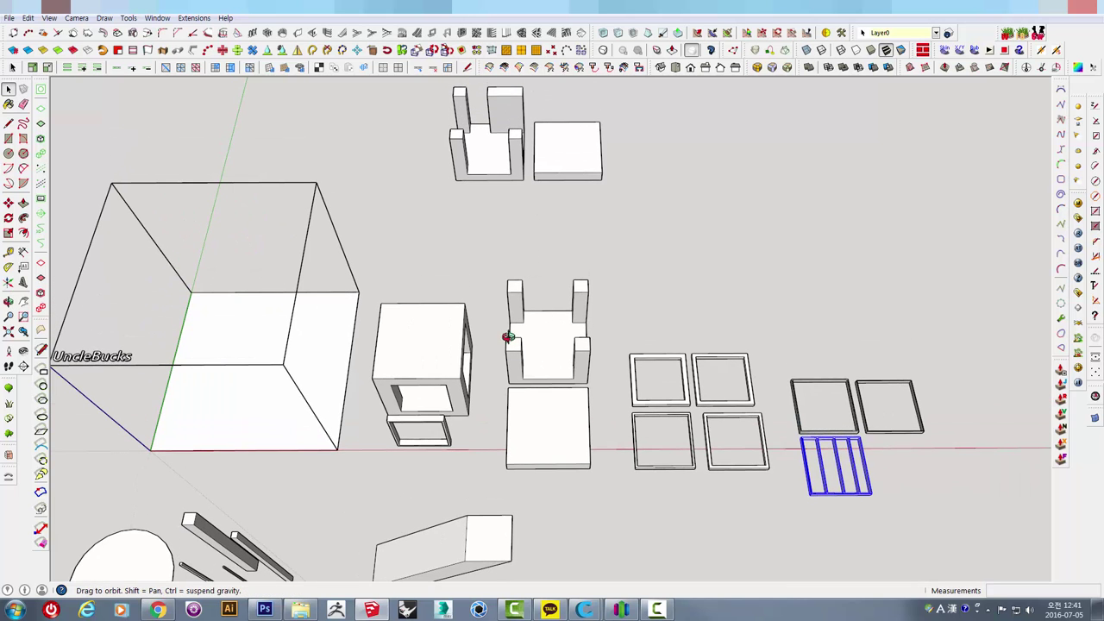
mouse_move(509, 337)
middle_mouse_down()
mouse_move(518, 328)
mouse_move(505, 348)
mouse_move(501, 329)
mouse_move(477, 358)
middle_mouse_up()
- Zoom in close and orbit around the four tall posts beside the round disc
scroll(500, 326, "up", 3)
scroll(501, 326, "up", 2)
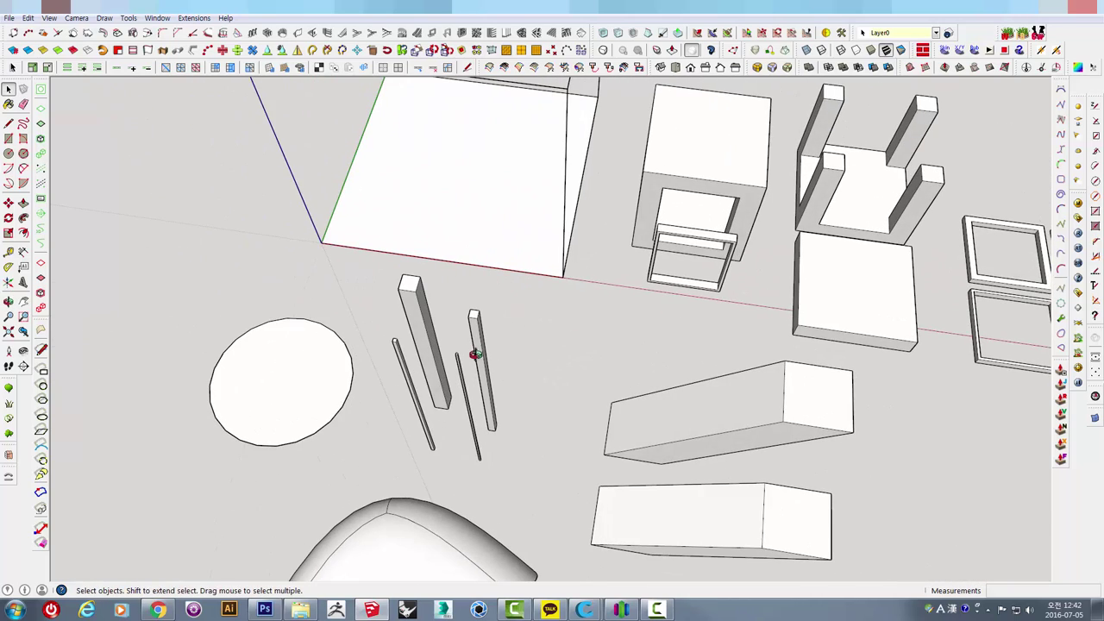
scroll(474, 354, "up", 1)
scroll(475, 345, "up", 2)
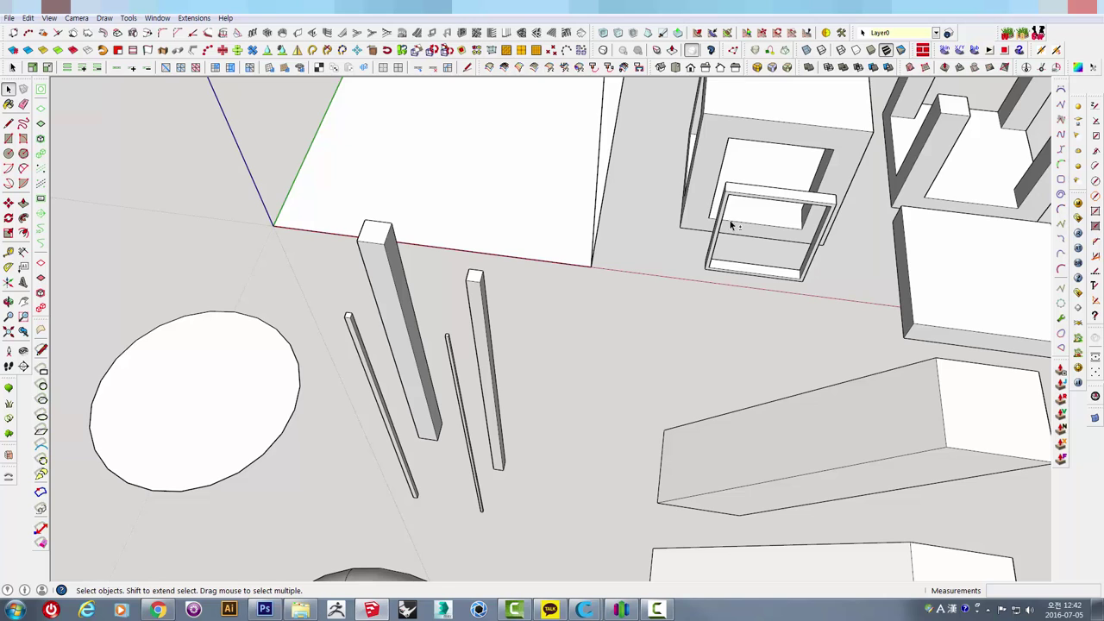
middle_click_drag(730, 225, 692, 233)
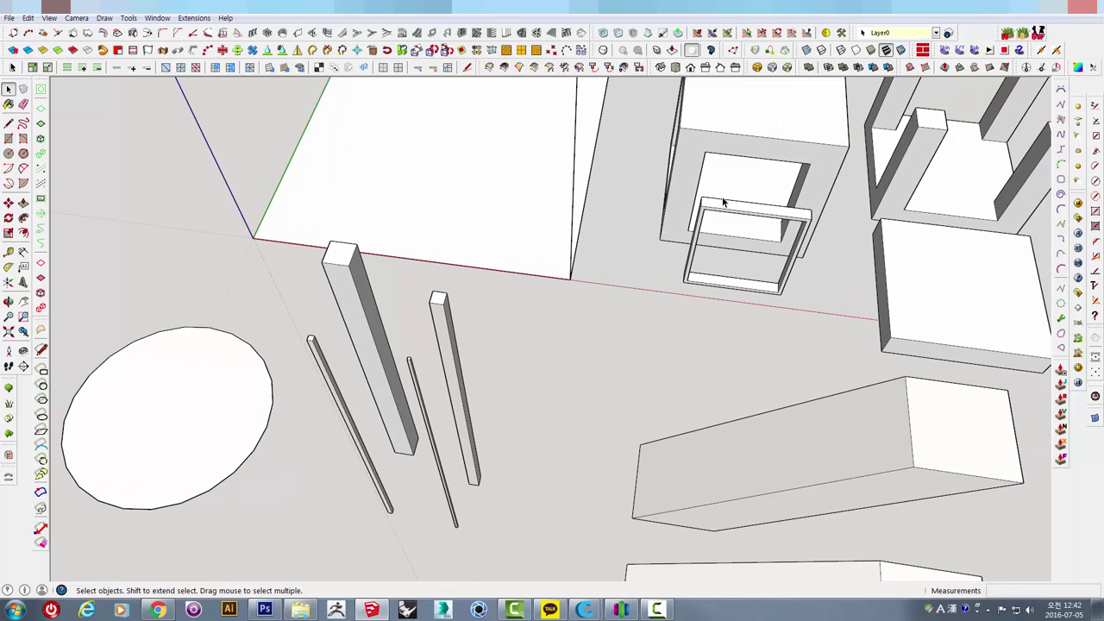
mouse_move(405, 306)
middle_mouse_down()
mouse_move(389, 296)
mouse_move(701, 226)
mouse_move(650, 256)
mouse_move(591, 262)
mouse_move(450, 311)
mouse_move(468, 268)
mouse_move(572, 219)
mouse_move(639, 210)
mouse_move(530, 276)
mouse_move(493, 315)
mouse_move(408, 333)
mouse_move(454, 288)
mouse_move(508, 261)
mouse_move(717, 224)
mouse_move(540, 285)
mouse_move(453, 296)
mouse_move(648, 249)
mouse_move(736, 248)
middle_mouse_up()
mouse_move(736, 248)
left_mouse_down()
mouse_move(592, 279)
mouse_move(635, 254)
mouse_move(765, 227)
mouse_move(660, 229)
mouse_move(555, 256)
mouse_move(458, 247)
left_mouse_up()
key("space")
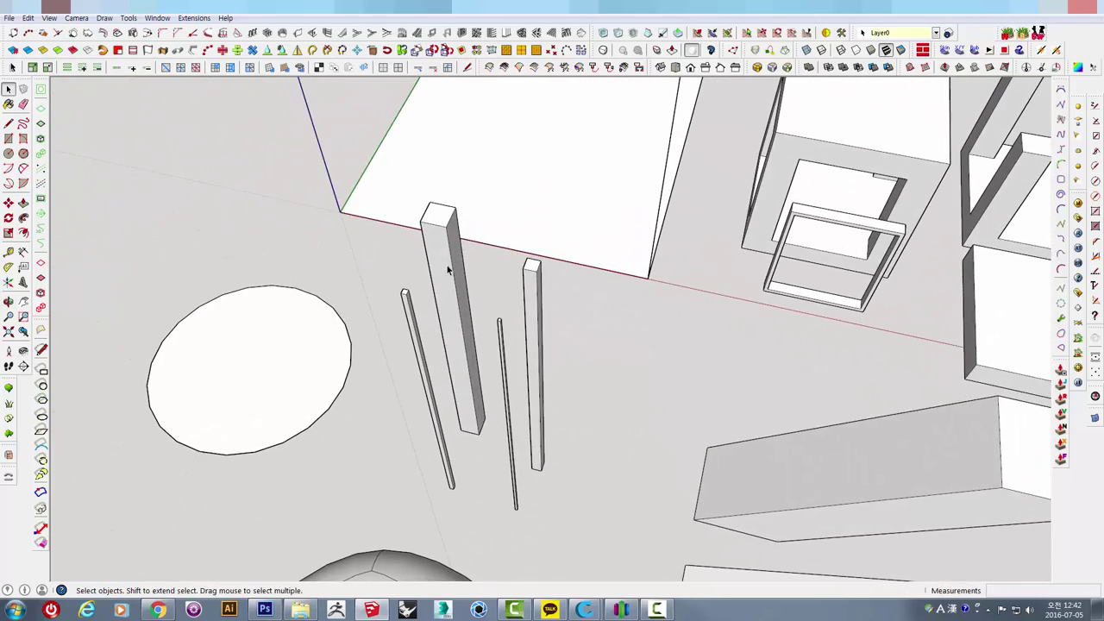
mouse_move(446, 246)
middle_mouse_down()
mouse_move(529, 243)
mouse_move(584, 222)
mouse_move(584, 279)
mouse_move(462, 336)
mouse_move(561, 303)
mouse_move(451, 279)
mouse_move(523, 194)
mouse_move(560, 350)
mouse_move(654, 501)
middle_mouse_up()
- Select only the four tall posts and move them next to the round disc
left_click_drag(216, 313, 212, 317)
mouse_move(212, 318)
middle_mouse_down()
mouse_move(461, 232)
mouse_move(559, 369)
mouse_move(725, 455)
middle_mouse_up()
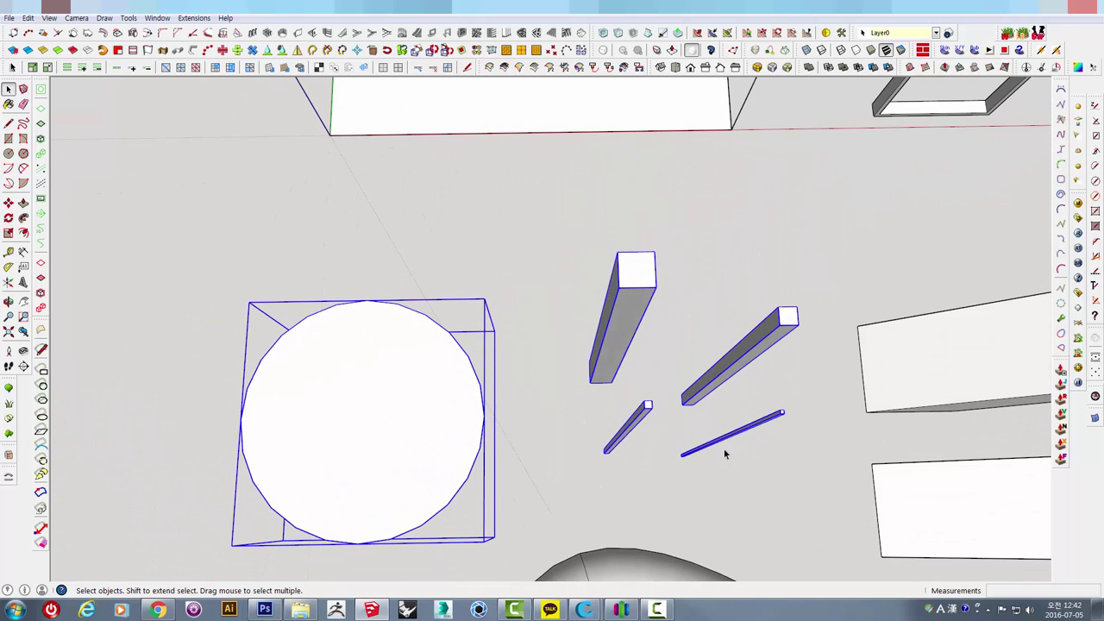
left_click_drag(579, 325, 580, 323)
mouse_move(580, 323)
middle_mouse_down()
mouse_move(618, 291)
mouse_move(627, 382)
middle_mouse_up()
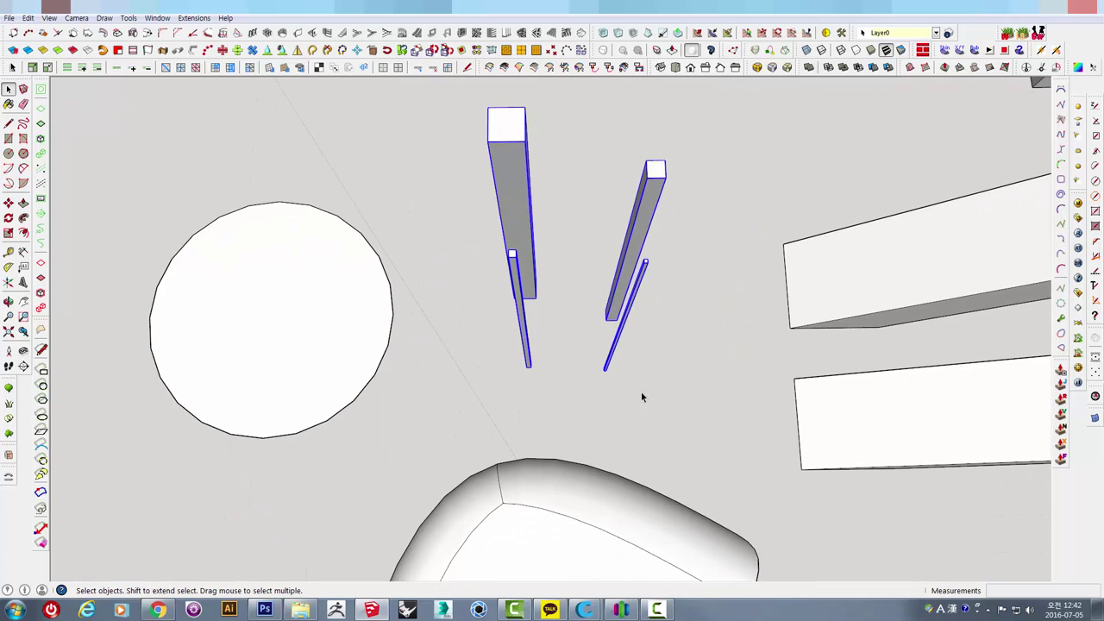
key("m")
left_click(658, 382)
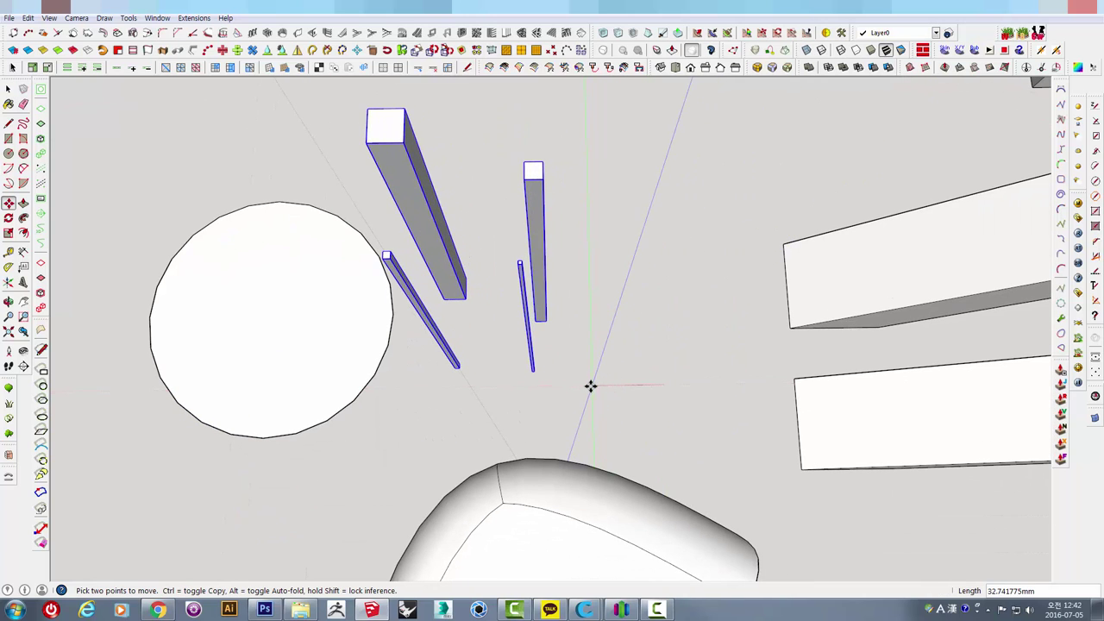
- Add the round disc to the posts so both are selected for export
mouse_move(590, 386)
middle_mouse_down()
mouse_move(586, 338)
mouse_move(547, 239)
mouse_move(522, 216)
mouse_move(589, 49)
mouse_move(596, 446)
mouse_move(636, 369)
mouse_move(515, 529)
mouse_move(629, 484)
mouse_move(704, 328)
mouse_move(697, 388)
middle_mouse_up()
key("space")
left_click(362, 299)
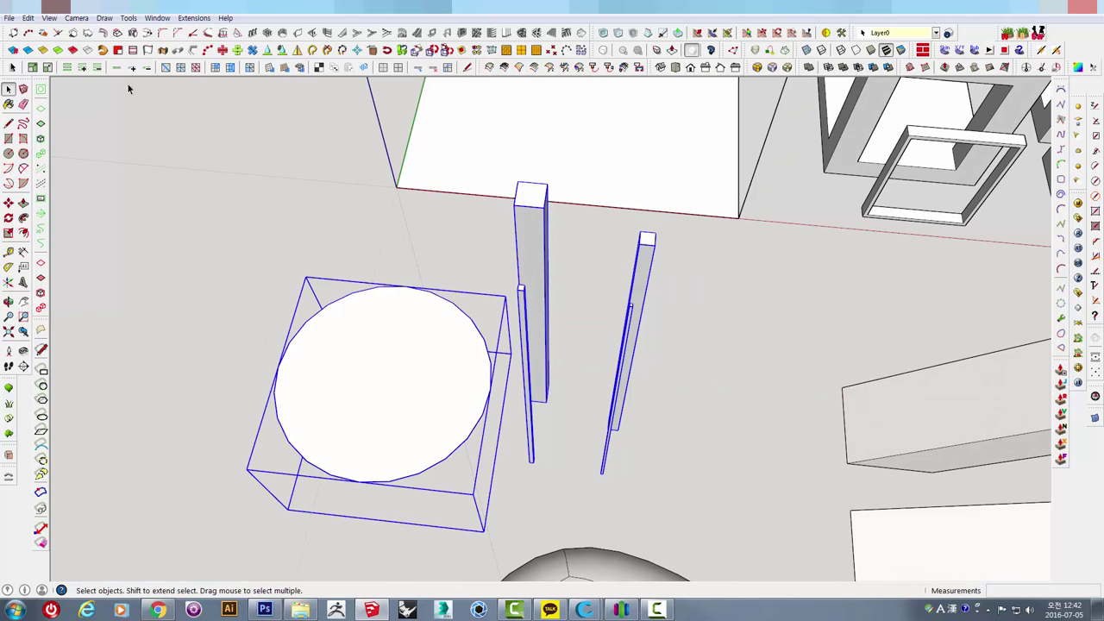
left_click(9, 18)
- Export the selected disc and posts as a binary millimetre STL named 345 into 3D_archi
left_click(43, 213)
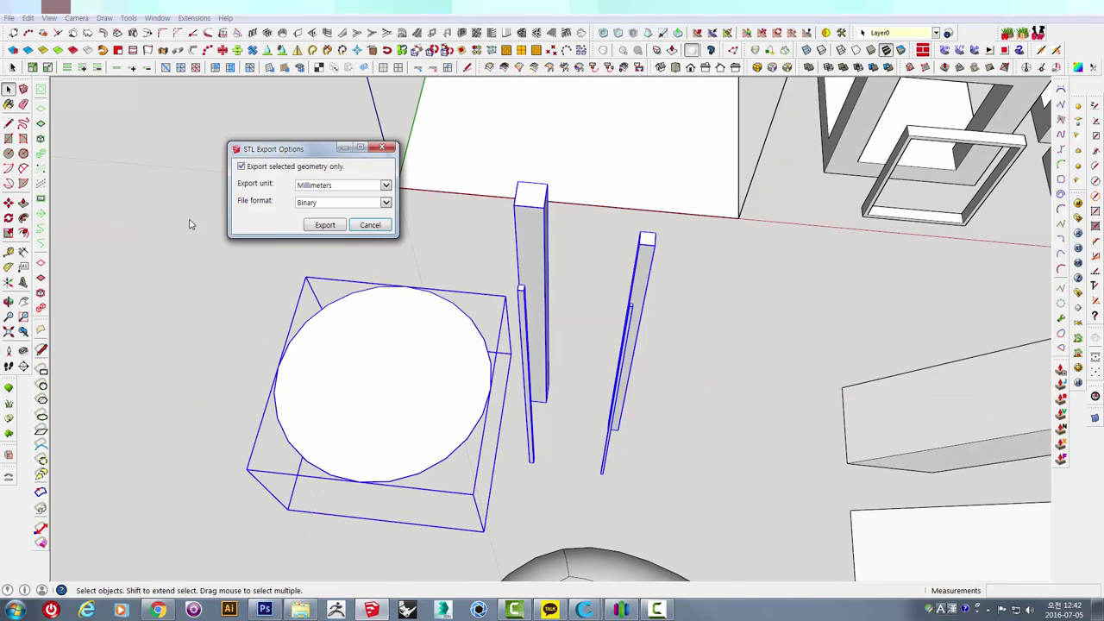
left_click(323, 225)
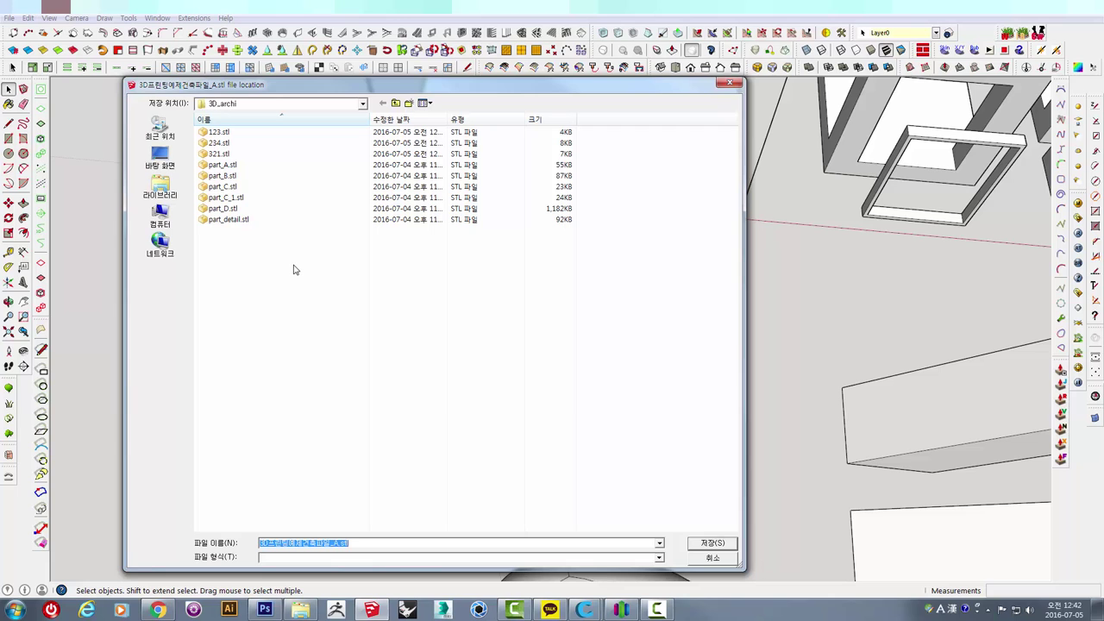
left_click(716, 544)
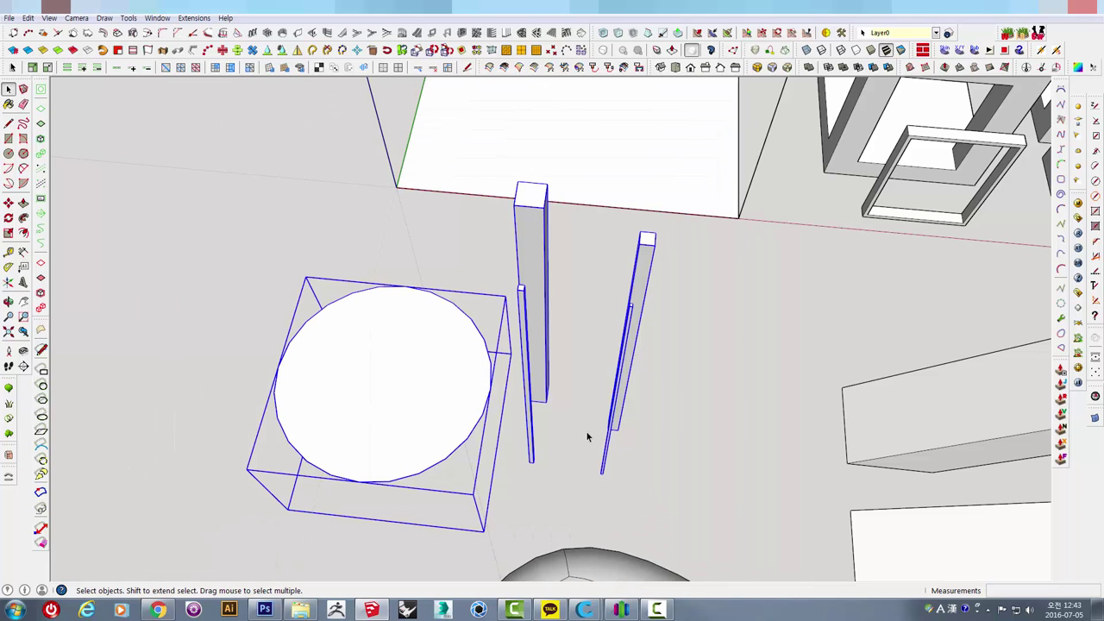
left_click(622, 610)
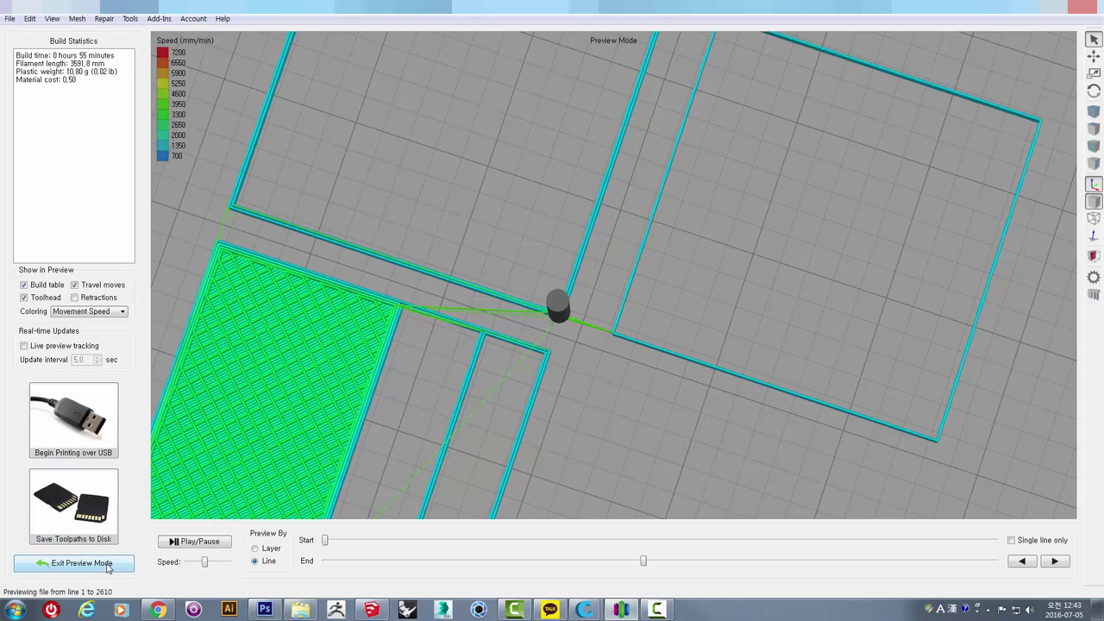
- Leave preview mode, remove the old model, and import 345.stl onto the build plate
left_click(107, 566)
left_click(110, 268)
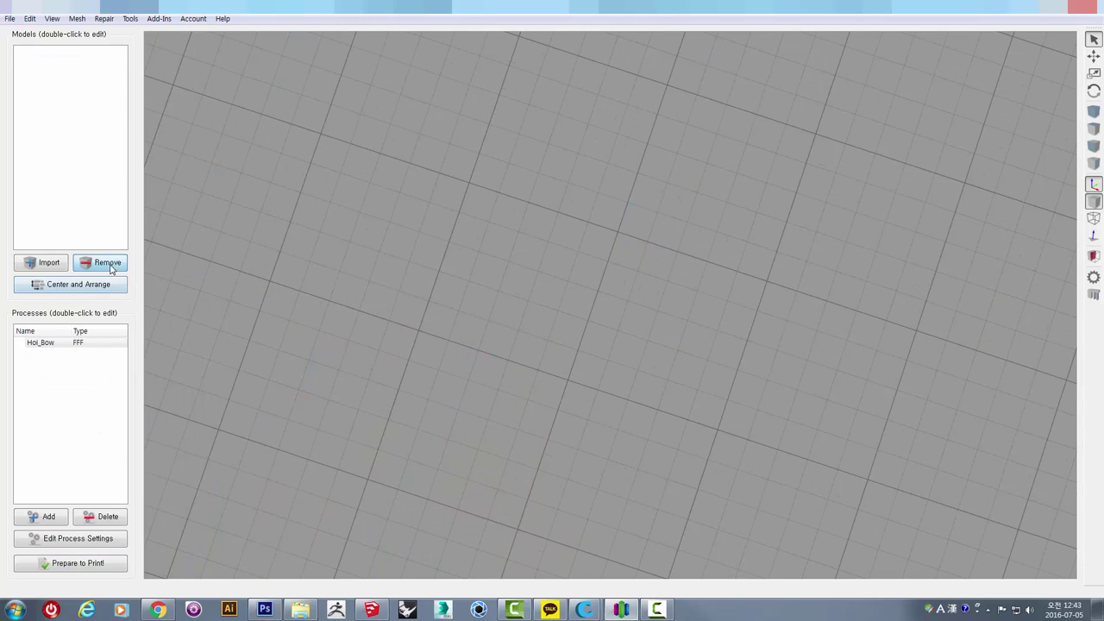
left_click(45, 263)
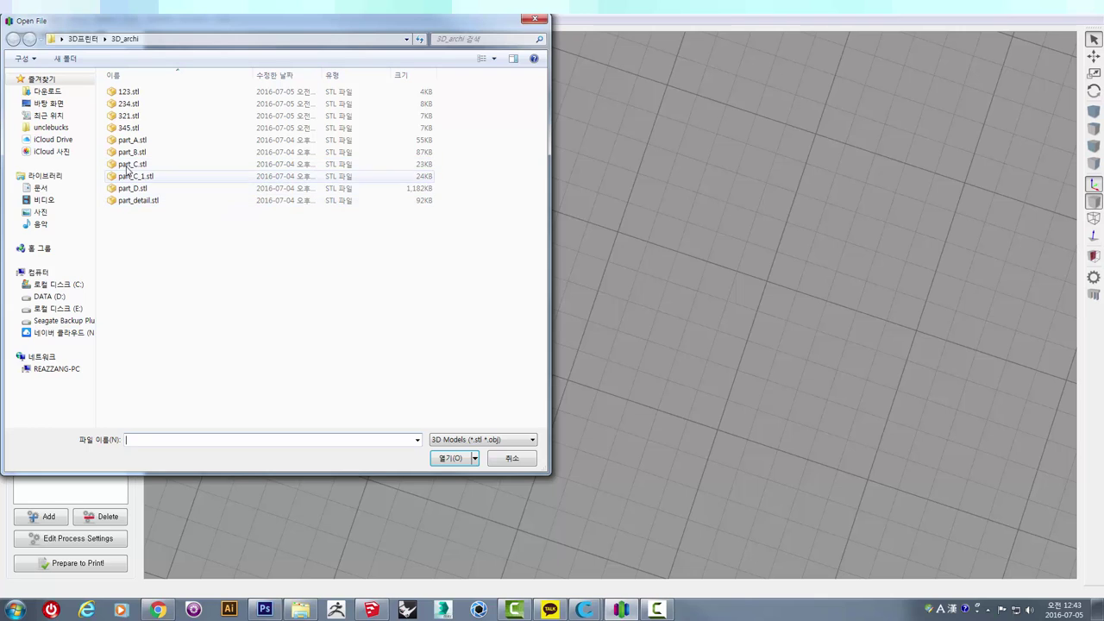
left_click(129, 128)
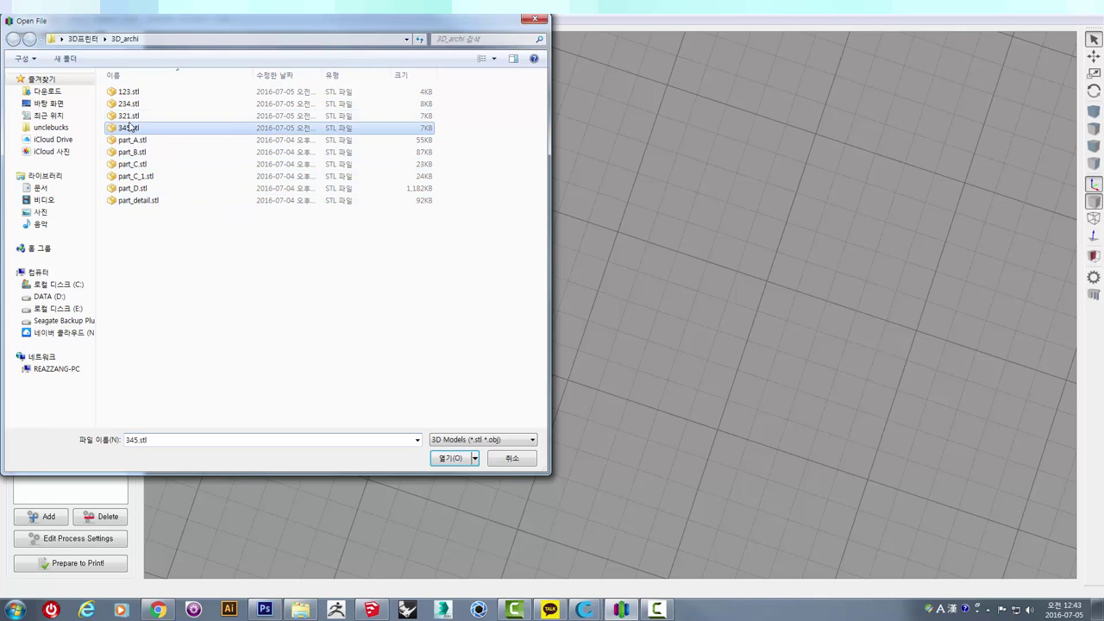
left_click(458, 459)
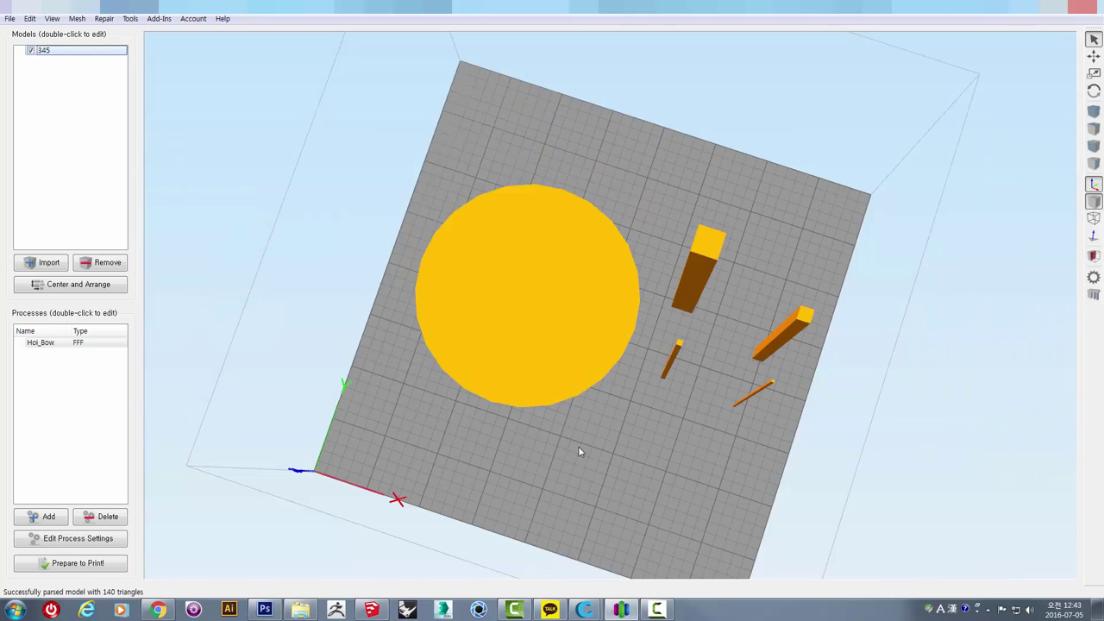
left_click_drag(578, 446, 599, 379)
- Slice the 345 model: 5 hours 52 minutes, 22306.0 mm filament, 67.07 g
left_click(86, 564)
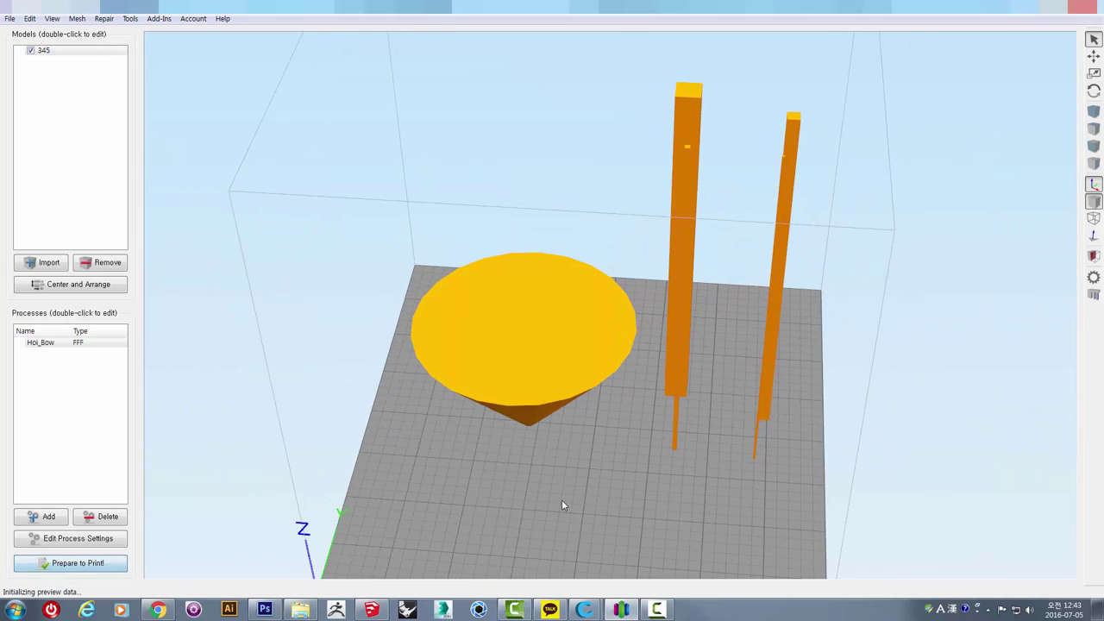
left_click_drag(441, 466, 571, 409)
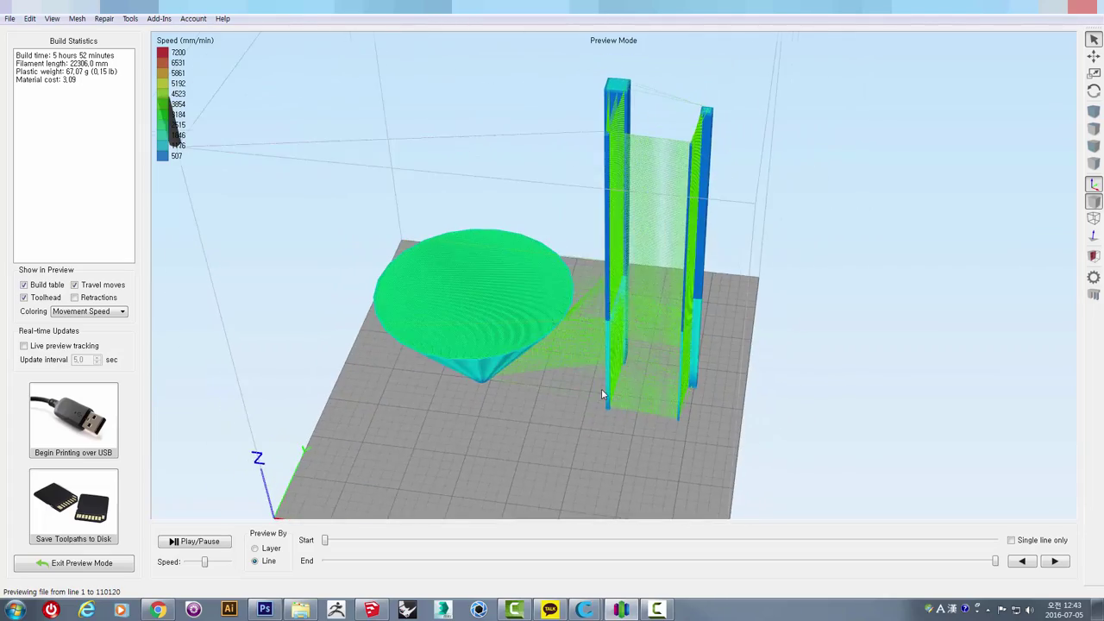
scroll(602, 388, "up", 3)
scroll(603, 388, "up", 2)
mouse_move(519, 387)
left_mouse_down()
mouse_move(416, 282)
mouse_move(537, 271)
mouse_move(488, 284)
mouse_move(550, 195)
mouse_move(537, 234)
mouse_move(612, 280)
mouse_move(377, 212)
left_mouse_up()
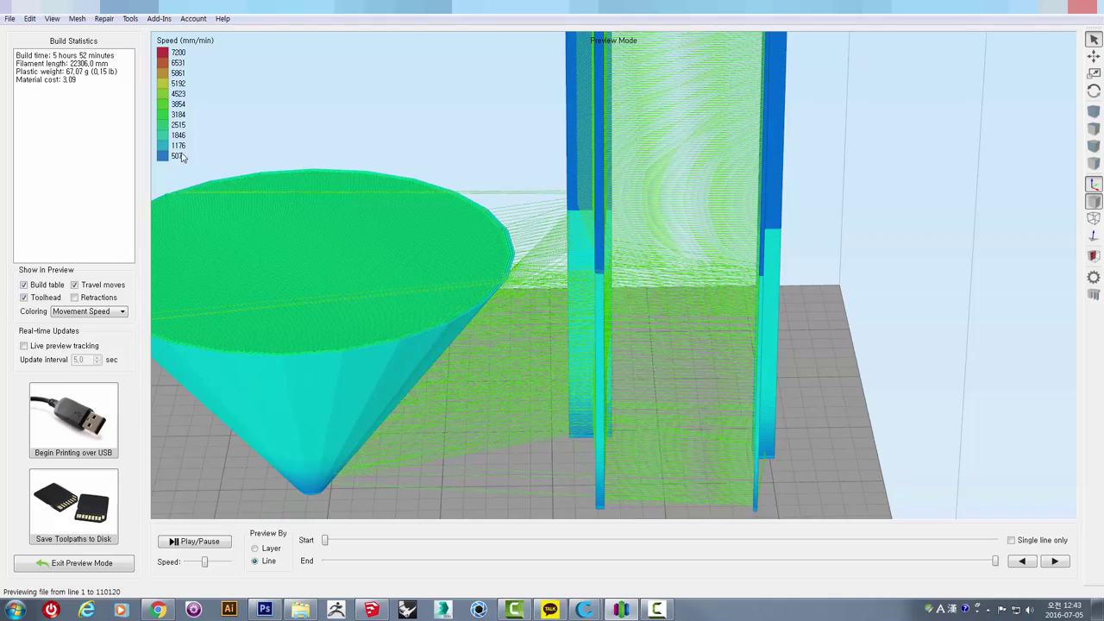
mouse_move(516, 177)
left_mouse_down()
mouse_move(557, 330)
mouse_move(542, 225)
mouse_move(555, 141)
mouse_move(523, 94)
mouse_move(377, 94)
mouse_move(489, 183)
mouse_move(811, 331)
mouse_move(779, 347)
mouse_move(571, 260)
mouse_move(550, 311)
mouse_move(561, 224)
mouse_move(507, 131)
left_mouse_up()
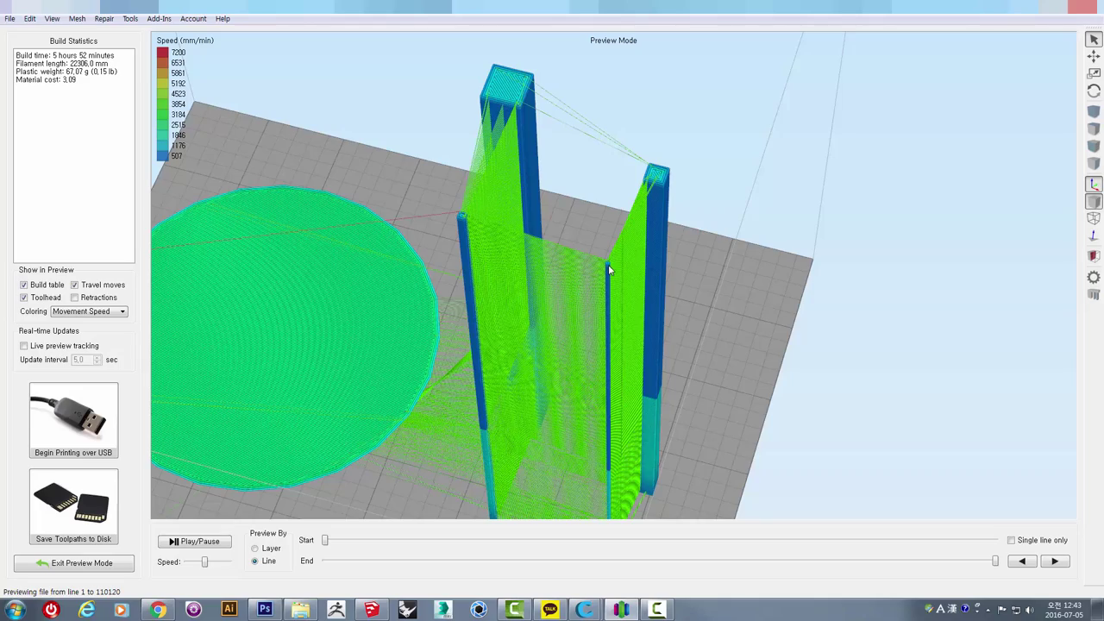
- Limit the toolpath preview to end partway through the print, at line 98126
scroll(610, 271, "up", 2)
scroll(604, 259, "up", 2)
scroll(597, 250, "up", 2)
scroll(595, 245, "up", 2)
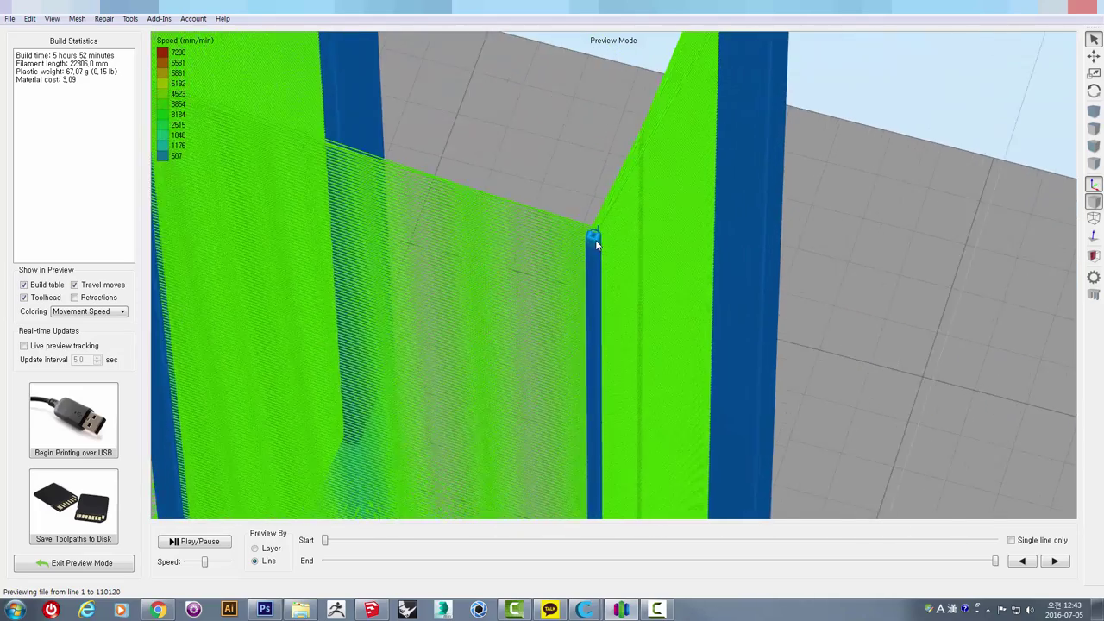
scroll(595, 244, "up", 2)
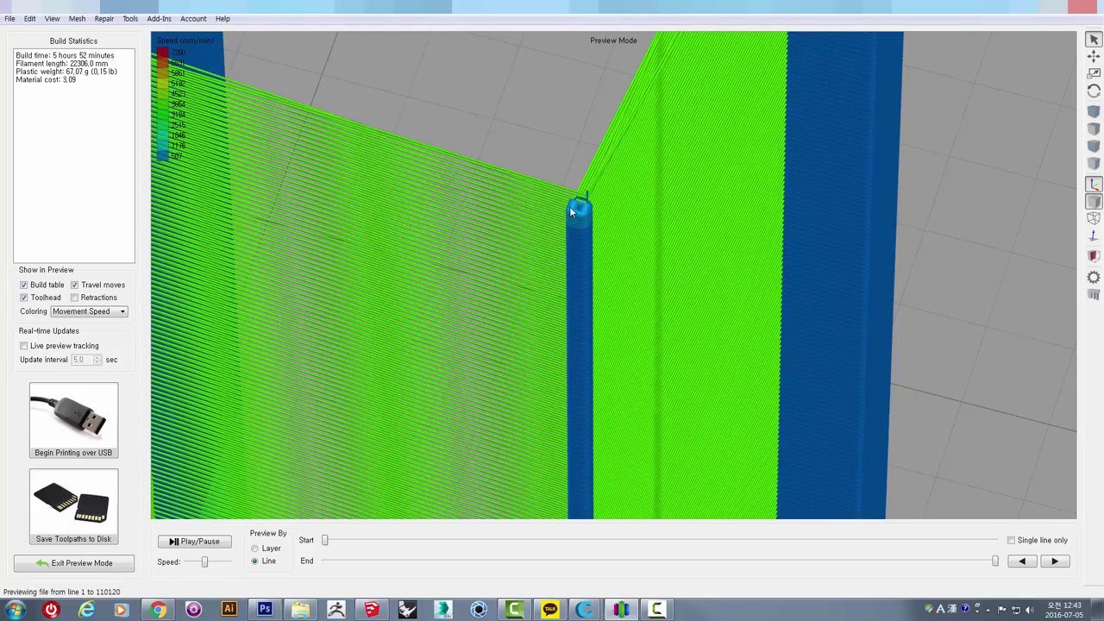
scroll(581, 213, "down", 2)
scroll(569, 220, "down", 2)
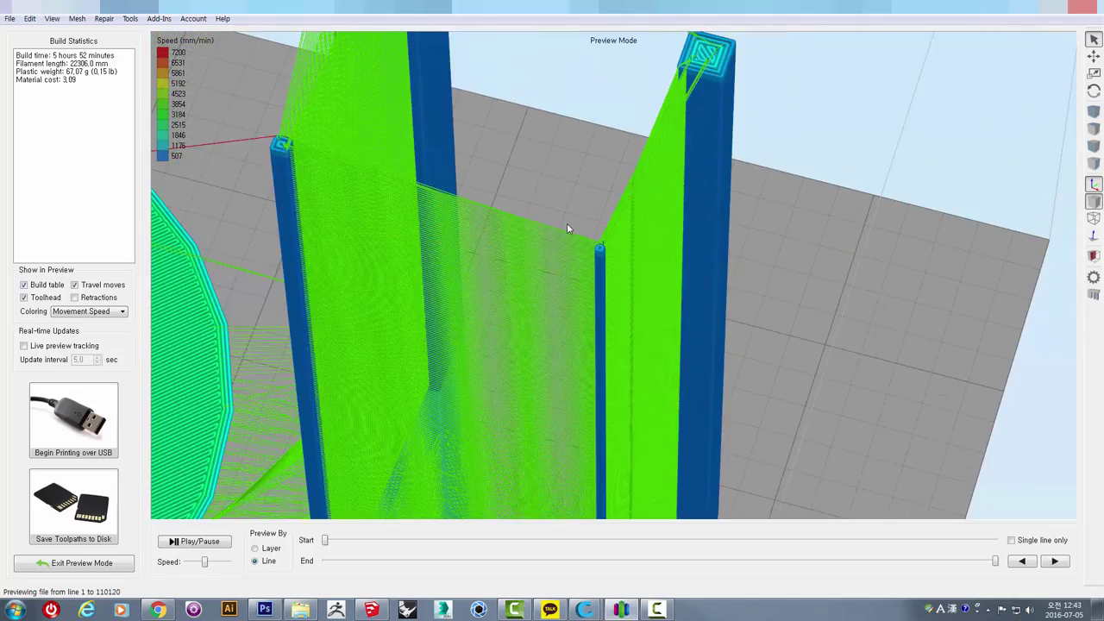
scroll(568, 229, "down", 2)
scroll(570, 233, "down", 2)
left_click_drag(577, 246, 238, 489)
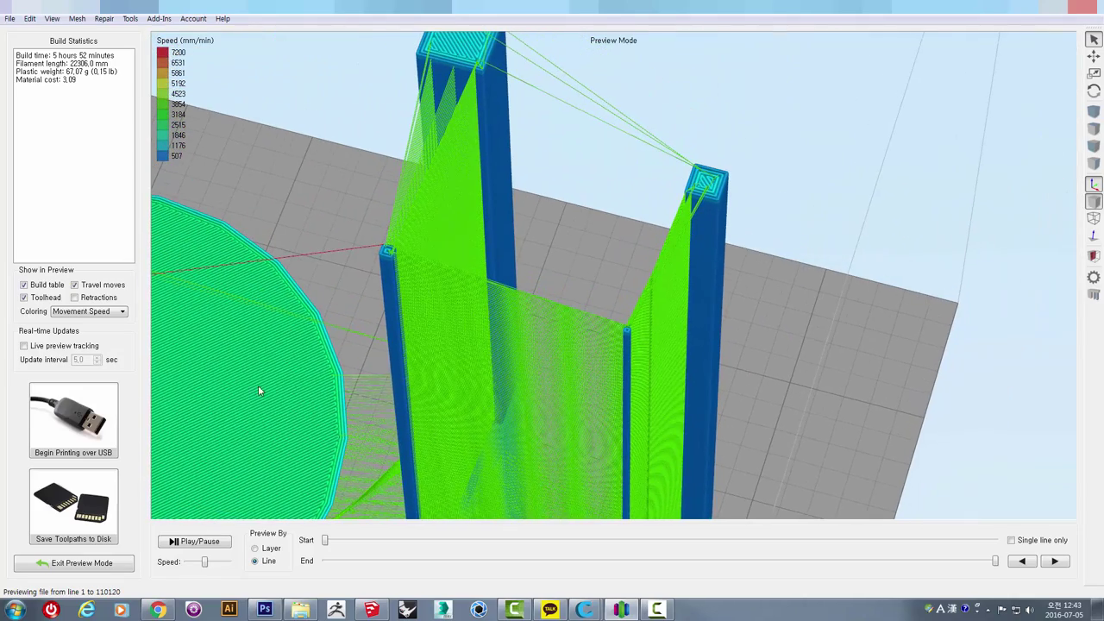
left_click_drag(996, 561, 909, 562)
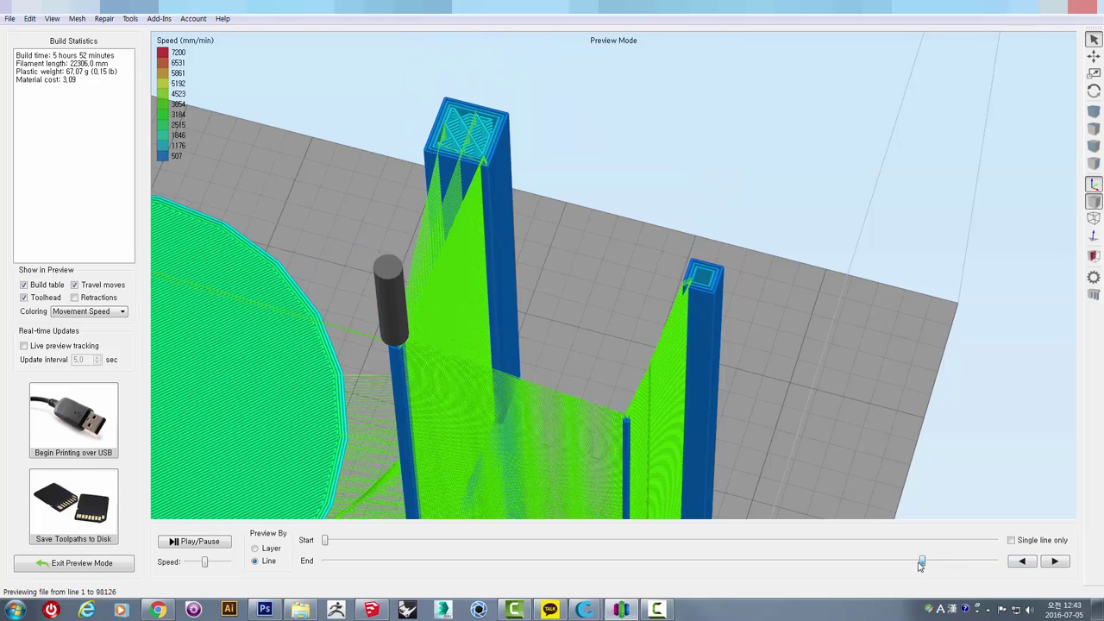
- Play the toolpath animation up the tall post, stopping at line 95895, then reset the view
left_click(198, 542)
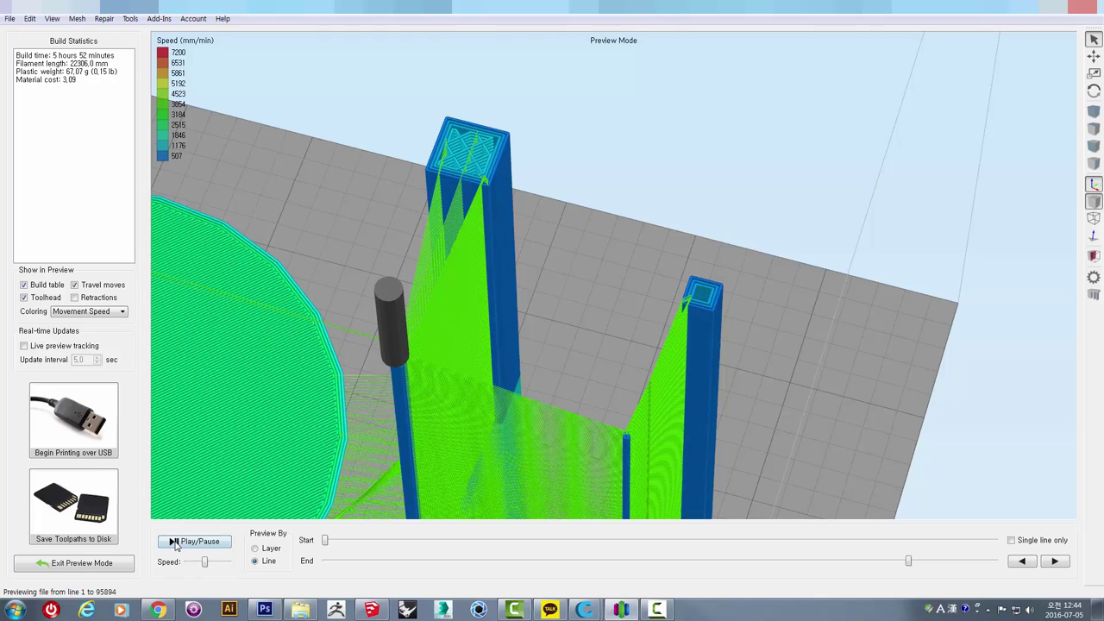
key("ctrl+0")
mouse_move(578, 331)
left_mouse_down()
mouse_move(678, 180)
mouse_move(584, 231)
mouse_move(510, 230)
left_mouse_up()
- Zoom around the preview to see the finished cone and partly built posts
scroll(539, 283, "up", 2)
scroll(540, 283, "up", 2)
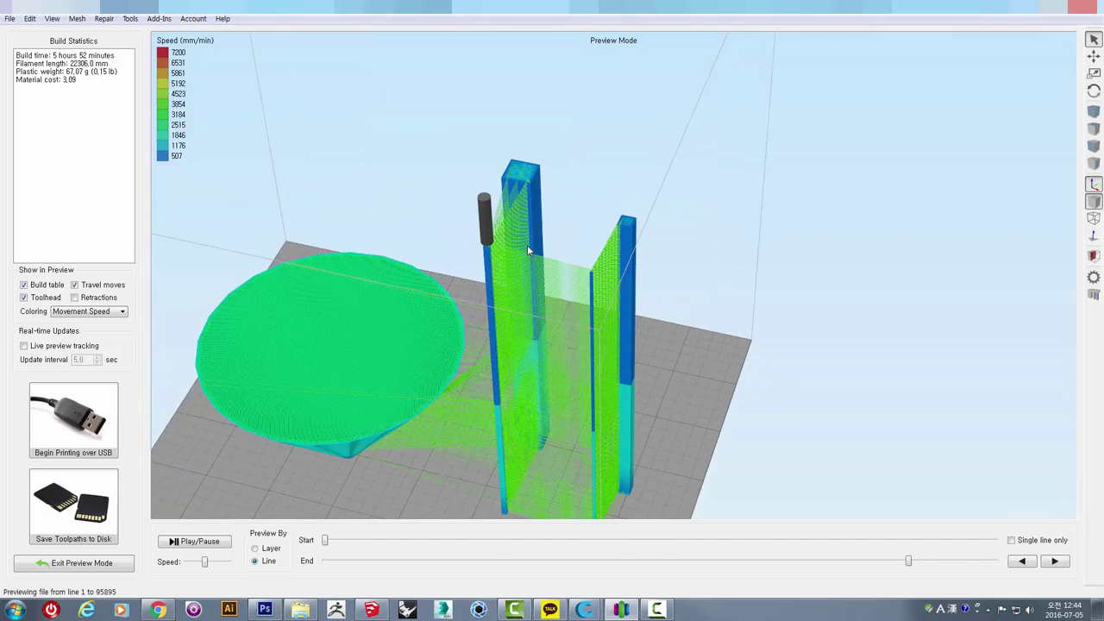
scroll(528, 245, "up", 3)
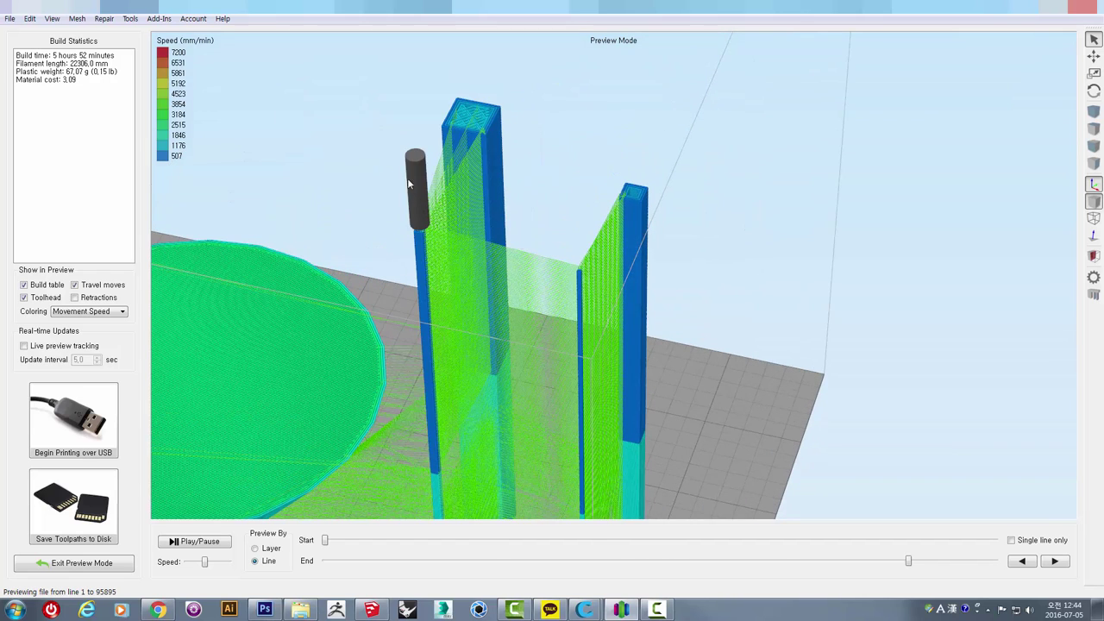
scroll(404, 235, "up", 1)
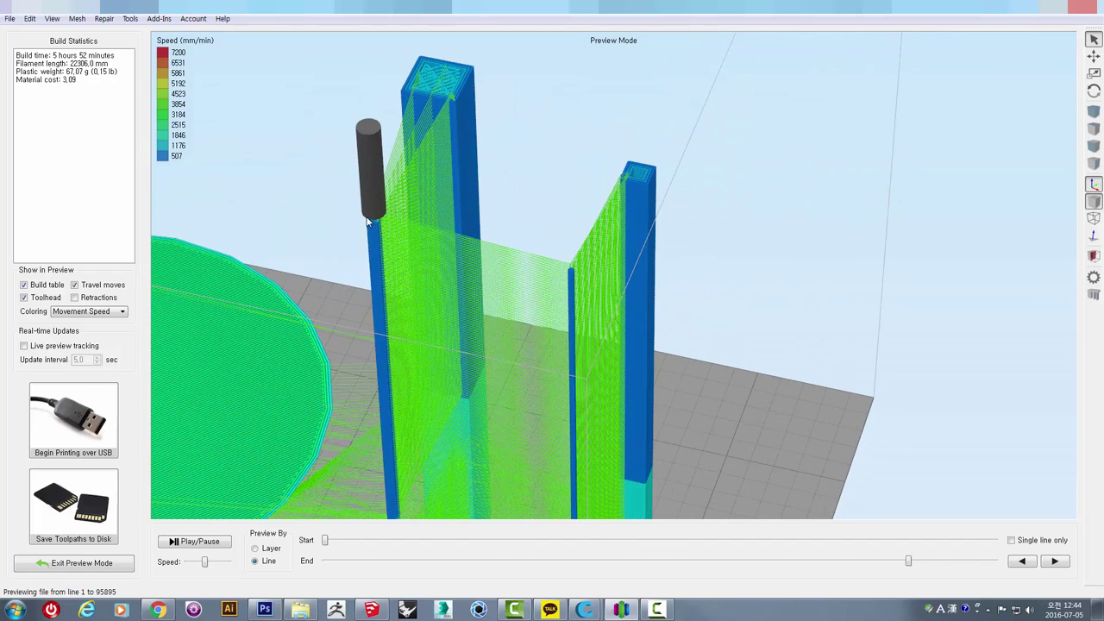
scroll(364, 229, "up", 1)
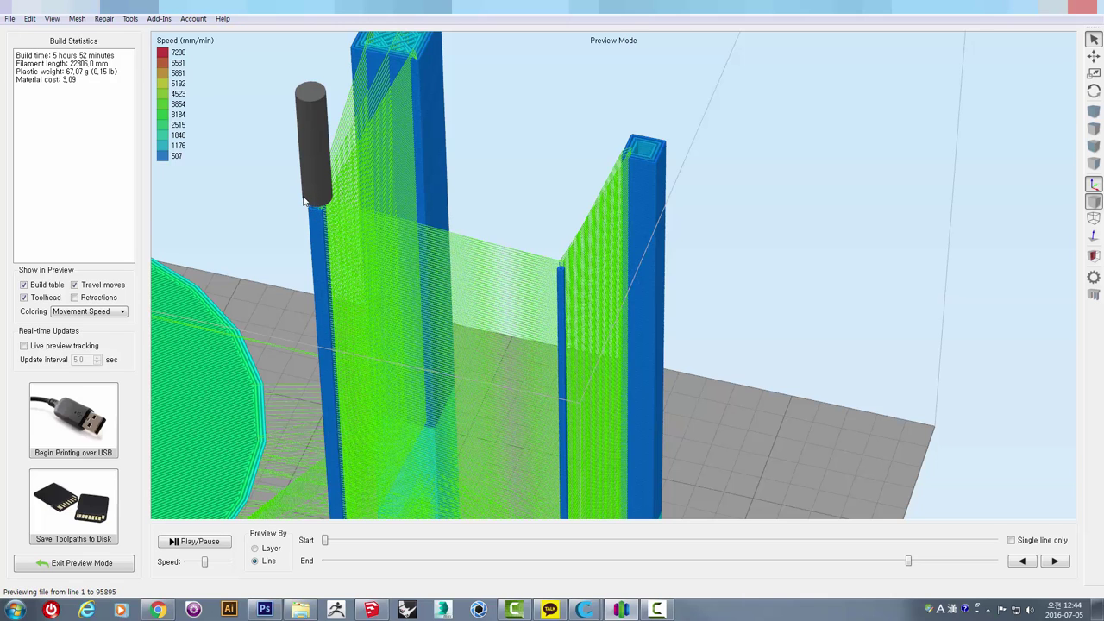
scroll(374, 288, "down", 2)
scroll(436, 440, "down", 2)
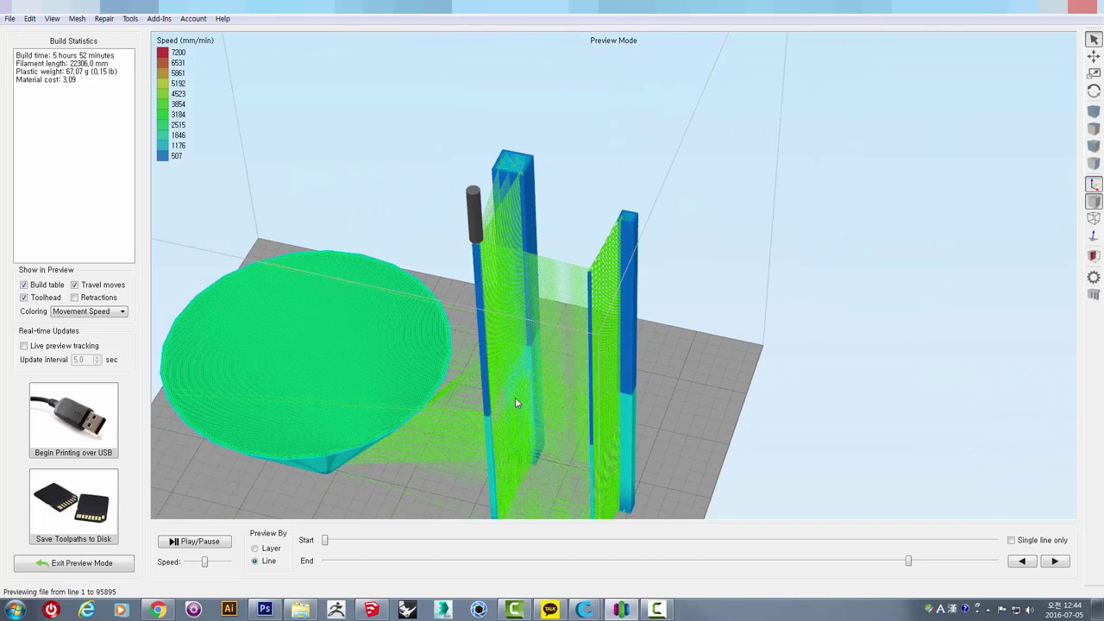
scroll(516, 399, "down", 3)
scroll(525, 390, "up", 1)
scroll(697, 444, "up", 2)
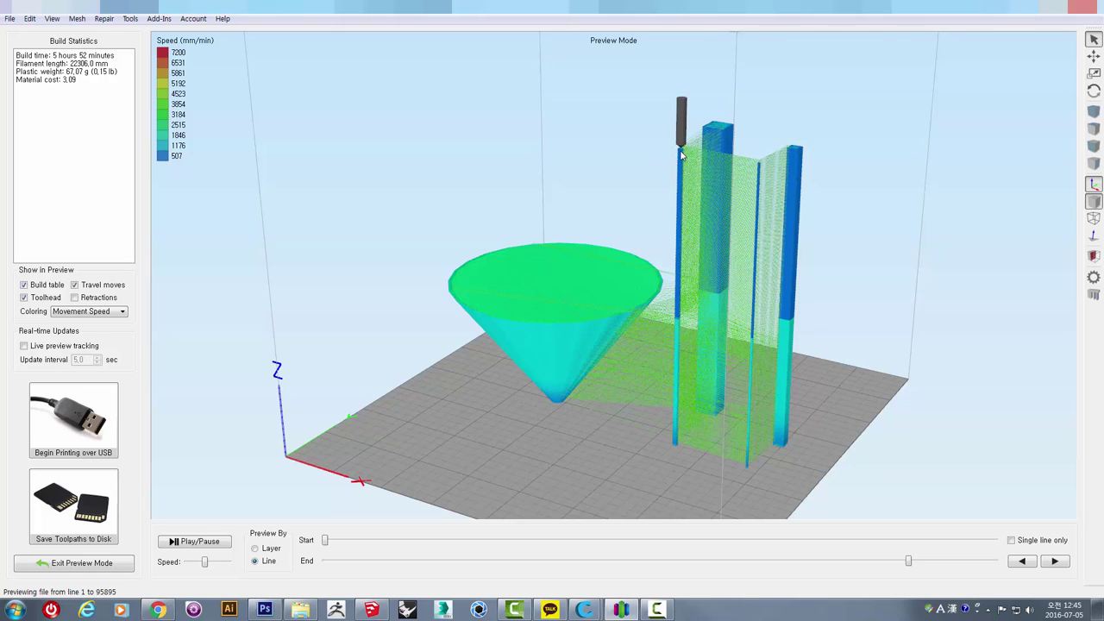
- Orbit around the cone preview and trim the toolpath display to end at line 46372
scroll(682, 190, "up", 1)
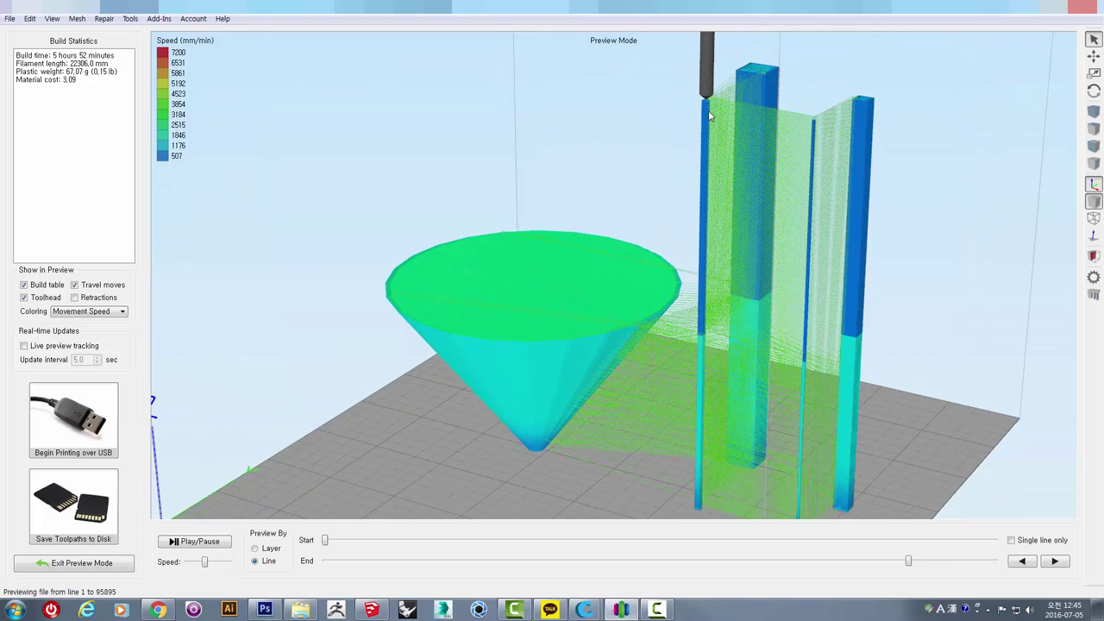
scroll(709, 113, "up", 1)
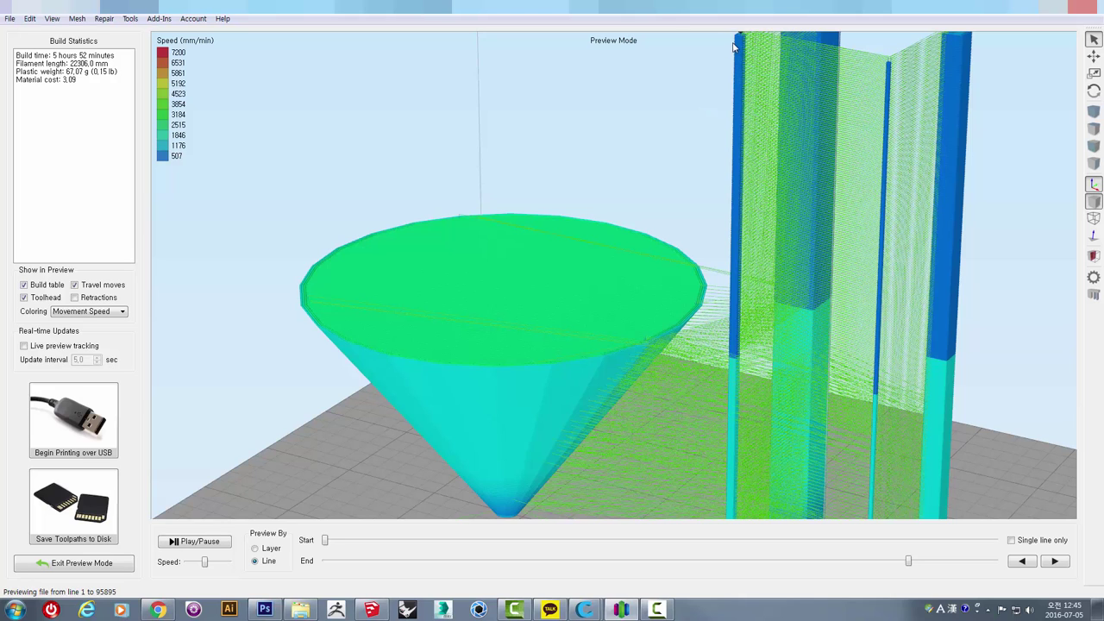
scroll(738, 207, "down", 1)
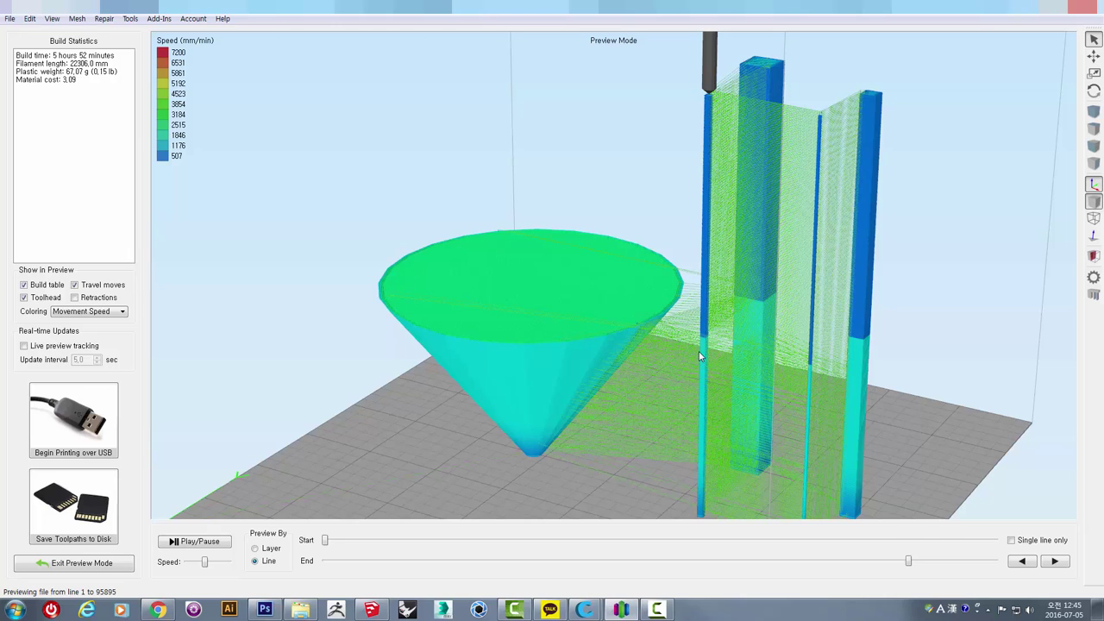
scroll(701, 356, "down", 1)
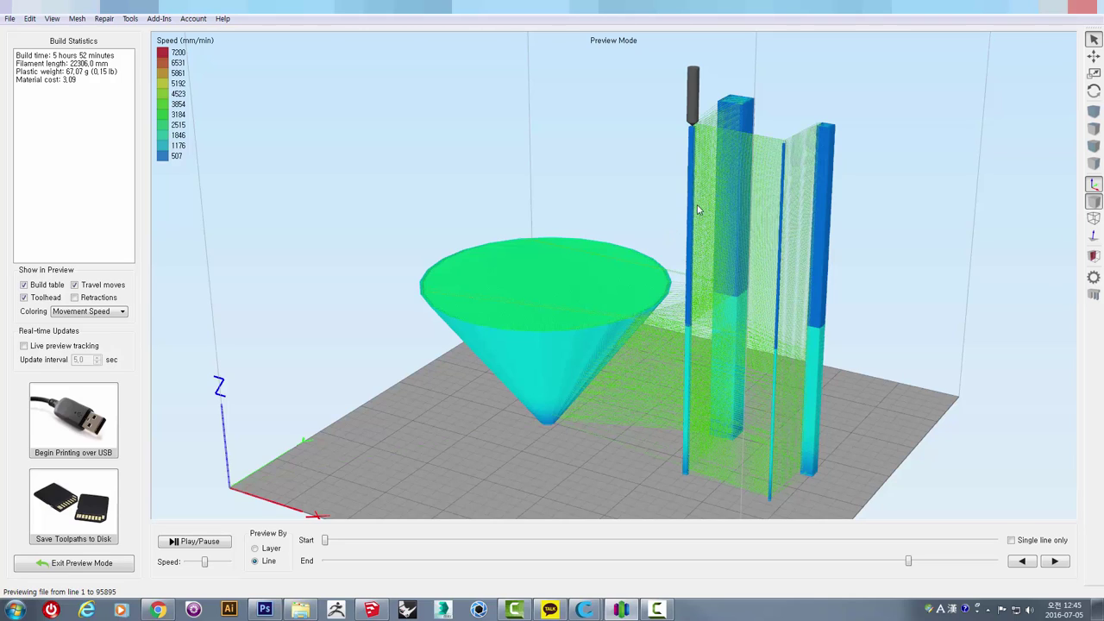
right_click_drag(661, 187, 652, 183)
mouse_move(652, 183)
left_mouse_down()
mouse_move(598, 167)
mouse_move(646, 192)
mouse_move(637, 211)
left_mouse_up()
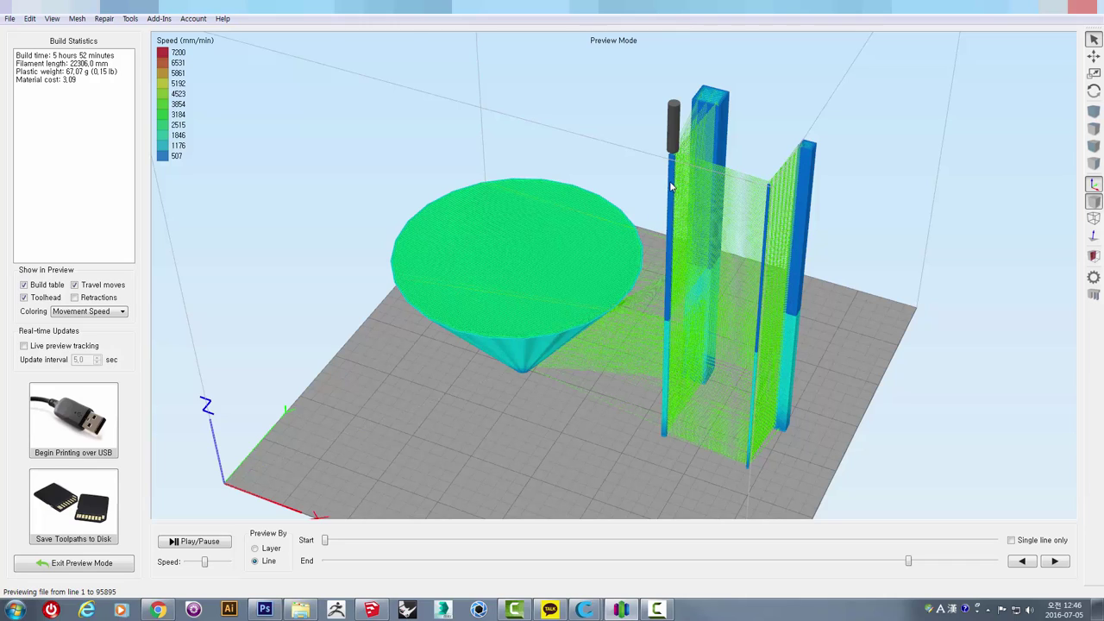
left_click_drag(402, 264, 425, 231)
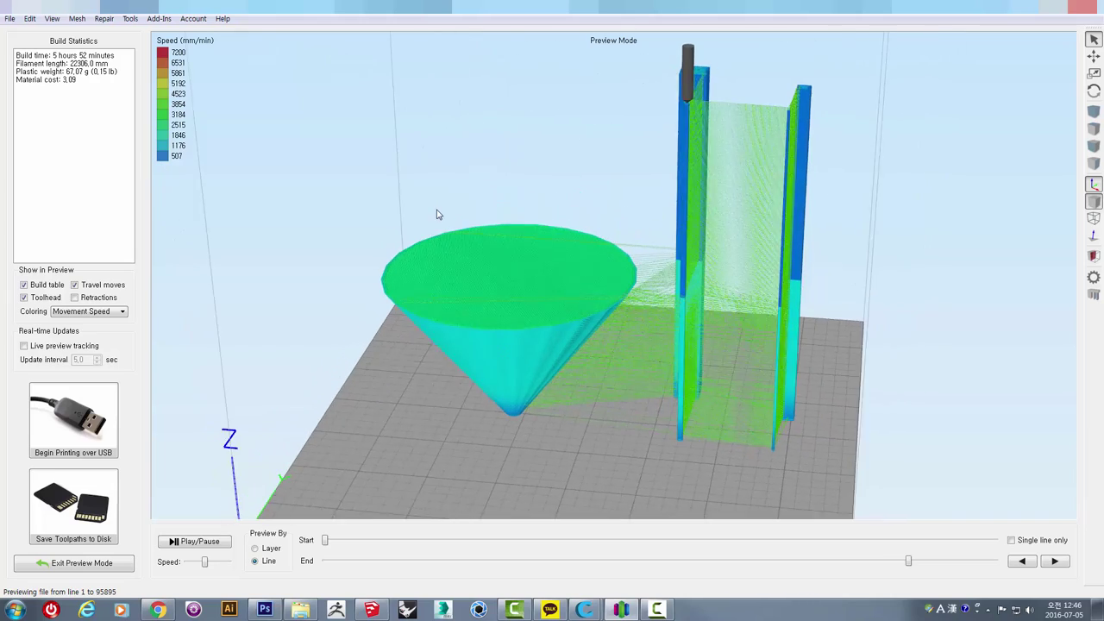
scroll(458, 283, "up", 2)
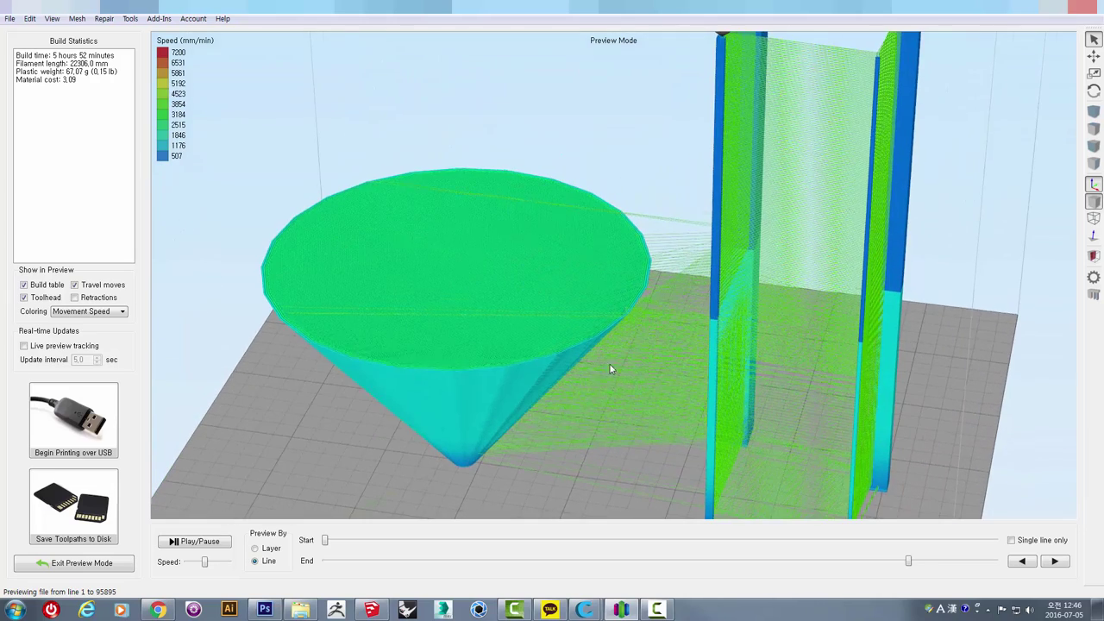
scroll(369, 376, "up", 2)
left_click_drag(604, 360, 619, 324)
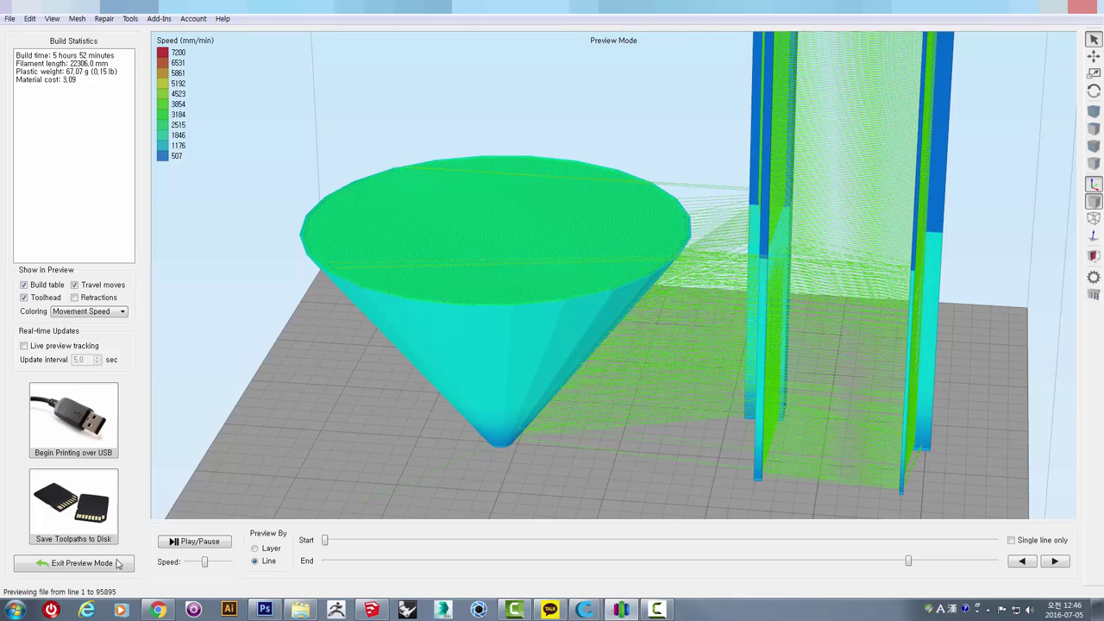
mouse_move(908, 561)
left_mouse_down()
mouse_move(594, 559)
mouse_move(614, 544)
left_mouse_up()
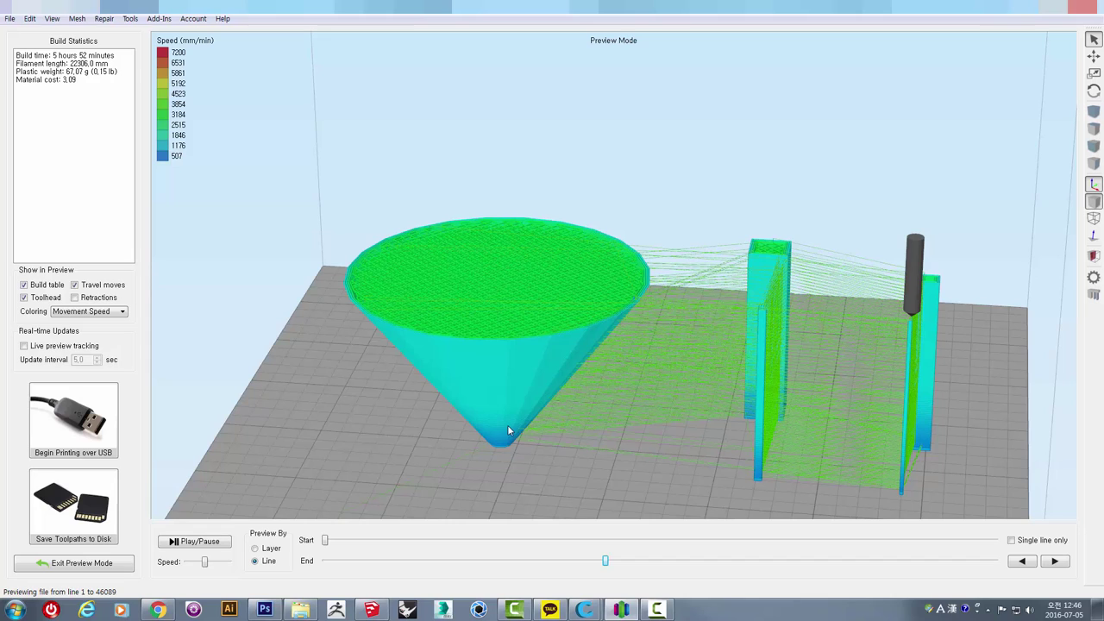
left_click_drag(606, 561, 608, 565)
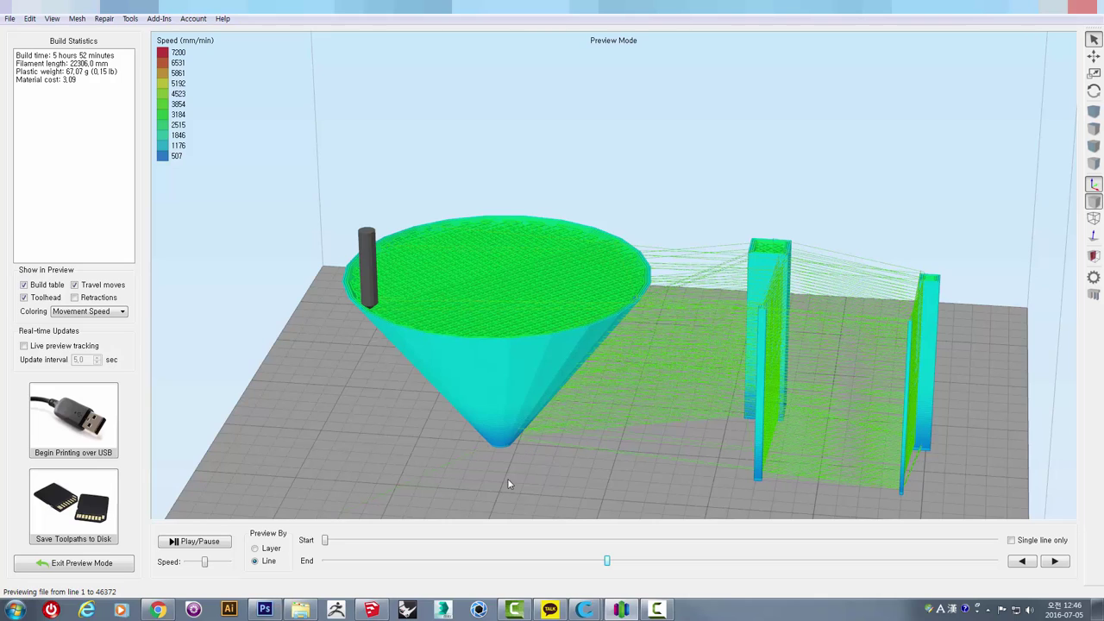
- Enable a skirt/brim in the Hoi_Bow process: 1 layer, 20 outlines, 0.00 mm offset
left_click(109, 564)
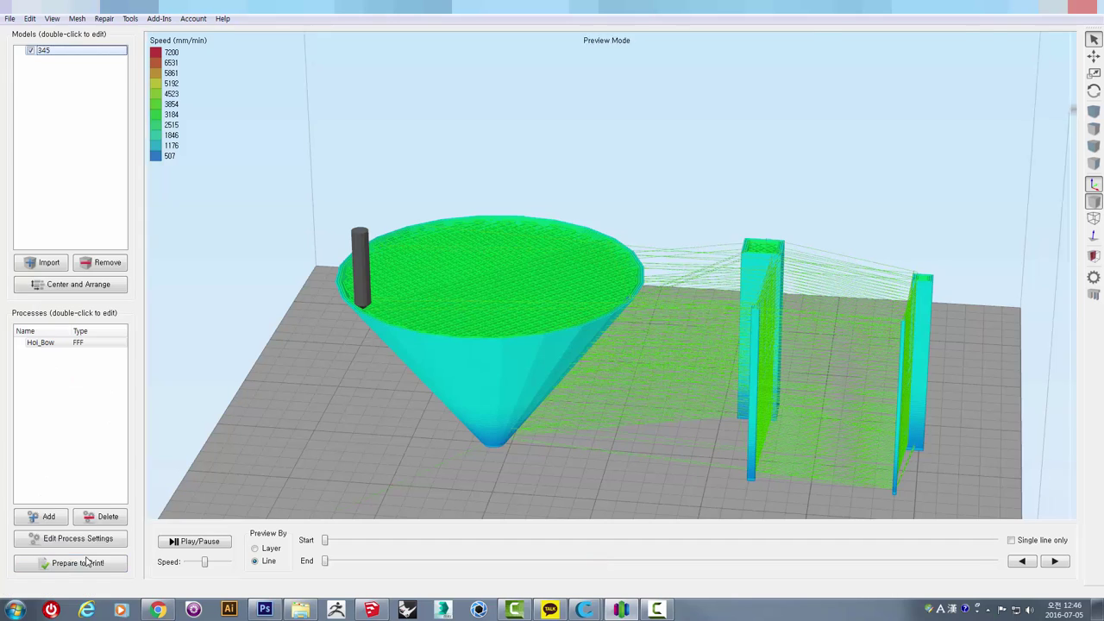
left_click(69, 538)
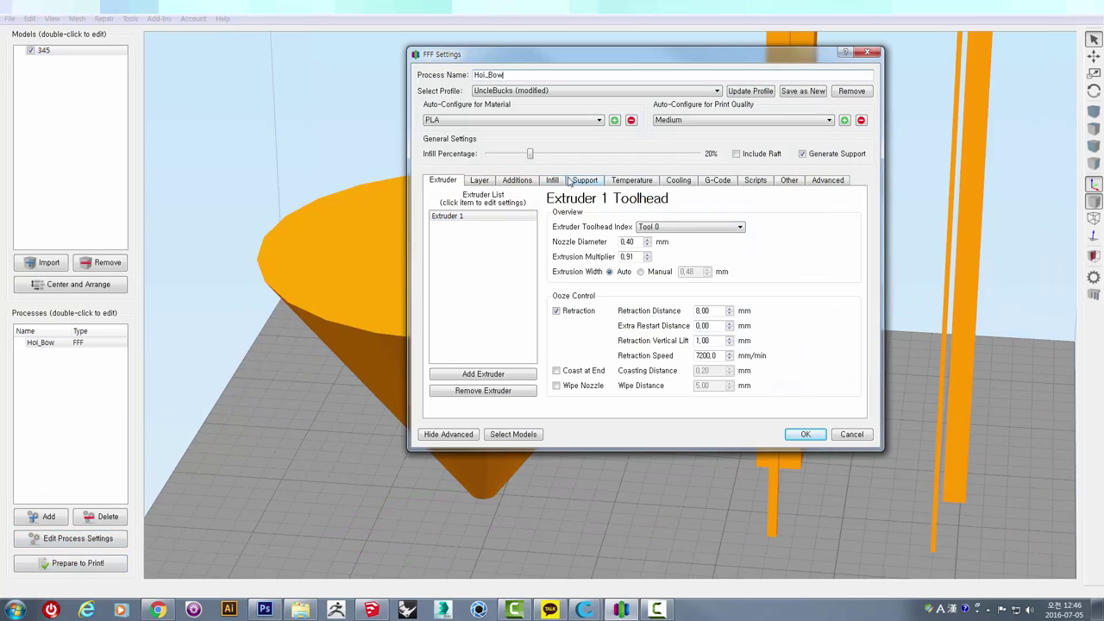
left_click(489, 182)
left_click(515, 182)
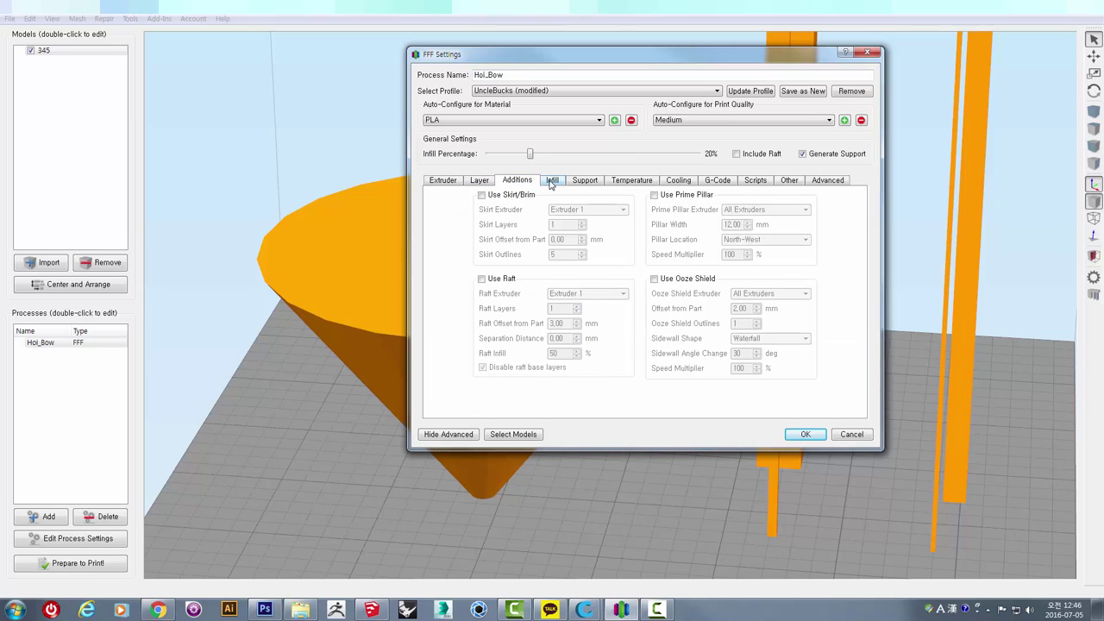
left_click(482, 195)
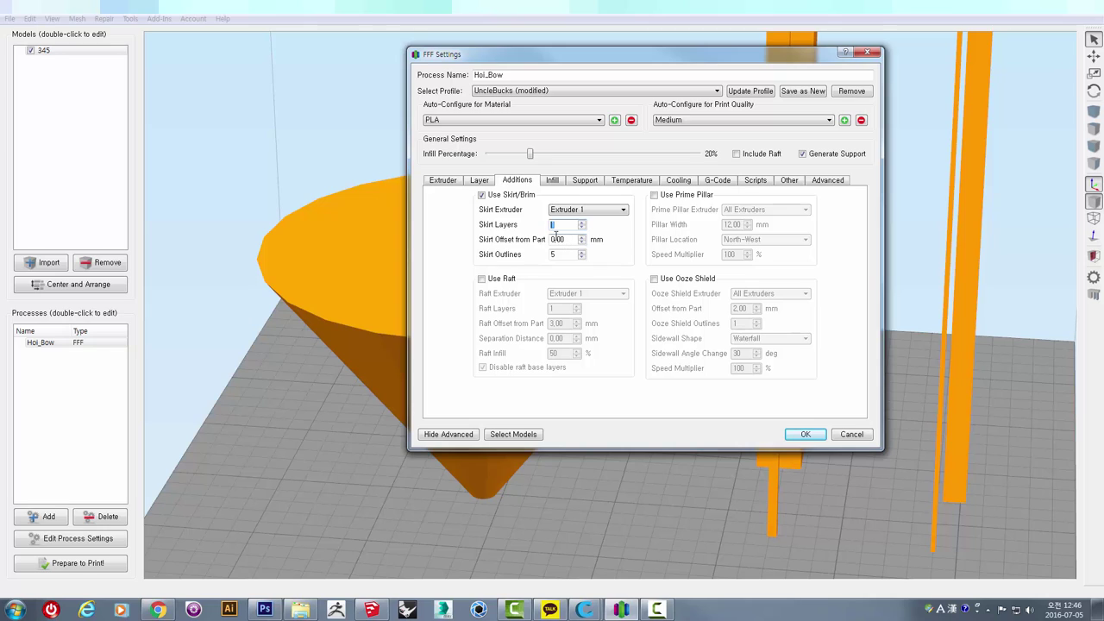
double_click(553, 225)
double_click(556, 254)
type("0")
left_click(805, 434)
- Re-slice the models and inspect the brimmed cone and towers, now estimated at 5 h 56 min
left_click(76, 562)
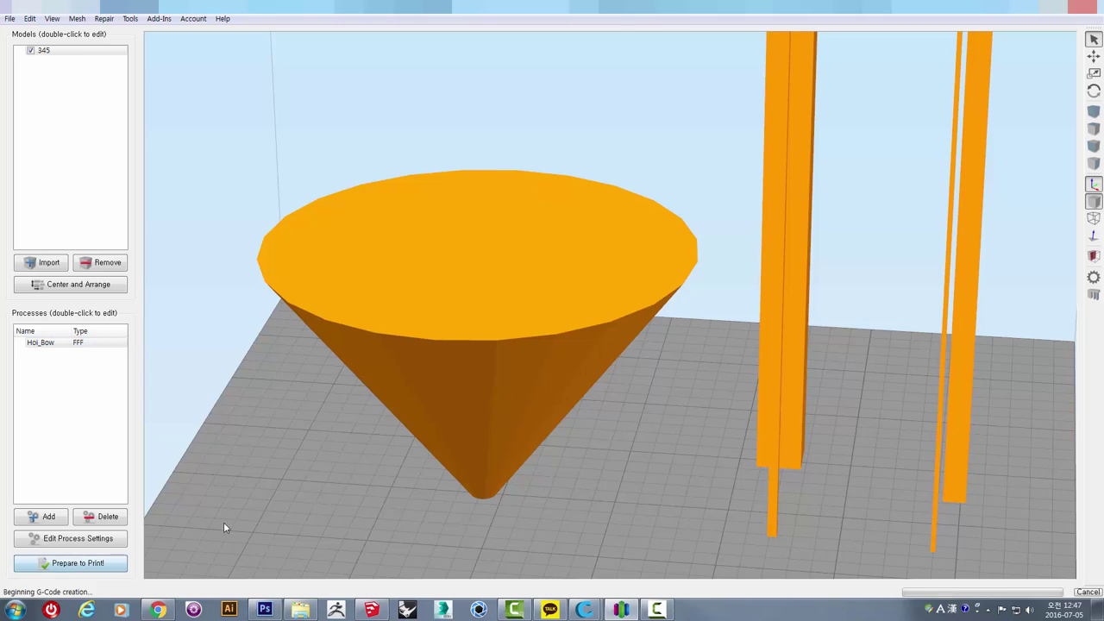
scroll(546, 465, "down", 5)
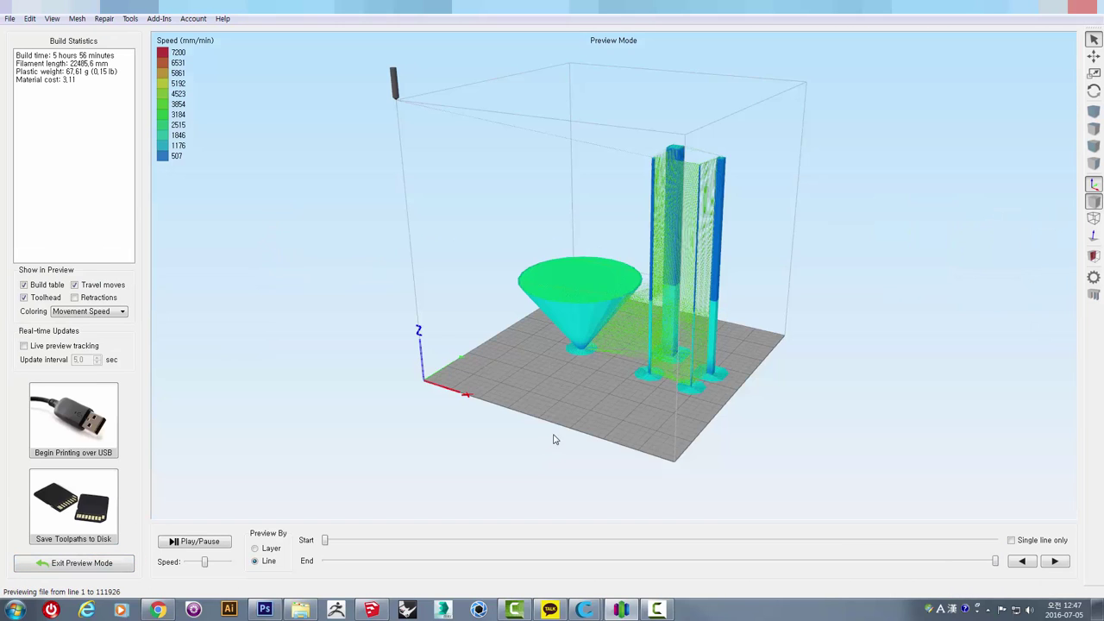
scroll(595, 371, "up", 3)
scroll(602, 376, "up", 2)
right_click_drag(603, 377, 562, 338)
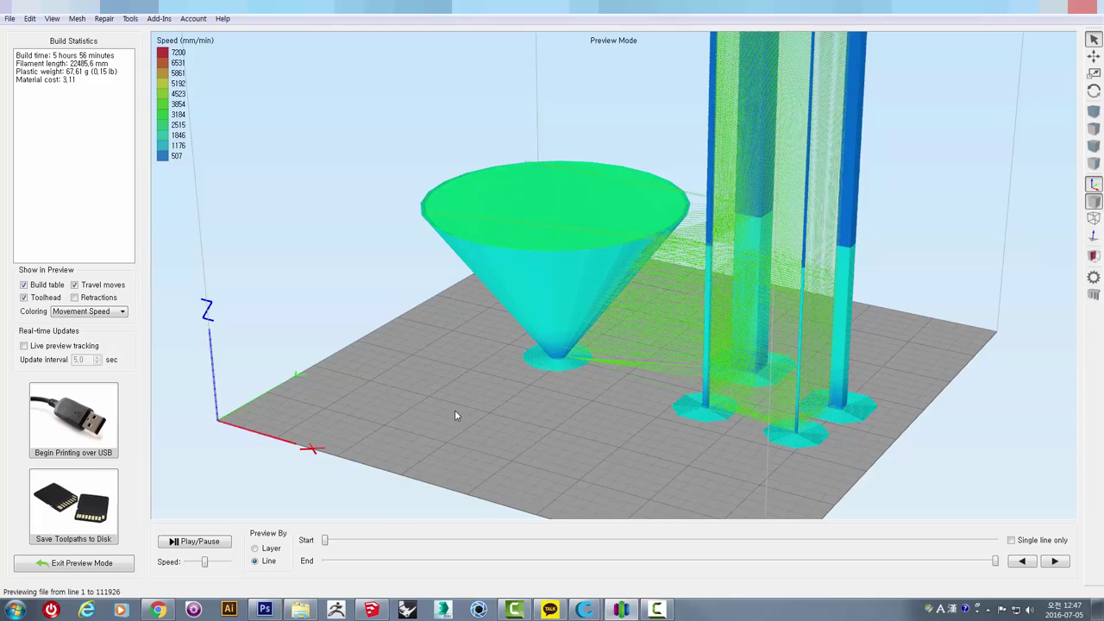
mouse_move(457, 412)
left_mouse_down()
mouse_move(678, 411)
mouse_move(687, 394)
mouse_move(537, 399)
left_mouse_up()
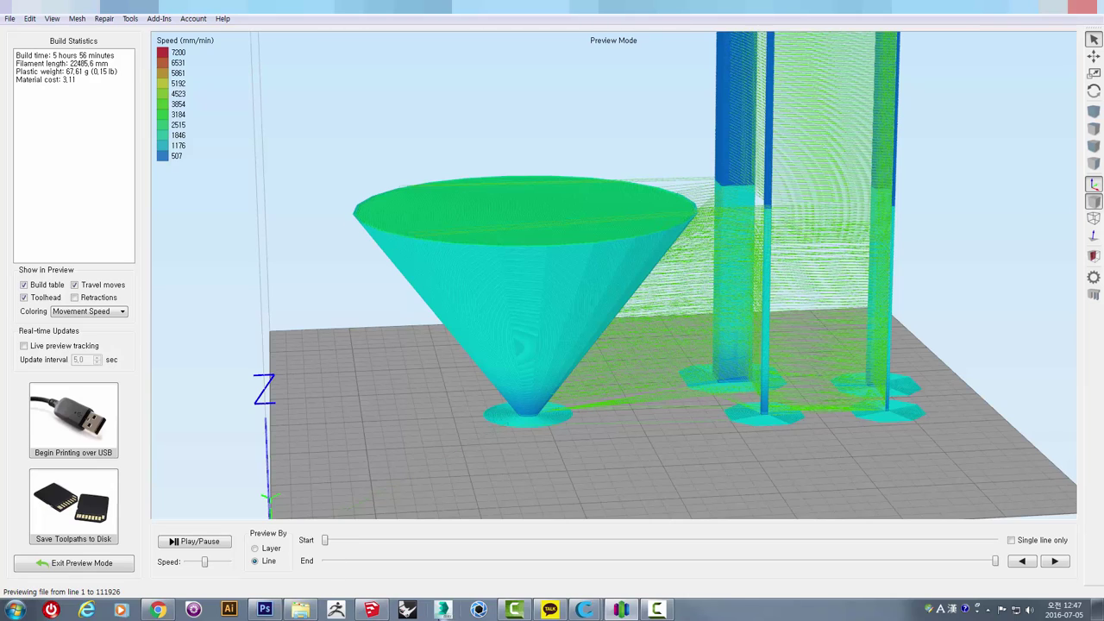
- In Photoshop, set up the Brush Tool with a fine tip and black paint
left_click(265, 609)
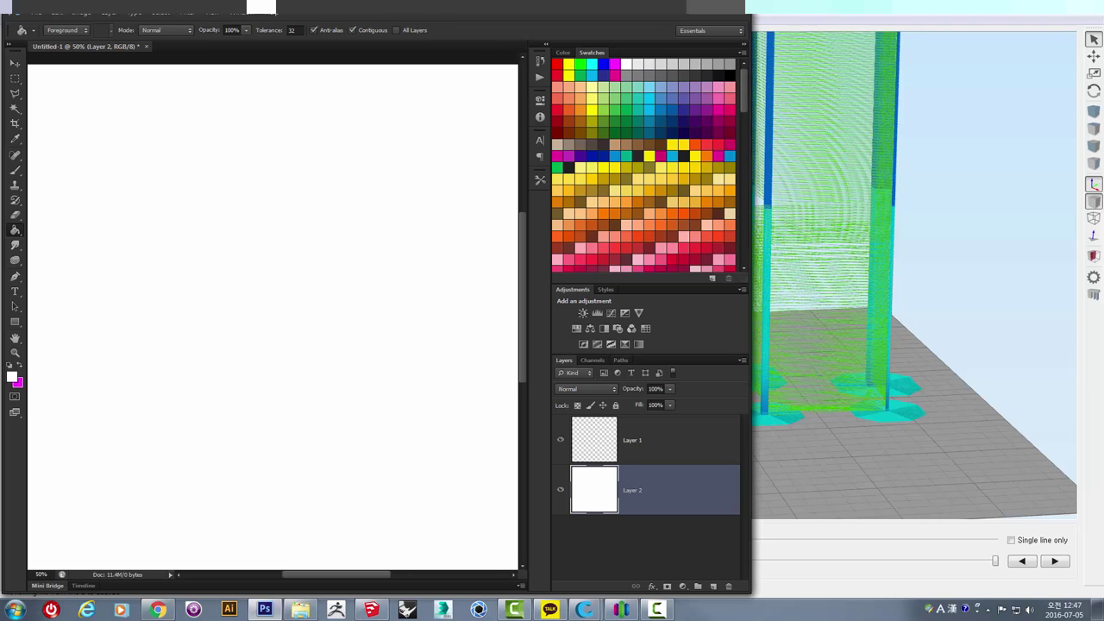
left_click_drag(17, 172, 53, 172)
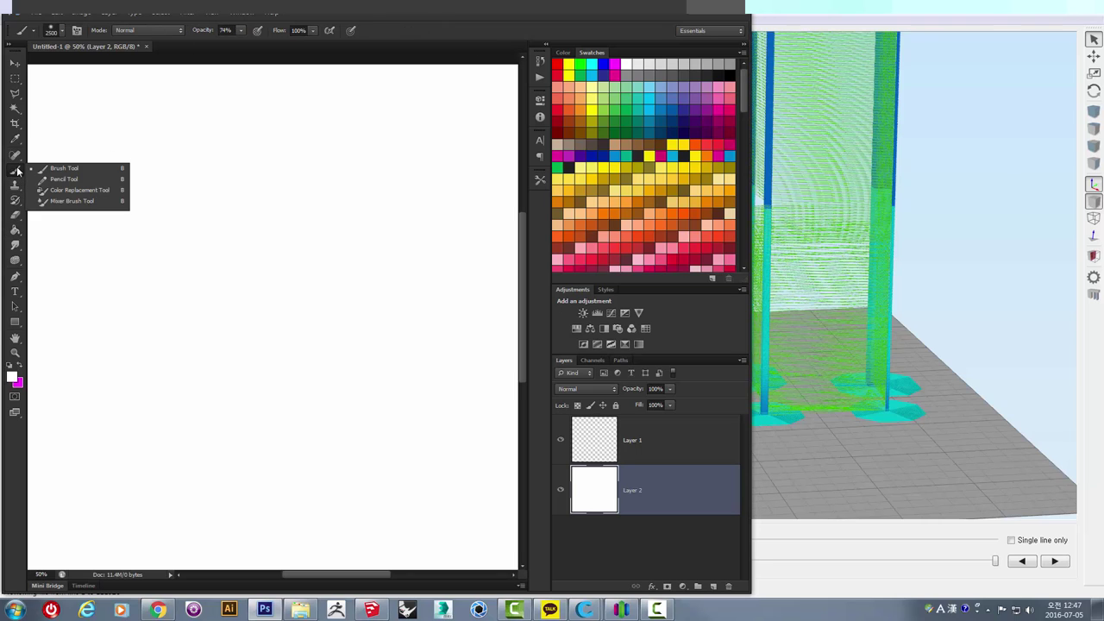
left_click(54, 172)
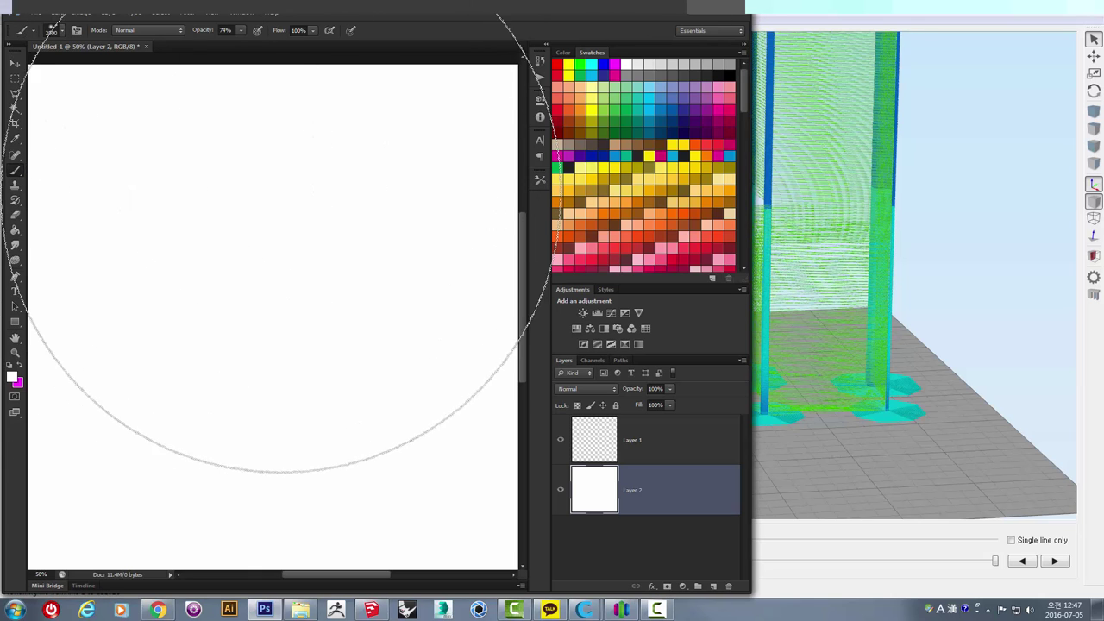
key("bracketleft")
key("bracketleft")
key("bracketleft")
key("bracketleft")
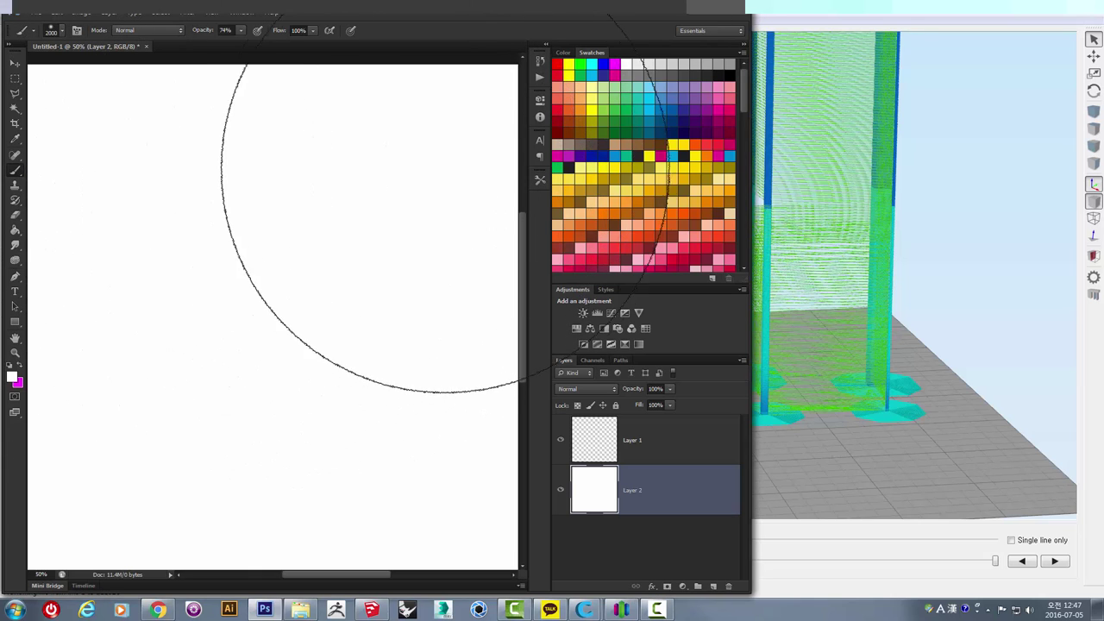
key("bracketleft")
key("bracketleft")
key("bracketleft")
key("bracketleft")
key("bracketleft")
key("bracketleft")
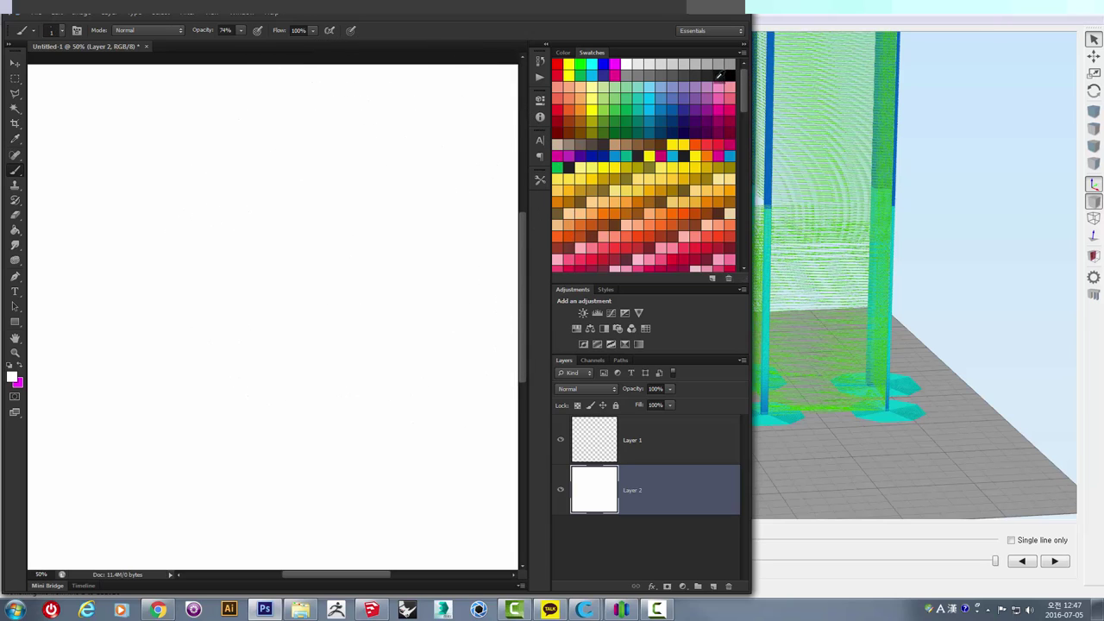
left_click(723, 75)
- Sketch an oval-rimmed cone, a slanted triangular bar and a small nozzle shape above it
left_click_drag(155, 197, 256, 314)
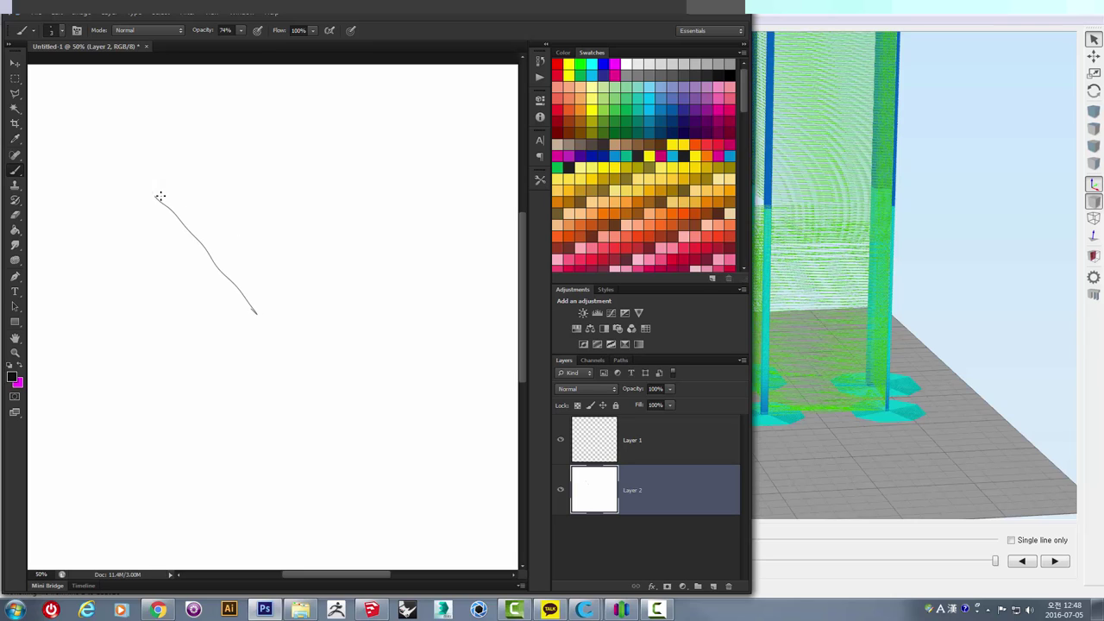
left_click_drag(159, 193, 167, 194)
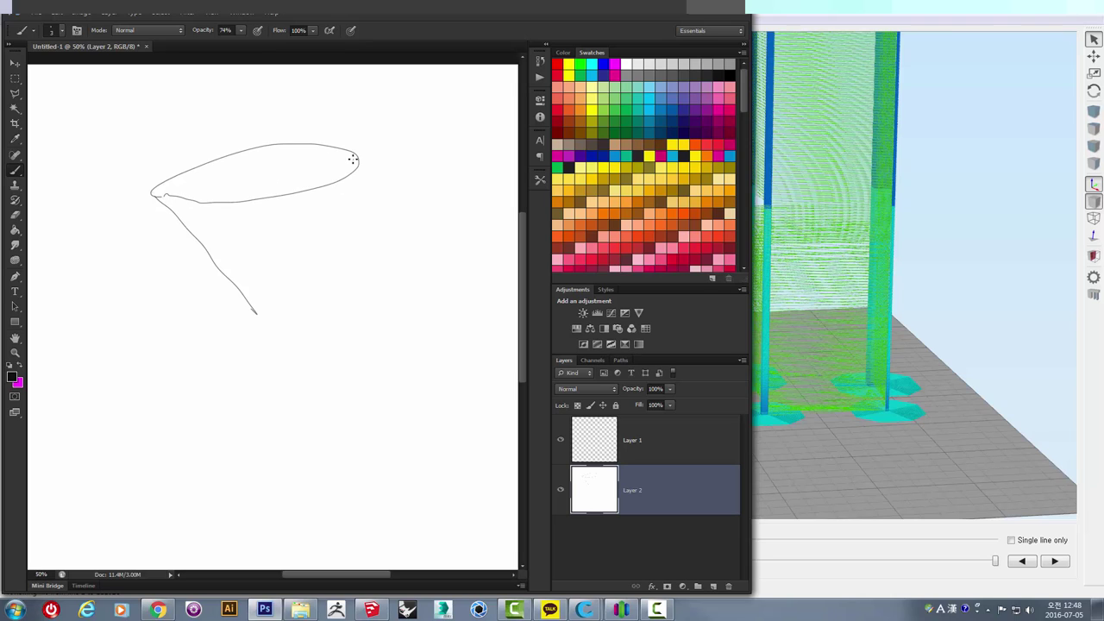
left_click_drag(360, 162, 259, 318)
mouse_move(232, 200)
left_mouse_down()
mouse_move(305, 148)
mouse_move(182, 187)
mouse_move(350, 158)
mouse_move(203, 169)
mouse_move(302, 148)
left_mouse_up()
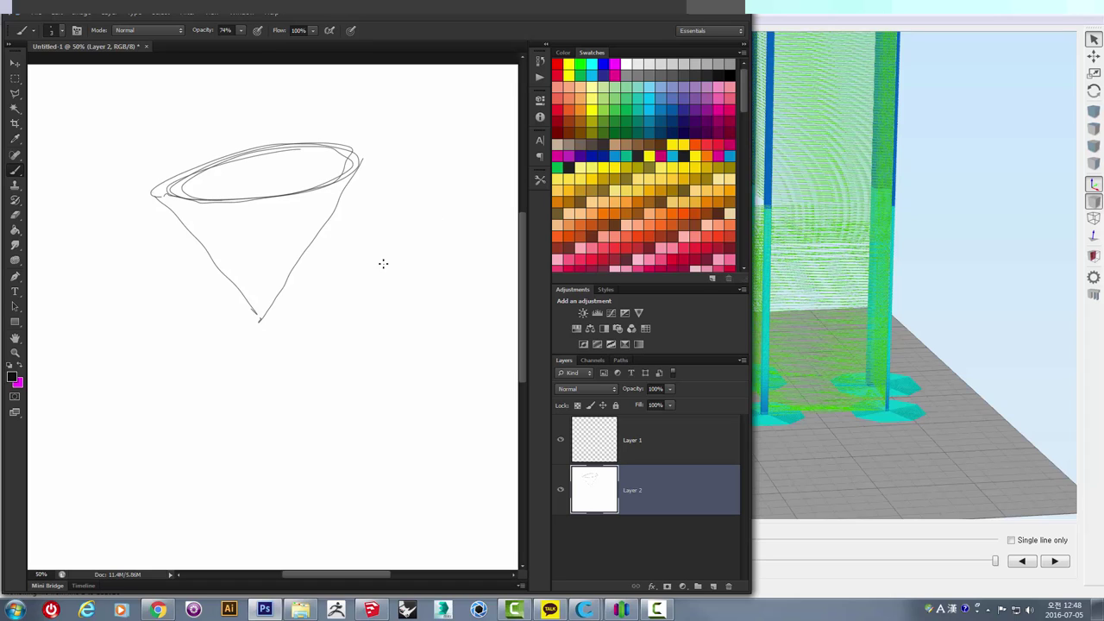
mouse_move(328, 270)
left_mouse_down()
mouse_move(466, 259)
mouse_move(314, 390)
left_mouse_up()
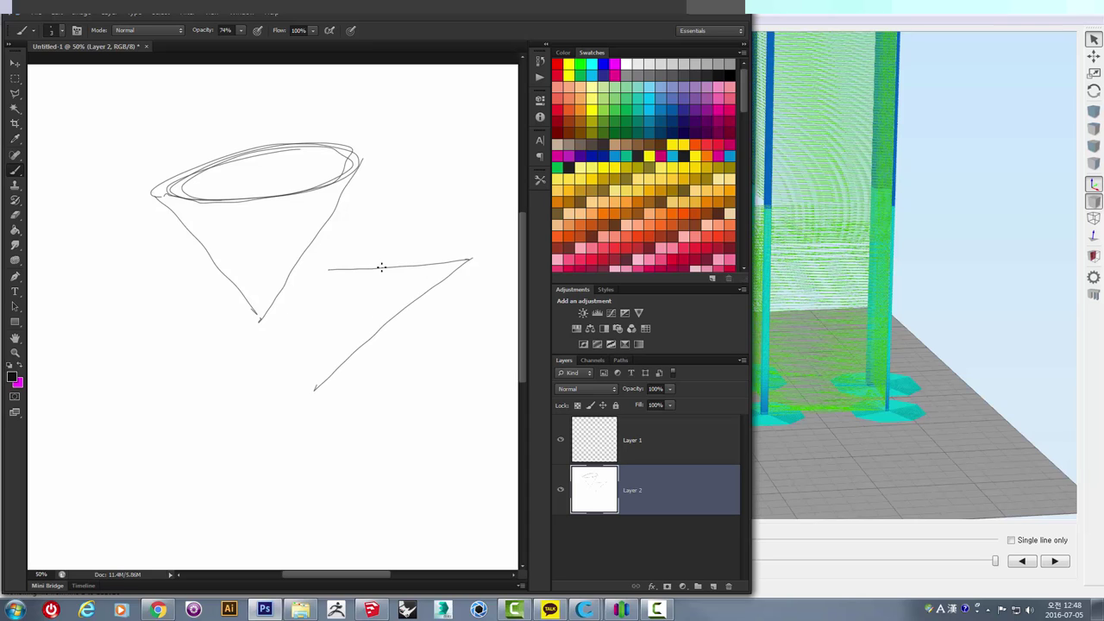
mouse_move(371, 195)
left_mouse_down()
mouse_move(370, 250)
mouse_move(390, 268)
mouse_move(409, 248)
mouse_move(404, 197)
mouse_move(368, 198)
left_mouse_up()
mouse_move(370, 250)
left_mouse_down()
mouse_move(390, 266)
mouse_move(409, 245)
mouse_move(390, 266)
left_mouse_up()
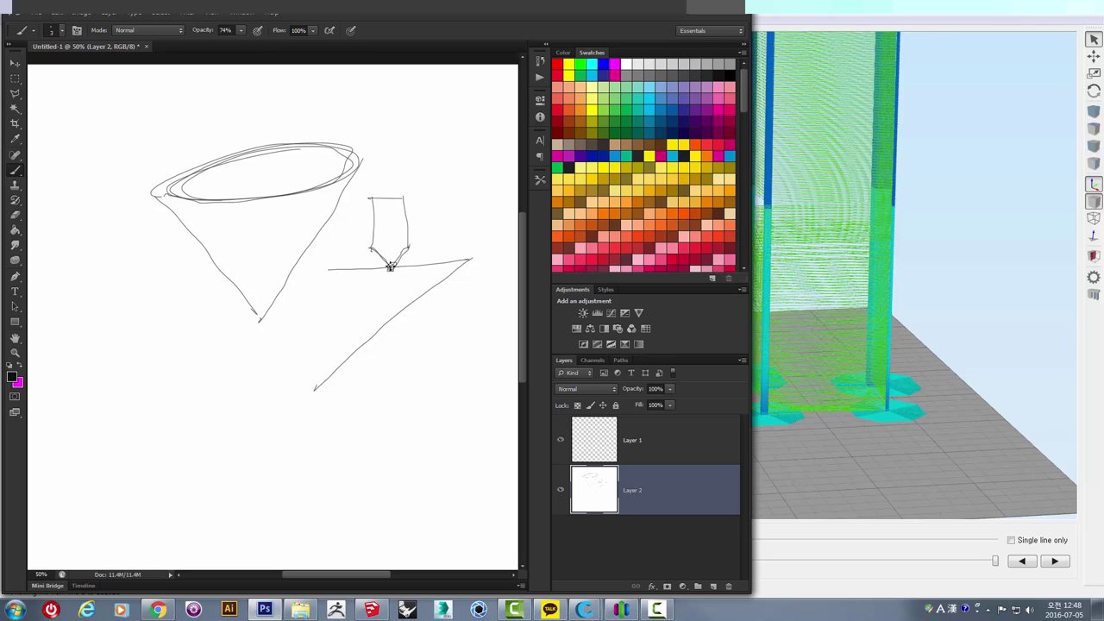
- Paint a red contact mark at the nozzle tip, plus black strokes below it and at the bar's tip
left_click(558, 66)
left_click_drag(382, 270, 336, 270)
left_click(731, 75)
mouse_move(390, 282)
left_mouse_down()
mouse_move(354, 277)
mouse_move(410, 283)
left_mouse_up()
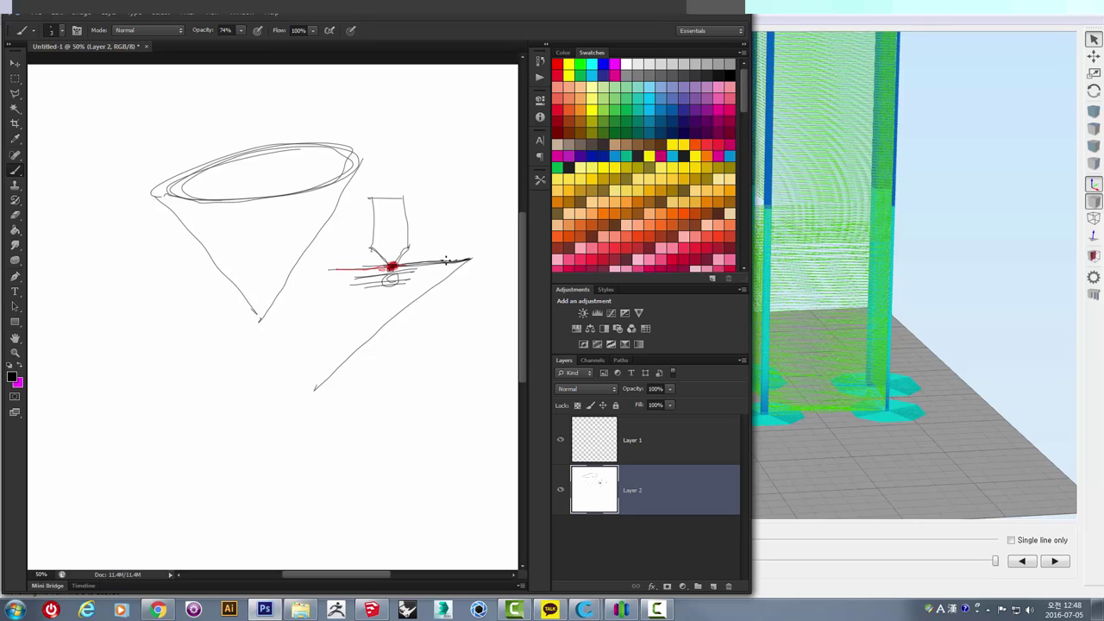
left_click_drag(466, 258, 475, 249)
mouse_move(457, 259)
left_mouse_down()
mouse_move(482, 246)
mouse_move(457, 264)
left_mouse_up()
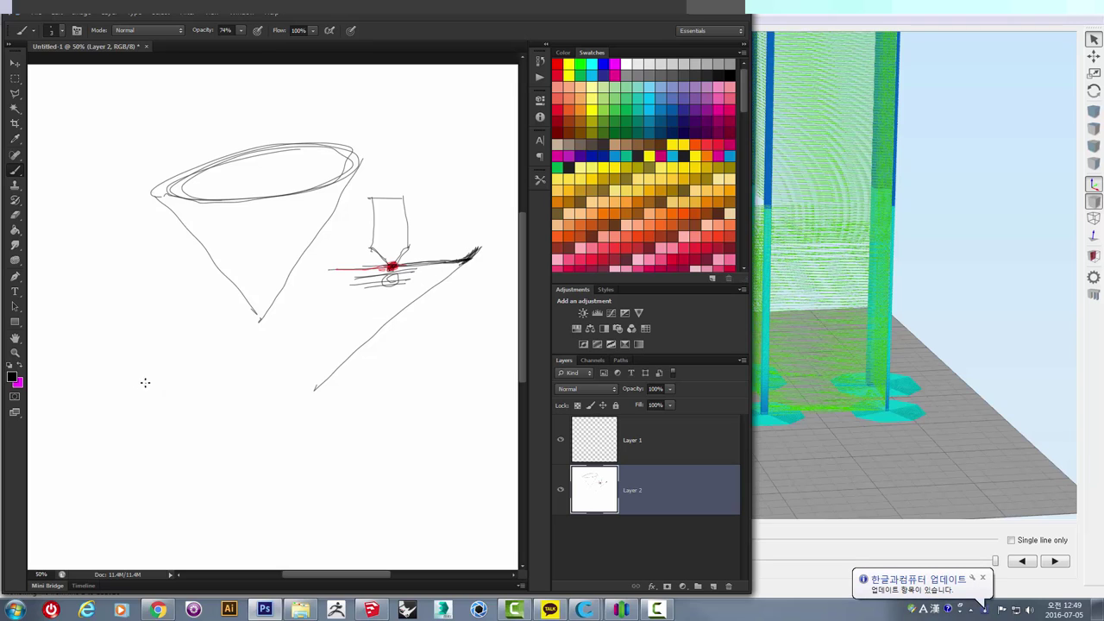
- Sketch small triangles at lower left and in the middle, with uprights rising from the left one
left_click_drag(179, 372, 144, 417)
mouse_move(128, 380)
left_mouse_down()
mouse_move(180, 372)
mouse_move(144, 426)
mouse_move(103, 382)
mouse_move(143, 377)
mouse_move(173, 393)
mouse_move(147, 427)
mouse_move(102, 385)
left_mouse_up()
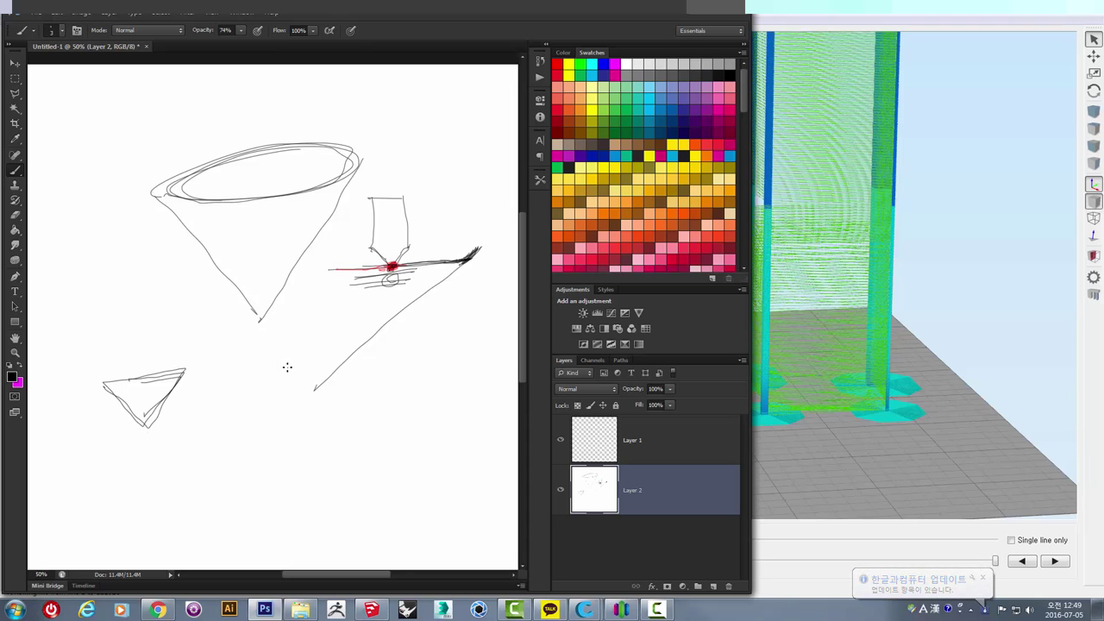
mouse_move(311, 407)
left_mouse_down()
mouse_move(272, 358)
mouse_move(358, 349)
mouse_move(312, 409)
left_mouse_up()
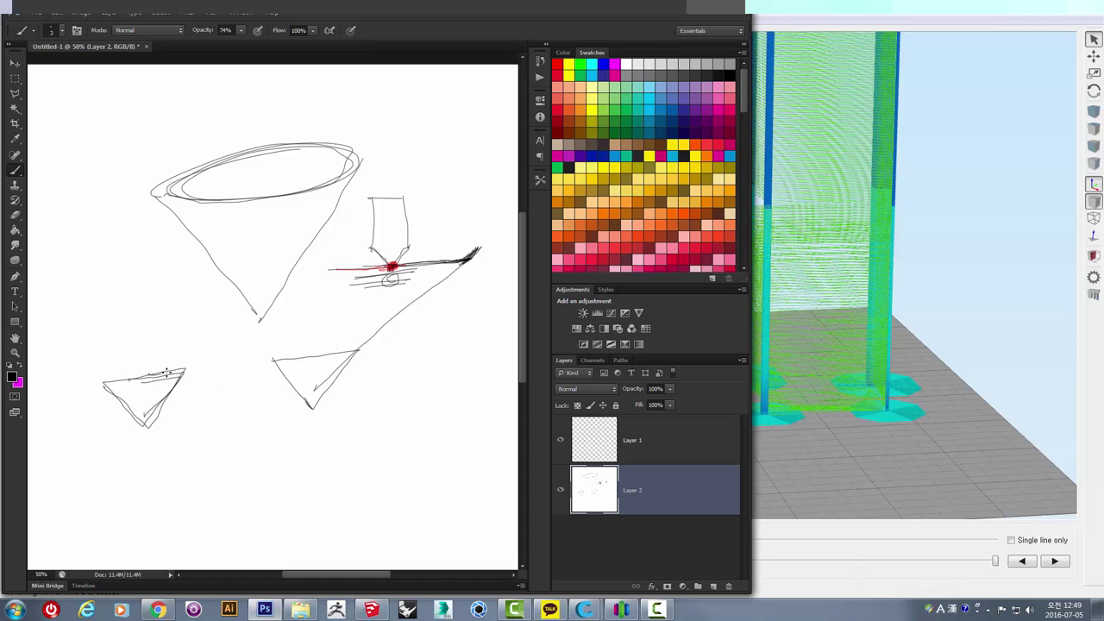
mouse_move(162, 376)
left_mouse_down()
mouse_move(185, 362)
mouse_move(176, 380)
mouse_move(190, 357)
mouse_move(180, 373)
left_mouse_up()
mouse_move(120, 355)
left_mouse_down()
mouse_move(141, 376)
mouse_move(160, 318)
left_mouse_up()
mouse_move(128, 360)
left_mouse_down()
mouse_move(118, 295)
mouse_move(151, 290)
mouse_move(161, 352)
mouse_move(138, 377)
left_mouse_up()
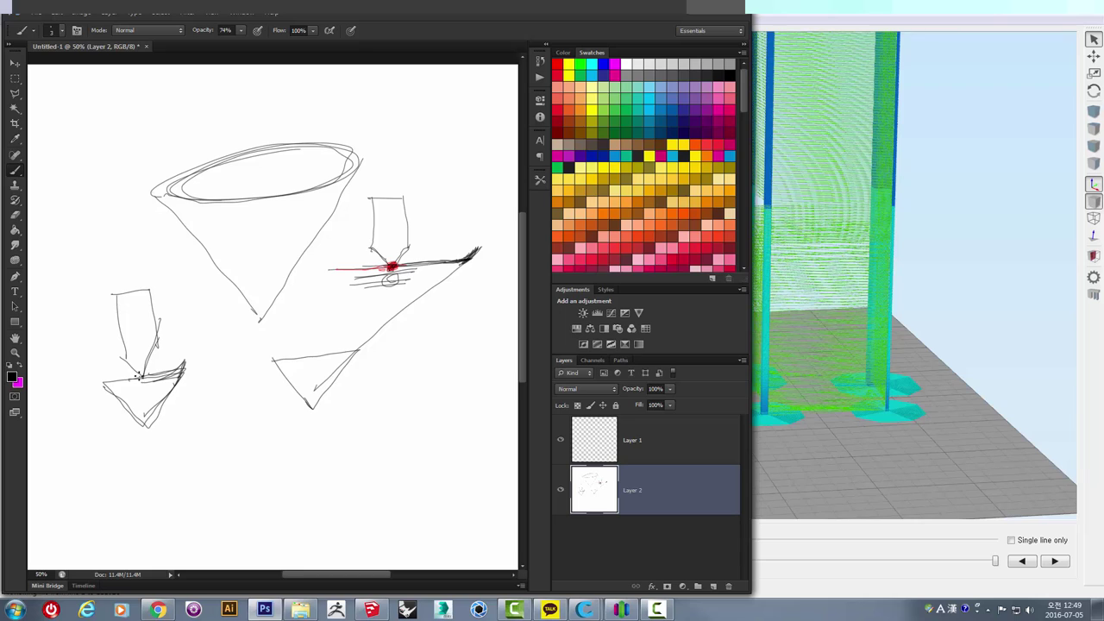
- Draw a box above the left triangle and shade its corner and tip dark
mouse_move(113, 295)
left_mouse_down()
mouse_move(122, 361)
mouse_move(185, 356)
mouse_move(180, 370)
mouse_move(209, 346)
mouse_move(182, 357)
left_mouse_up()
left_click_drag(156, 347, 204, 334)
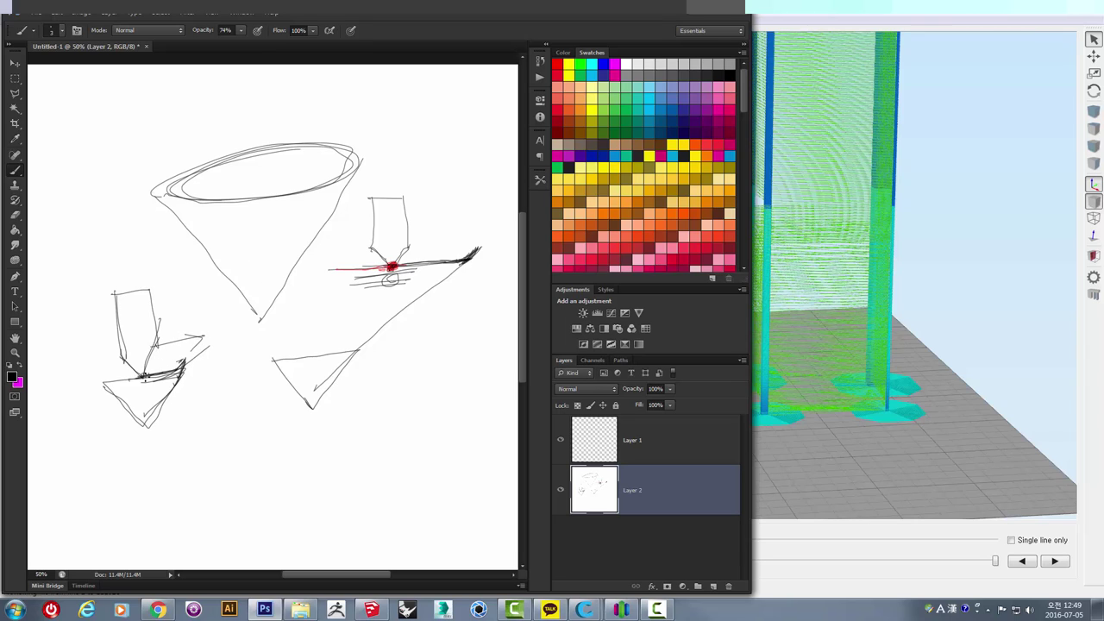
left_click_drag(140, 377, 184, 359)
mouse_move(149, 424)
left_mouse_down()
mouse_move(138, 427)
mouse_move(152, 422)
left_mouse_up()
mouse_move(105, 382)
left_mouse_down()
mouse_move(202, 373)
mouse_move(152, 430)
mouse_move(117, 377)
mouse_move(154, 373)
mouse_move(168, 413)
mouse_move(132, 431)
mouse_move(146, 388)
mouse_move(169, 373)
left_mouse_up()
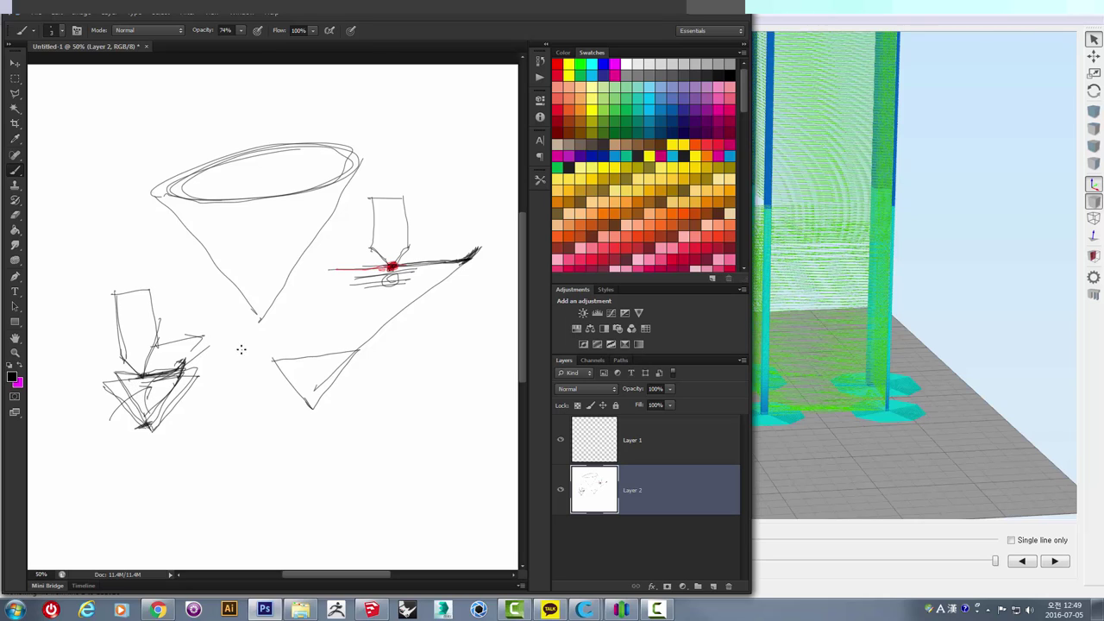
left_click_drag(117, 292, 128, 362)
left_click_drag(205, 346, 186, 366)
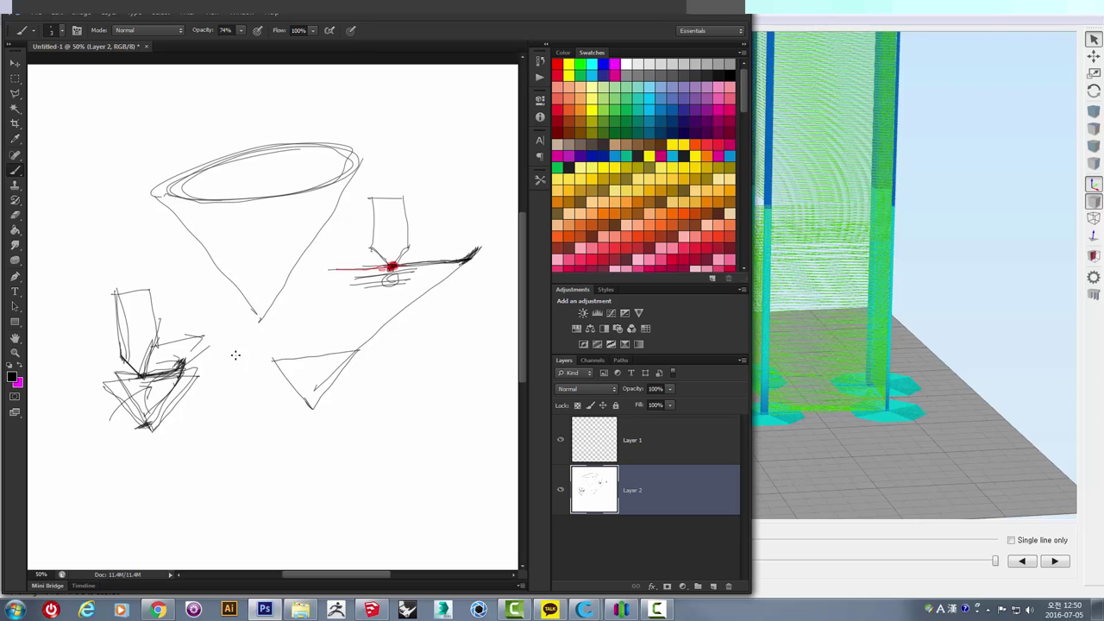
- Hatch lines across the middle triangle's top and circle the left sketch's joint
left_click_drag(270, 357, 365, 344)
left_click_drag(270, 353, 365, 340)
left_click_drag(238, 349, 345, 338)
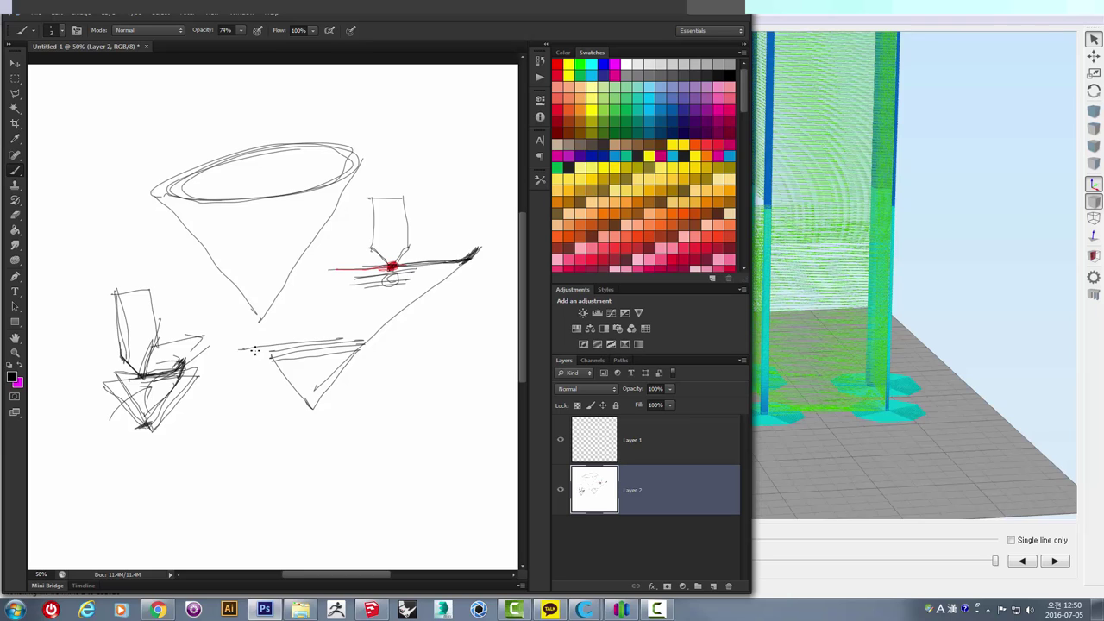
left_click_drag(259, 348, 347, 337)
left_click_drag(231, 346, 339, 335)
left_click_drag(235, 340, 348, 329)
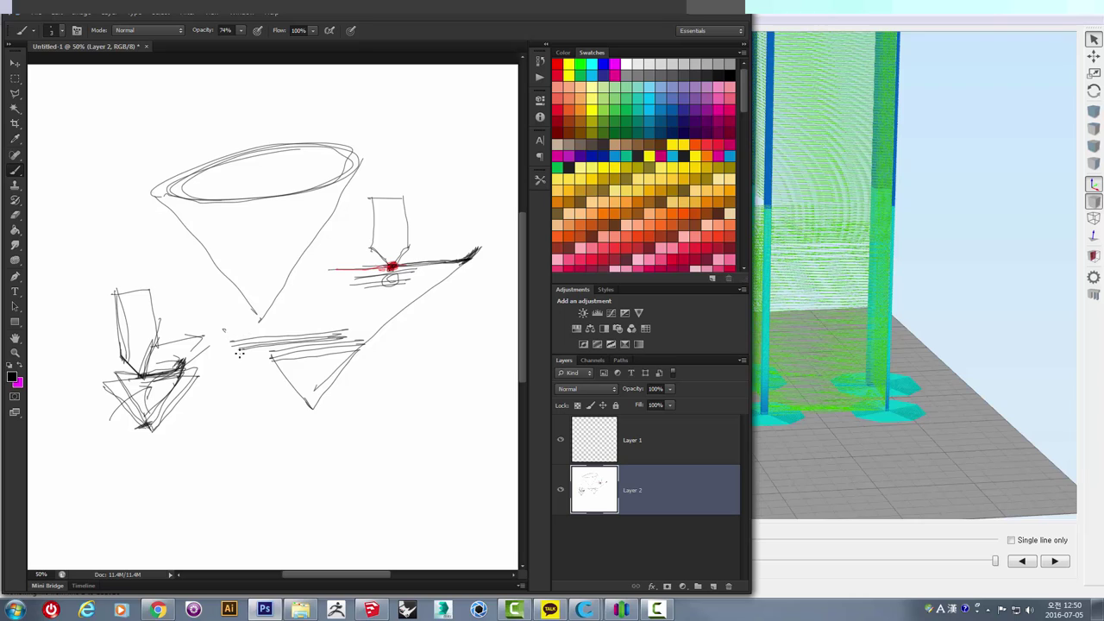
mouse_move(220, 329)
left_mouse_down()
mouse_move(355, 311)
mouse_move(311, 399)
mouse_move(268, 348)
left_mouse_up()
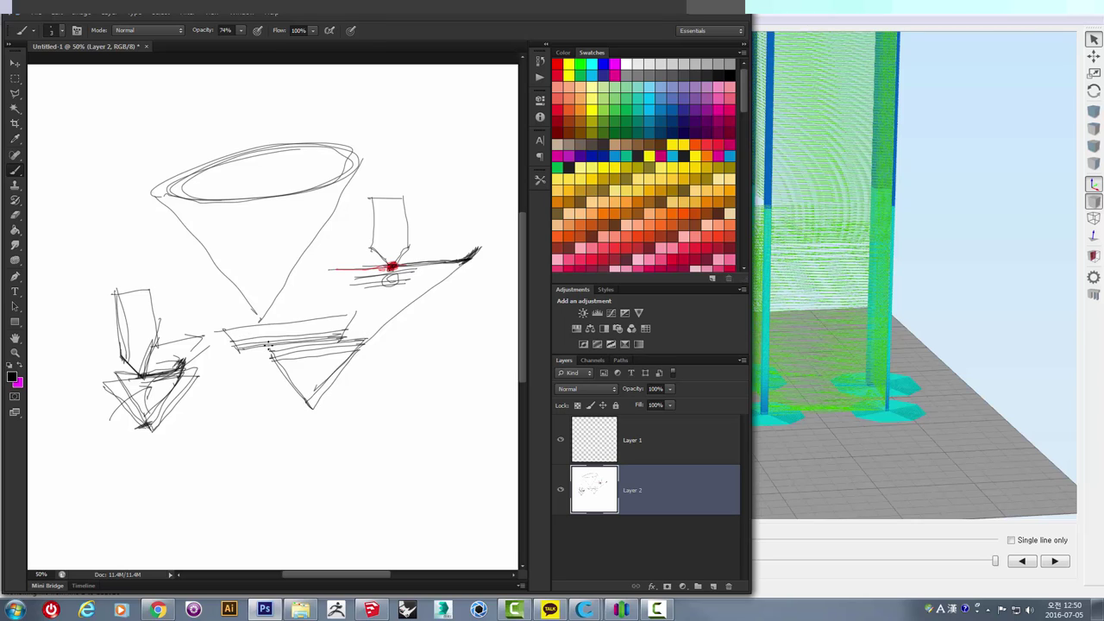
left_click_drag(158, 353, 205, 345)
- Draw two V shapes at the bottom with a small circled box between them
mouse_move(312, 441)
left_mouse_down()
mouse_move(313, 503)
mouse_move(276, 438)
mouse_move(348, 439)
mouse_move(313, 501)
left_mouse_up()
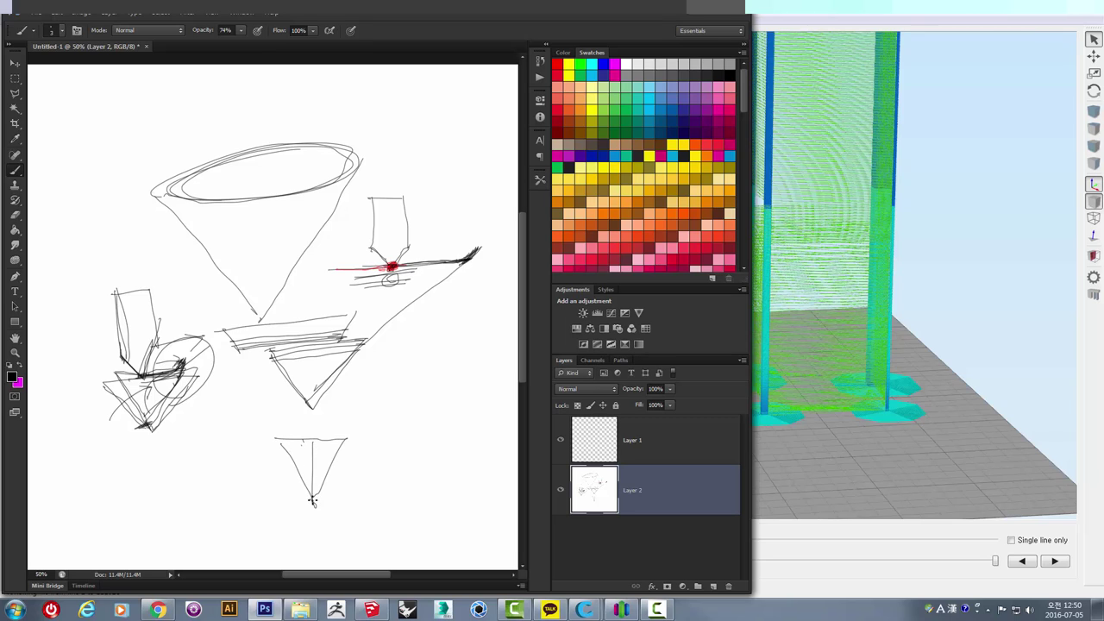
mouse_move(279, 440)
left_mouse_down()
mouse_move(345, 438)
mouse_move(415, 491)
left_mouse_up()
mouse_move(380, 436)
left_mouse_down()
mouse_move(459, 435)
mouse_move(421, 497)
left_mouse_up()
left_click_drag(338, 421, 397, 419)
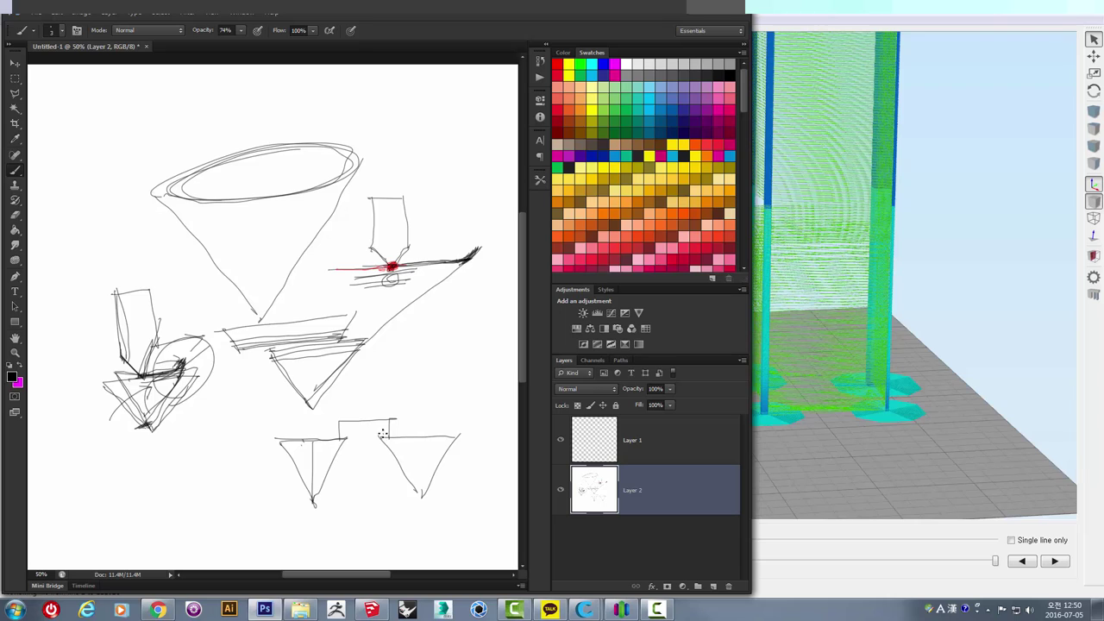
mouse_move(381, 425)
left_mouse_down()
mouse_move(375, 397)
mouse_move(399, 399)
mouse_move(391, 436)
mouse_move(343, 439)
left_mouse_up()
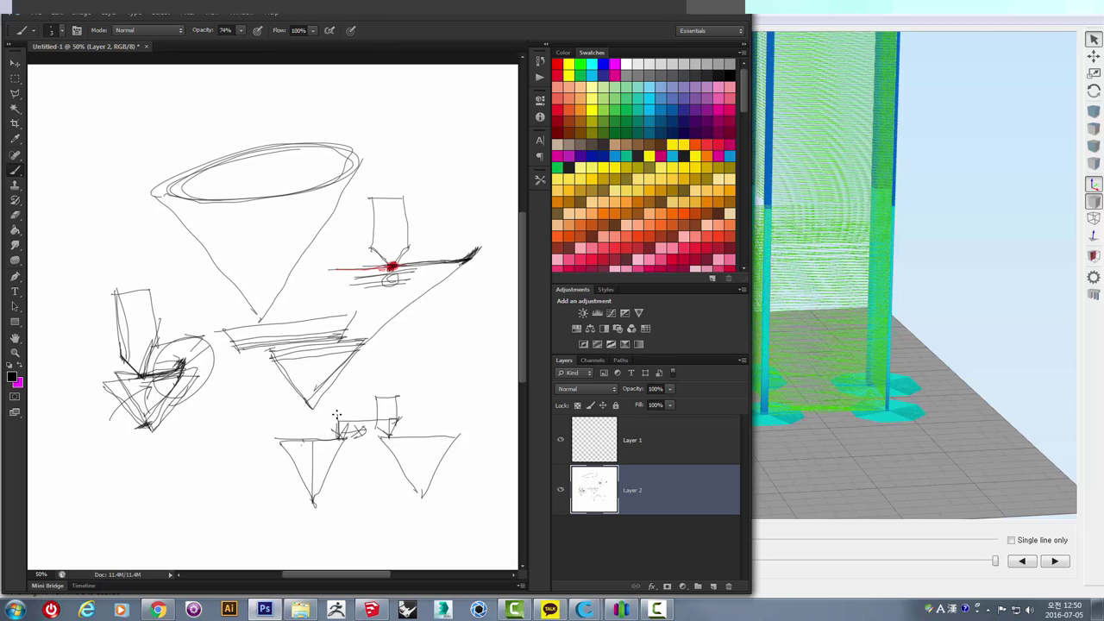
left_click_drag(336, 415, 384, 417)
left_click_drag(402, 462, 369, 429)
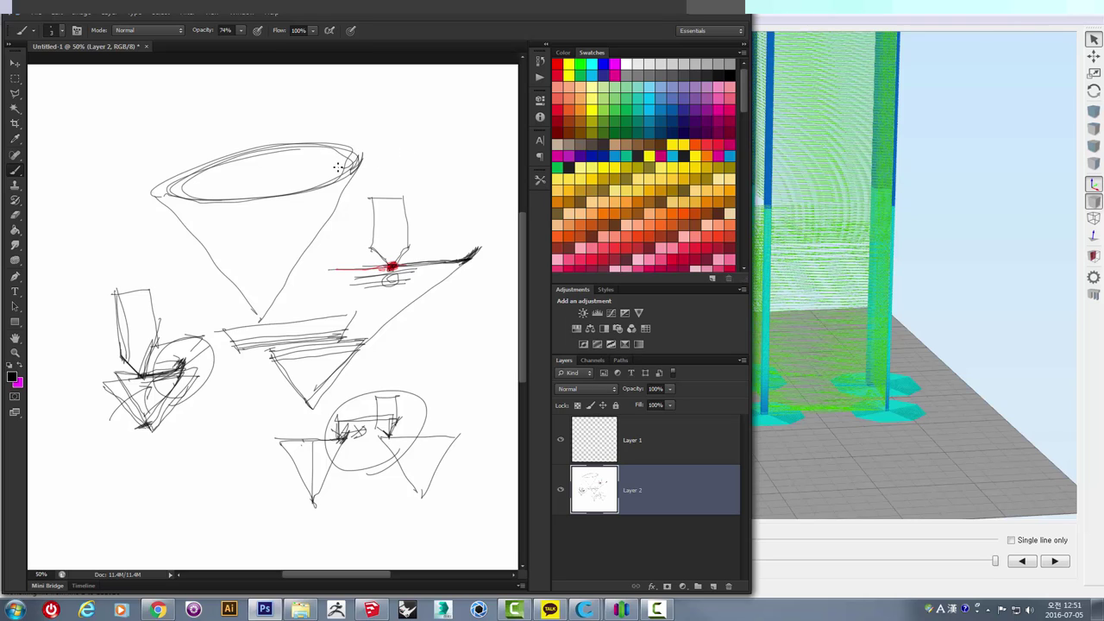
- Retrace the large cone's rim ellipse and add strokes on its left side, then return to Simplify3D
left_click_drag(361, 156, 355, 160)
left_click_drag(292, 145, 233, 189)
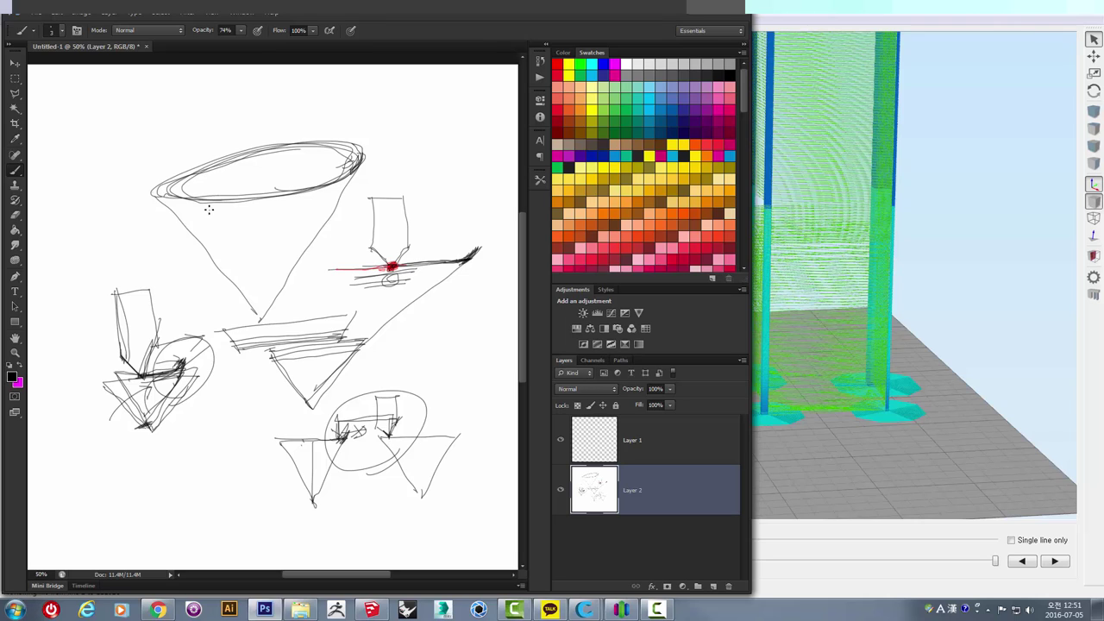
left_click_drag(162, 238, 320, 208)
left_click_drag(185, 221, 193, 244)
left_click(917, 284)
- Orbit the Simplify3D preview to view the brimmed cone and four columns from low side angles
mouse_move(349, 136)
left_mouse_down()
mouse_move(384, 130)
mouse_move(374, 135)
mouse_move(374, 178)
mouse_move(419, 222)
mouse_move(365, 242)
mouse_move(320, 168)
mouse_move(365, 136)
mouse_move(434, 137)
mouse_move(385, 170)
mouse_move(350, 219)
left_mouse_up()
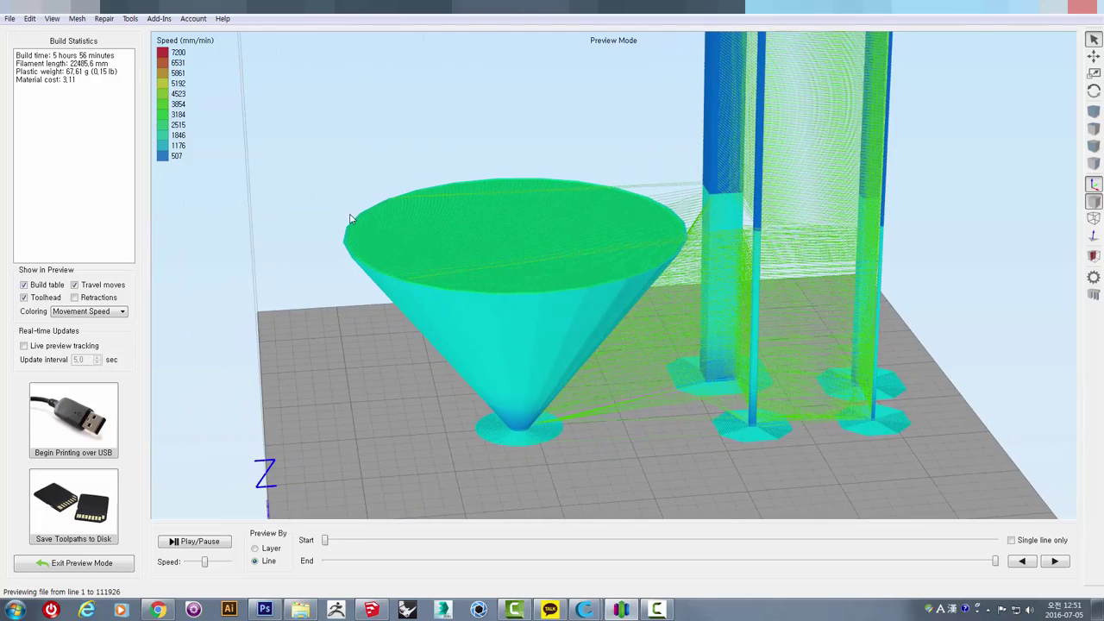
mouse_move(621, 177)
left_mouse_down()
mouse_move(655, 164)
mouse_move(601, 125)
mouse_move(438, 127)
mouse_move(575, 140)
mouse_move(635, 176)
left_mouse_up()
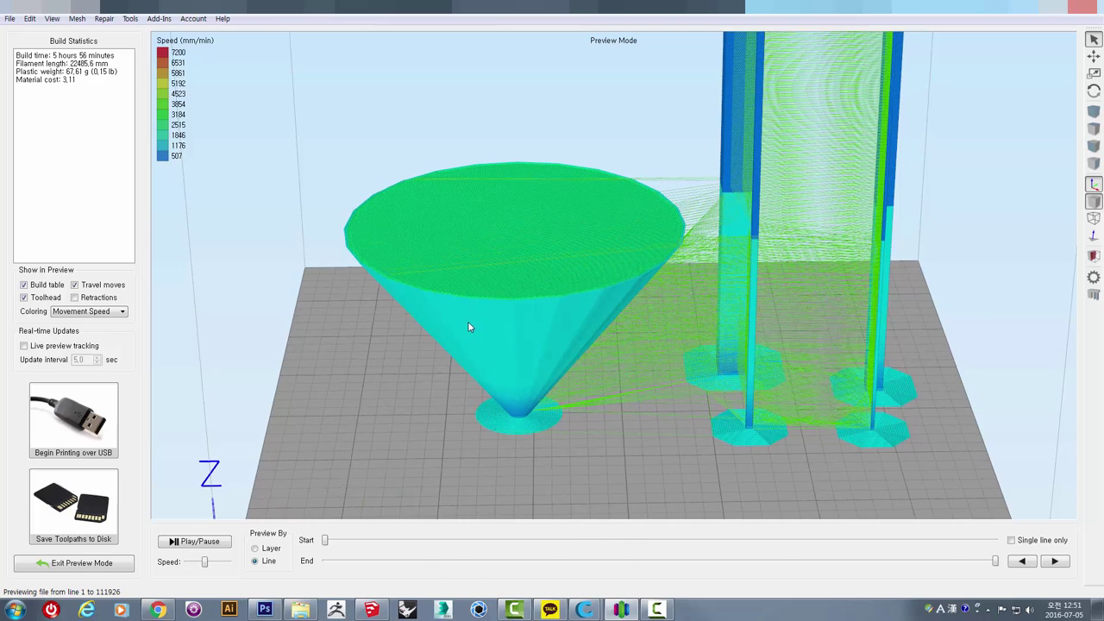
mouse_move(412, 134)
left_mouse_down()
mouse_move(383, 136)
mouse_move(336, 167)
mouse_move(487, 87)
mouse_move(592, 98)
mouse_move(437, 165)
mouse_move(412, 118)
mouse_move(567, 231)
left_mouse_up()
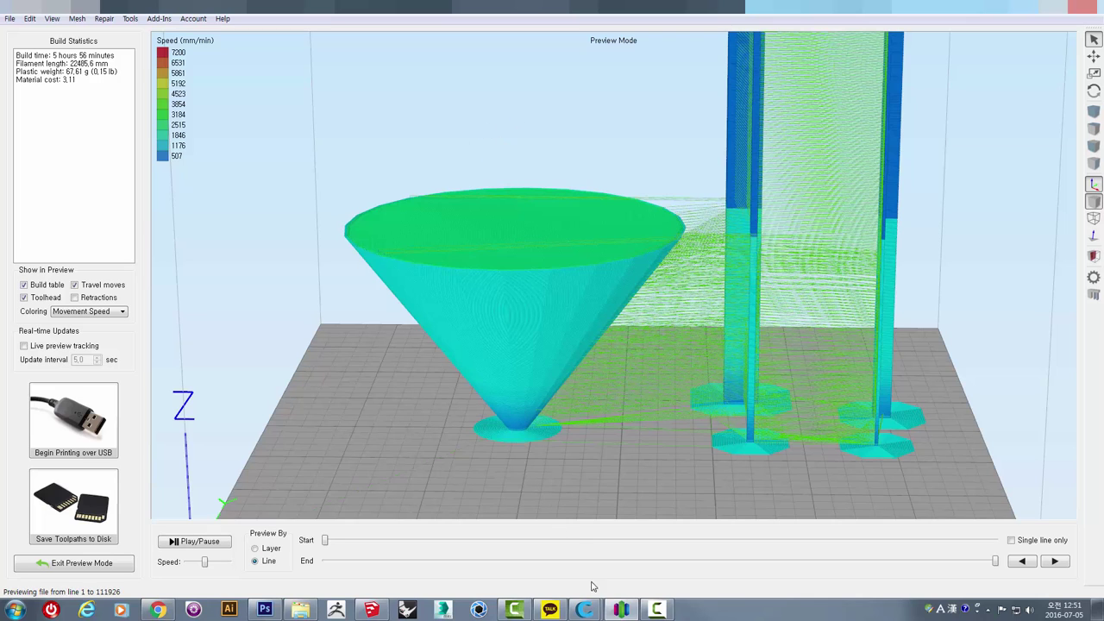
- In SketchUp, frame the model and select both slanted bar boxes
left_click(378, 611)
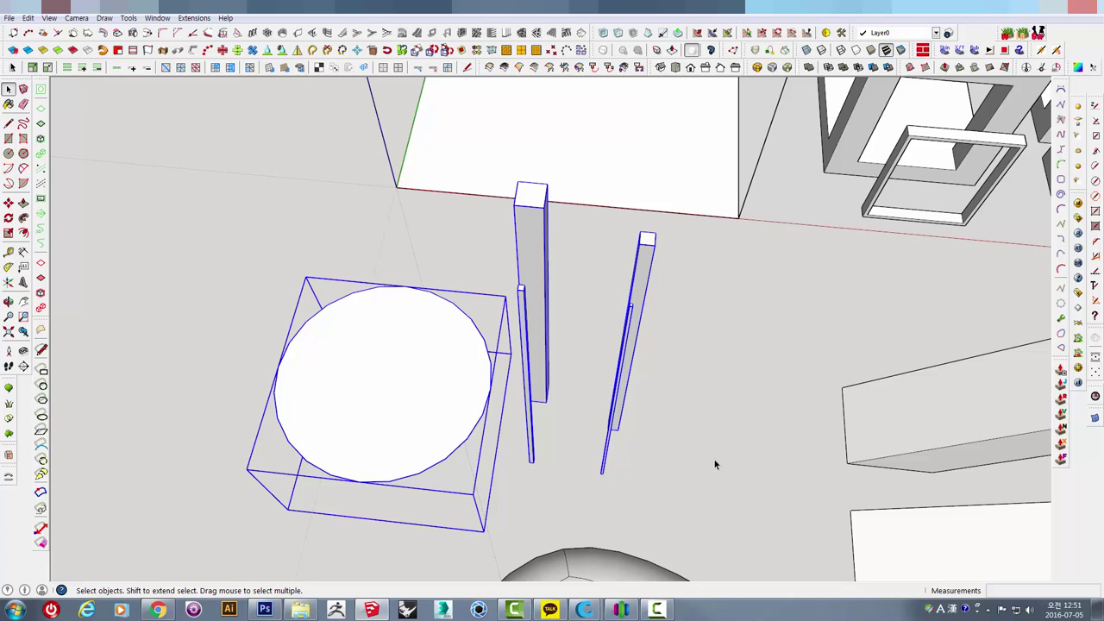
left_click(716, 453)
key("o")
key("space")
scroll(739, 363, "down", 10)
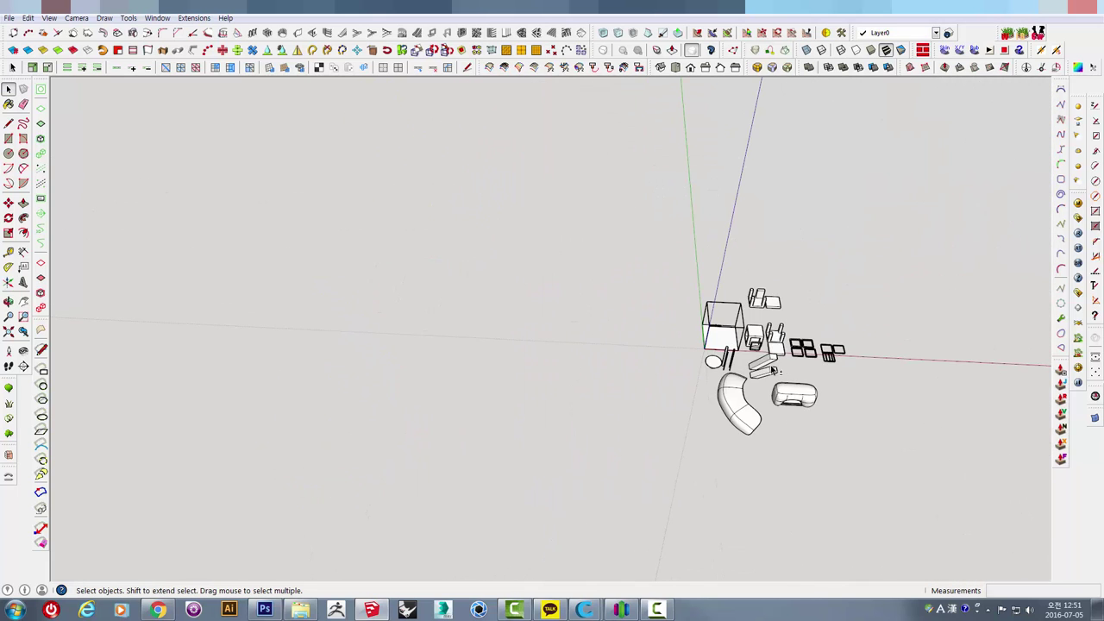
middle_click_drag(739, 362, 626, 353)
scroll(627, 353, "up", 2)
scroll(627, 353, "up", 1)
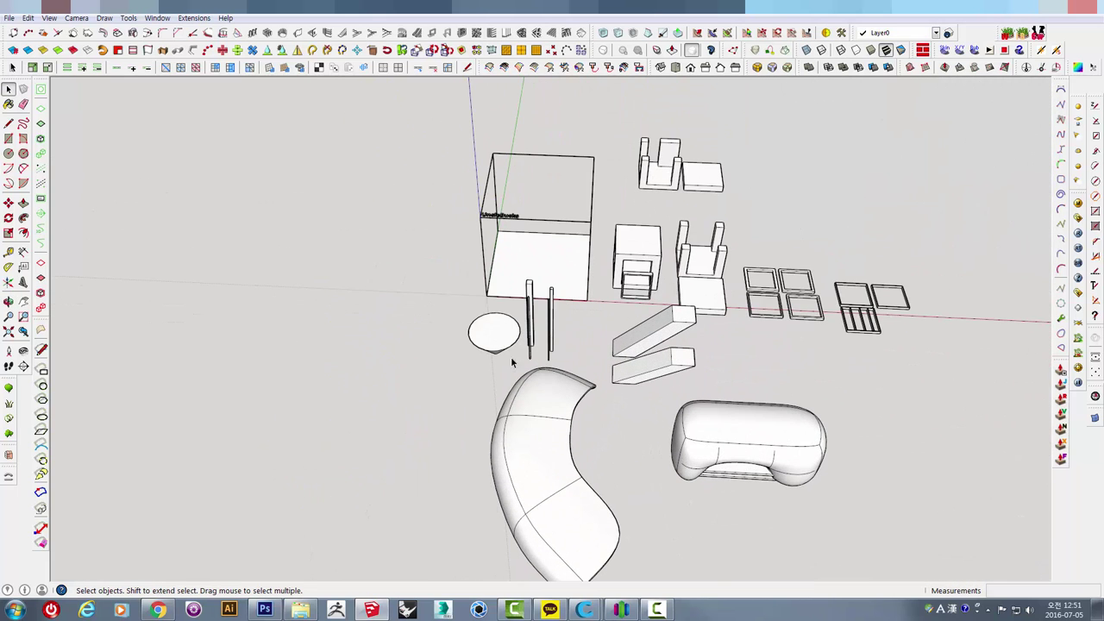
scroll(690, 299, "up", 3)
scroll(698, 328, "up", 2)
scroll(675, 343, "down", 4)
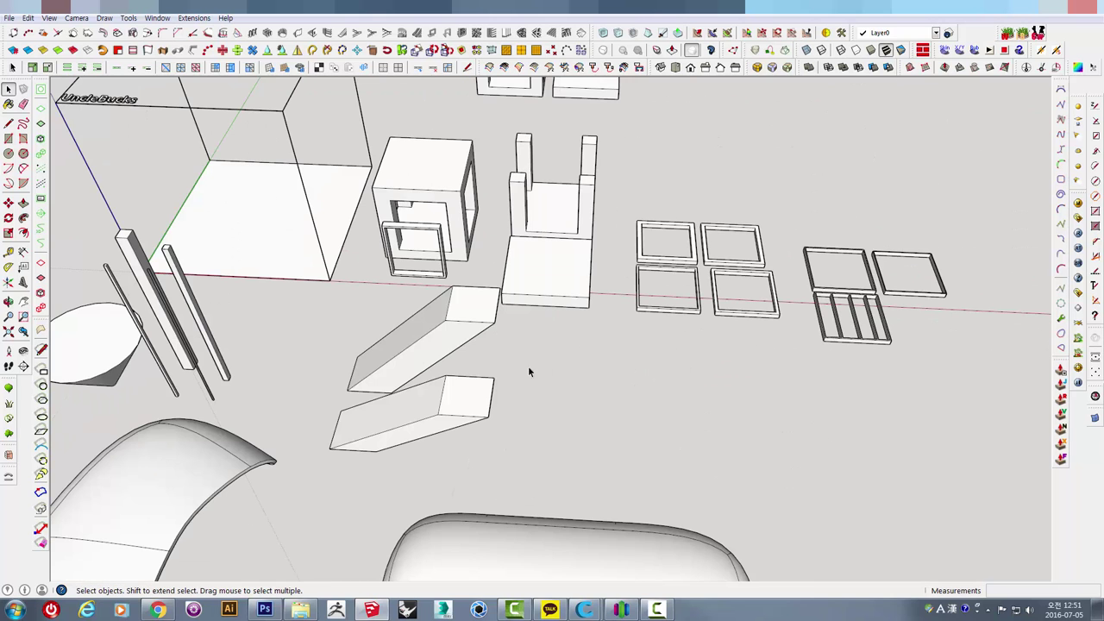
mouse_move(528, 366)
middle_mouse_down()
mouse_move(523, 358)
mouse_move(612, 359)
middle_mouse_up()
key("space")
left_click_drag(608, 440, 405, 264)
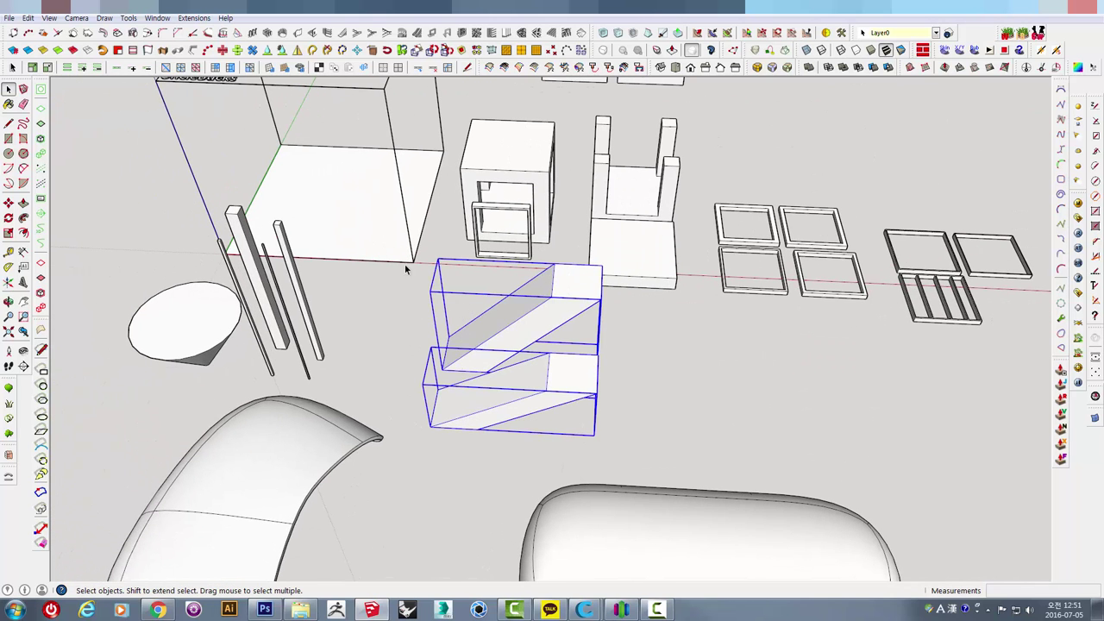
- Export only the selected boxes as an STL file under a new name, then return to Simplify3D
left_click(8, 18)
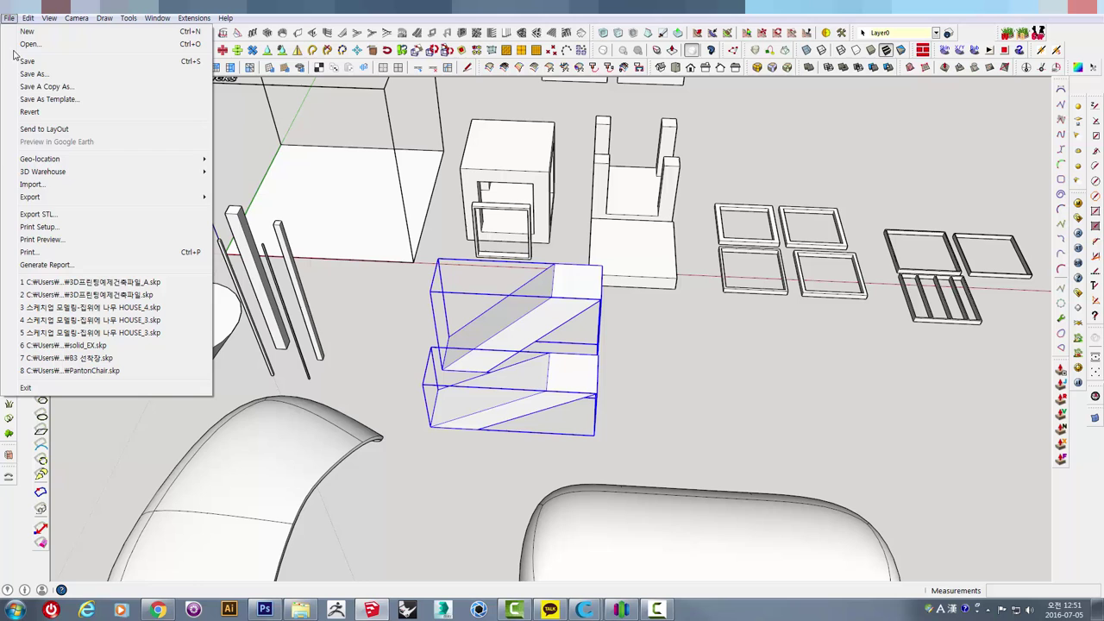
left_click(38, 215)
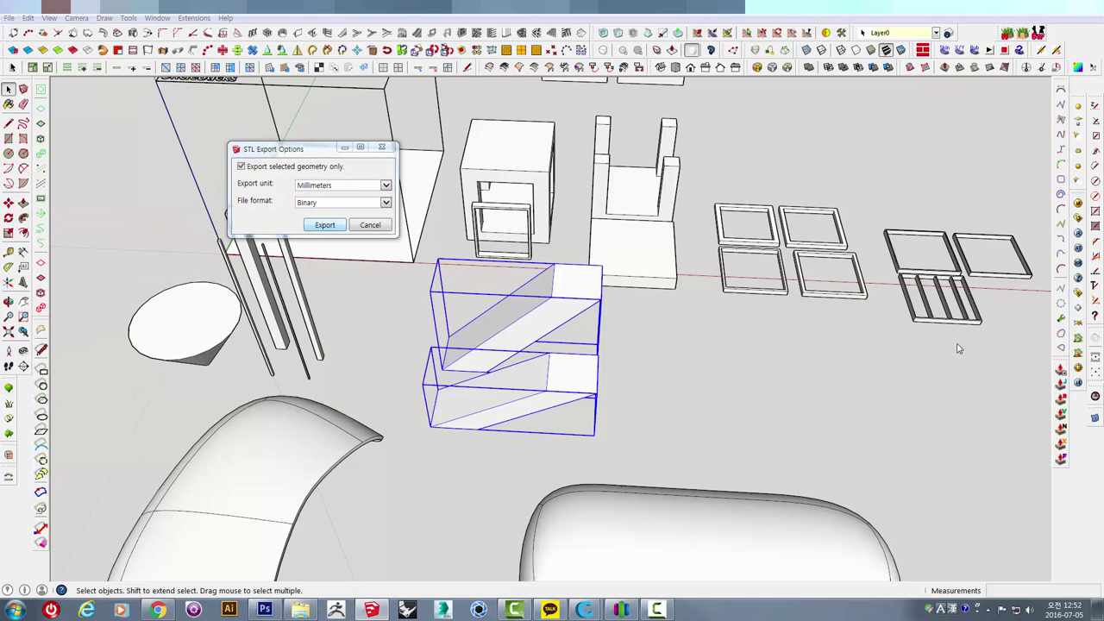
left_click(332, 224)
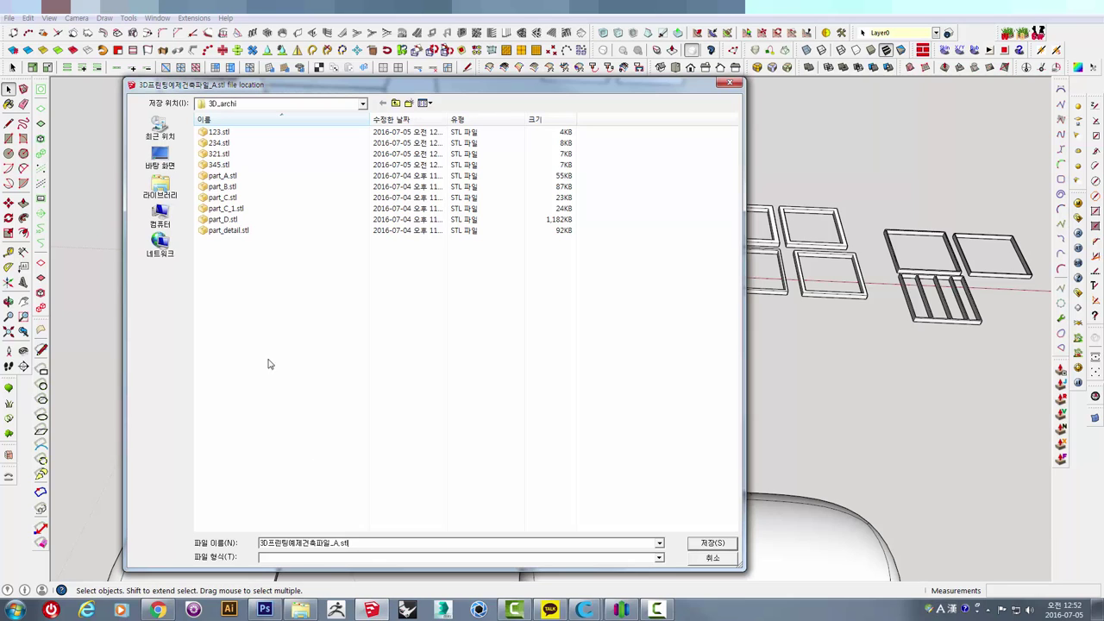
left_click_drag(358, 544, 151, 541)
type("456")
left_click(712, 543)
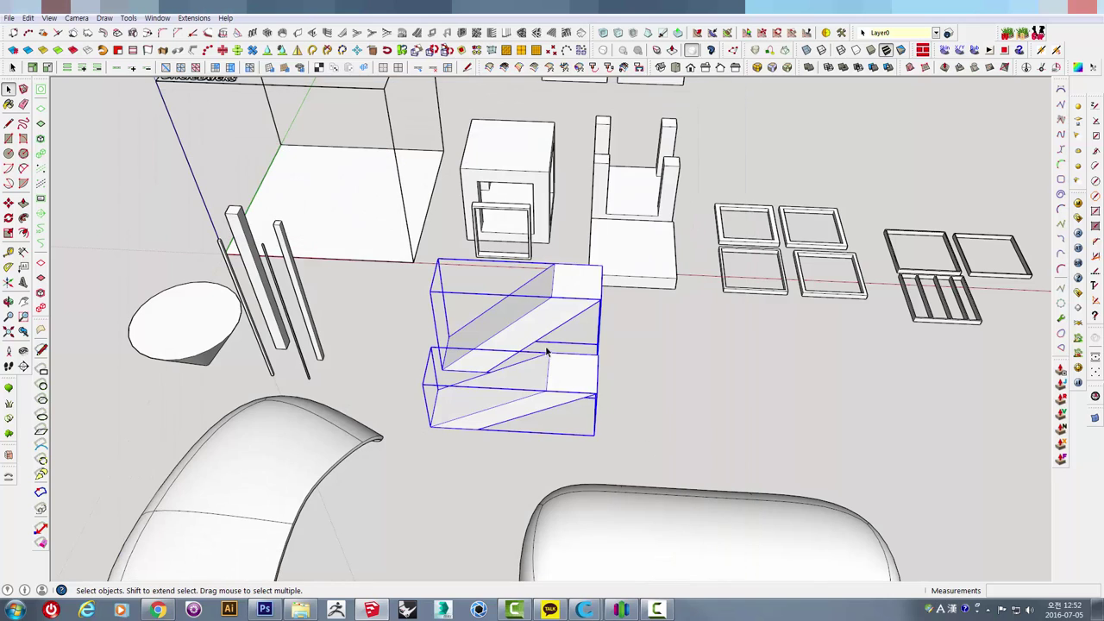
mouse_move(496, 361)
middle_mouse_down()
mouse_move(505, 382)
mouse_move(562, 330)
middle_mouse_up()
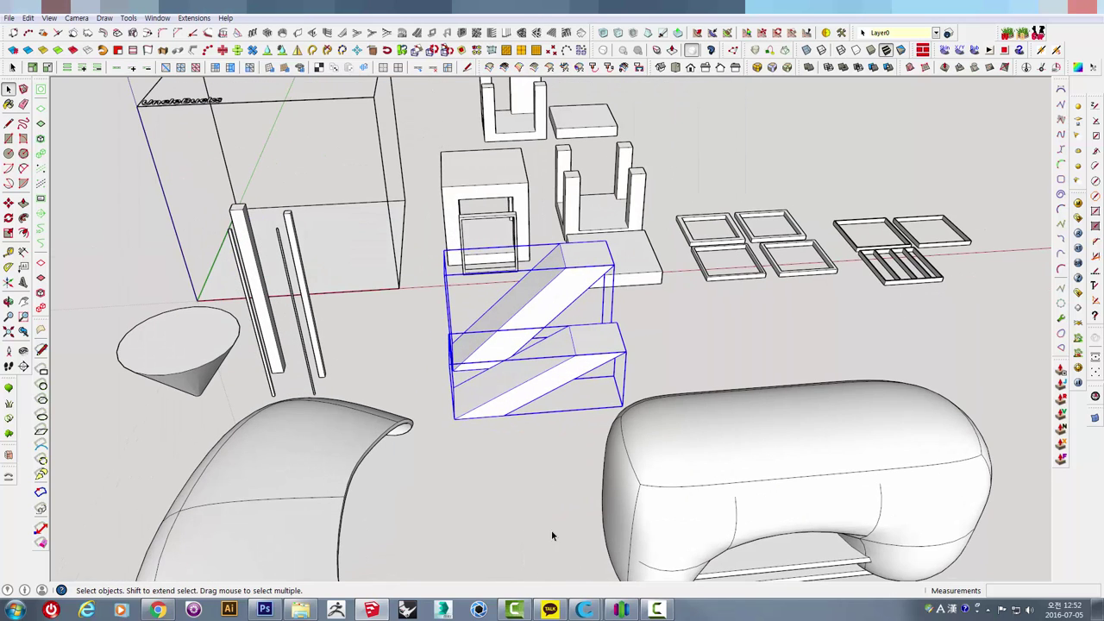
left_click(619, 610)
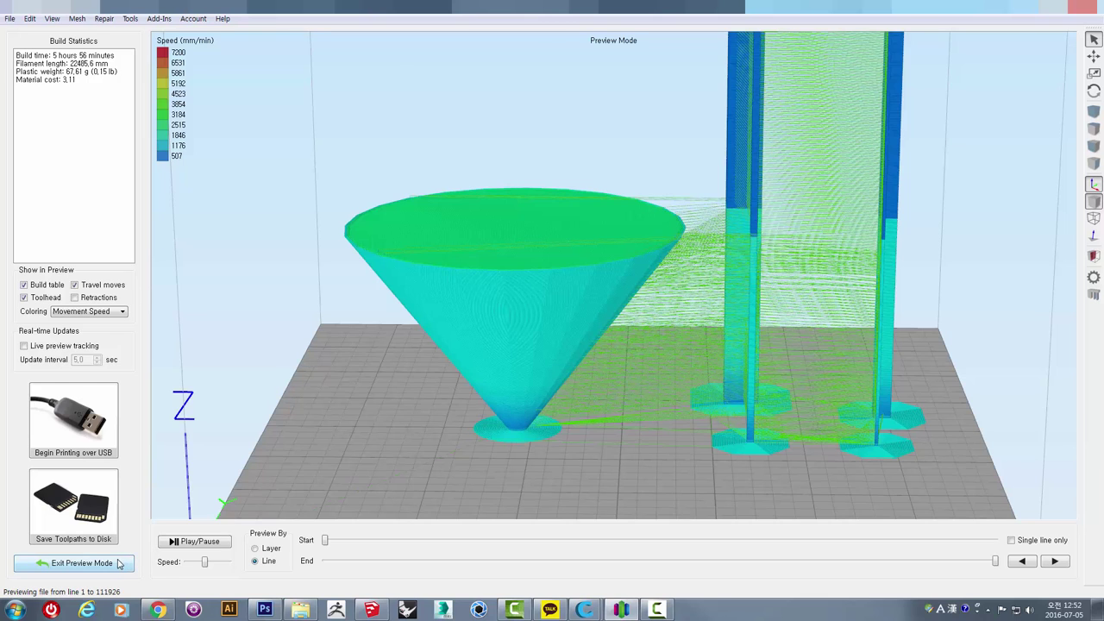
- Clear the build plate and import the 543.stl slanted bars model
left_click(119, 564)
left_click(78, 262)
left_click(46, 265)
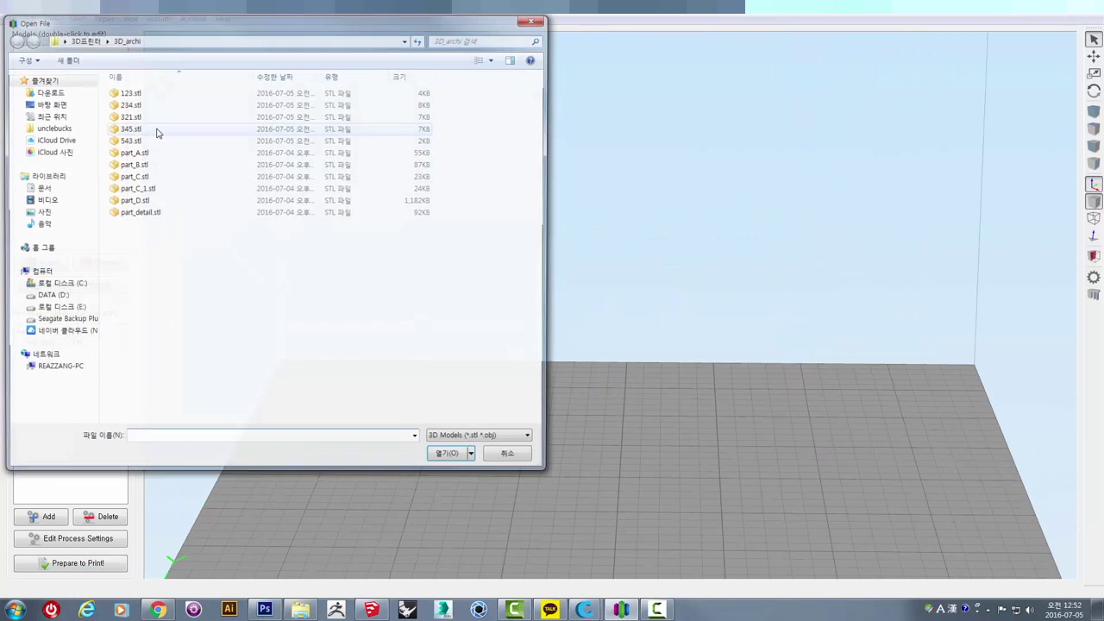
left_click(136, 140)
left_click(448, 454)
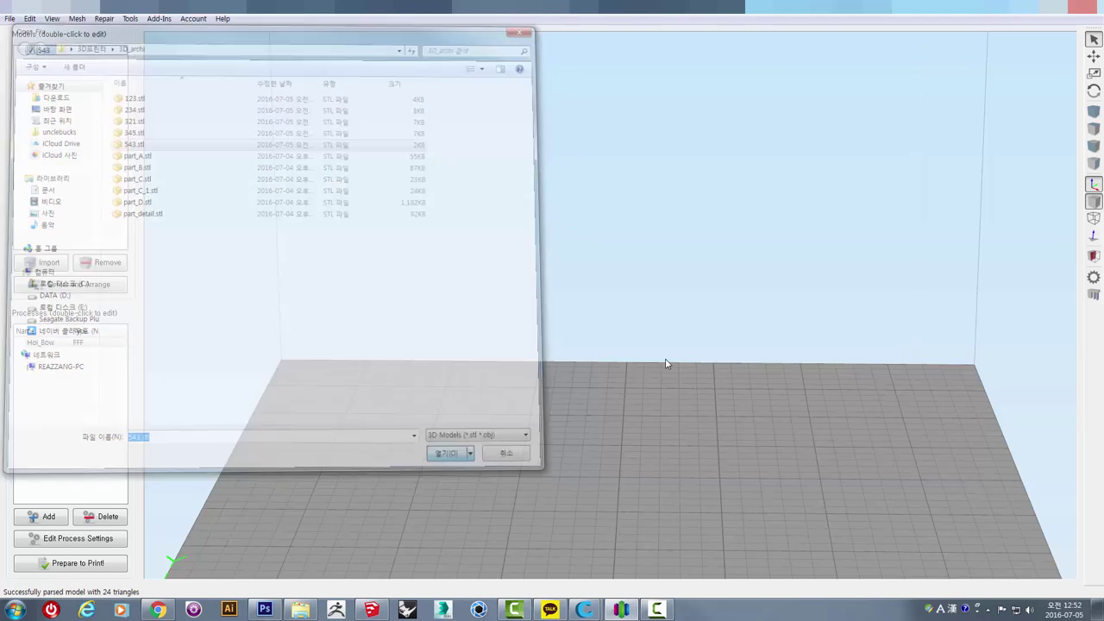
mouse_move(630, 362)
left_mouse_down()
mouse_move(715, 357)
mouse_move(762, 443)
left_mouse_up()
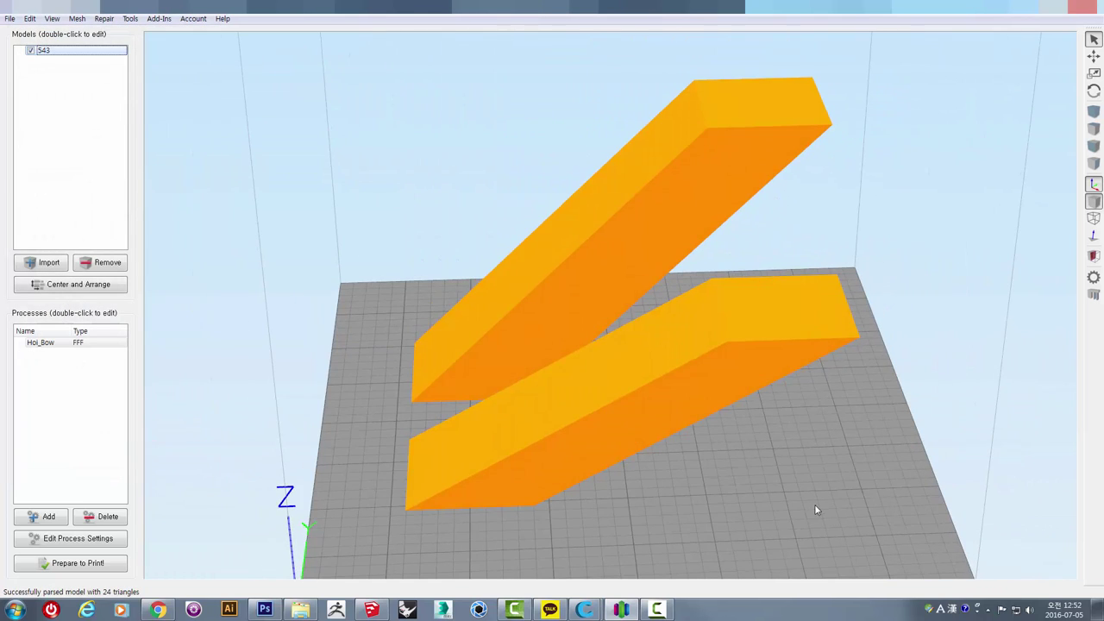
- Slice the model and orbit the supported toolpath preview (7 h 19 min, 136.85 g)
left_click(91, 565)
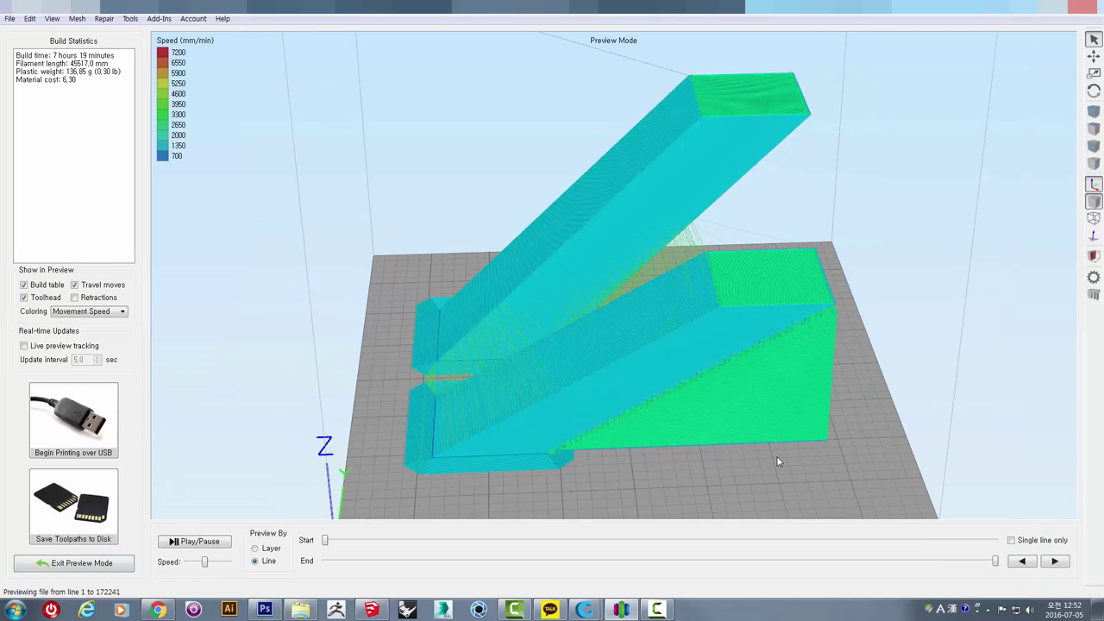
mouse_move(816, 464)
left_mouse_down()
mouse_move(791, 411)
mouse_move(767, 406)
mouse_move(531, 408)
mouse_move(635, 435)
mouse_move(766, 424)
mouse_move(599, 383)
left_mouse_up()
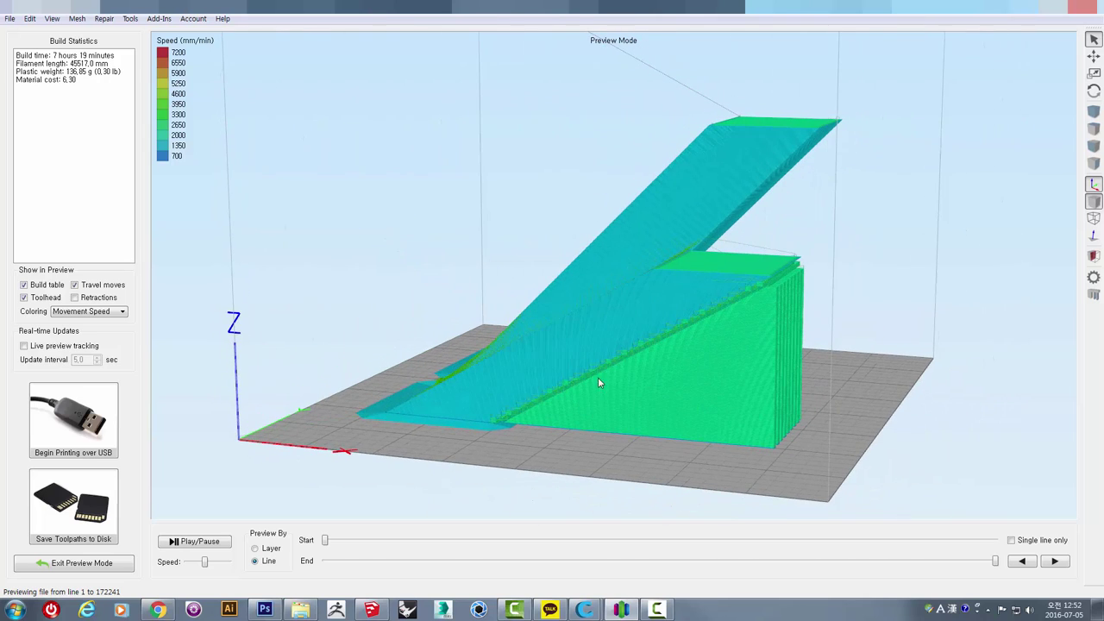
mouse_move(802, 269)
left_mouse_down()
mouse_move(671, 278)
mouse_move(568, 248)
mouse_move(513, 172)
left_mouse_up()
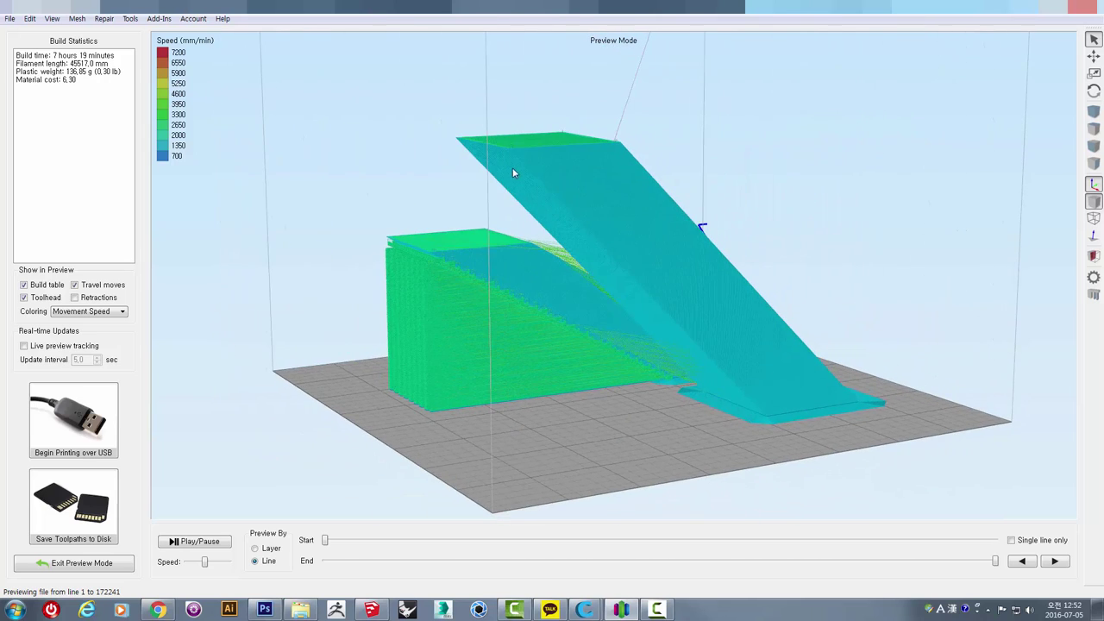
mouse_move(775, 391)
left_mouse_down()
mouse_move(697, 394)
mouse_move(863, 398)
mouse_move(923, 414)
mouse_move(765, 355)
left_mouse_up()
scroll(765, 360, "up", 2)
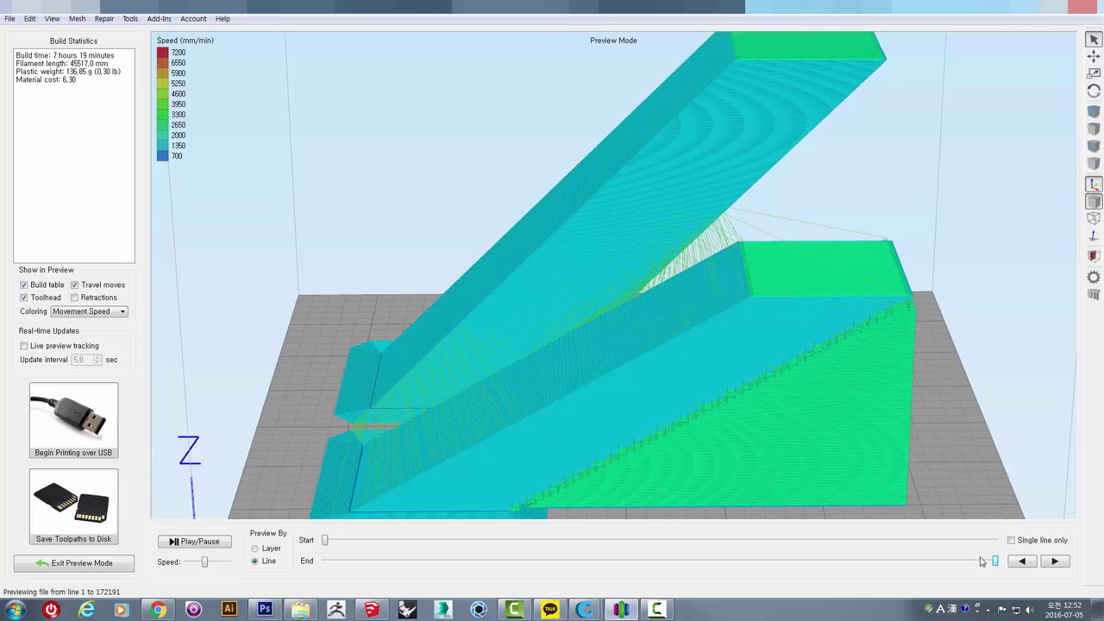
- Hide the preview's top layers and zoom in close on the slanted bar's crosshatched infill over its supports
left_click_drag(994, 562, 756, 562)
scroll(702, 219, "up", 2)
scroll(702, 219, "up", 2)
scroll(826, 143, "up", 2)
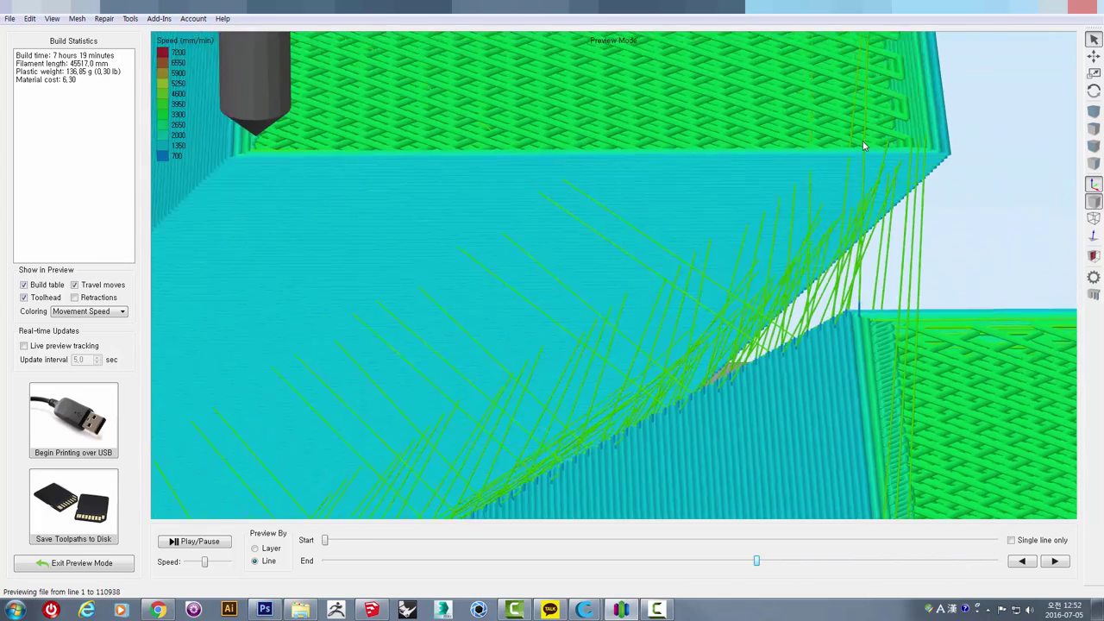
scroll(944, 141, "down", 8)
scroll(673, 289, "up", 2)
scroll(690, 328, "up", 2)
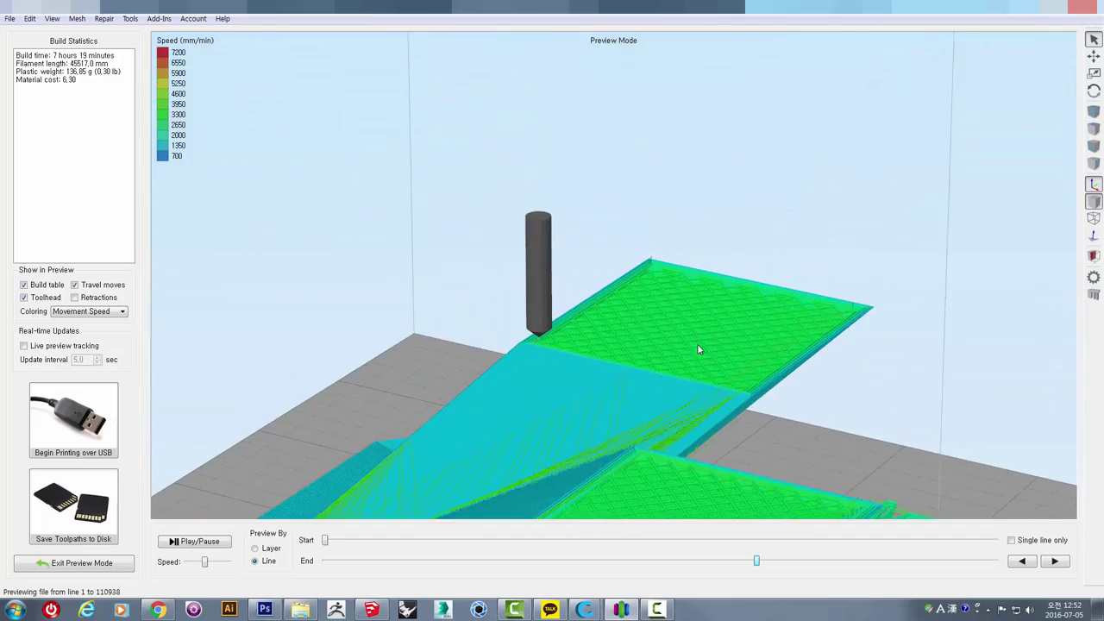
scroll(708, 345, "up", 1)
scroll(787, 388, "up", 1)
scroll(669, 244, "up", 3)
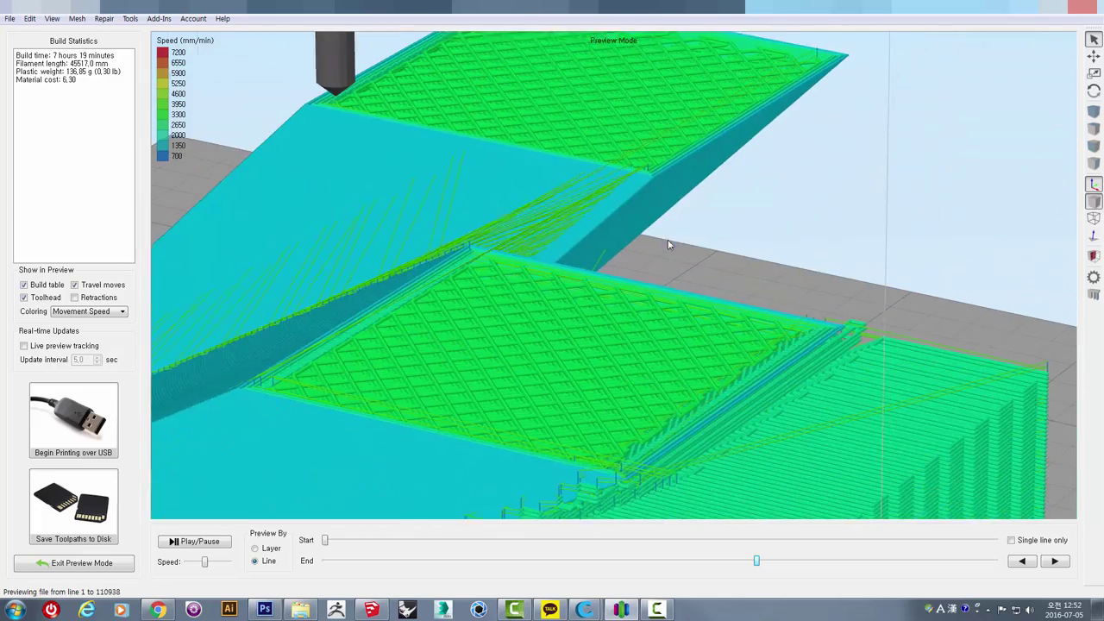
scroll(819, 301, "up", 2)
scroll(690, 94, "up", 2)
scroll(678, 89, "up", 2)
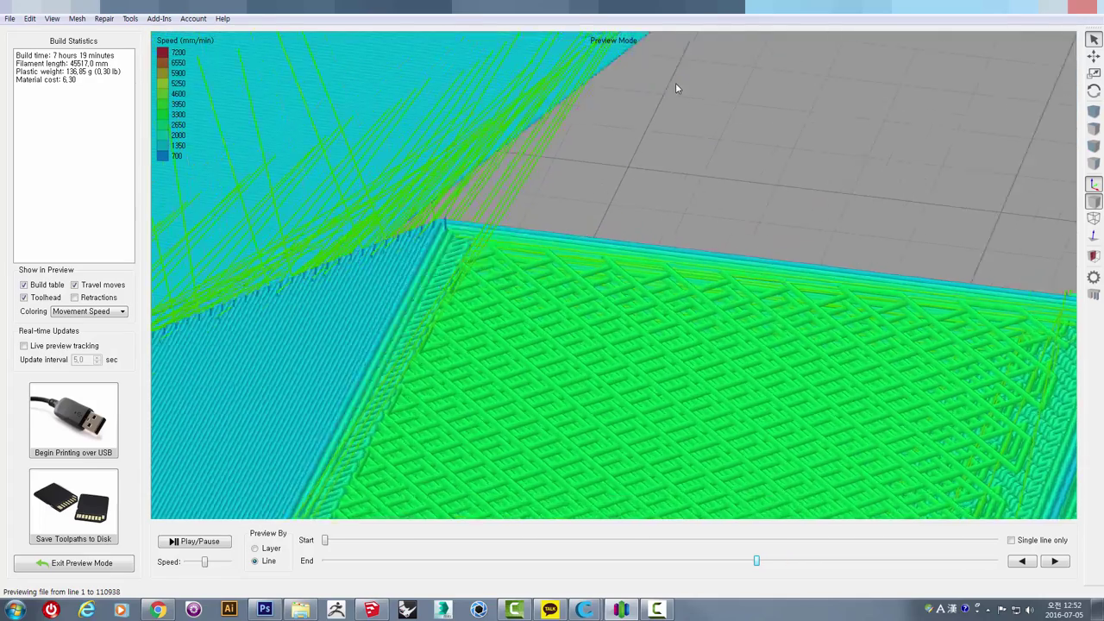
scroll(653, 179, "up", 2)
scroll(635, 298, "up", 1)
scroll(639, 285, "up", 2)
scroll(651, 280, "up", 1)
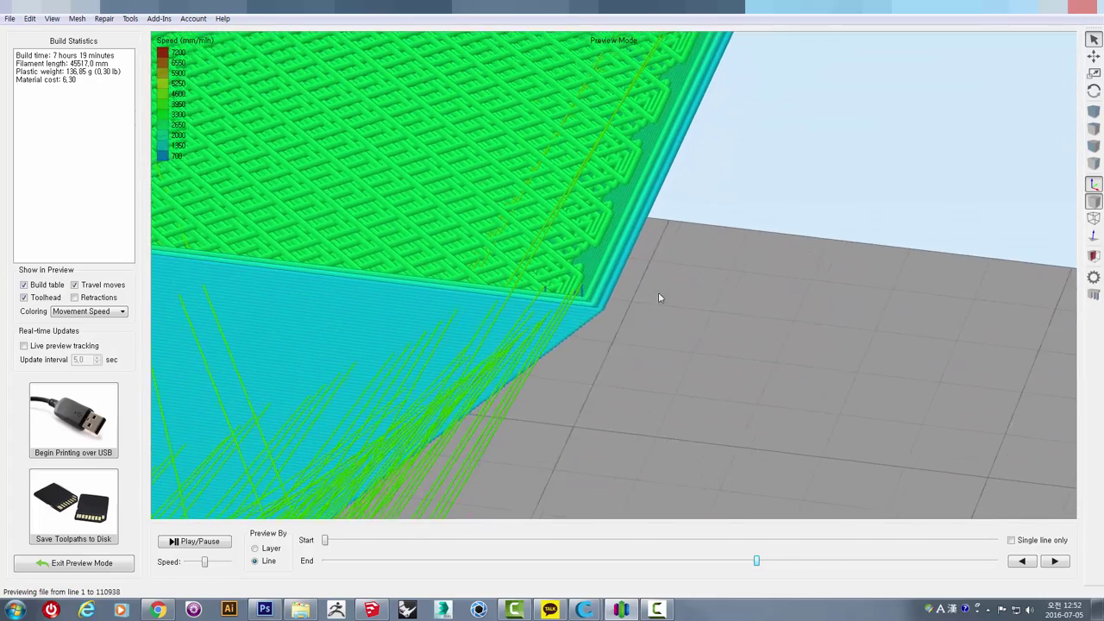
scroll(647, 302, "up", 1)
scroll(604, 315, "up", 1)
scroll(587, 319, "up", 1)
scroll(776, 371, "up", 2)
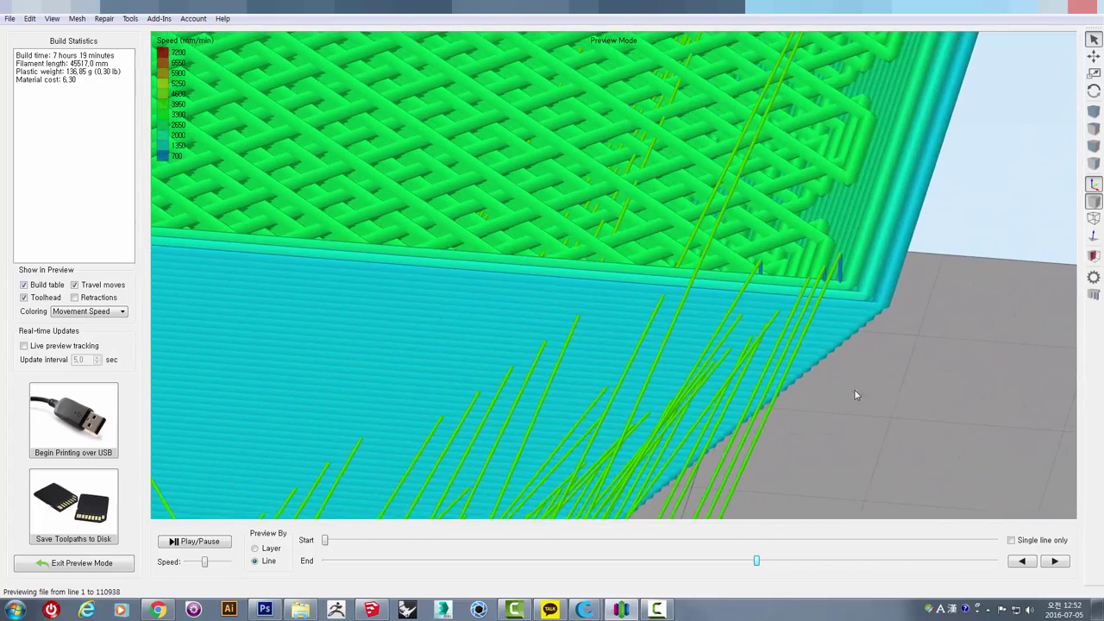
scroll(880, 386, "up", 1)
scroll(931, 353, "up", 2)
scroll(966, 293, "up", 2)
scroll(989, 251, "up", 1)
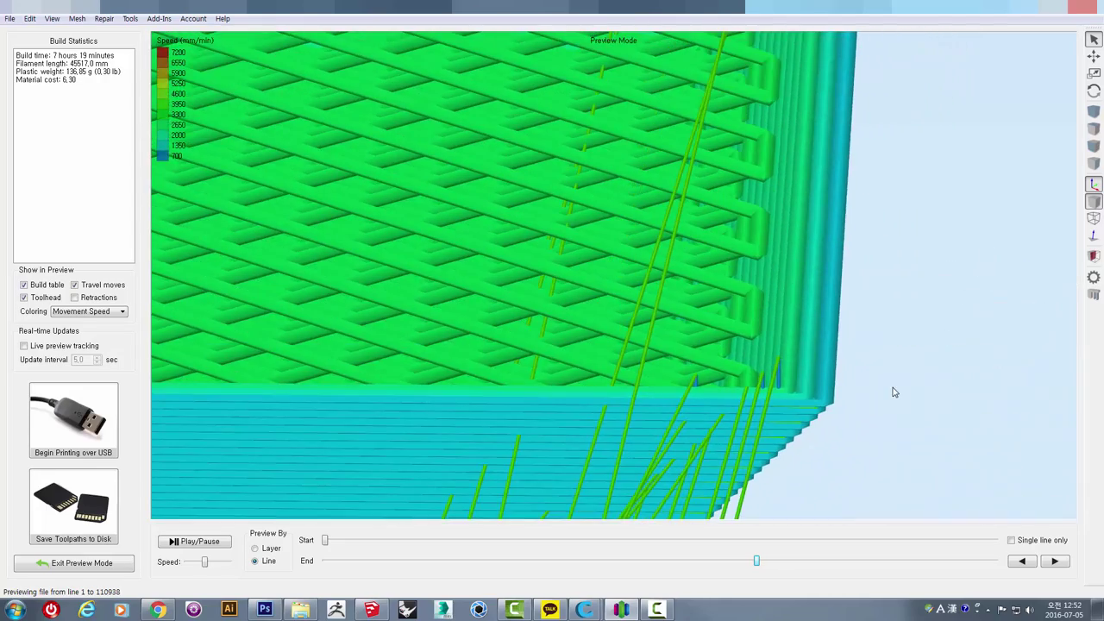
scroll(889, 384, "up", 2)
scroll(820, 366, "up", 2)
mouse_move(760, 354)
left_mouse_down()
mouse_move(733, 256)
mouse_move(616, 216)
mouse_move(799, 454)
left_mouse_up()
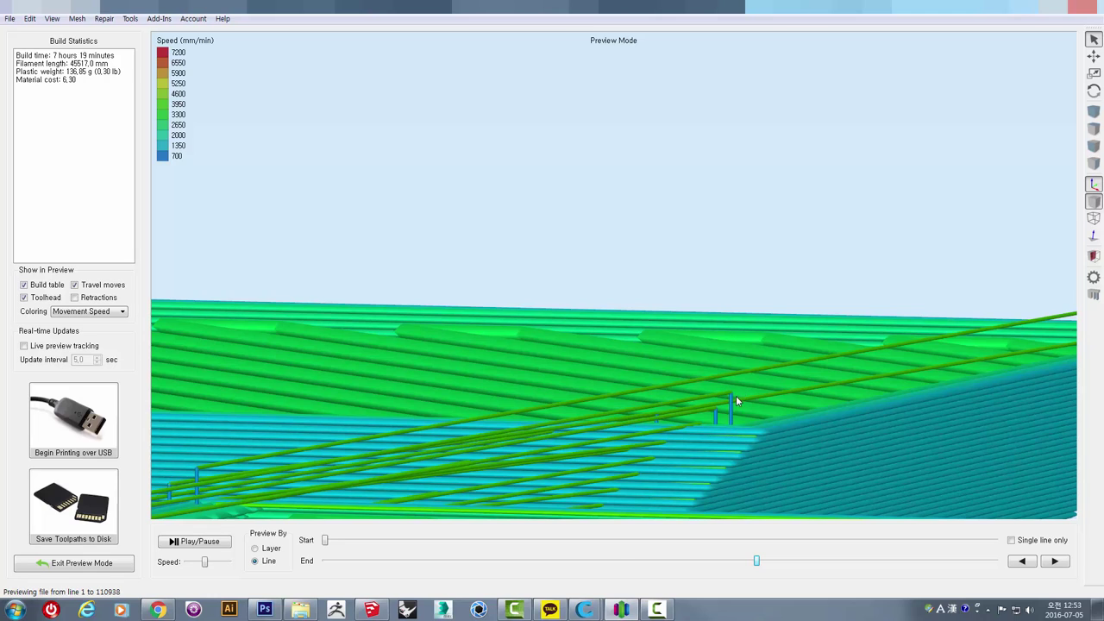
mouse_move(646, 369)
left_mouse_down()
mouse_move(661, 357)
mouse_move(627, 338)
mouse_move(550, 336)
mouse_move(671, 370)
mouse_move(461, 254)
mouse_move(502, 290)
mouse_move(665, 319)
mouse_move(639, 326)
left_mouse_up()
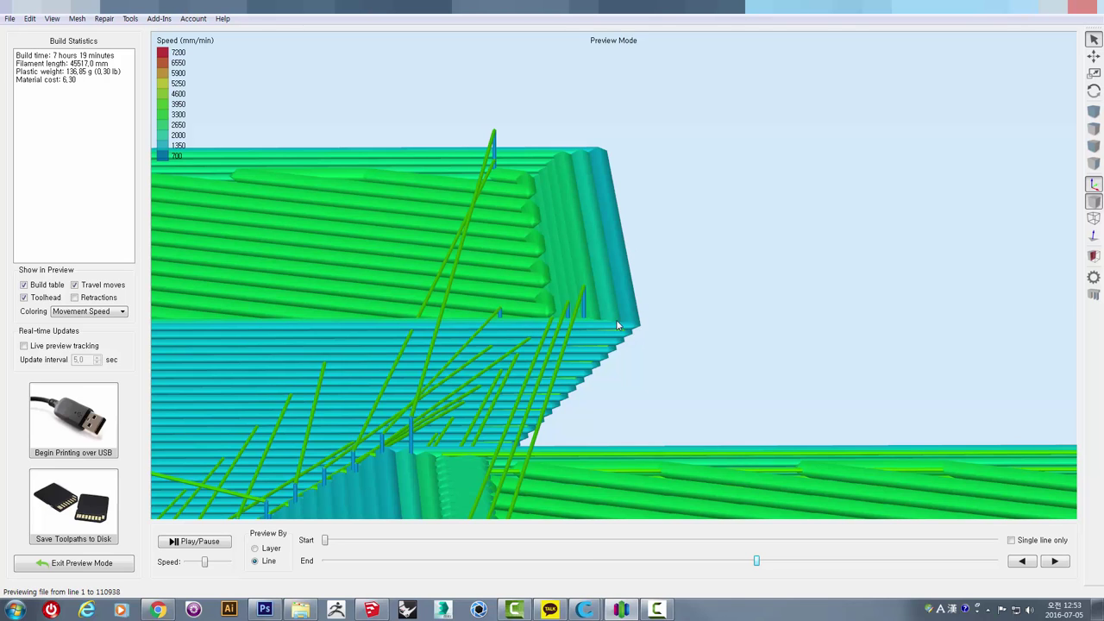
left_click_drag(665, 345, 653, 301)
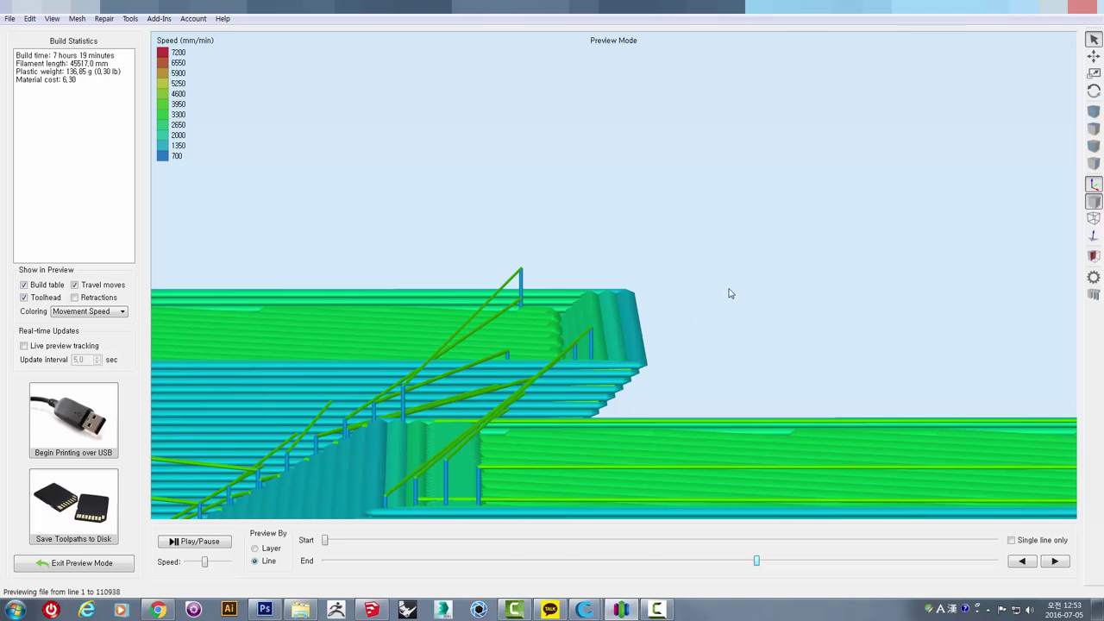
scroll(685, 320, "up", 5)
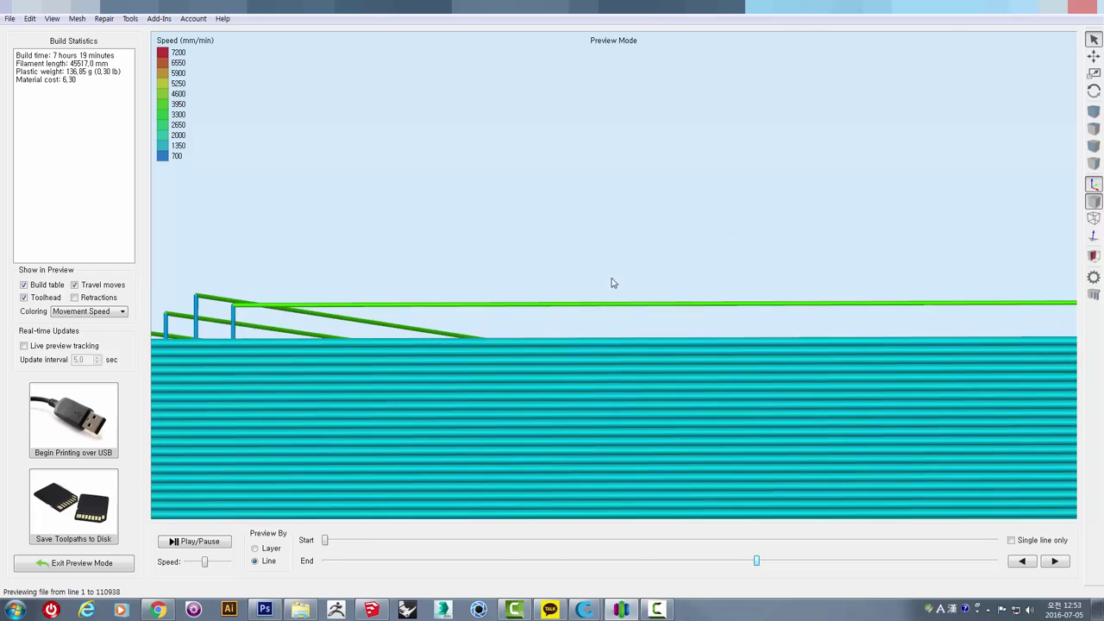
mouse_move(623, 318)
left_mouse_down()
mouse_move(692, 377)
mouse_move(633, 325)
mouse_move(546, 314)
left_mouse_up()
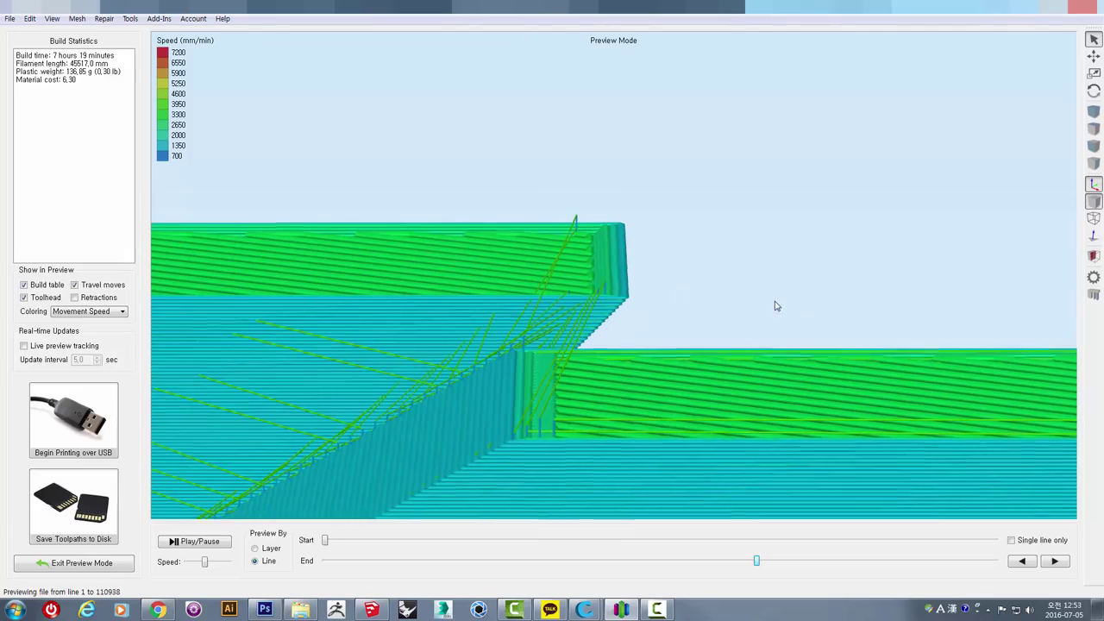
mouse_move(777, 305)
left_mouse_down()
mouse_move(515, 301)
mouse_move(496, 377)
mouse_move(610, 411)
mouse_move(628, 430)
mouse_move(555, 246)
left_mouse_up()
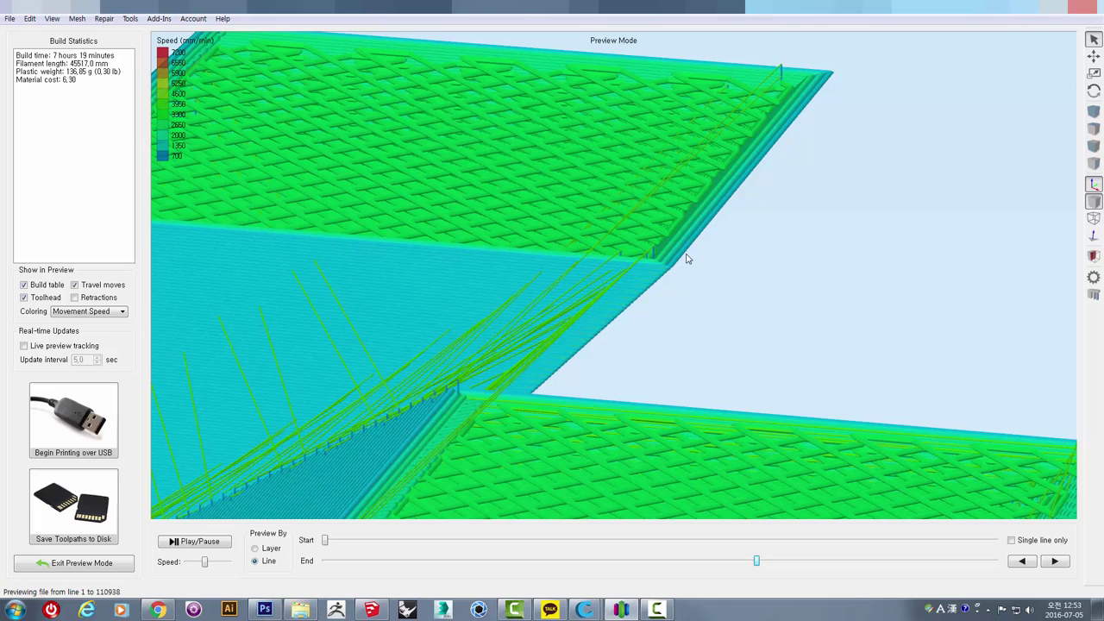
scroll(794, 337, "down", 2)
scroll(828, 317, "down", 2)
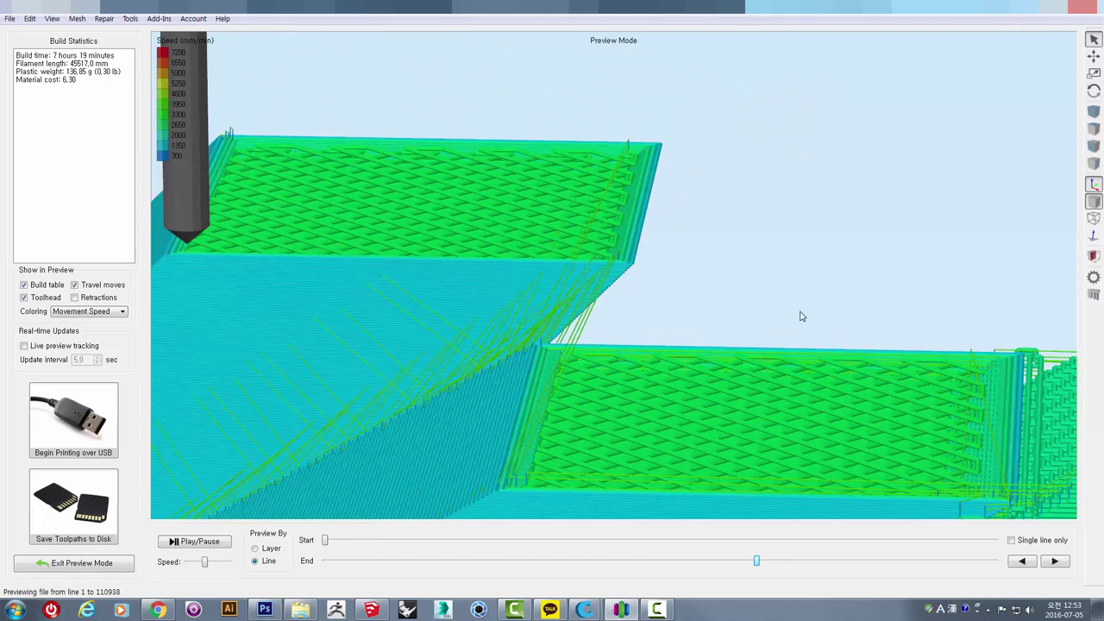
scroll(803, 317, "down", 2)
scroll(819, 324, "down", 1)
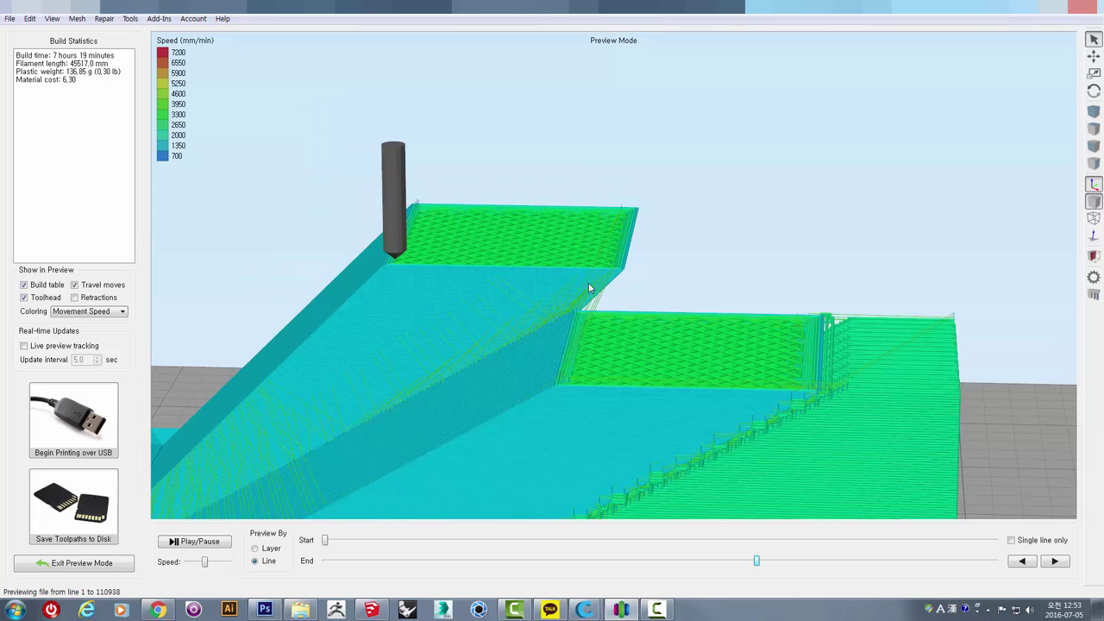
scroll(576, 283, "up", 1)
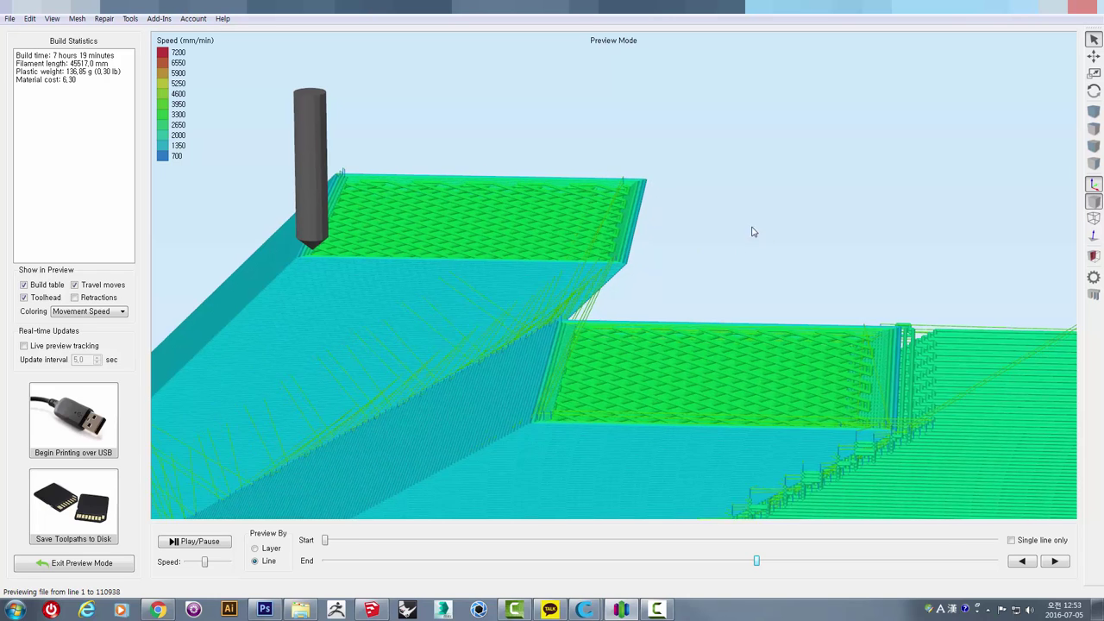
scroll(742, 228, "up", 3)
scroll(668, 203, "up", 2)
- Zoom in and rotate around the sloped layers and their supports
scroll(707, 121, "up", 2)
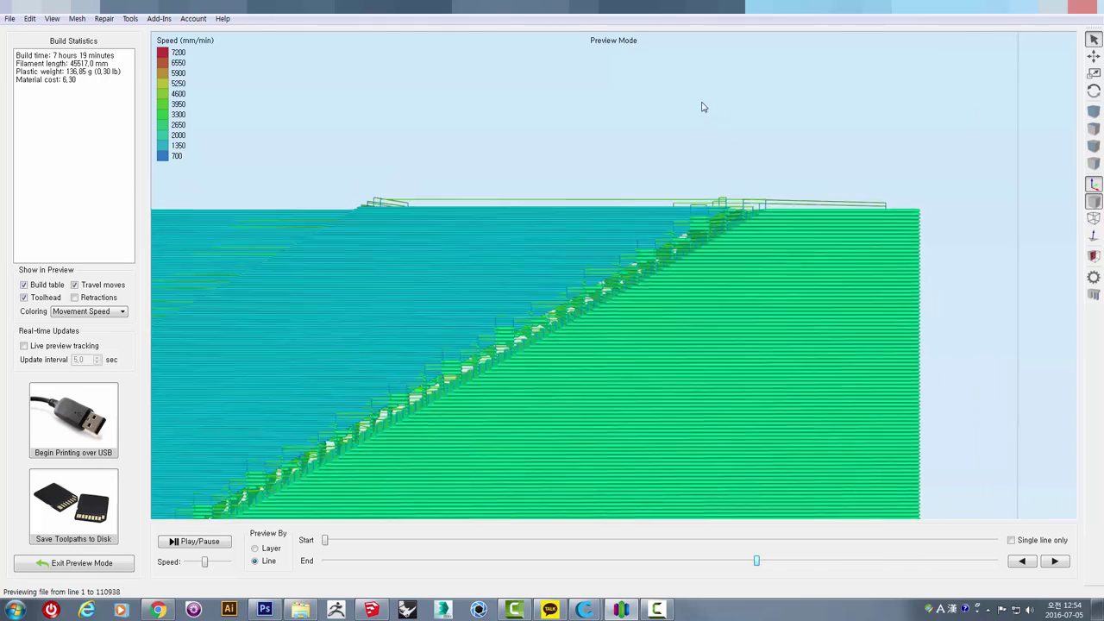
scroll(701, 138, "up", 1)
scroll(708, 172, "up", 2)
scroll(764, 162, "up", 1)
left_click_drag(765, 162, 664, 240)
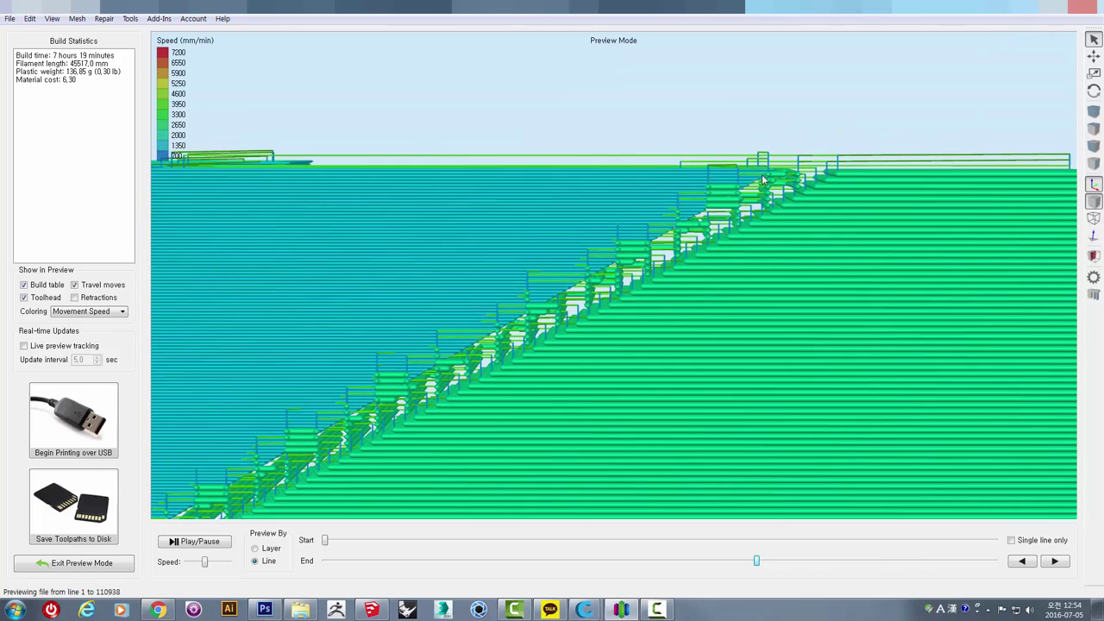
left_click_drag(763, 179, 801, 162)
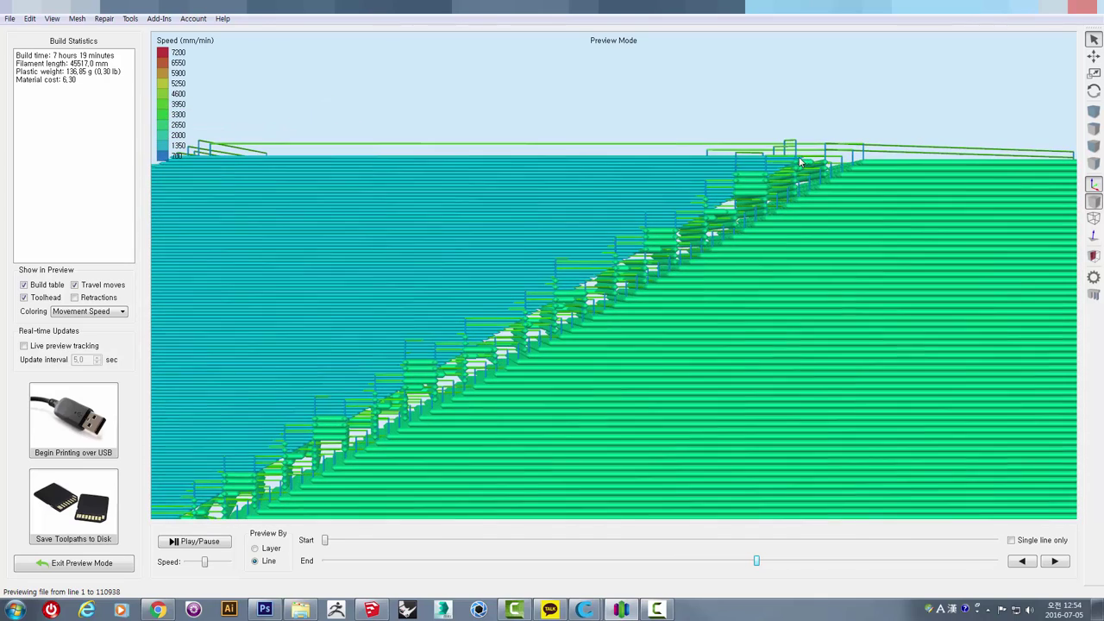
scroll(803, 162, "up", 1)
scroll(824, 147, "up", 1)
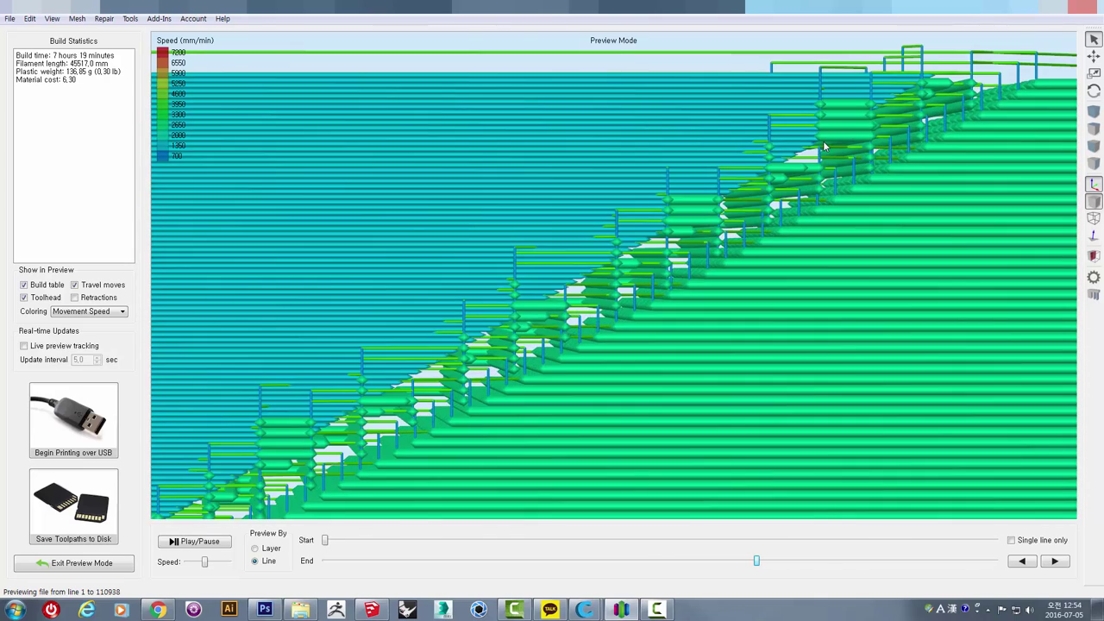
- View the whole model on the plate from low side angles, then exit Preview Mode
left_click_drag(824, 146, 610, 360)
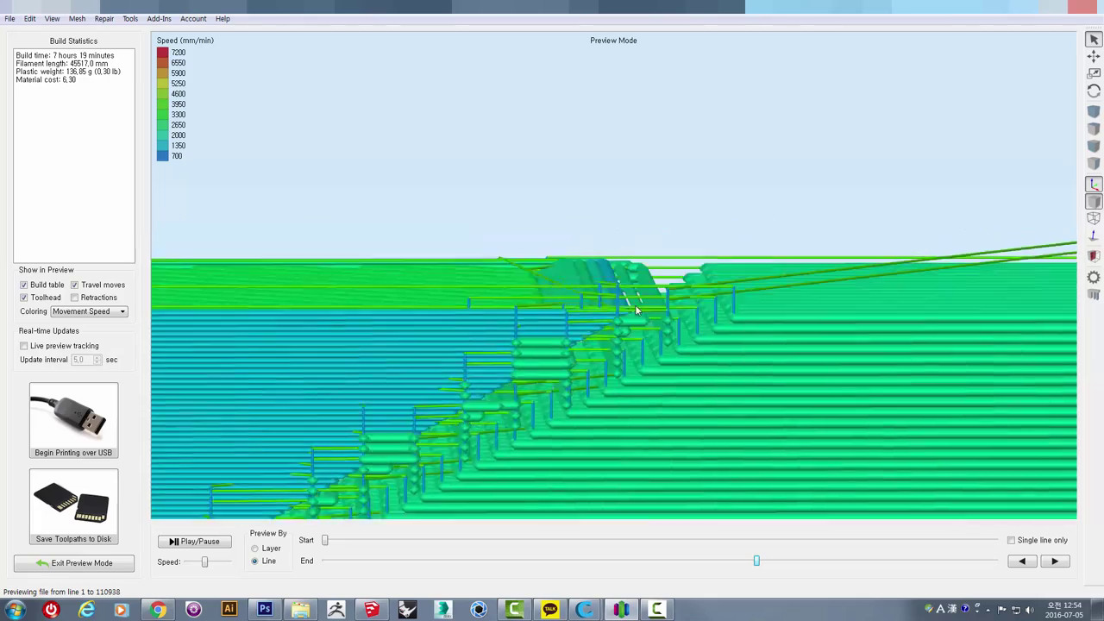
scroll(609, 354, "down", 3)
scroll(587, 349, "down", 3)
scroll(561, 328, "down", 2)
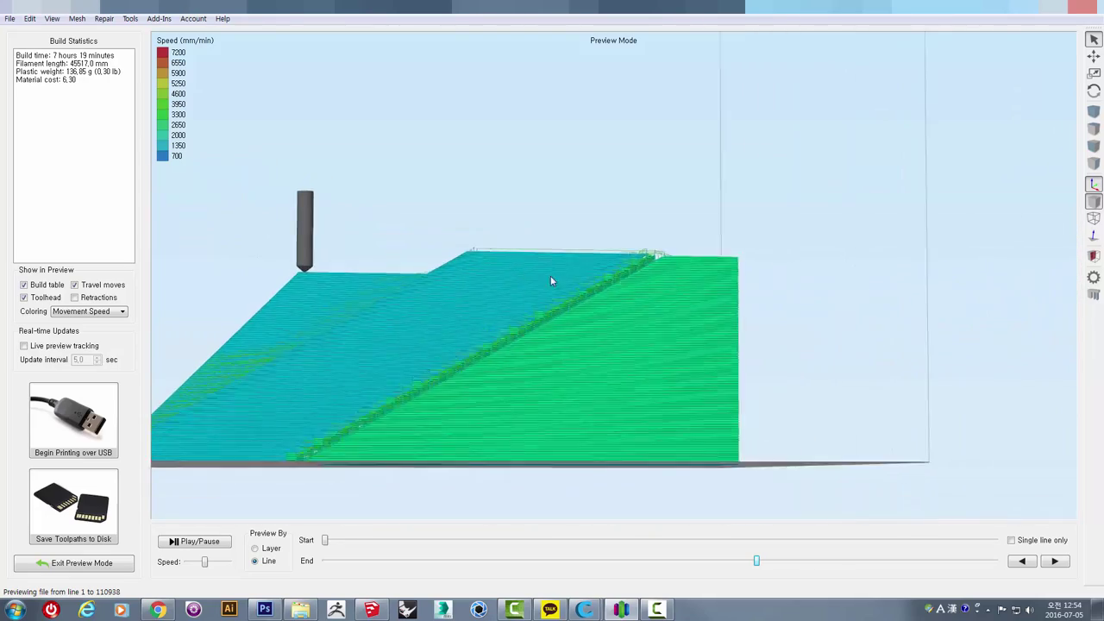
mouse_move(618, 341)
left_mouse_down()
mouse_move(345, 419)
mouse_move(438, 345)
mouse_move(851, 179)
left_mouse_up()
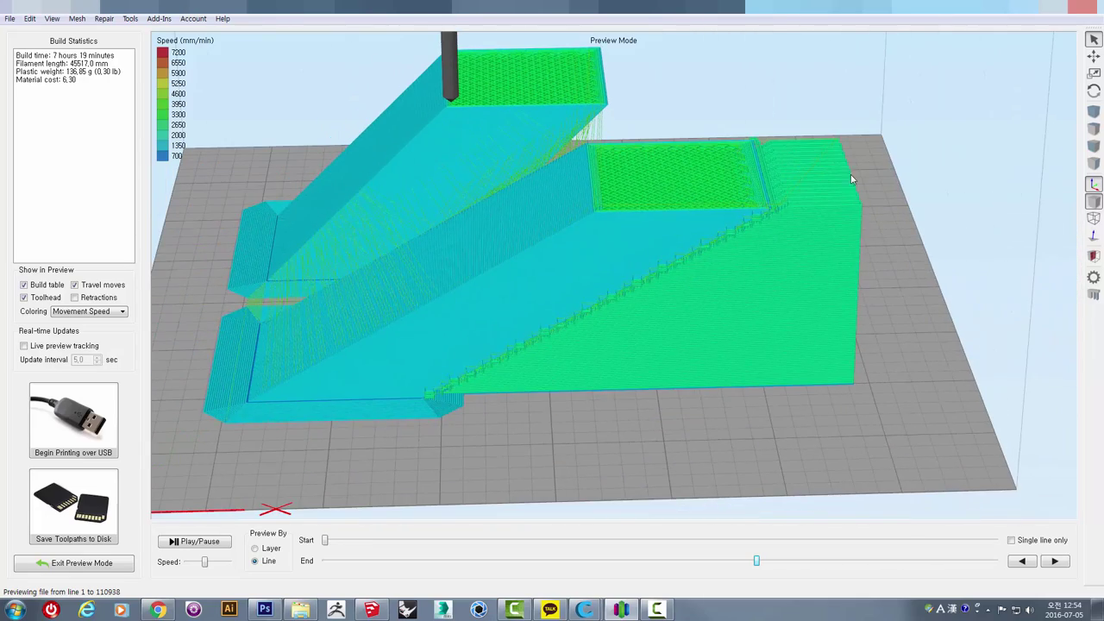
mouse_move(638, 333)
left_mouse_down()
mouse_move(766, 242)
mouse_move(713, 259)
mouse_move(727, 227)
mouse_move(763, 219)
mouse_move(781, 247)
mouse_move(723, 359)
mouse_move(676, 366)
mouse_move(795, 245)
mouse_move(680, 318)
left_mouse_up()
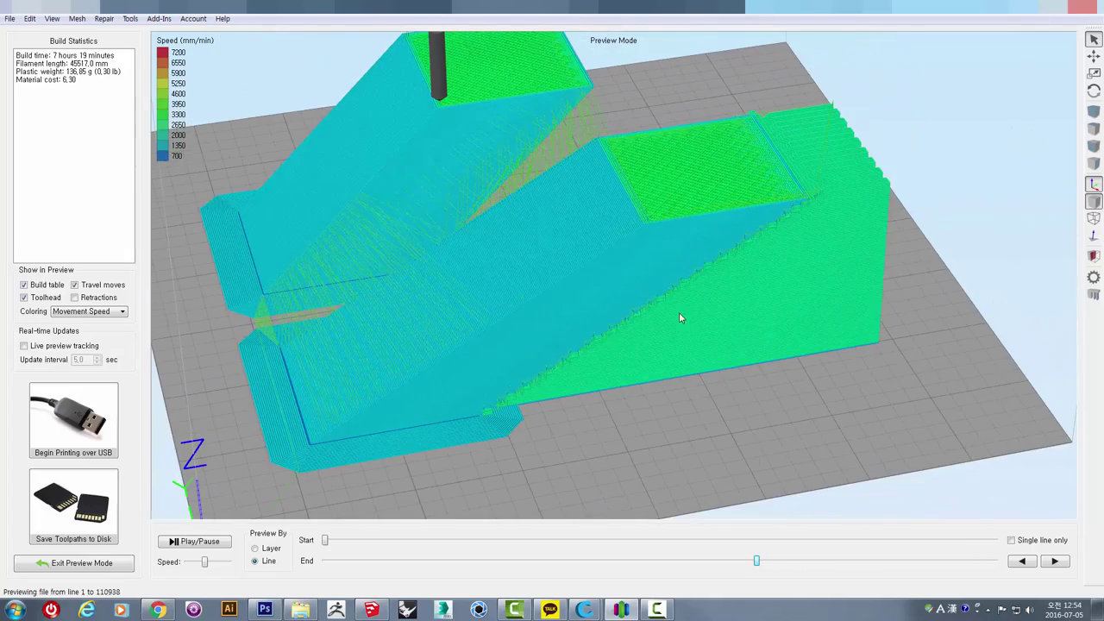
left_click(84, 564)
- Open the FFF process settings and cancel out, discarding any changes
left_click(89, 540)
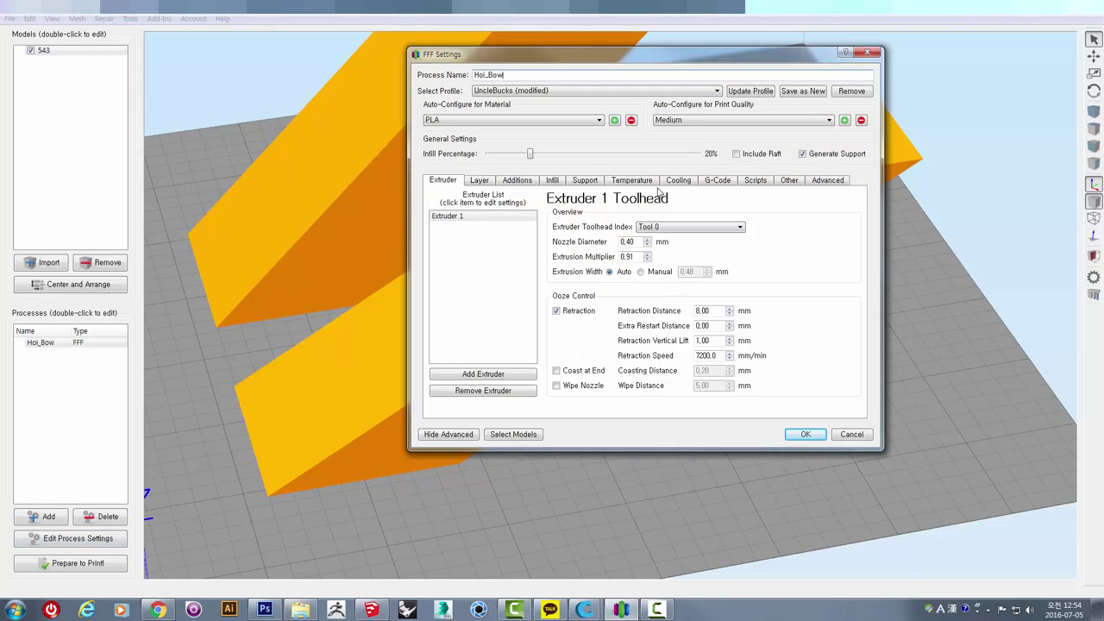
left_click(848, 435)
mouse_move(838, 431)
left_mouse_down()
mouse_move(702, 390)
mouse_move(611, 317)
mouse_move(504, 309)
mouse_move(594, 423)
mouse_move(566, 387)
mouse_move(511, 360)
left_mouse_up()
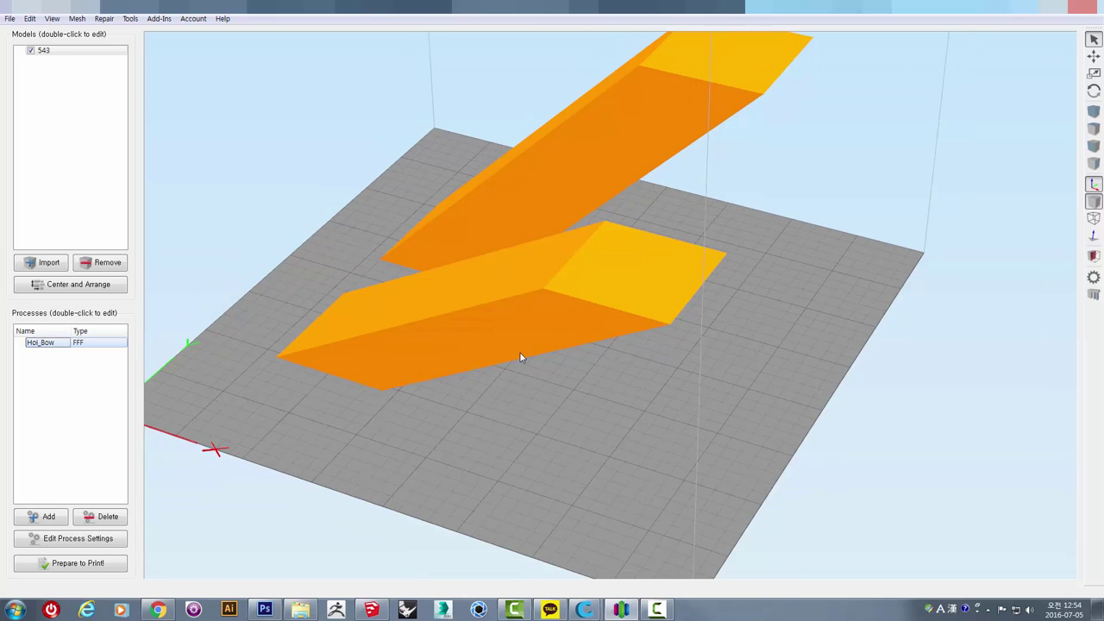
- Inspect the two slanted bars from side, top and near-horizontal views, then bring SketchUp forward
left_click_drag(475, 338, 540, 262)
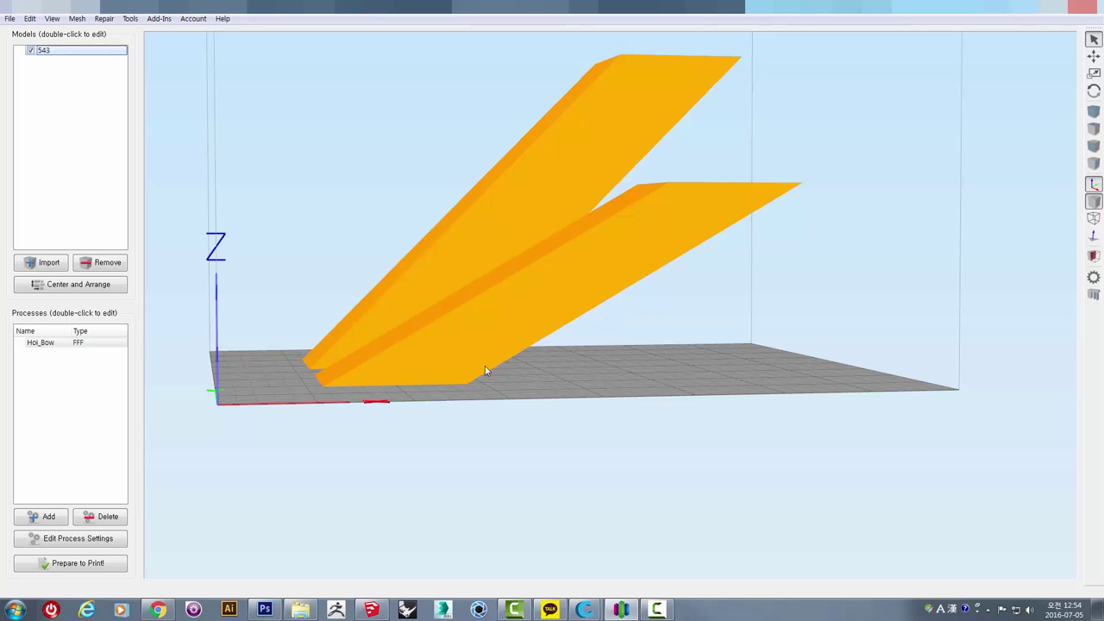
mouse_move(485, 370)
left_mouse_down()
mouse_move(448, 397)
mouse_move(486, 372)
mouse_move(450, 416)
mouse_move(503, 320)
mouse_move(557, 302)
mouse_move(531, 362)
mouse_move(495, 382)
mouse_move(460, 397)
mouse_move(441, 359)
mouse_move(550, 291)
mouse_move(506, 362)
mouse_move(386, 432)
left_mouse_up()
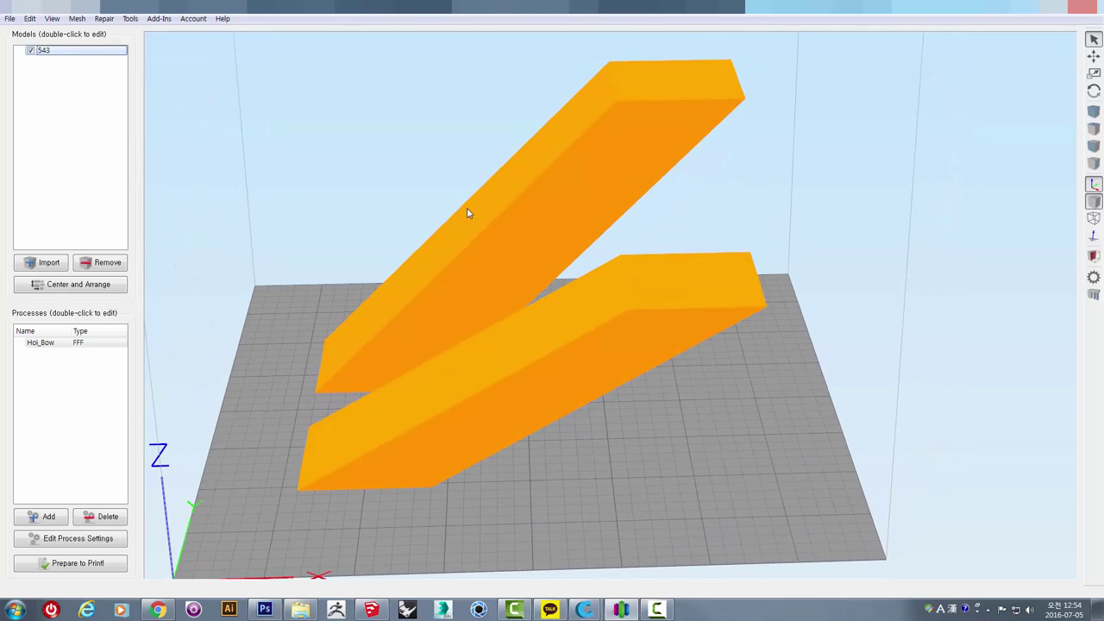
mouse_move(467, 213)
left_mouse_down()
mouse_move(648, 221)
mouse_move(523, 213)
mouse_move(523, 241)
mouse_move(498, 208)
left_mouse_up()
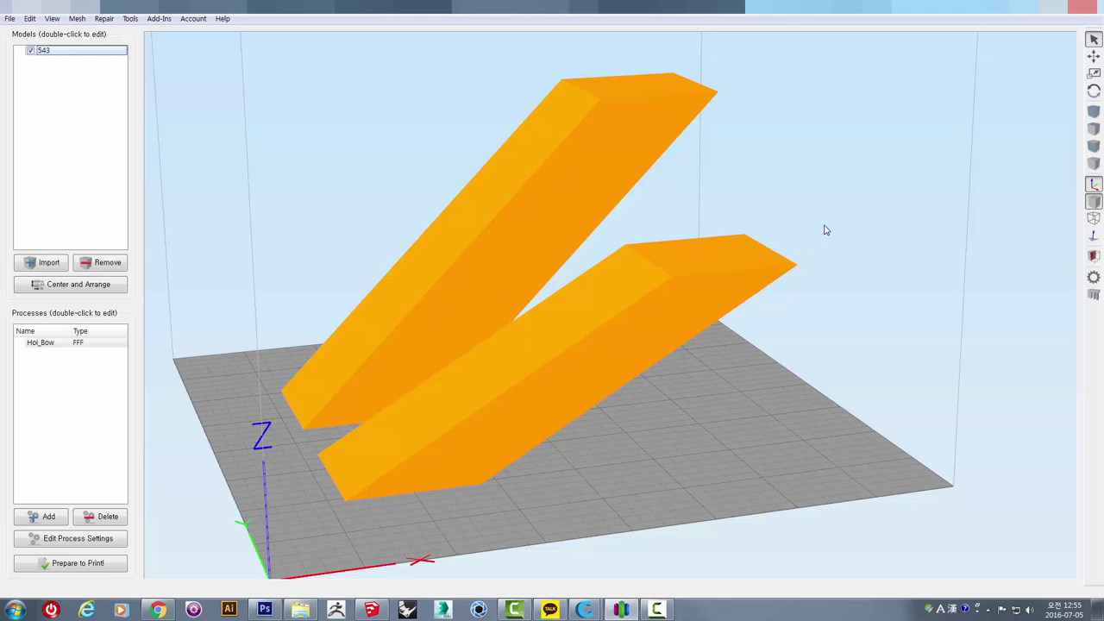
mouse_move(824, 228)
left_mouse_down()
mouse_move(771, 266)
mouse_move(727, 276)
mouse_move(751, 241)
mouse_move(855, 239)
mouse_move(826, 248)
left_mouse_up()
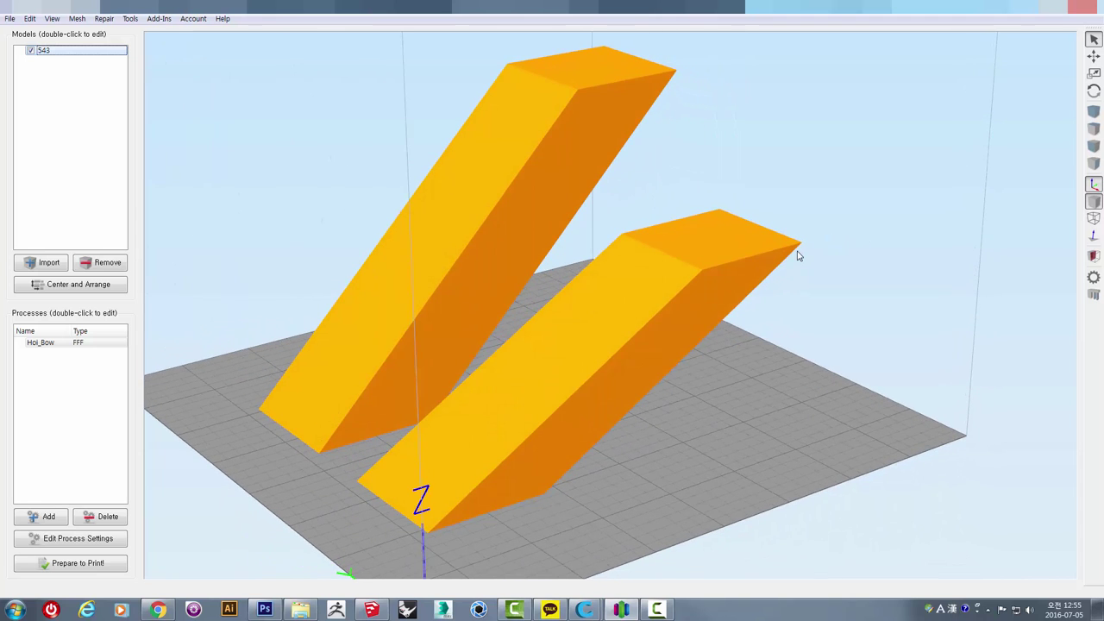
mouse_move(680, 354)
left_mouse_down()
mouse_move(582, 436)
mouse_move(540, 388)
mouse_move(557, 399)
mouse_move(600, 365)
left_mouse_up()
mouse_move(568, 411)
left_mouse_down()
mouse_move(603, 441)
mouse_move(604, 458)
mouse_move(504, 472)
left_mouse_up()
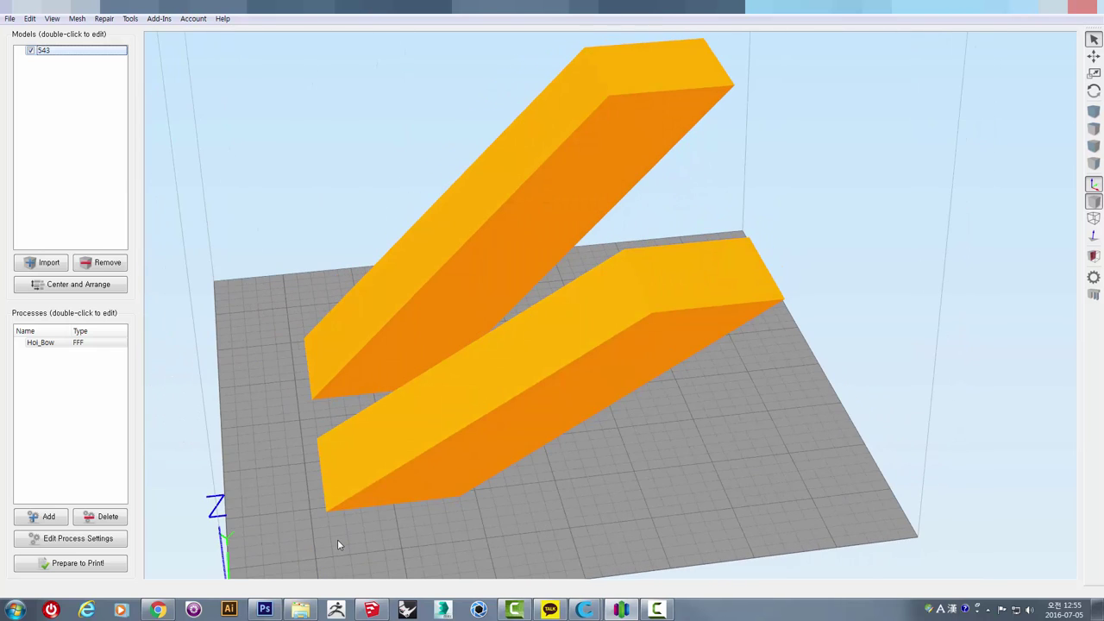
left_click(371, 610)
- Copy the curved shell and place the copy to the left of the original
scroll(696, 321, "down", 5)
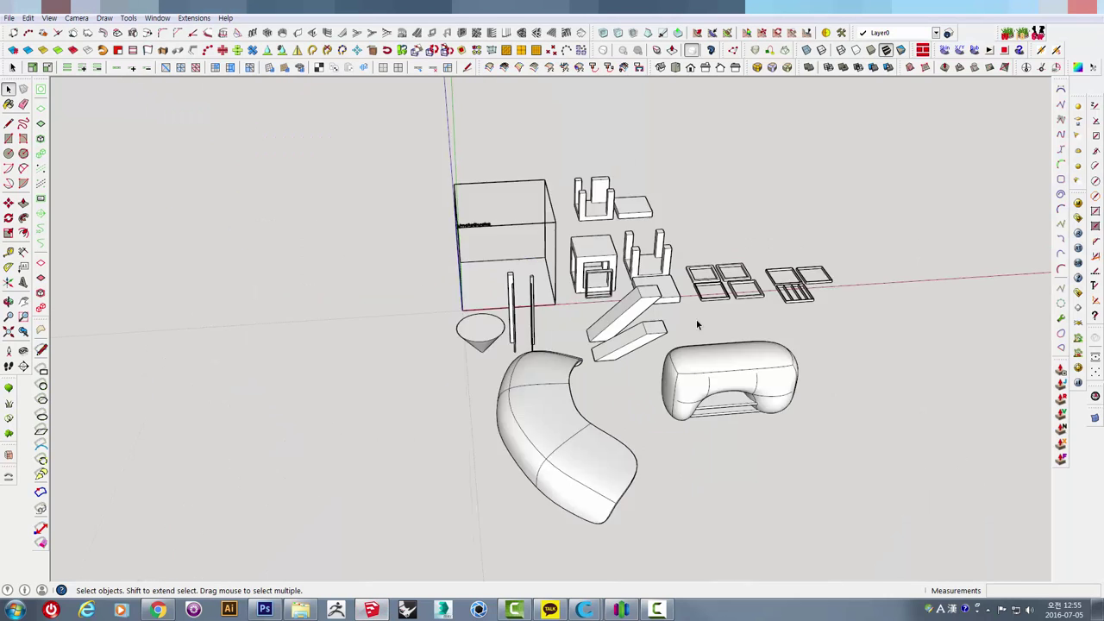
scroll(696, 321, "down", 3)
mouse_move(655, 358)
middle_mouse_down()
mouse_move(633, 378)
mouse_move(508, 349)
mouse_move(640, 465)
middle_mouse_up()
scroll(555, 395, "up", 2)
scroll(584, 389, "up", 2)
scroll(641, 402, "up", 3)
scroll(476, 336, "down", 1)
left_click(476, 337)
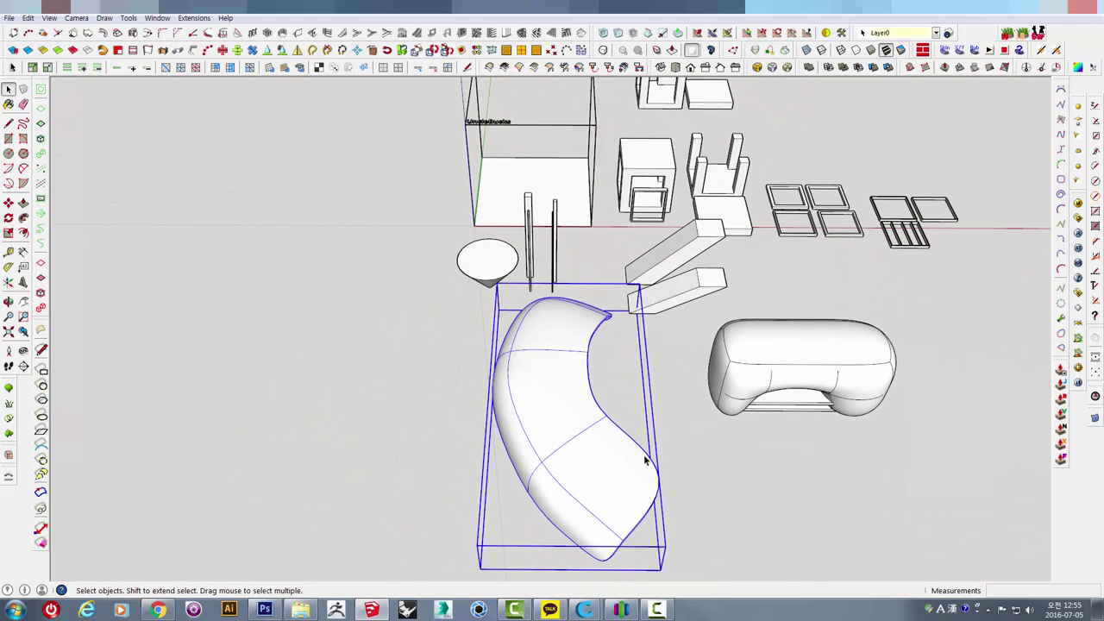
key("m")
left_click(616, 484)
key("ctrl")
left_click(362, 485)
mouse_move(362, 485)
middle_mouse_down()
mouse_move(435, 447)
mouse_move(681, 469)
mouse_move(722, 523)
middle_mouse_up()
- Scale the shell copy uniformly to 0.36 and look at it up close
key("s")
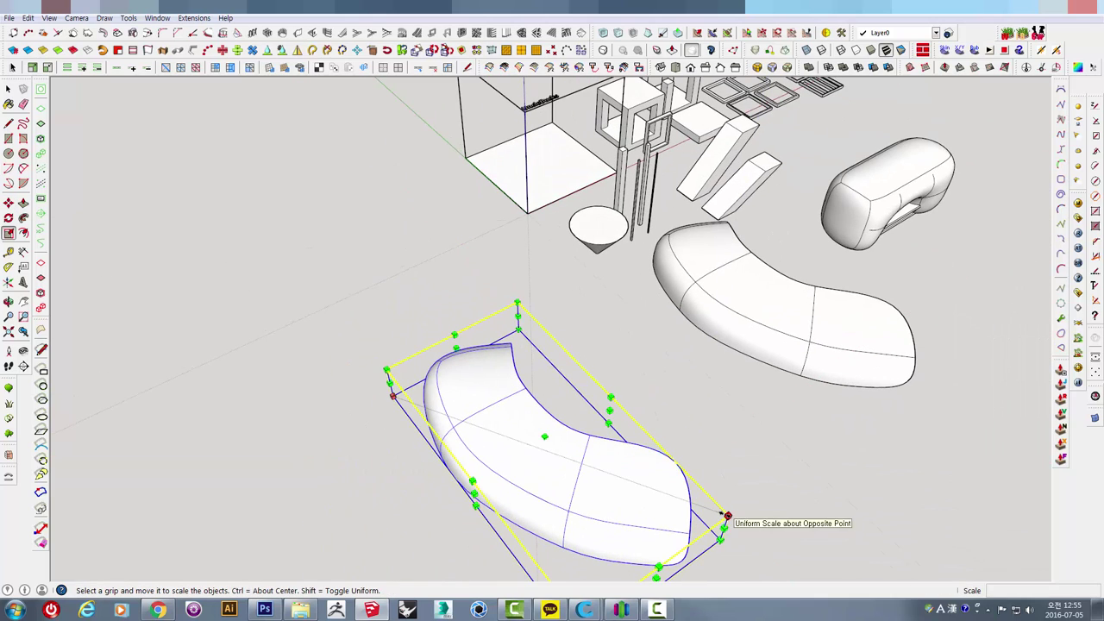
left_click_drag(727, 515, 498, 437)
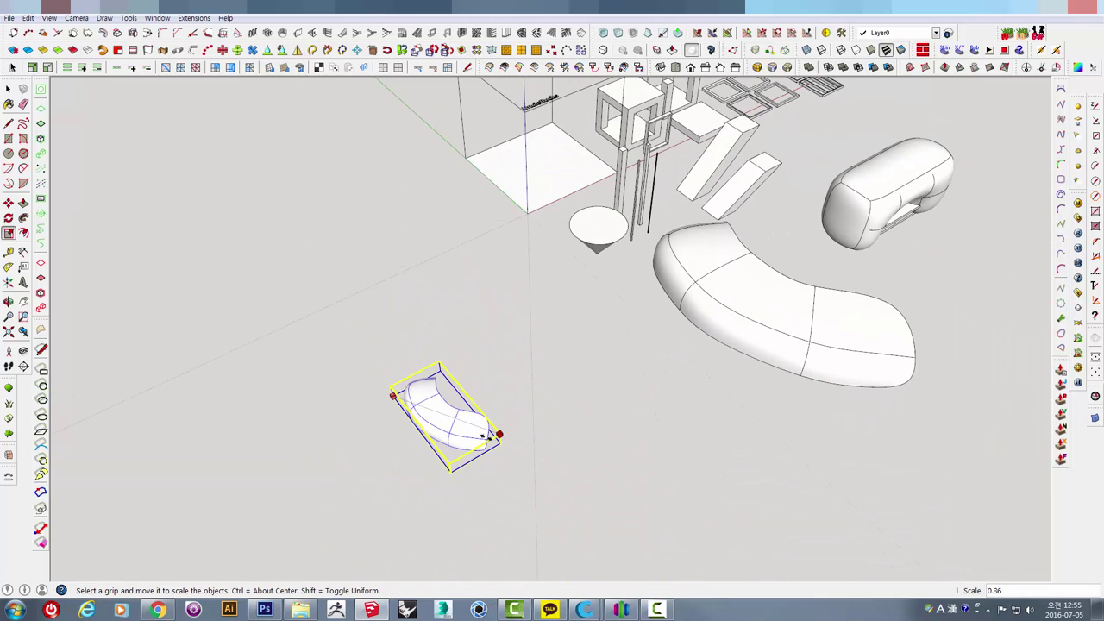
mouse_move(496, 444)
middle_mouse_down()
mouse_move(316, 299)
mouse_move(340, 365)
middle_mouse_up()
scroll(371, 302, "up", 8)
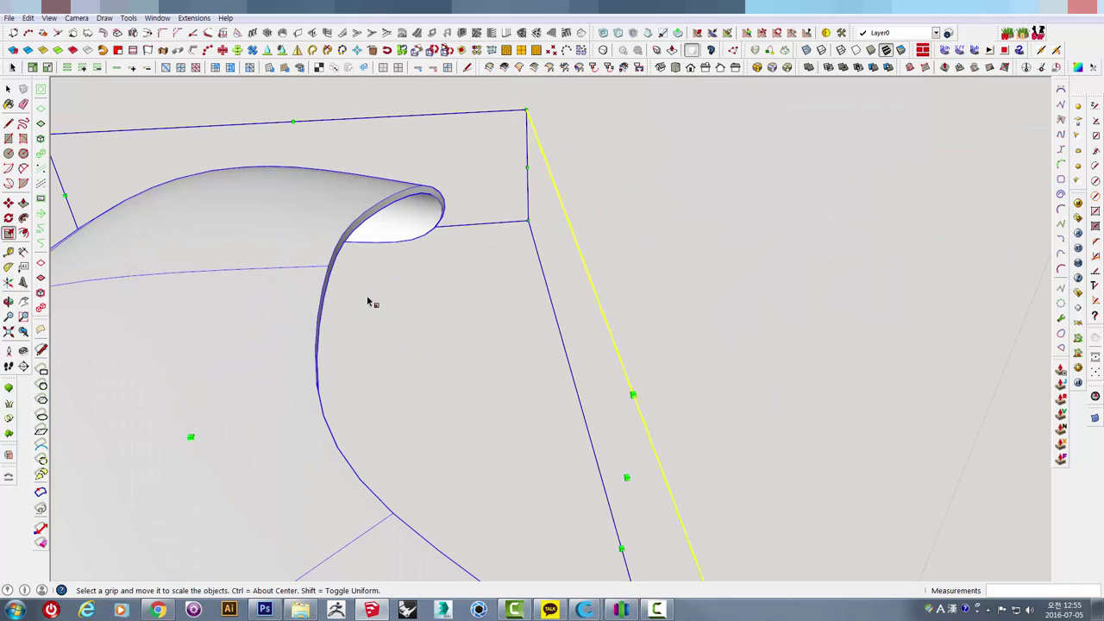
left_click(11, 17)
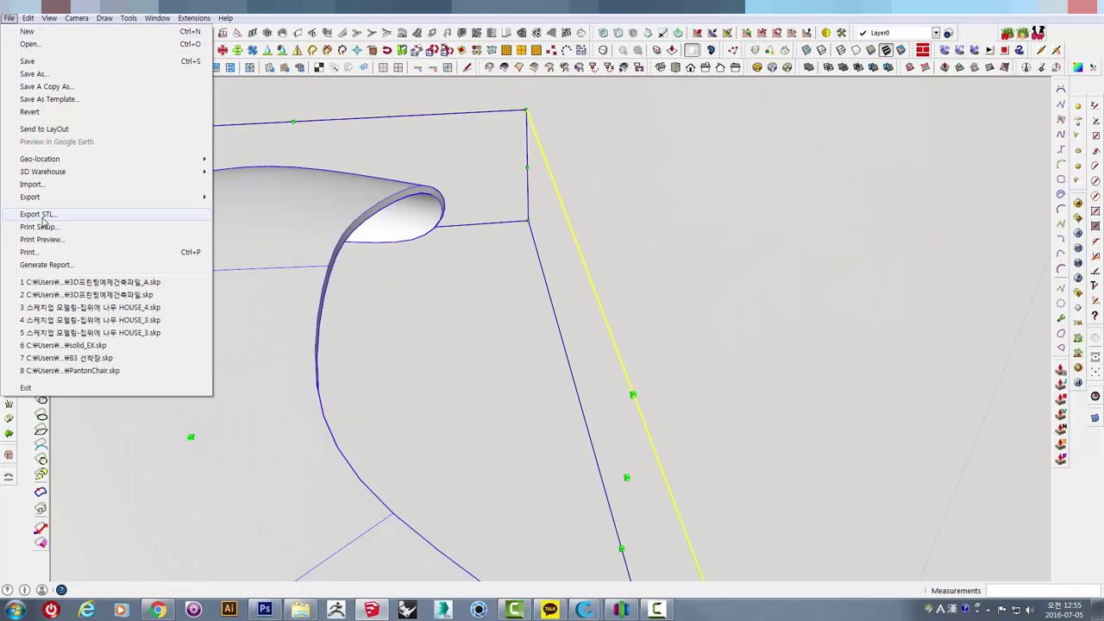
- Export only the selected shell copy as a binary millimetre STL named 654
left_click(39, 214)
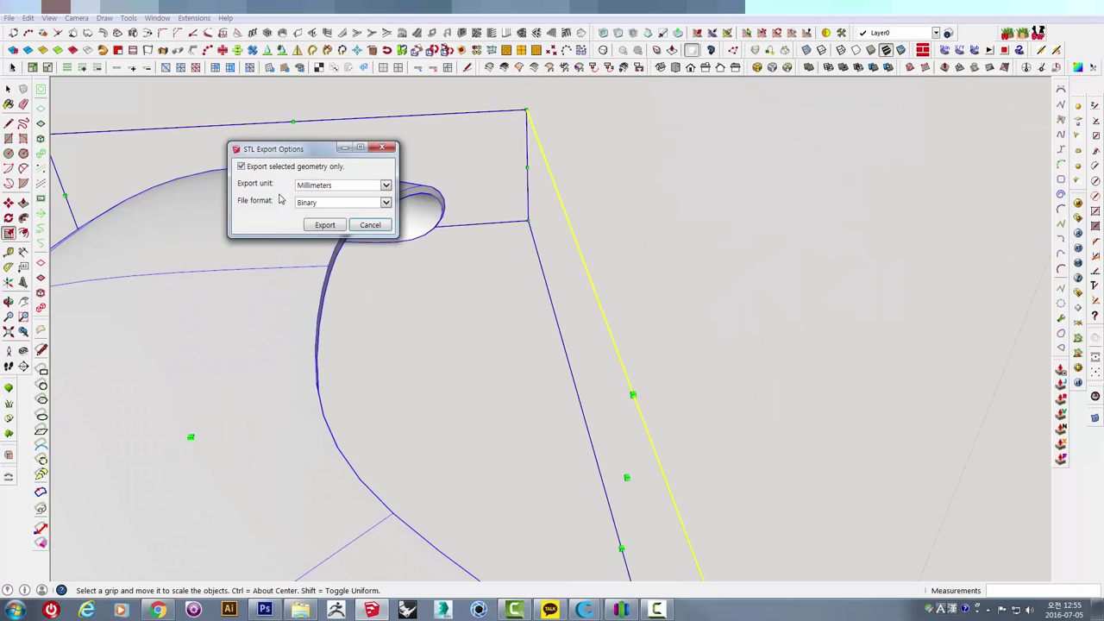
left_click(321, 225)
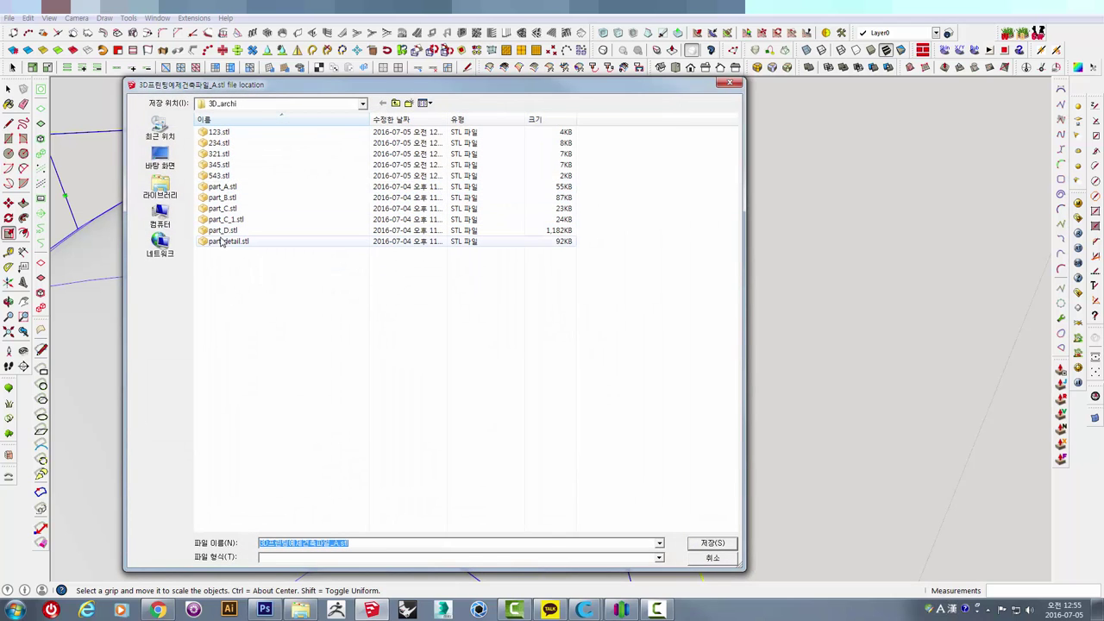
left_click(714, 544)
- Orbit around the exported curved shell to view it from several sides, including its thickness
middle_click_drag(365, 316, 413, 267)
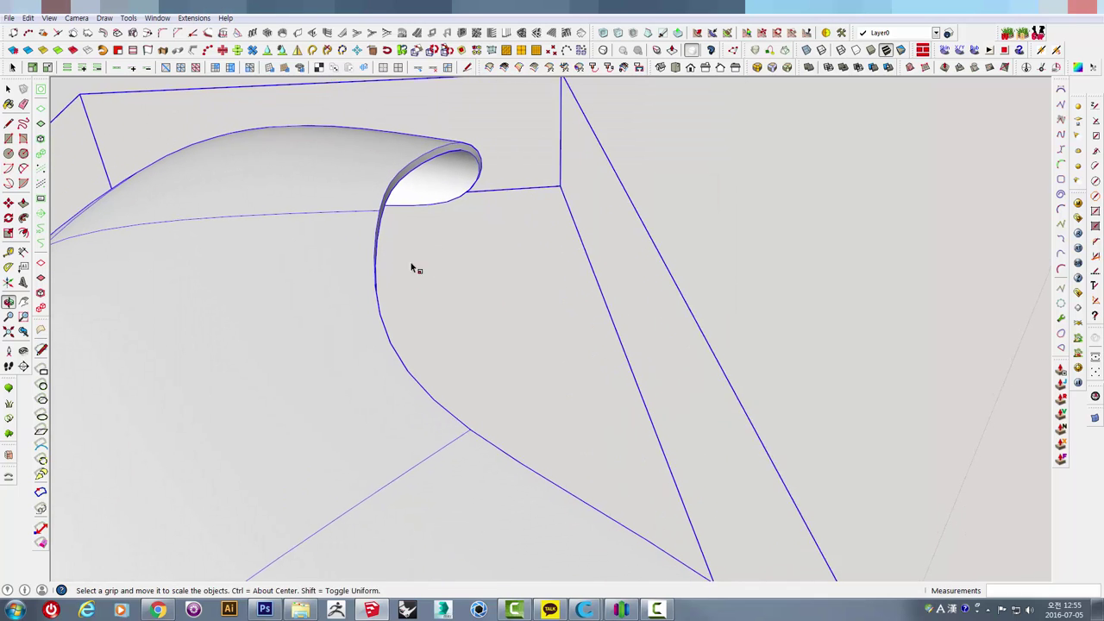
key("space")
mouse_move(587, 502)
middle_mouse_down()
mouse_move(469, 402)
mouse_move(356, 275)
middle_mouse_up()
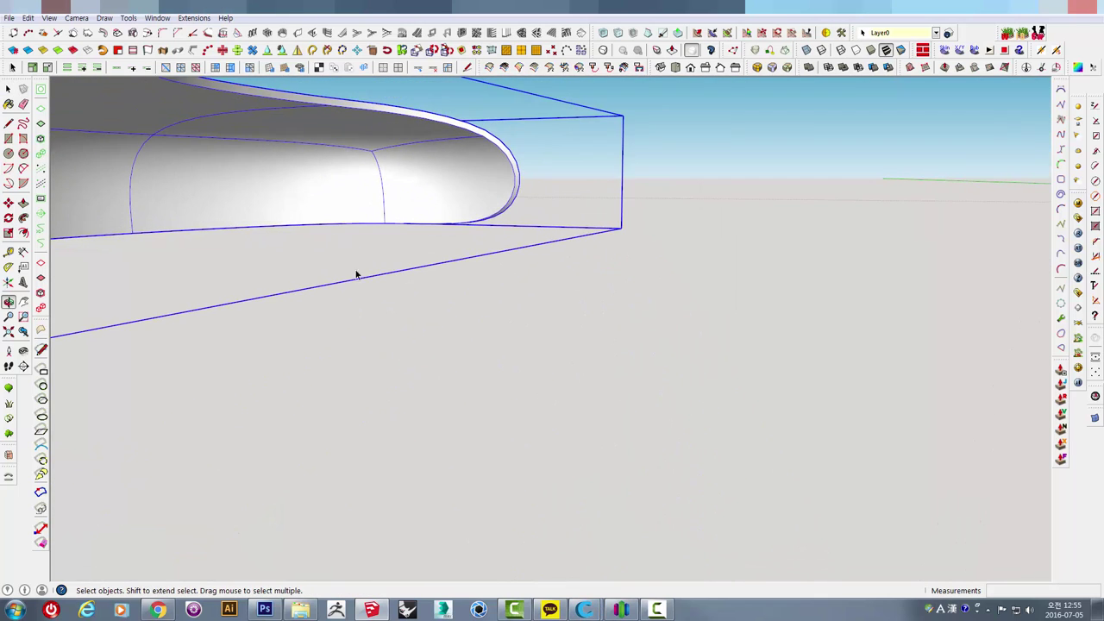
scroll(332, 189, "down", 2)
mouse_move(336, 209)
middle_mouse_down()
mouse_move(444, 253)
mouse_move(639, 206)
middle_mouse_up()
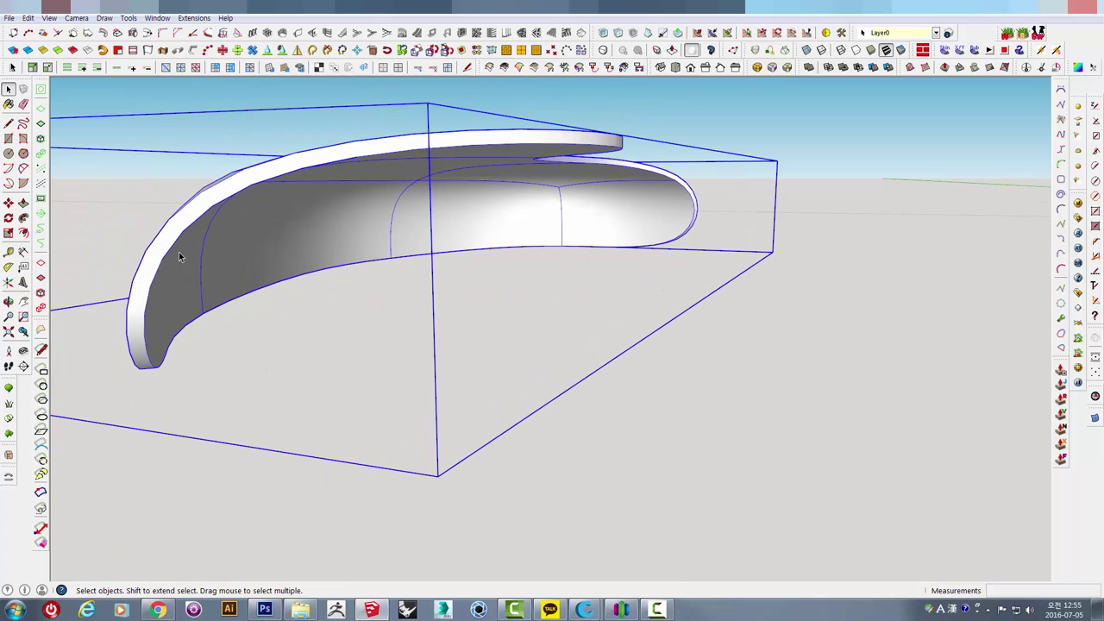
mouse_move(535, 214)
middle_mouse_down()
mouse_move(592, 215)
mouse_move(450, 227)
middle_mouse_up()
mouse_move(744, 214)
middle_mouse_down()
mouse_move(658, 244)
mouse_move(618, 595)
middle_mouse_up()
- In Simplify3D, remove model 543 from the plate and import 654.stl
left_click(621, 610)
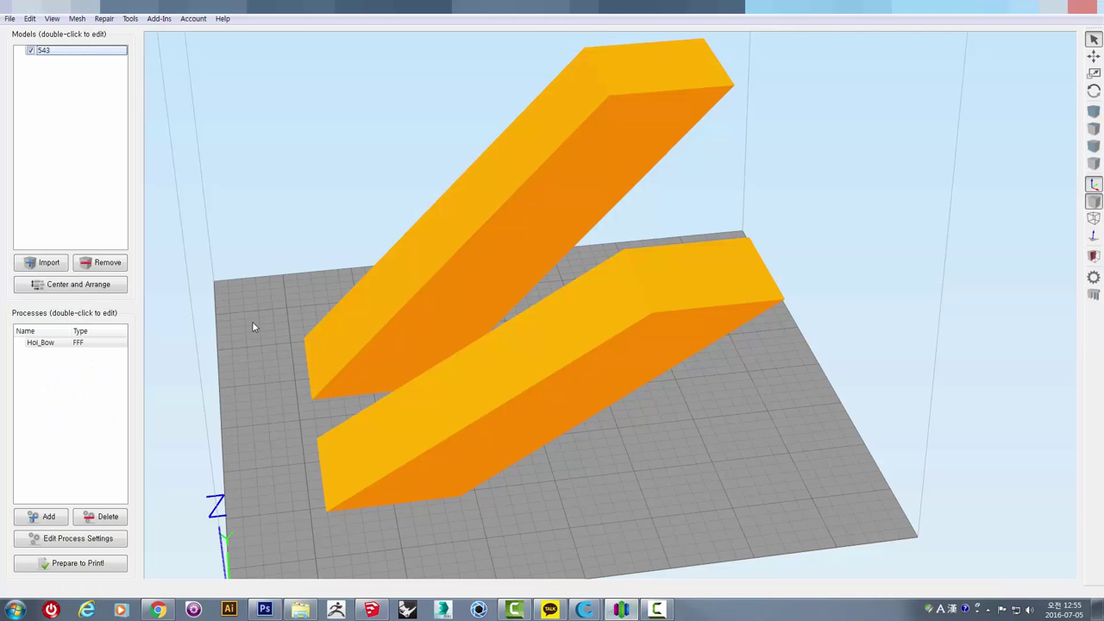
left_click(99, 262)
left_click(43, 262)
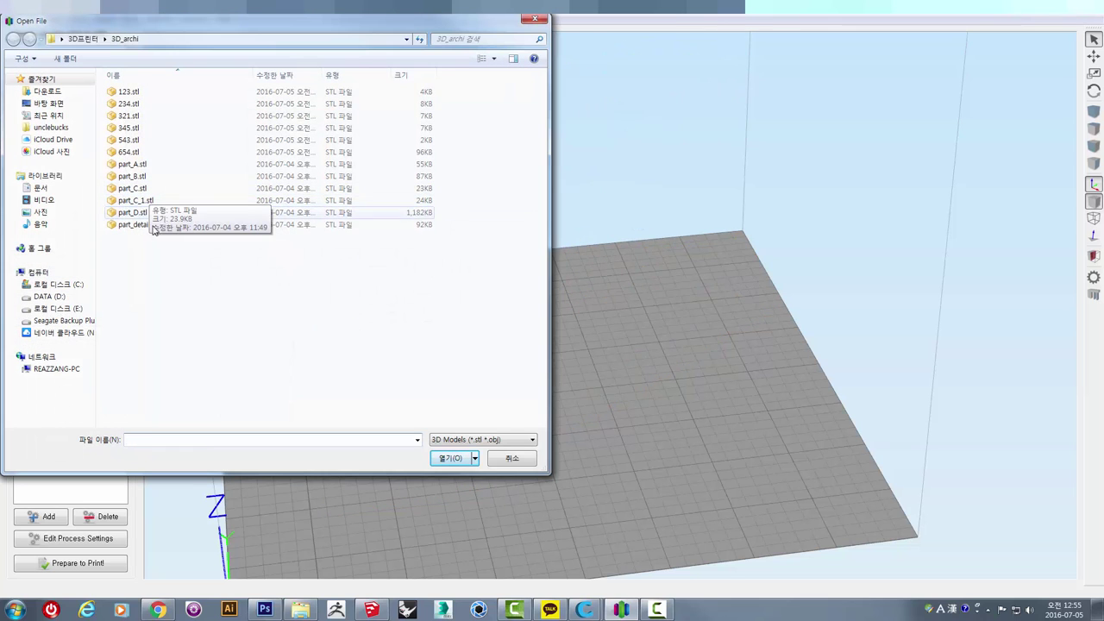
left_click(138, 151)
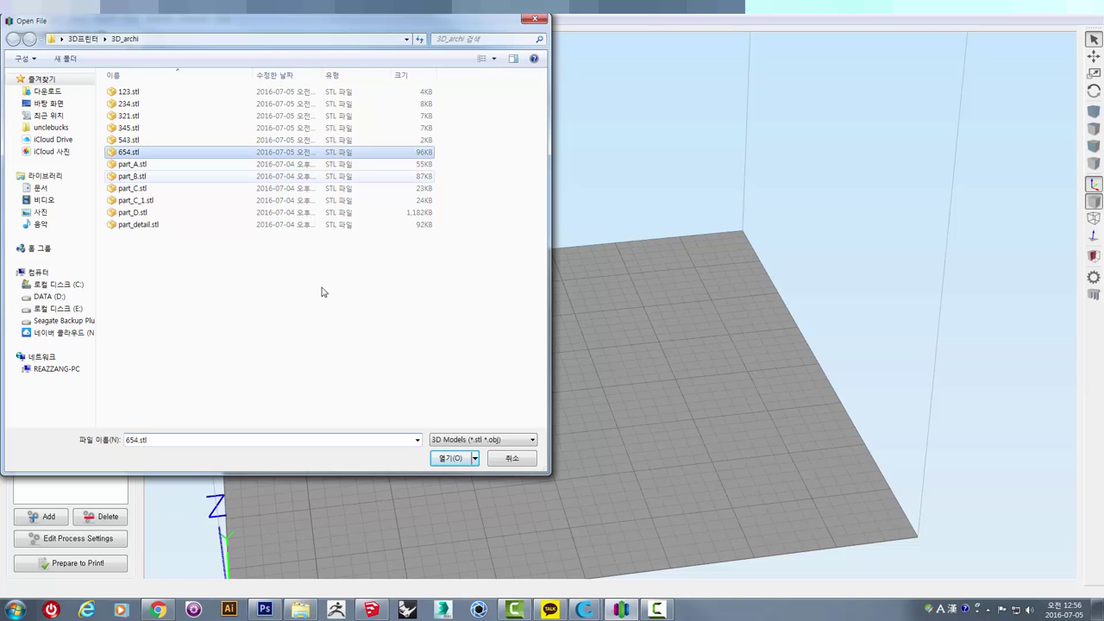
left_click(440, 459)
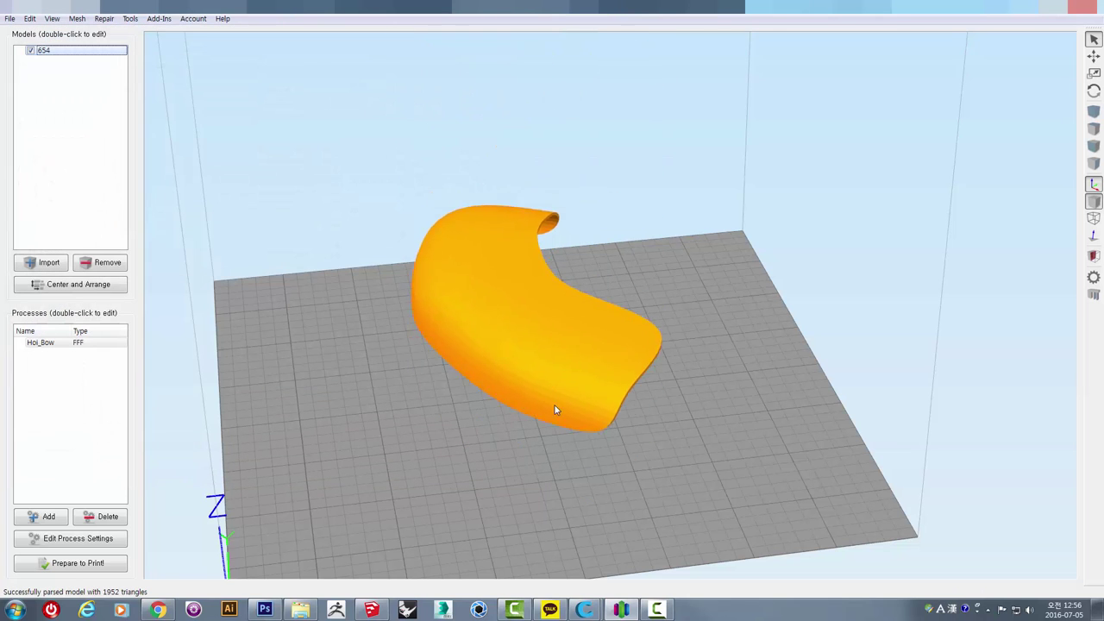
mouse_move(403, 418)
left_mouse_down()
mouse_move(443, 450)
mouse_move(546, 460)
left_mouse_up()
- Scale the 654 shell uniformly to 140 percent and slice it with Prepare to Print
double_click(530, 364)
type("120")
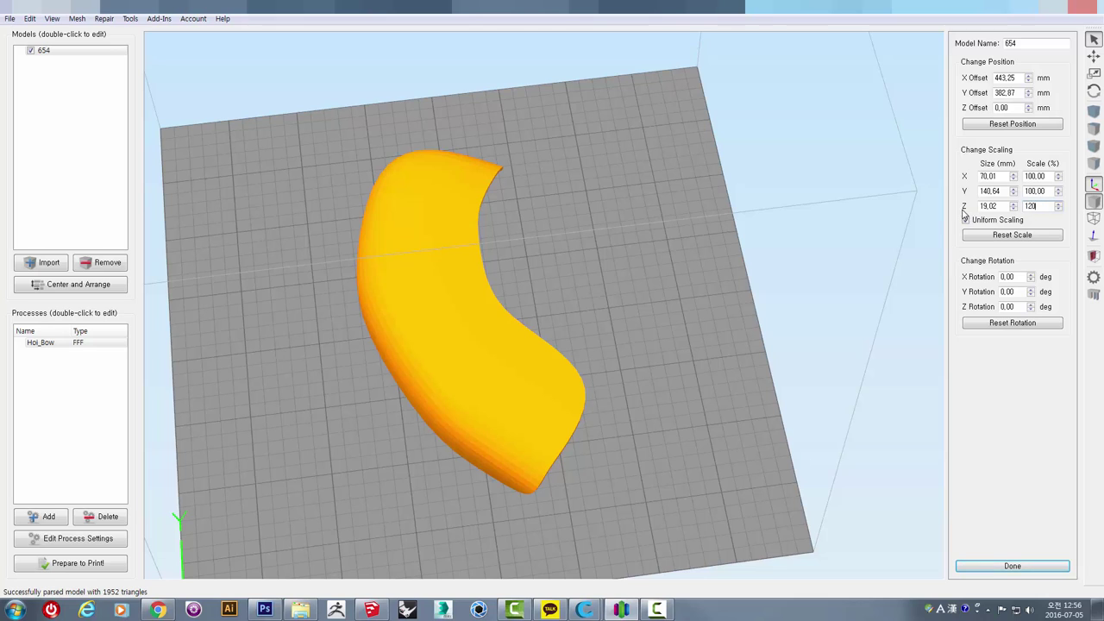
key("Return")
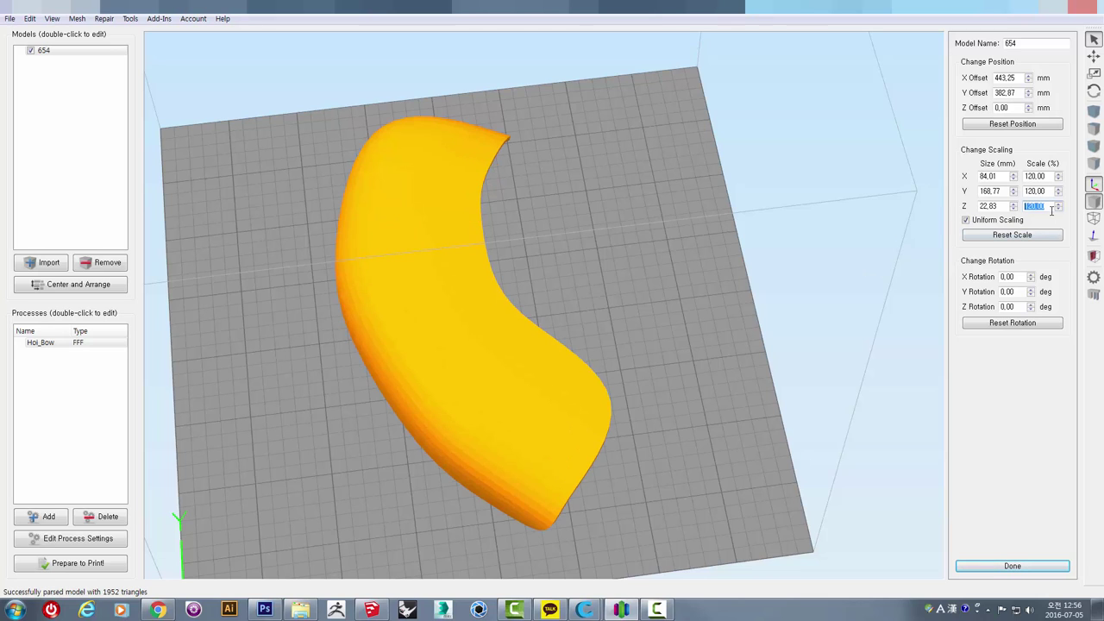
type("140")
key("Return")
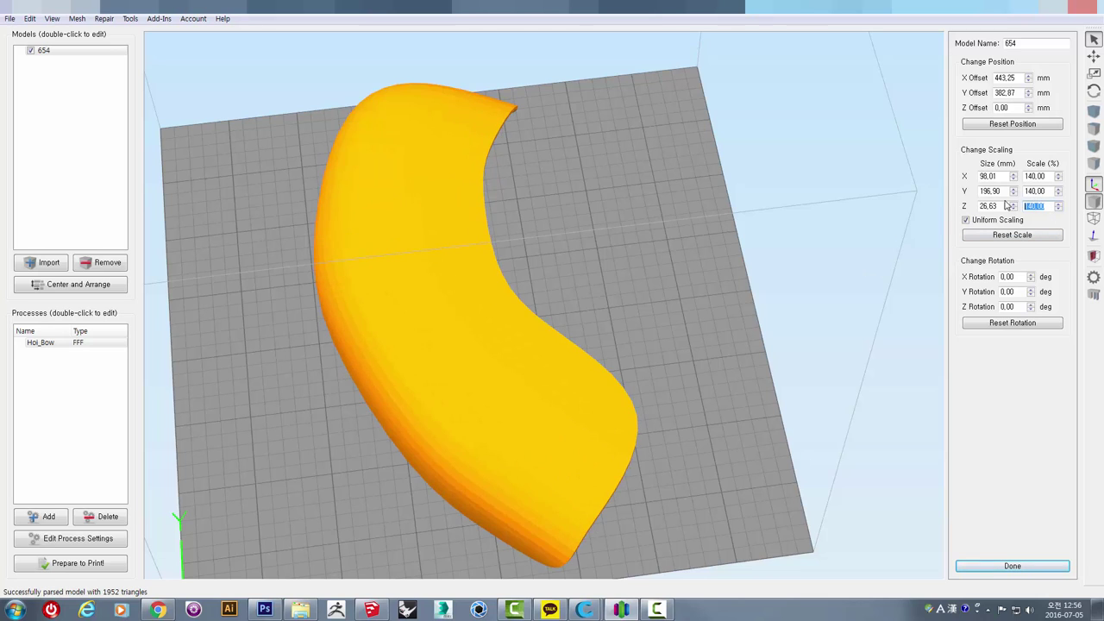
mouse_move(903, 211)
left_mouse_down()
mouse_move(756, 118)
mouse_move(831, 146)
left_mouse_up()
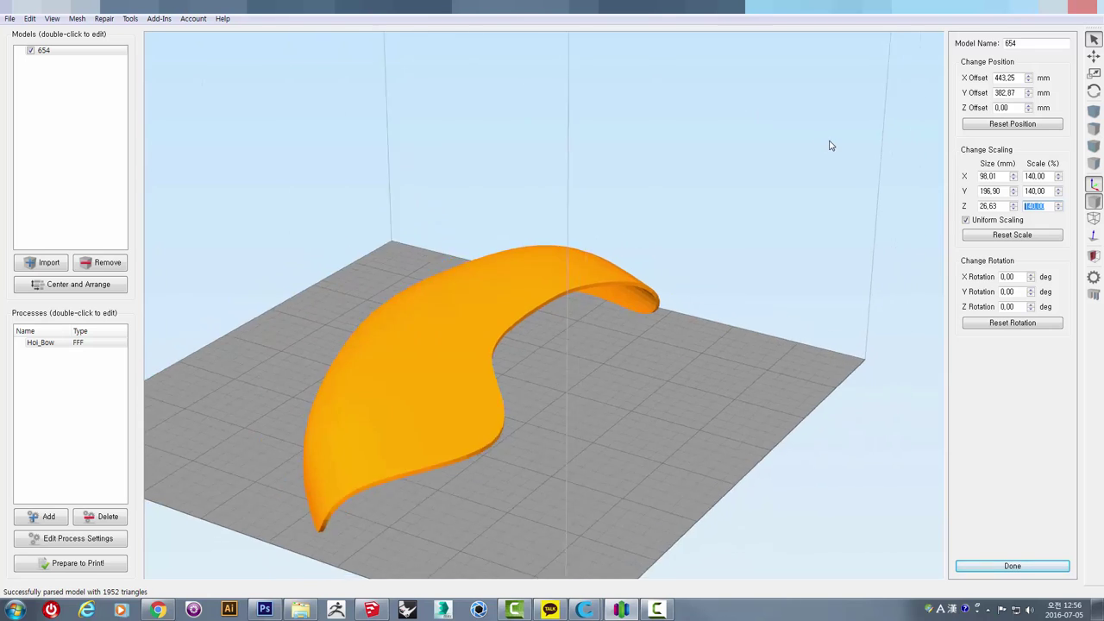
left_click(90, 562)
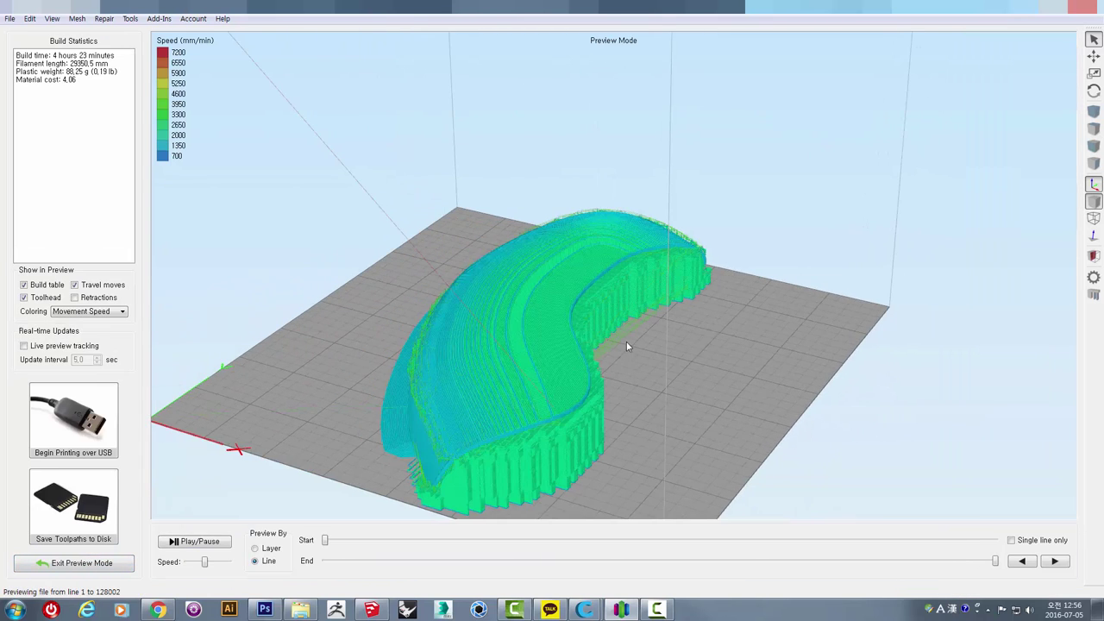
- Orbit and zoom around the sliced shell's toolpaths from top, side and low angles
mouse_move(629, 345)
left_mouse_down()
mouse_move(688, 345)
mouse_move(720, 330)
mouse_move(768, 365)
mouse_move(739, 365)
mouse_move(853, 320)
mouse_move(904, 331)
left_mouse_up()
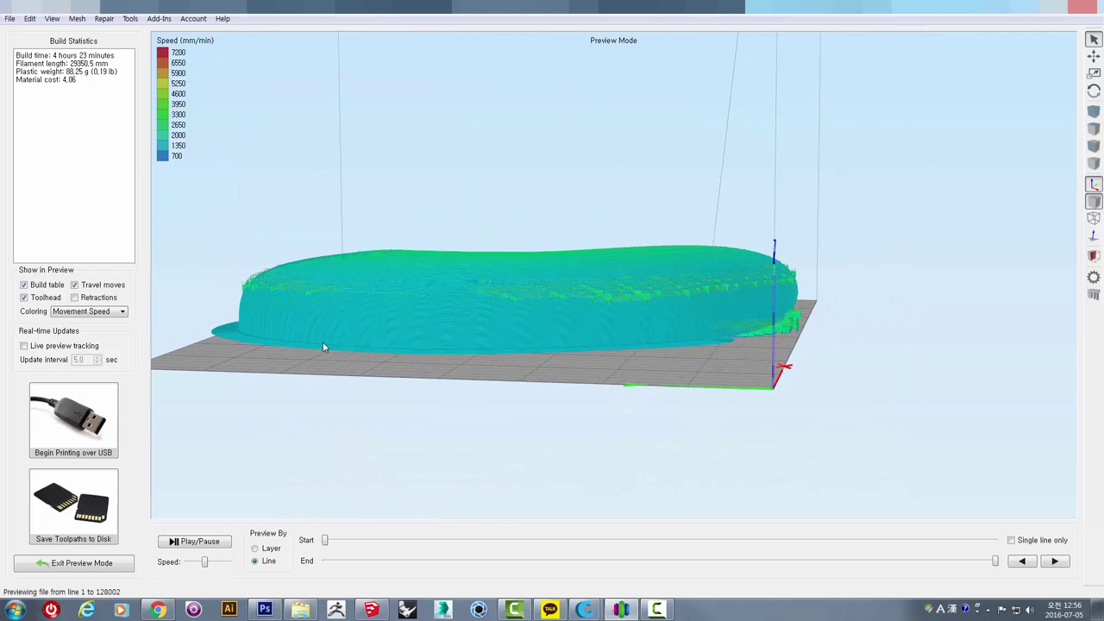
mouse_move(324, 345)
left_mouse_down()
mouse_move(396, 341)
mouse_move(324, 395)
left_mouse_up()
mouse_move(429, 402)
left_mouse_down()
mouse_move(638, 349)
mouse_move(488, 347)
mouse_move(360, 309)
mouse_move(303, 292)
mouse_move(296, 243)
left_mouse_up()
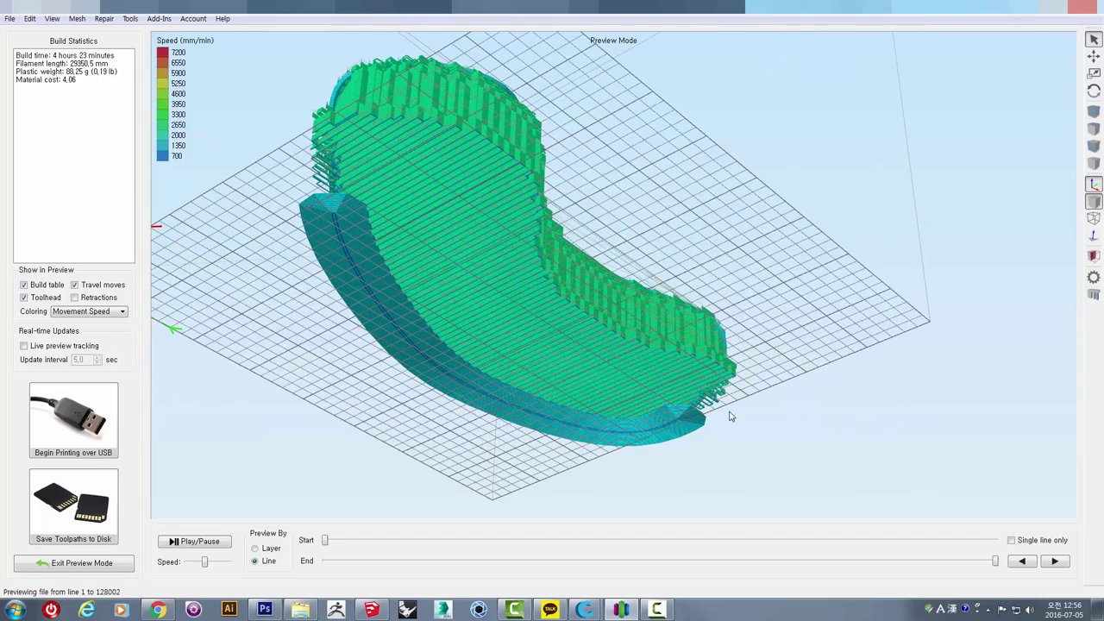
mouse_move(729, 417)
left_mouse_down()
mouse_move(537, 251)
mouse_move(557, 299)
mouse_move(561, 249)
mouse_move(525, 338)
mouse_move(542, 320)
left_mouse_up()
scroll(548, 296, "up", 3)
scroll(582, 315, "up", 3)
scroll(703, 345, "up", 3)
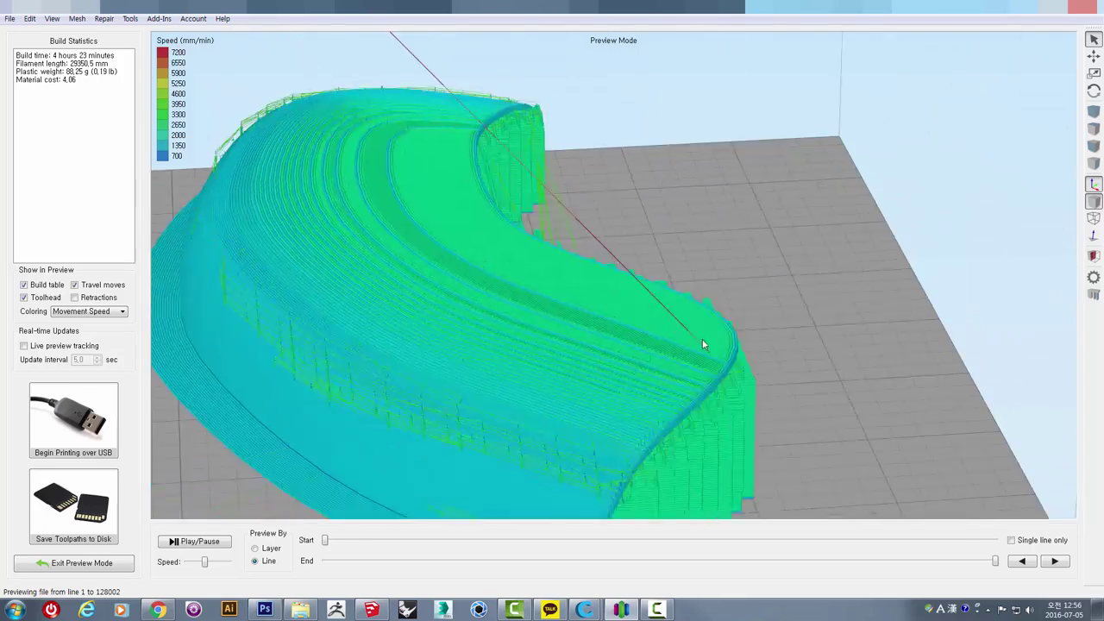
mouse_move(703, 345)
left_mouse_down()
mouse_move(616, 345)
mouse_move(388, 264)
mouse_move(379, 205)
mouse_move(460, 207)
left_mouse_up()
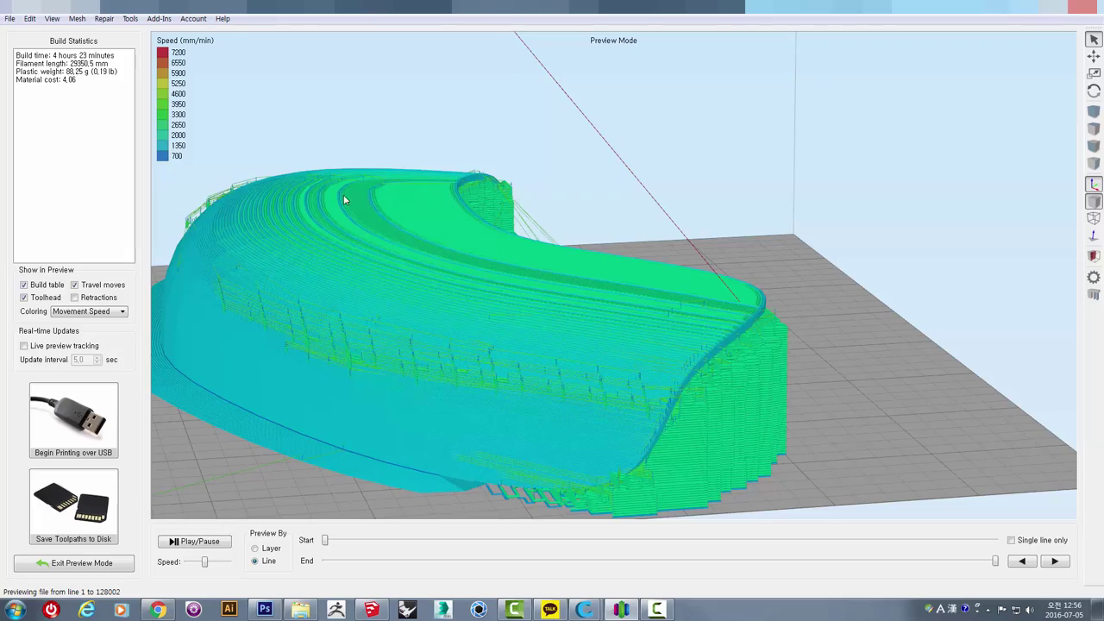
left_click_drag(344, 200, 323, 253)
scroll(319, 323, "up", 3)
scroll(397, 164, "down", 3)
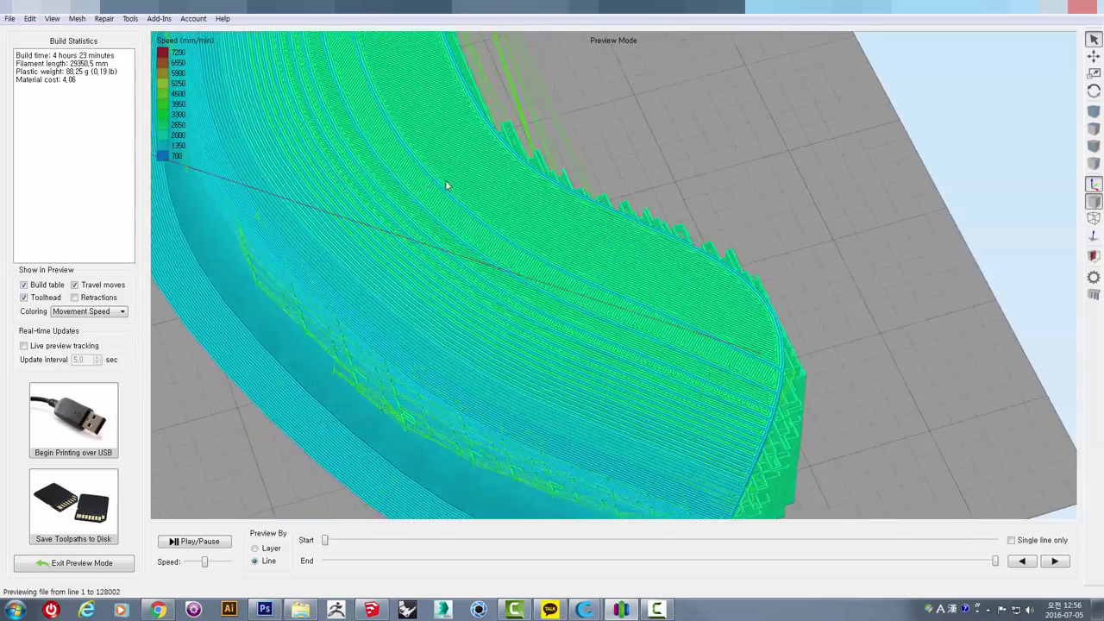
- View the shell obliquely and from the side, then trim the preview to line 127552 showing the toolhead
mouse_move(446, 180)
left_mouse_down()
mouse_move(274, 180)
mouse_move(342, 263)
left_mouse_up()
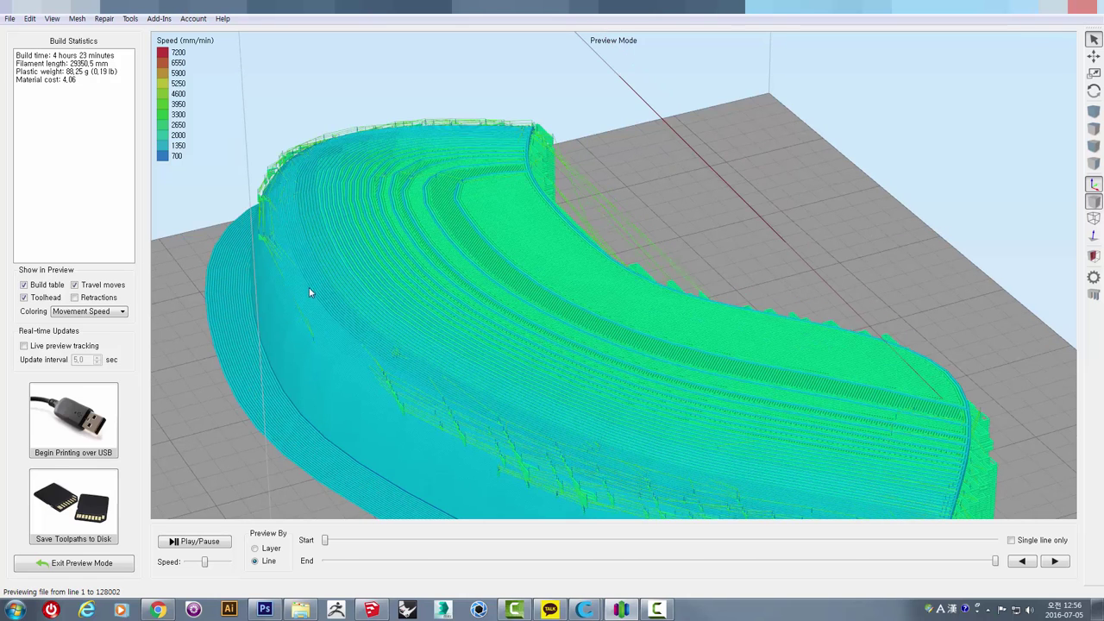
mouse_move(632, 242)
left_mouse_down()
mouse_move(594, 168)
mouse_move(594, 139)
left_mouse_up()
mouse_move(570, 239)
left_mouse_down()
mouse_move(604, 365)
mouse_move(510, 121)
left_mouse_up()
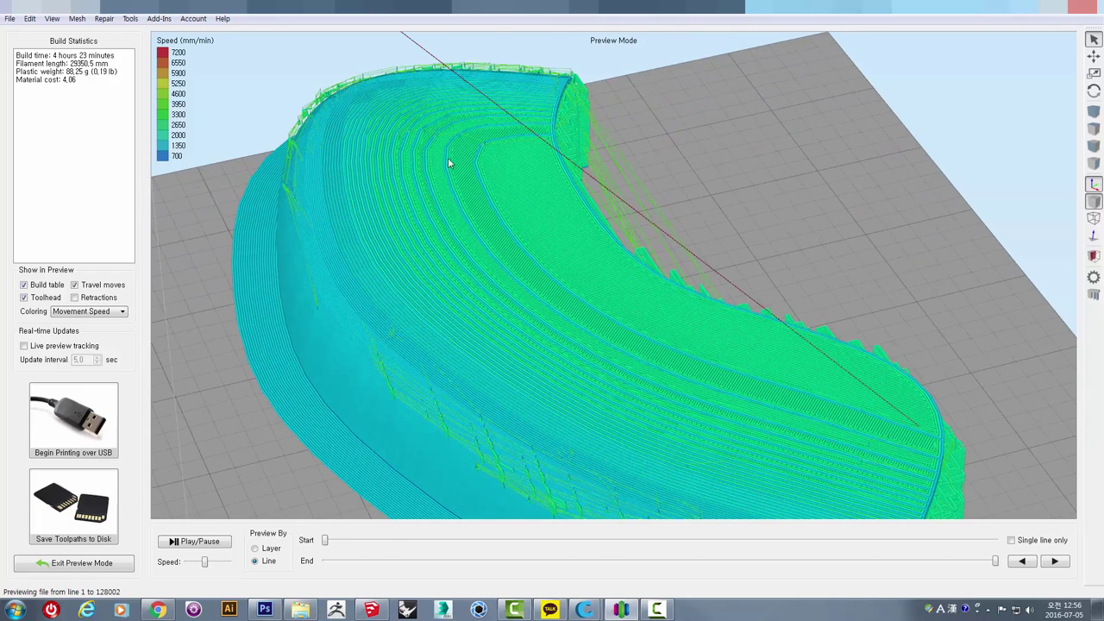
mouse_move(775, 292)
left_mouse_down()
mouse_move(660, 176)
mouse_move(584, 230)
mouse_move(554, 474)
left_mouse_up()
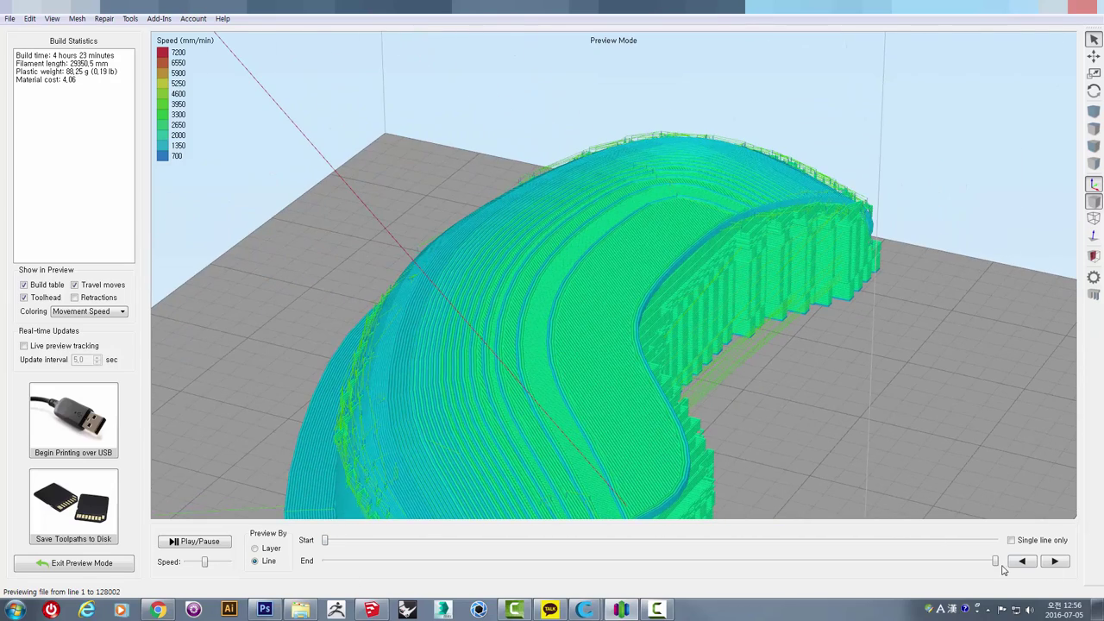
mouse_move(990, 565)
left_mouse_down()
mouse_move(531, 556)
mouse_move(1001, 574)
left_mouse_up()
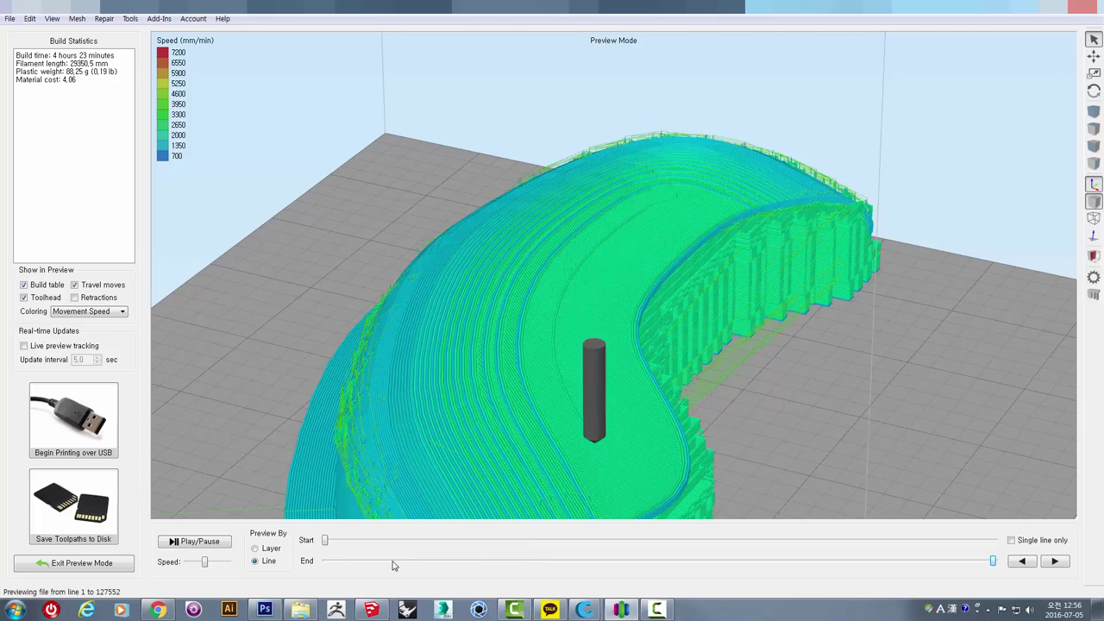
- Trim the shell preview back to roughly halfway through the print
left_click_drag(992, 564, 715, 561)
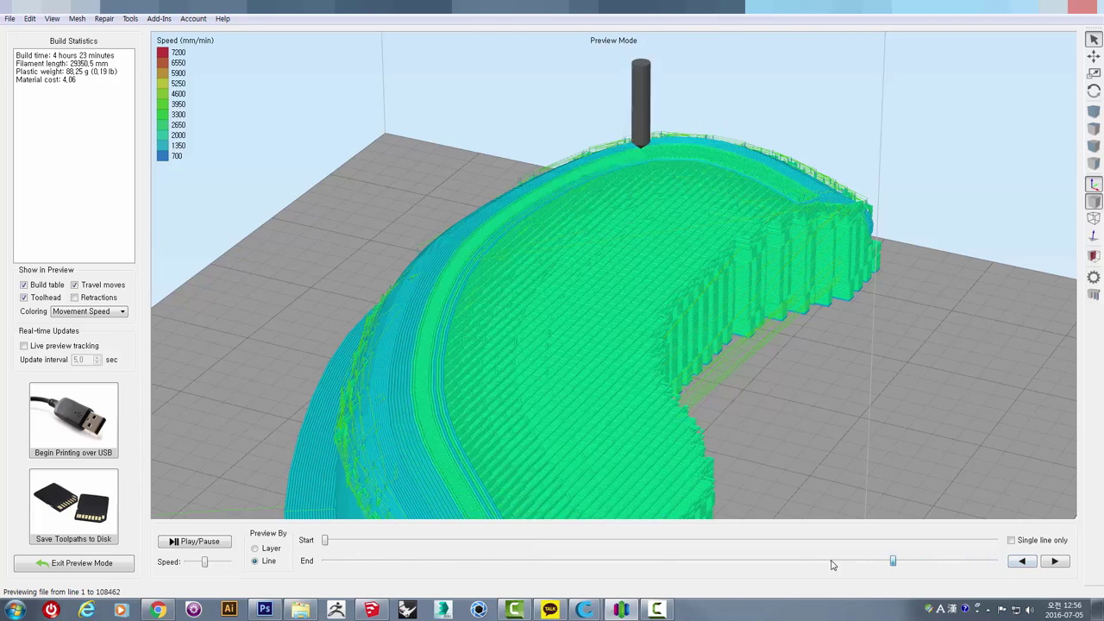
mouse_move(846, 372)
left_mouse_down()
mouse_move(852, 305)
mouse_move(783, 247)
mouse_move(764, 402)
mouse_move(845, 411)
mouse_move(790, 371)
mouse_move(313, 325)
left_mouse_up()
scroll(784, 247, "up", 5)
scroll(779, 256, "down", 5)
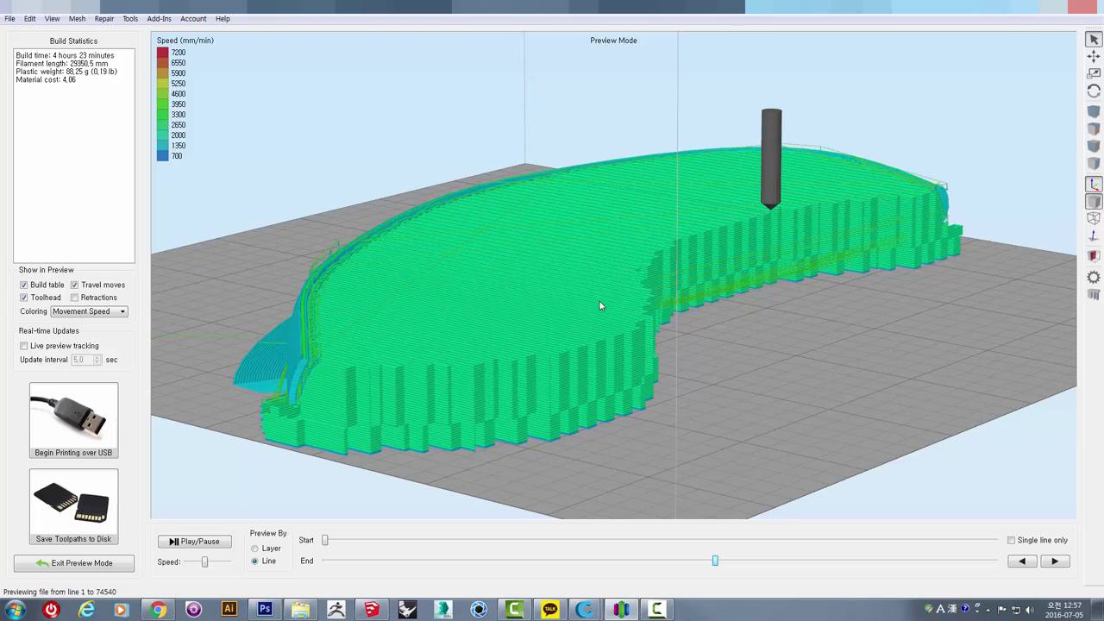
- Orbit the partial print from below, above and along its side, then switch to SketchUp
mouse_move(846, 337)
left_mouse_down()
mouse_move(845, 270)
mouse_move(852, 313)
mouse_move(942, 414)
mouse_move(1055, 417)
mouse_move(992, 406)
left_mouse_up()
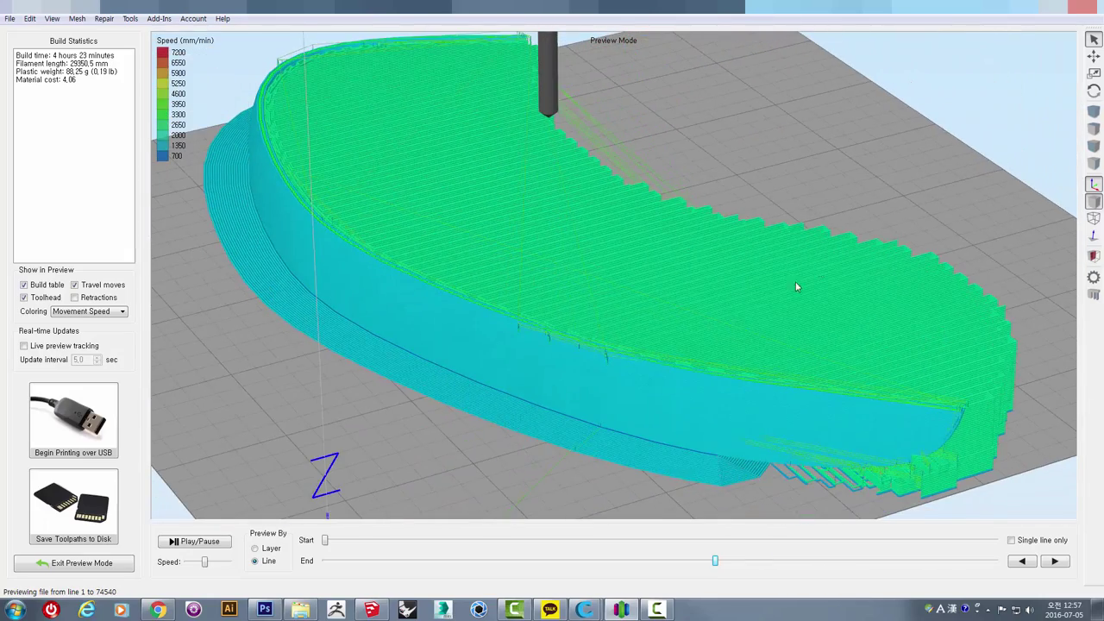
mouse_move(795, 287)
left_mouse_down()
mouse_move(823, 168)
mouse_move(608, 146)
left_mouse_up()
mouse_move(632, 217)
left_mouse_down()
mouse_move(776, 254)
mouse_move(781, 421)
left_mouse_up()
scroll(780, 422, "down", 2)
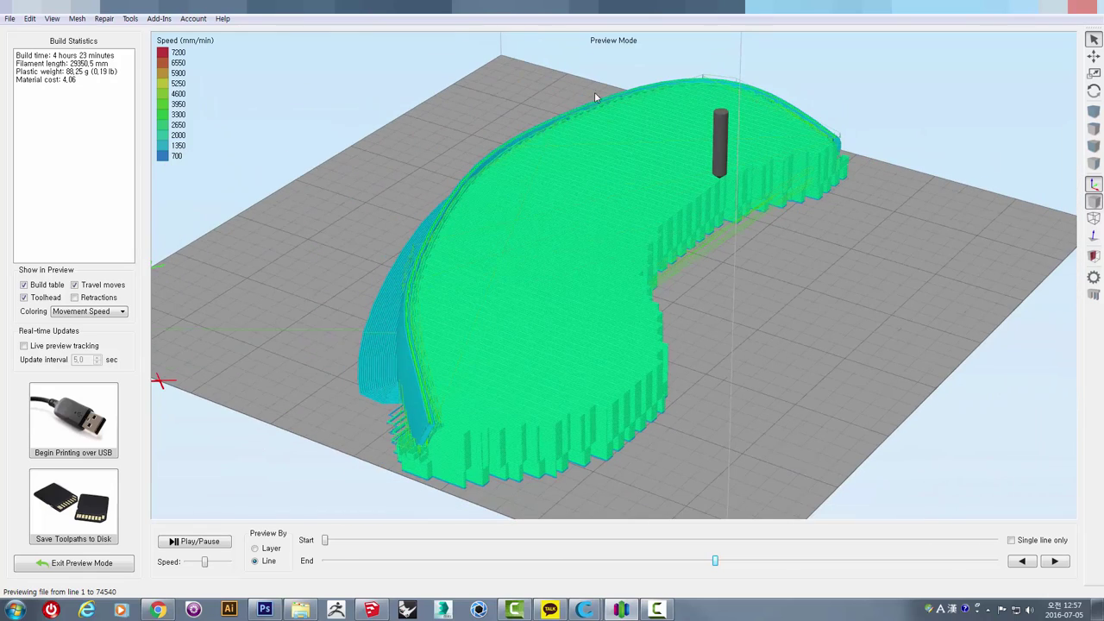
left_click_drag(614, 282, 848, 320)
left_click_drag(913, 302, 745, 375)
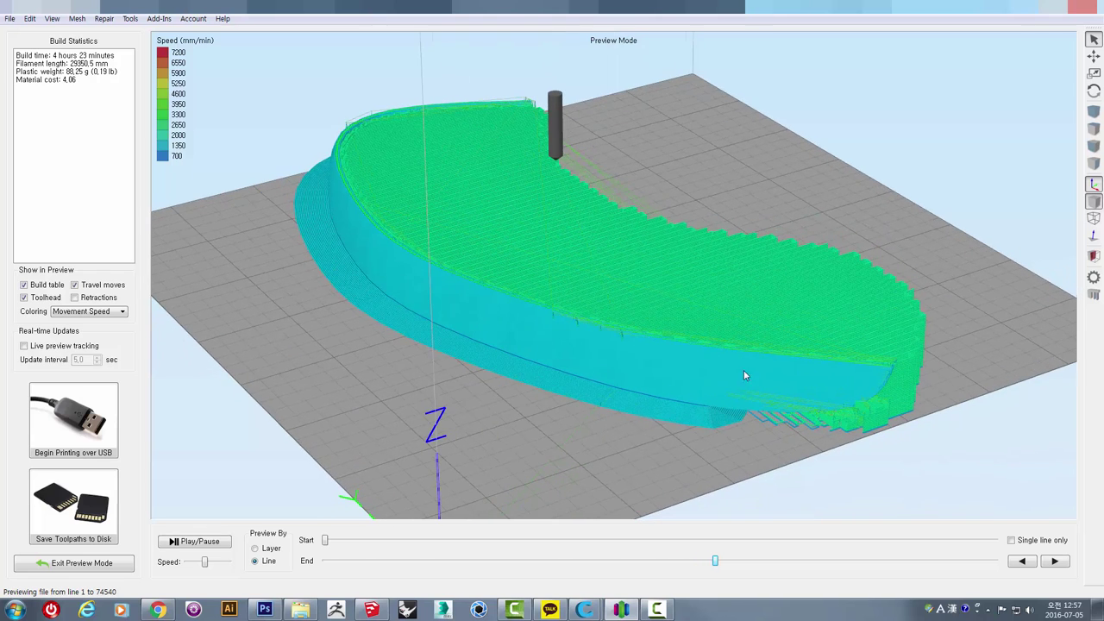
key("alt+Tab")
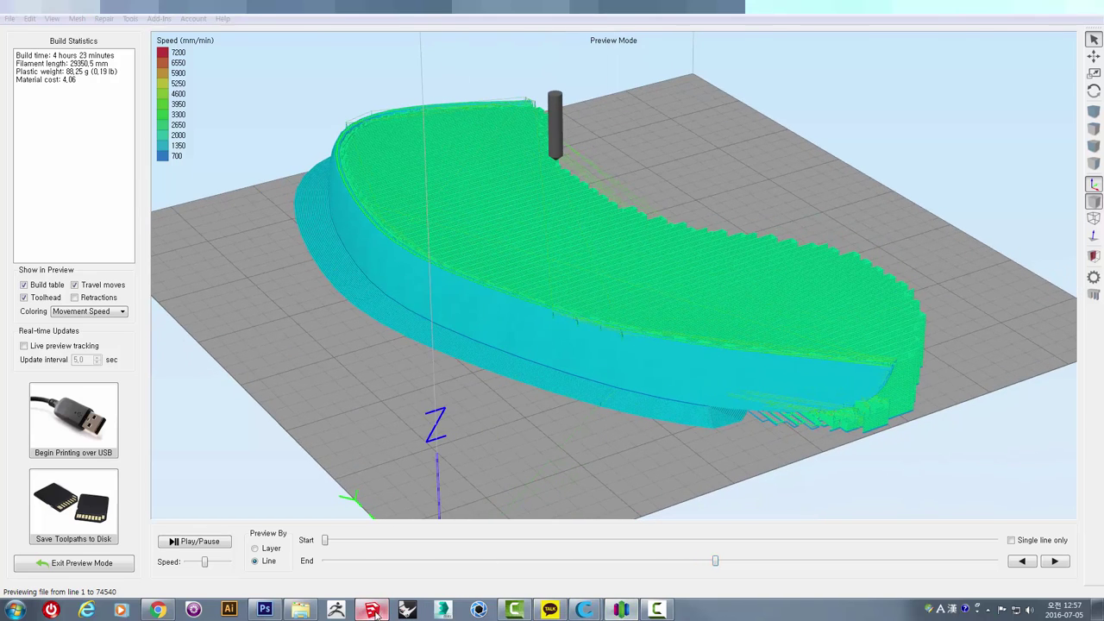
scroll(617, 456, "down", 1)
- Zoom out and orbit until the curved shell and blob bench are centred in view
scroll(617, 456, "down", 5)
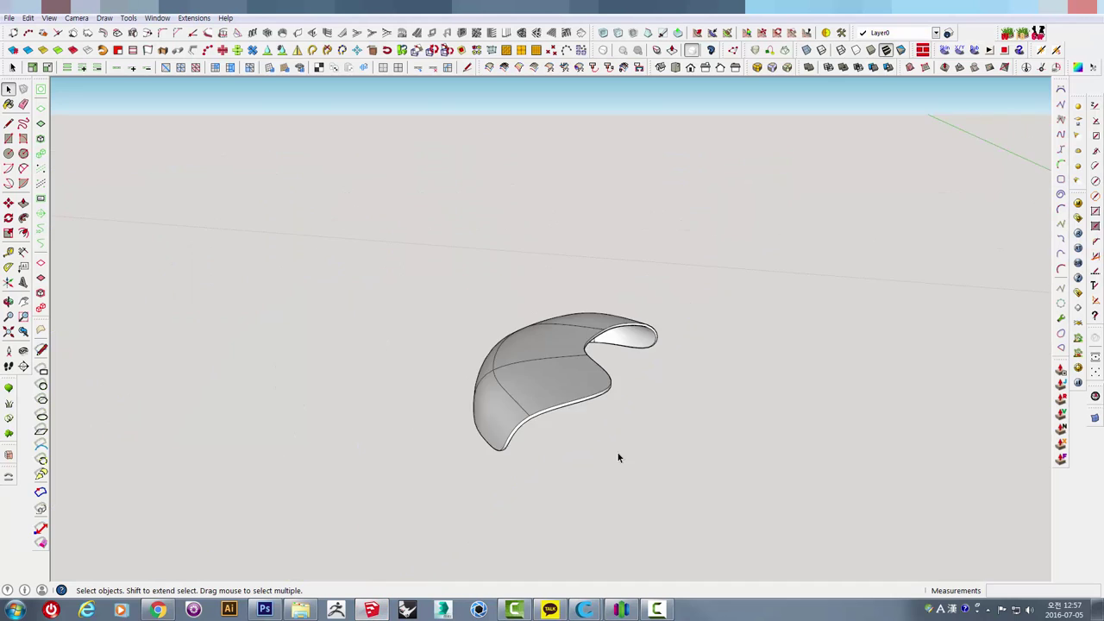
scroll(617, 451, "down", 2)
mouse_move(871, 446)
middle_mouse_down()
mouse_move(920, 426)
mouse_move(848, 362)
middle_mouse_up()
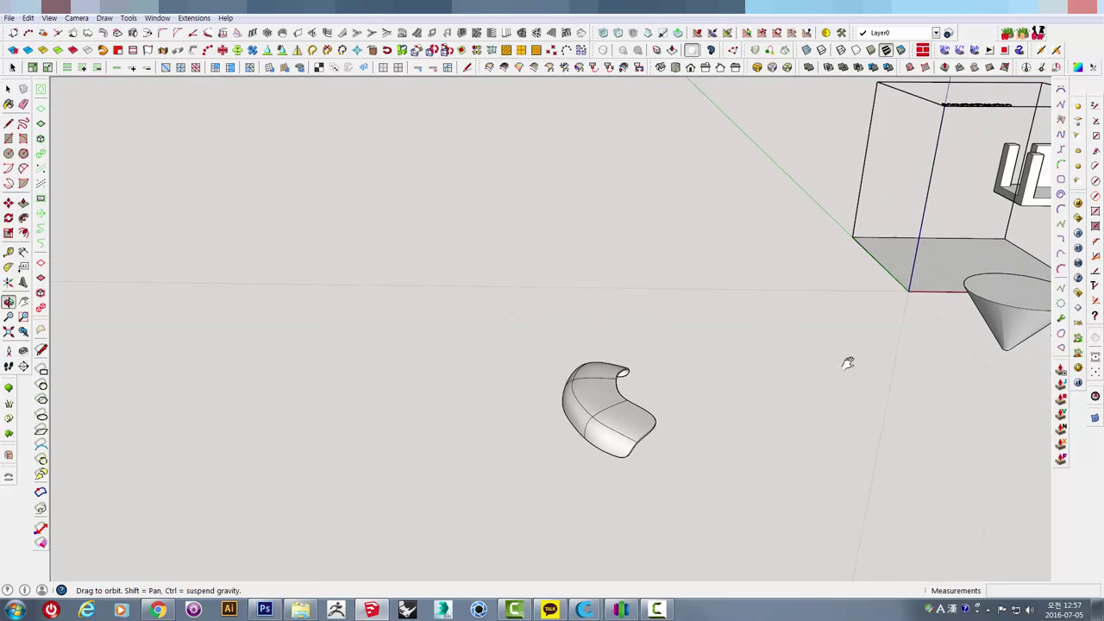
scroll(848, 362, "up", 3)
mouse_move(343, 353)
middle_mouse_down()
mouse_move(583, 343)
mouse_move(656, 362)
middle_mouse_up()
scroll(582, 343, "down", 2)
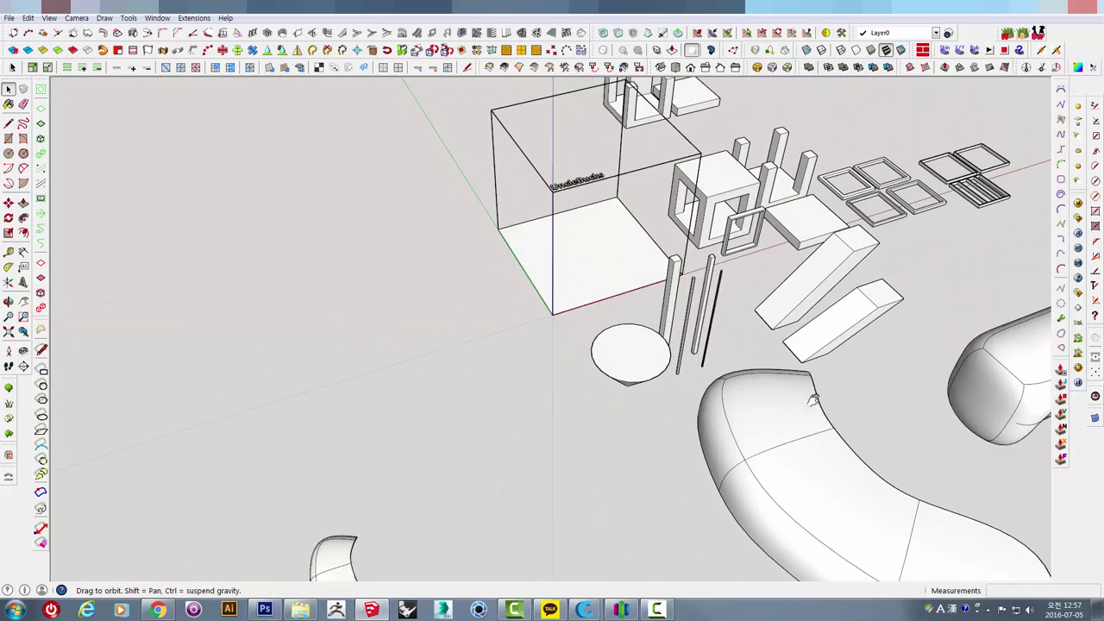
scroll(727, 389, "up", 2)
mouse_move(727, 389)
middle_mouse_down()
mouse_move(468, 277)
mouse_move(509, 315)
mouse_move(506, 340)
mouse_move(443, 244)
mouse_move(476, 239)
mouse_move(457, 267)
middle_mouse_up()
scroll(514, 319, "up", 2)
scroll(515, 319, "up", 1)
- Select the curved shell, then orbit to a low frontal view of the blob bench
mouse_move(364, 257)
middle_mouse_down()
mouse_move(457, 271)
mouse_move(466, 374)
mouse_move(567, 394)
mouse_move(636, 358)
mouse_move(460, 322)
mouse_move(840, 333)
mouse_move(469, 357)
mouse_move(158, 322)
middle_mouse_up()
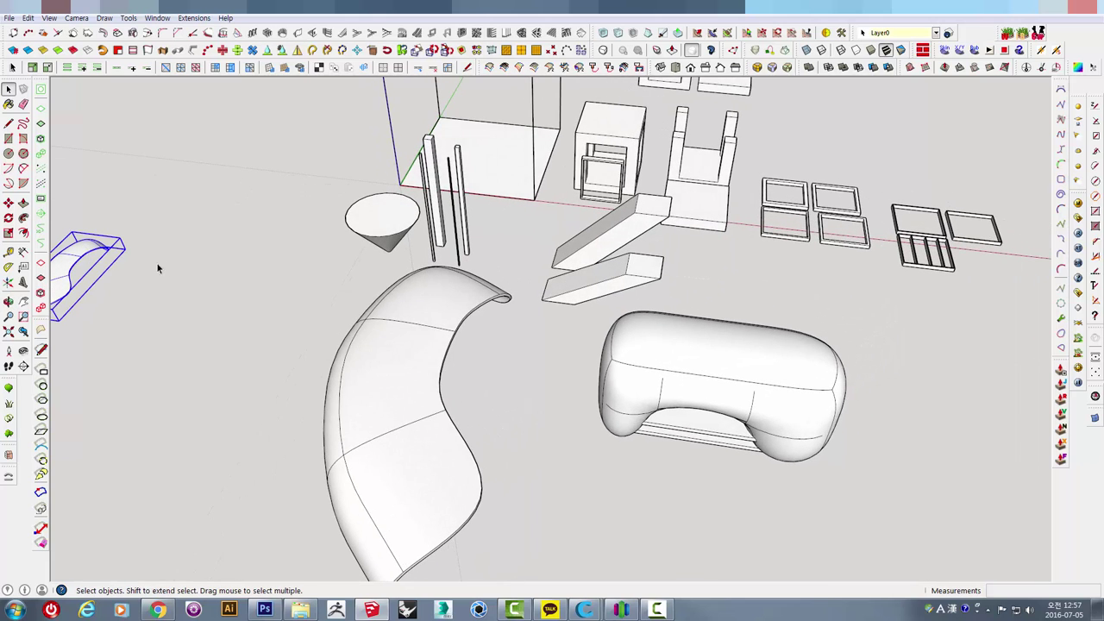
mouse_move(393, 329)
middle_mouse_down()
mouse_move(451, 313)
mouse_move(395, 267)
mouse_move(483, 319)
mouse_move(584, 342)
mouse_move(513, 277)
mouse_move(461, 254)
mouse_move(779, 414)
mouse_move(759, 365)
mouse_move(676, 368)
mouse_move(556, 441)
middle_mouse_up()
scroll(395, 267, "up", 2)
left_click(402, 291)
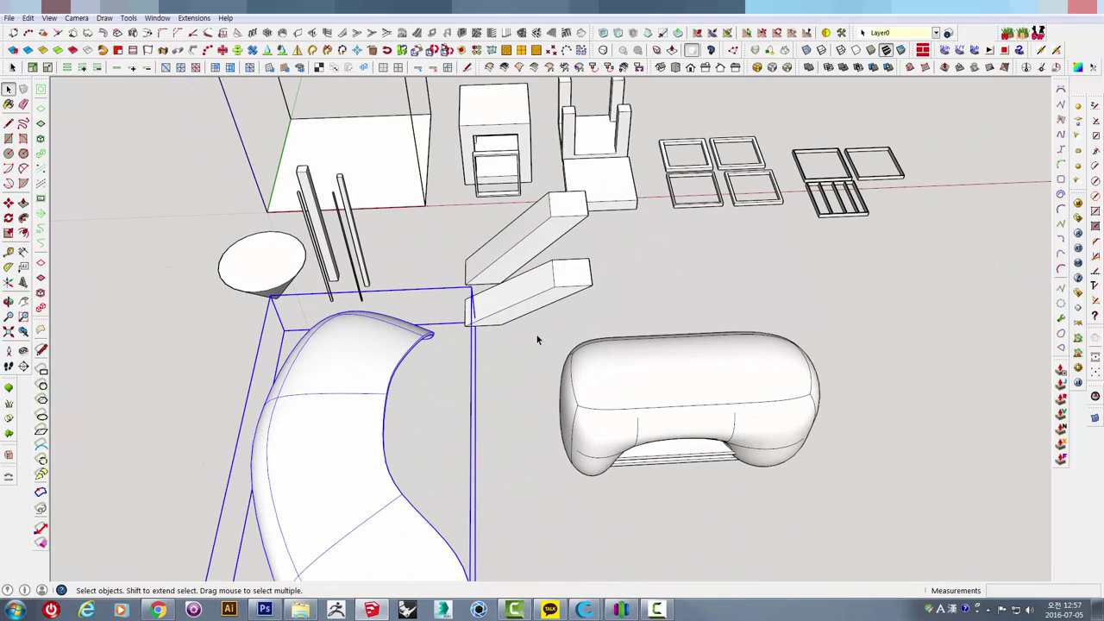
mouse_move(839, 490)
middle_mouse_down()
mouse_move(733, 510)
mouse_move(661, 457)
mouse_move(772, 294)
mouse_move(820, 246)
mouse_move(794, 377)
mouse_move(670, 299)
mouse_move(567, 327)
mouse_move(719, 333)
mouse_move(907, 232)
mouse_move(374, 217)
mouse_move(515, 187)
mouse_move(562, 207)
mouse_move(525, 389)
mouse_move(500, 394)
mouse_move(320, 246)
mouse_move(334, 246)
mouse_move(389, 424)
mouse_move(388, 277)
mouse_move(449, 280)
mouse_move(446, 367)
mouse_move(551, 481)
mouse_move(578, 237)
mouse_move(598, 363)
mouse_move(517, 254)
mouse_move(273, 214)
middle_mouse_up()
scroll(671, 299, "up", 3)
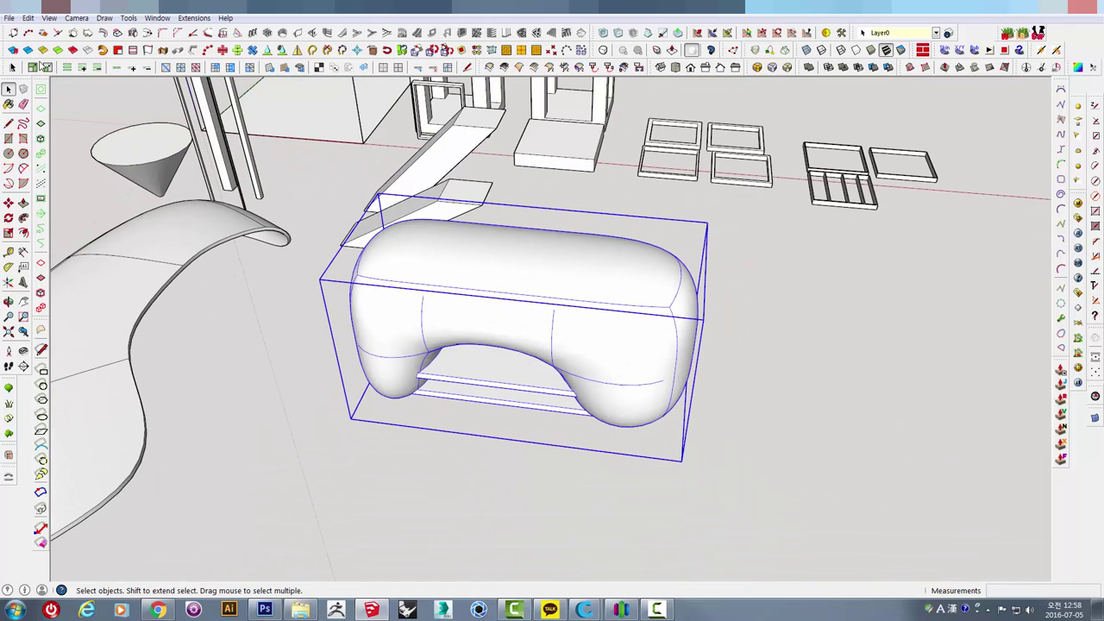
- Export the selected blob bench from SketchUp as 3456.stl, without overwriting 654.stl, and return to Simplify3D
left_click(9, 17)
left_click(30, 214)
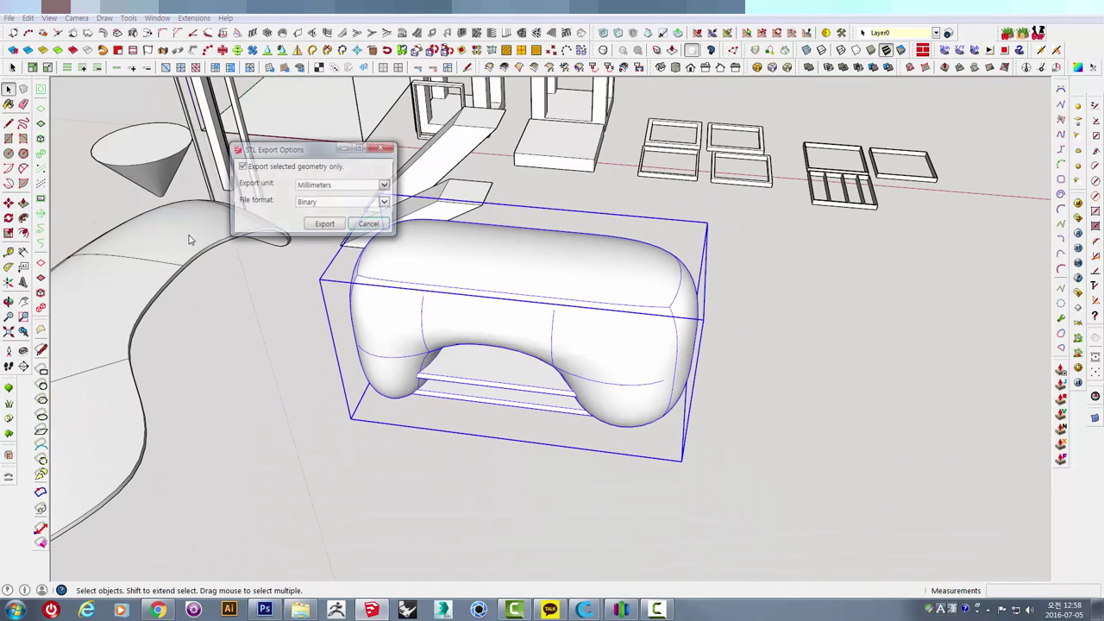
left_click(325, 225)
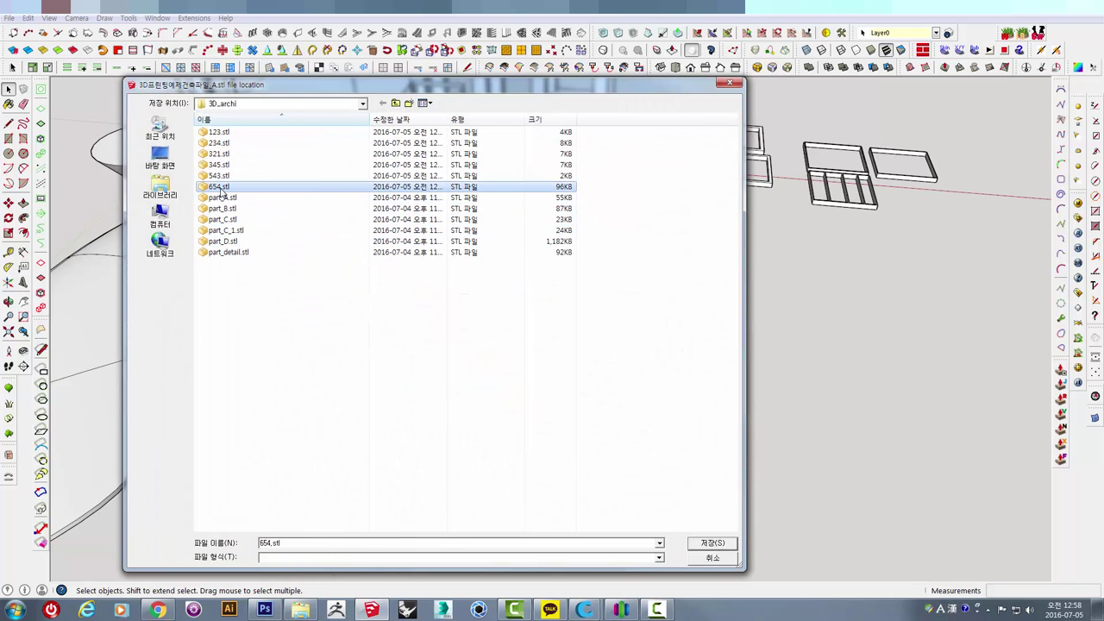
left_click(713, 544)
left_click(620, 311)
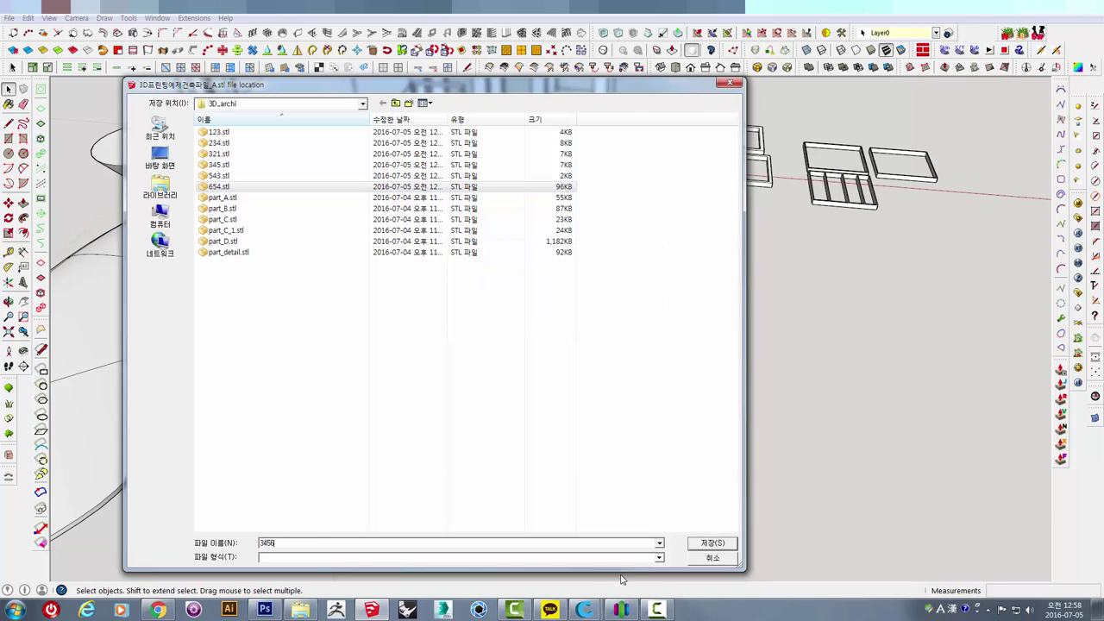
left_click(708, 547)
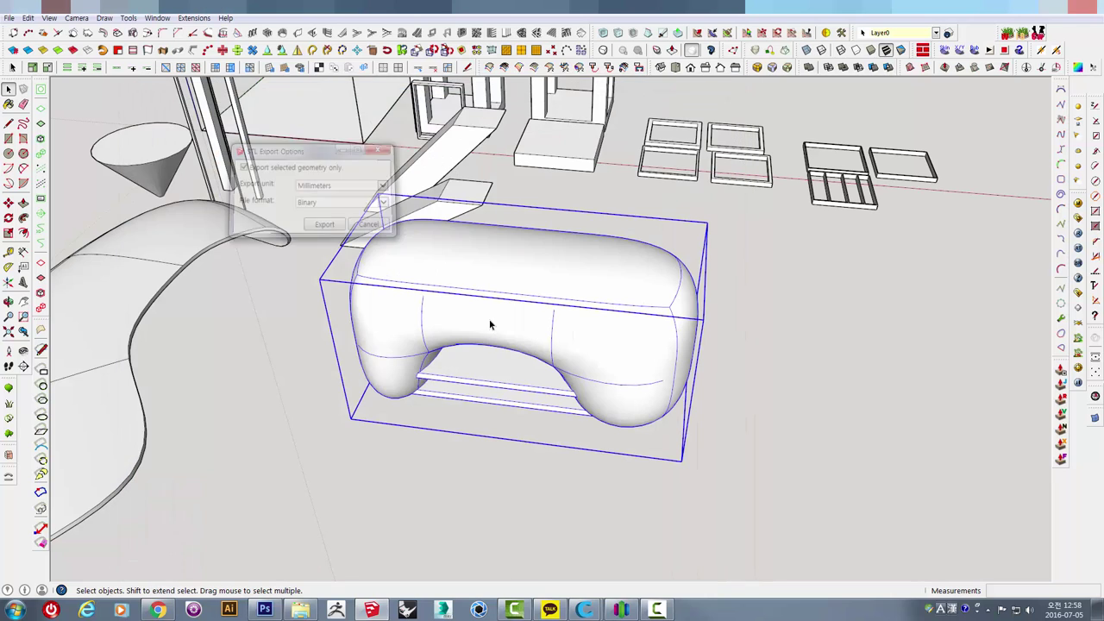
left_click(623, 611)
- Replace the old shell model on the plate with the imported 3456.stl bench
left_click(95, 565)
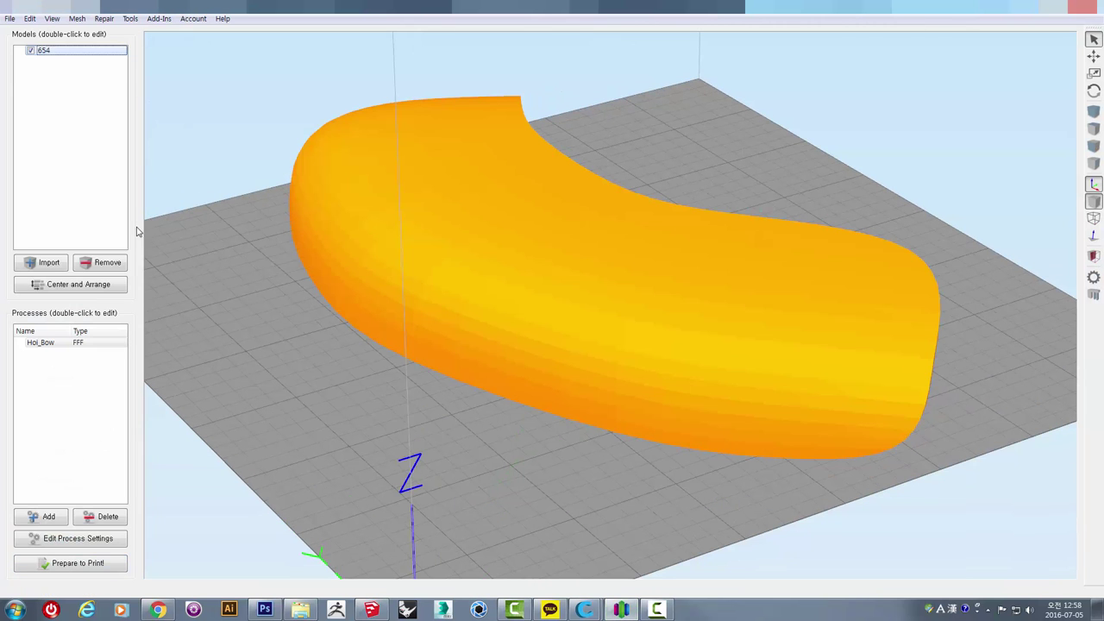
left_click(105, 263)
left_click(64, 263)
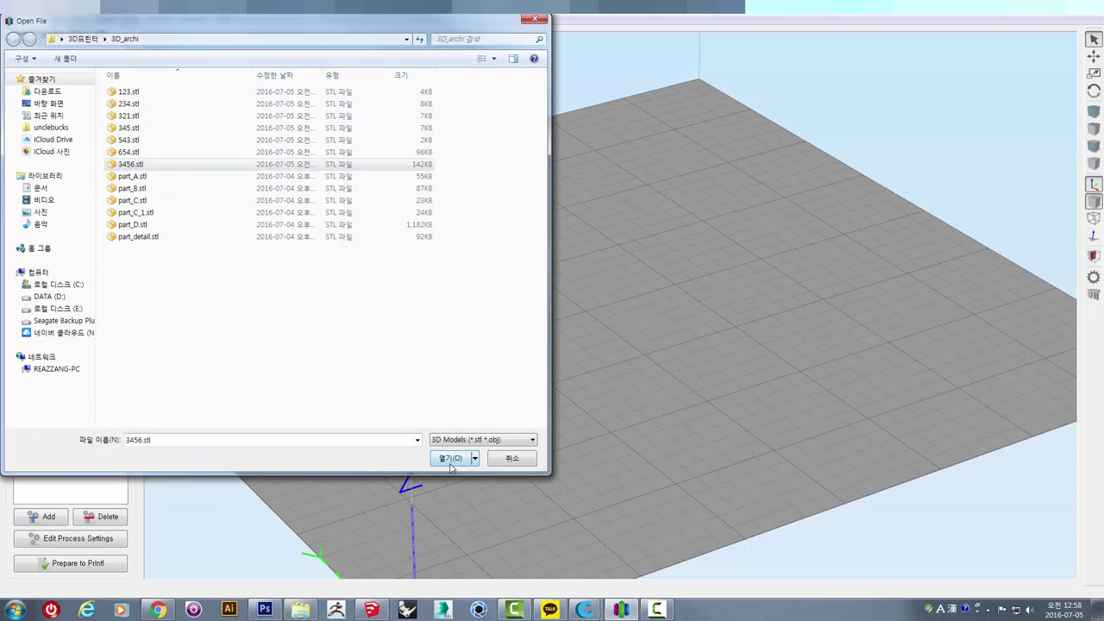
left_click(450, 466)
left_click(634, 317)
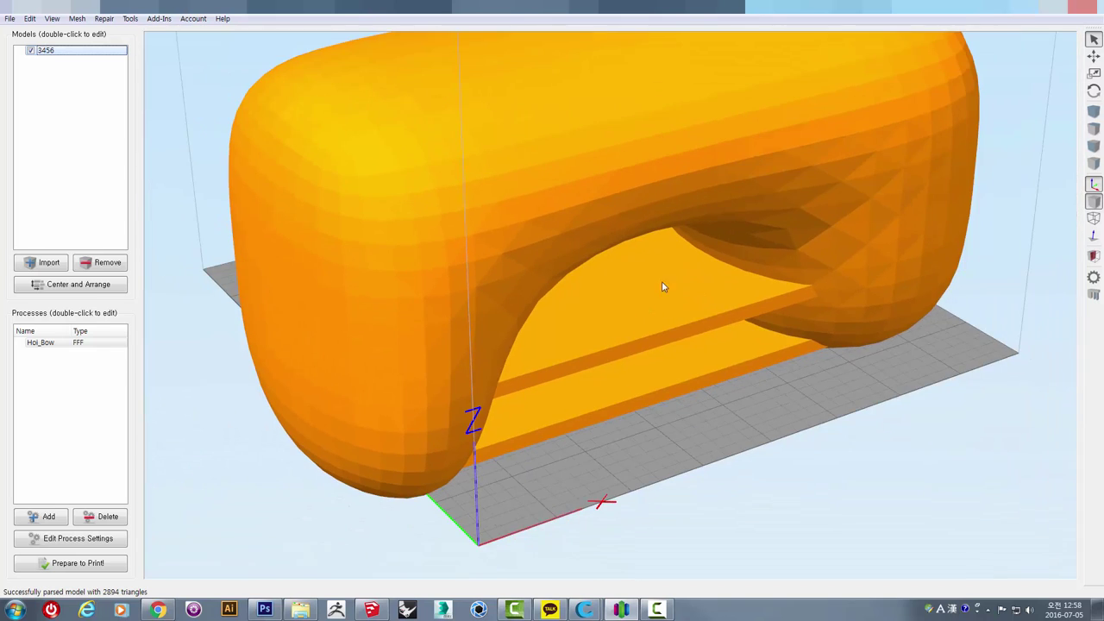
- Scale the bench down to 70 percent in its placement settings
double_click(664, 287)
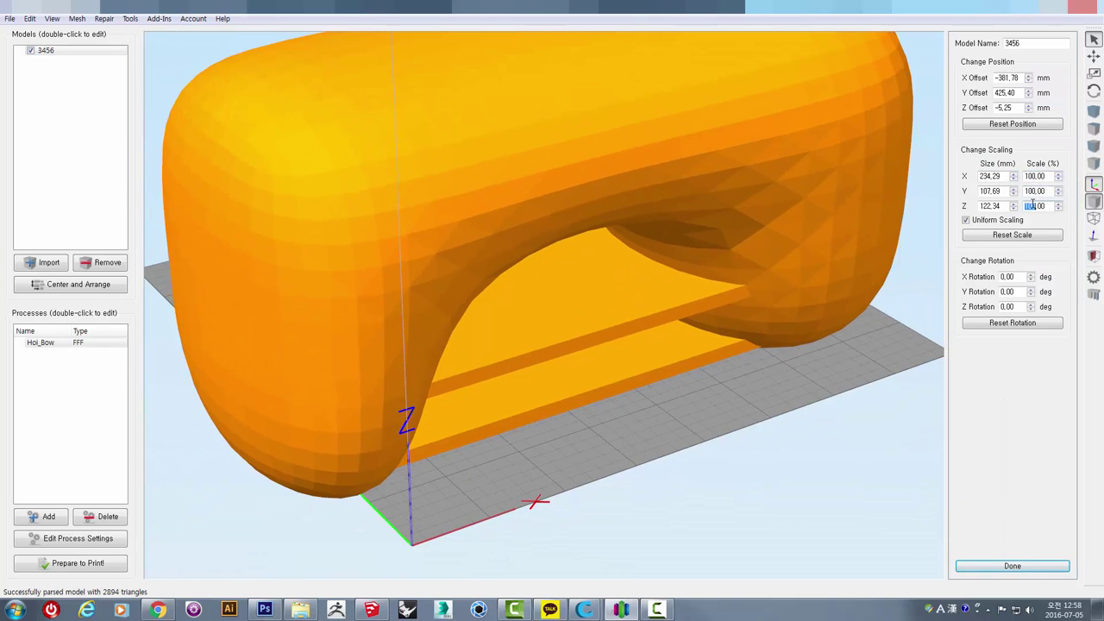
key("Return")
mouse_move(883, 334)
left_mouse_down()
mouse_move(281, 268)
mouse_move(594, 342)
mouse_move(330, 392)
left_mouse_up()
left_click(91, 292)
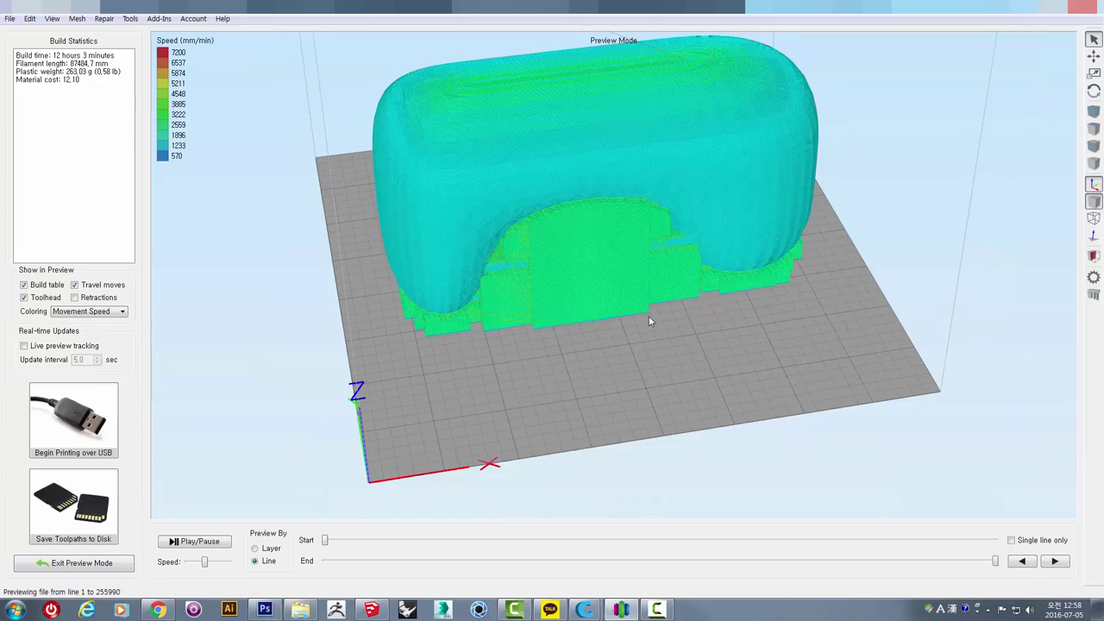
- Inspect the sliced bench and its support toolpaths from underneath, front, rear, top and side
mouse_move(649, 316)
left_mouse_down()
mouse_move(553, 369)
mouse_move(603, 258)
mouse_move(507, 169)
mouse_move(448, 160)
left_mouse_up()
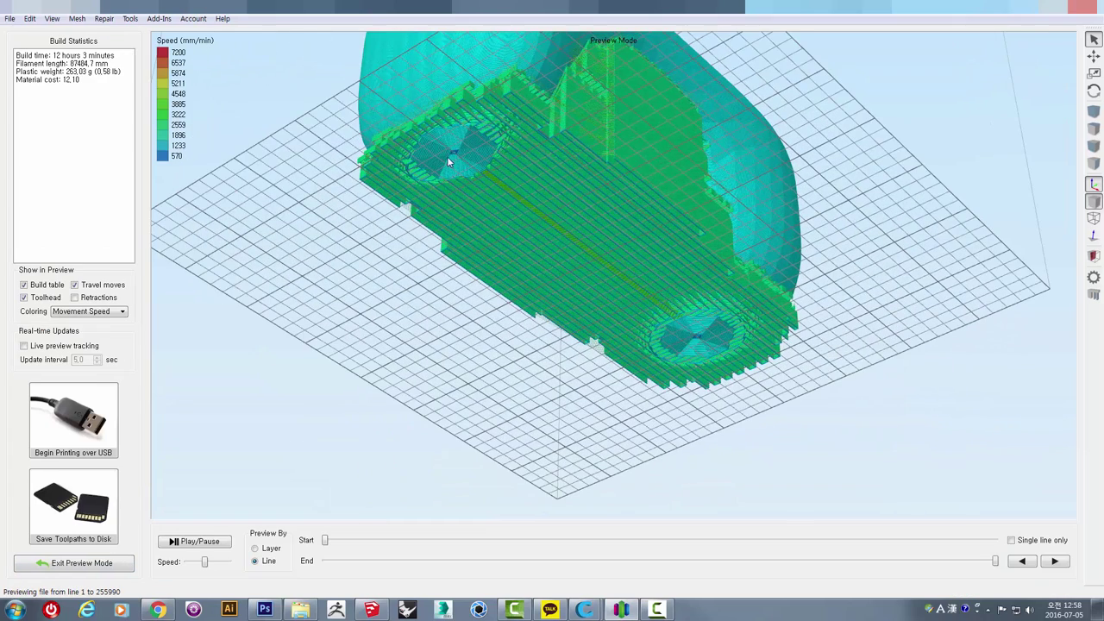
mouse_move(693, 210)
left_mouse_down()
mouse_move(608, 320)
mouse_move(429, 267)
left_mouse_up()
mouse_move(581, 172)
left_mouse_down()
mouse_move(562, 239)
mouse_move(678, 205)
mouse_move(729, 244)
mouse_move(650, 199)
left_mouse_up()
mouse_move(523, 124)
left_mouse_down()
mouse_move(671, 163)
mouse_move(529, 129)
mouse_move(493, 215)
mouse_move(532, 230)
mouse_move(573, 138)
left_mouse_up()
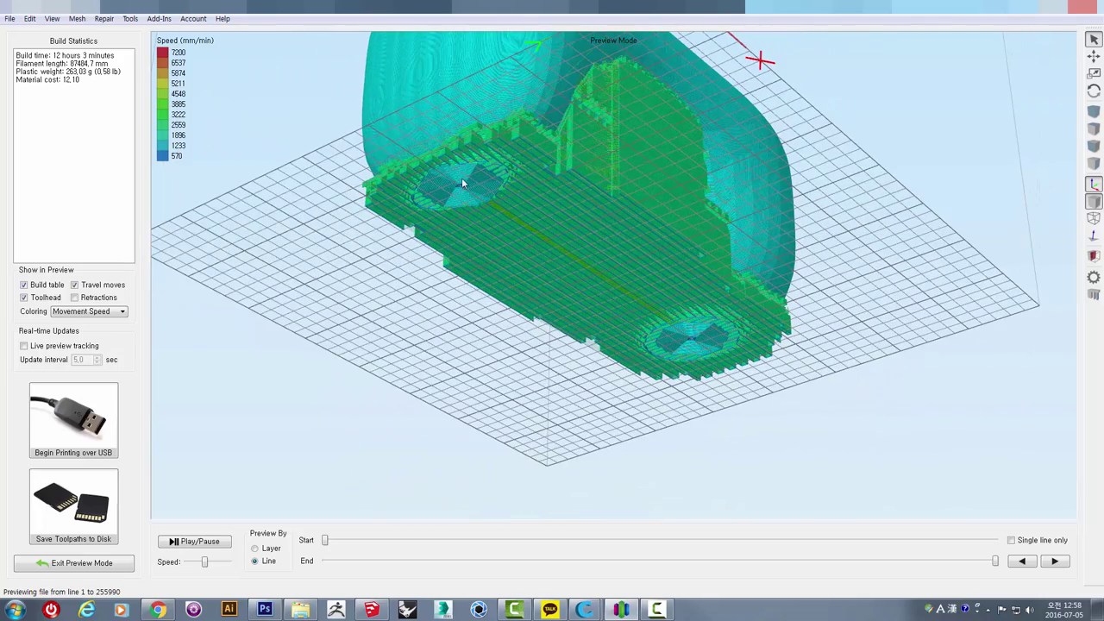
mouse_move(462, 183)
left_mouse_down()
mouse_move(495, 126)
mouse_move(458, 215)
left_mouse_up()
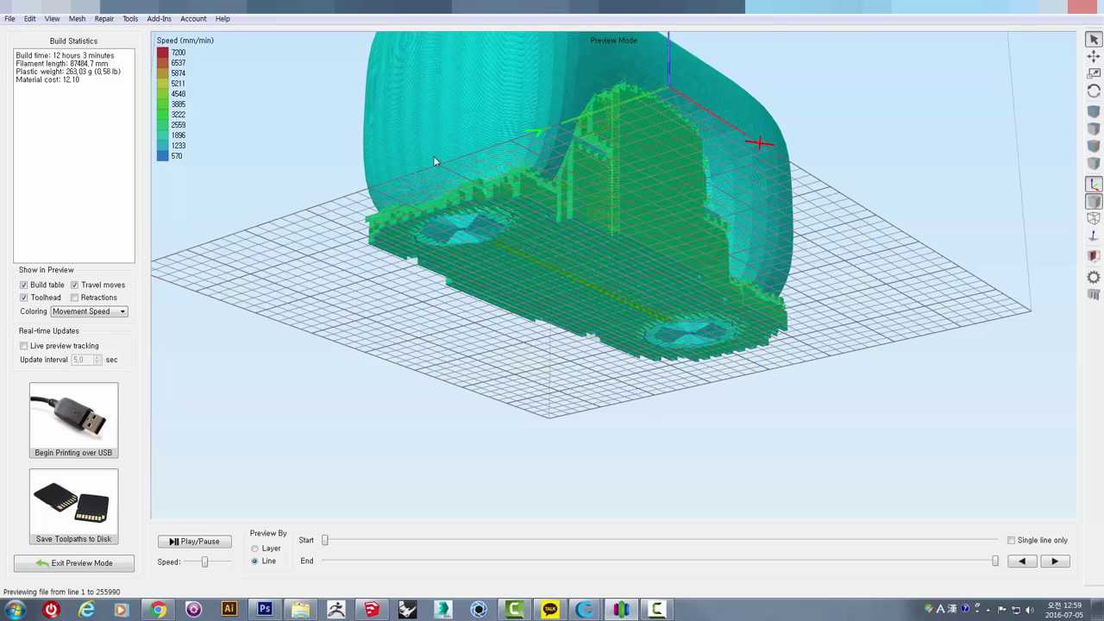
left_click_drag(563, 190, 530, 244)
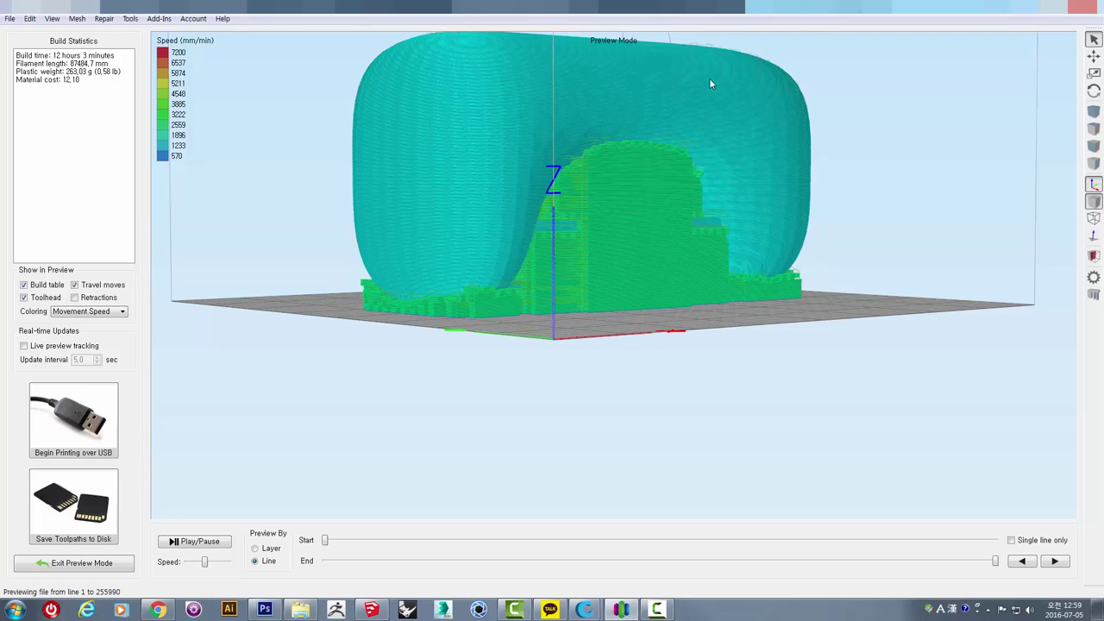
left_click_drag(709, 80, 699, 185)
left_click_drag(473, 268, 462, 194)
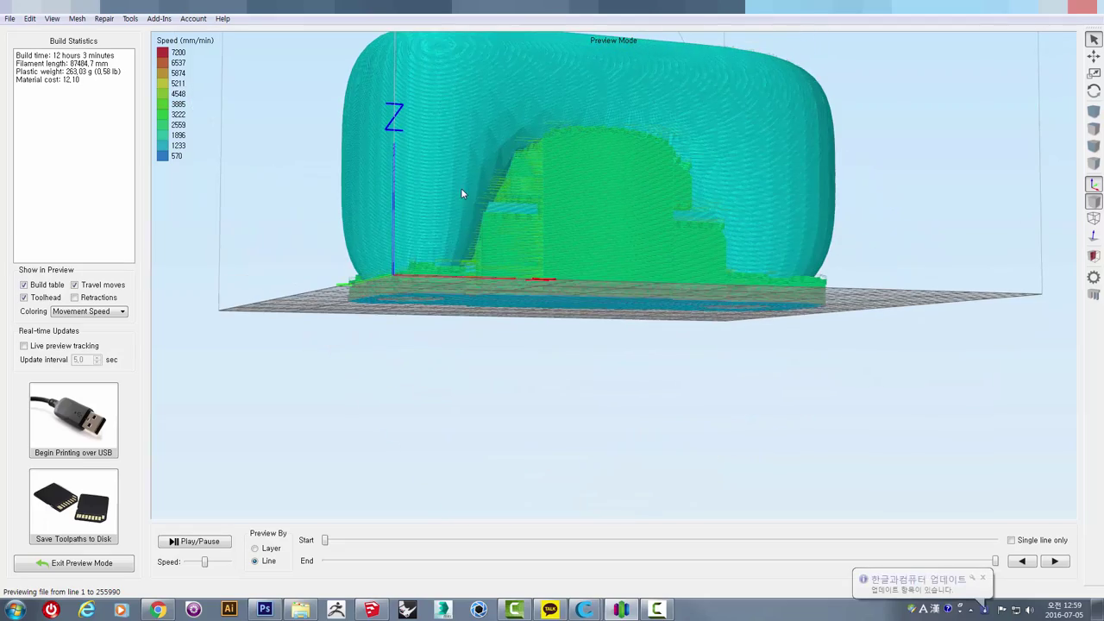
scroll(413, 269, "up", 3)
scroll(402, 279, "up", 3)
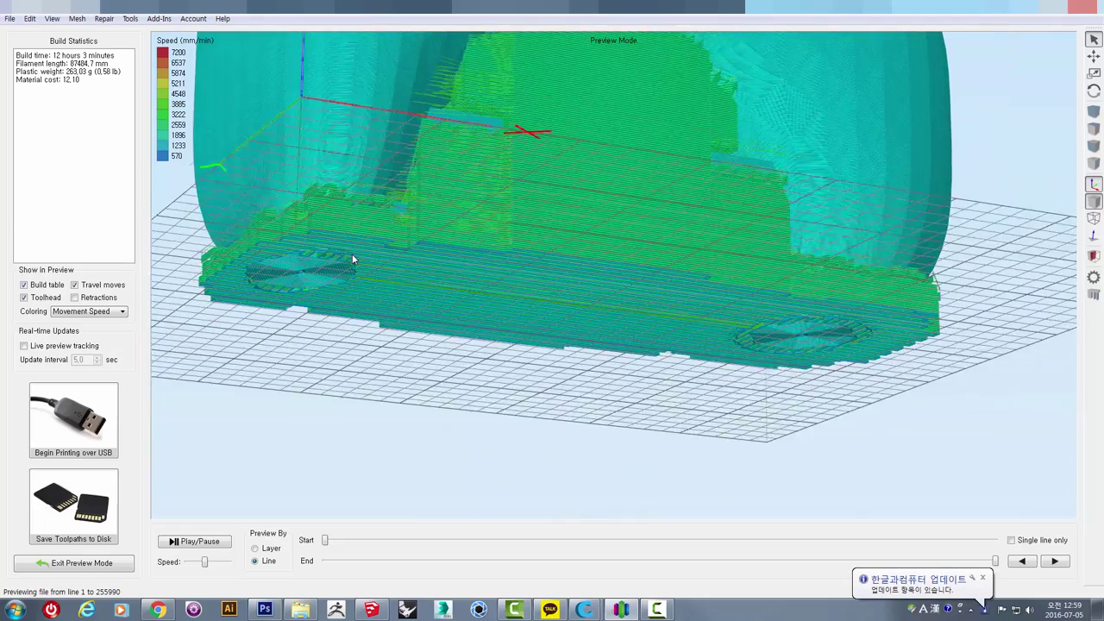
scroll(352, 254, "up", 3)
- Compare the SketchUp model with the toolpath preview, rotating the preview to a front-on view
left_click(373, 610)
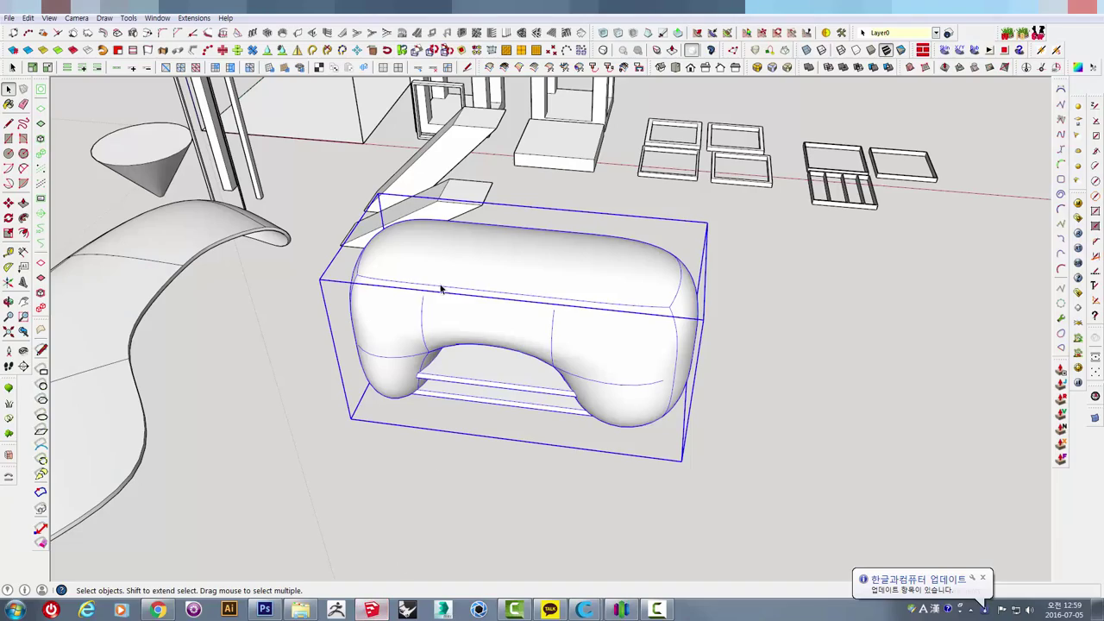
middle_click_drag(340, 235, 501, 311)
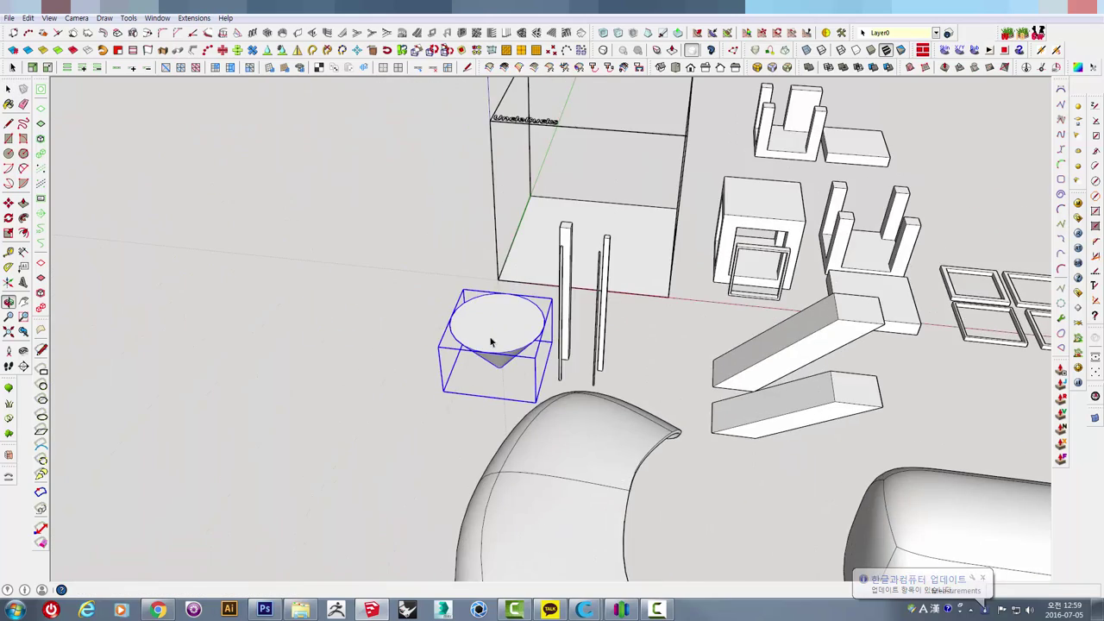
scroll(518, 294, "up", 3)
scroll(538, 277, "up", 2)
scroll(544, 326, "up", 2)
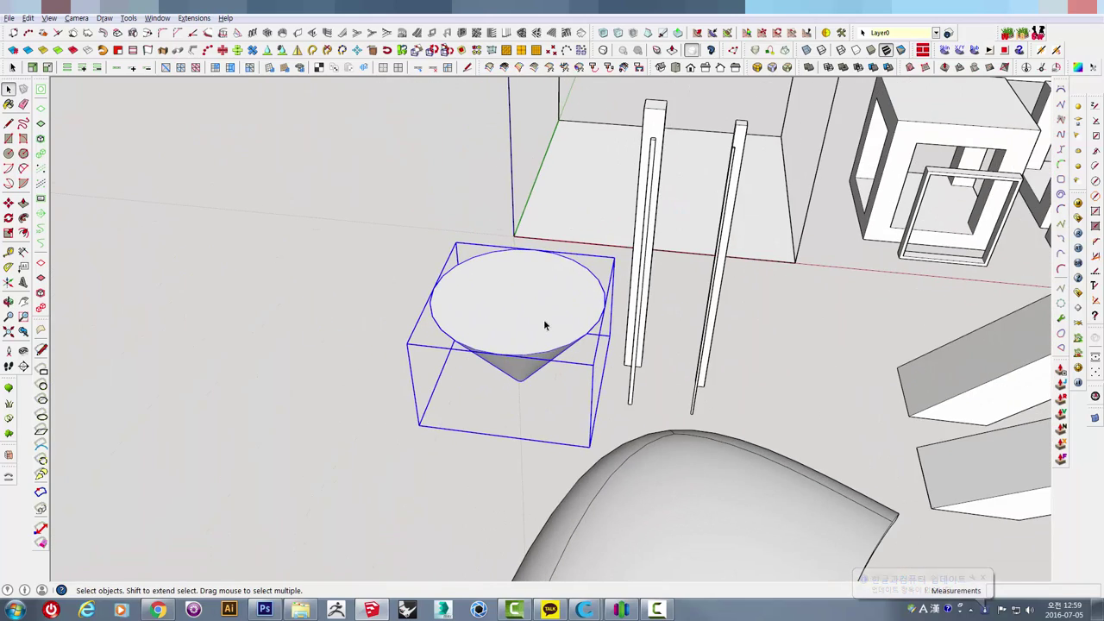
key("alt+Tab")
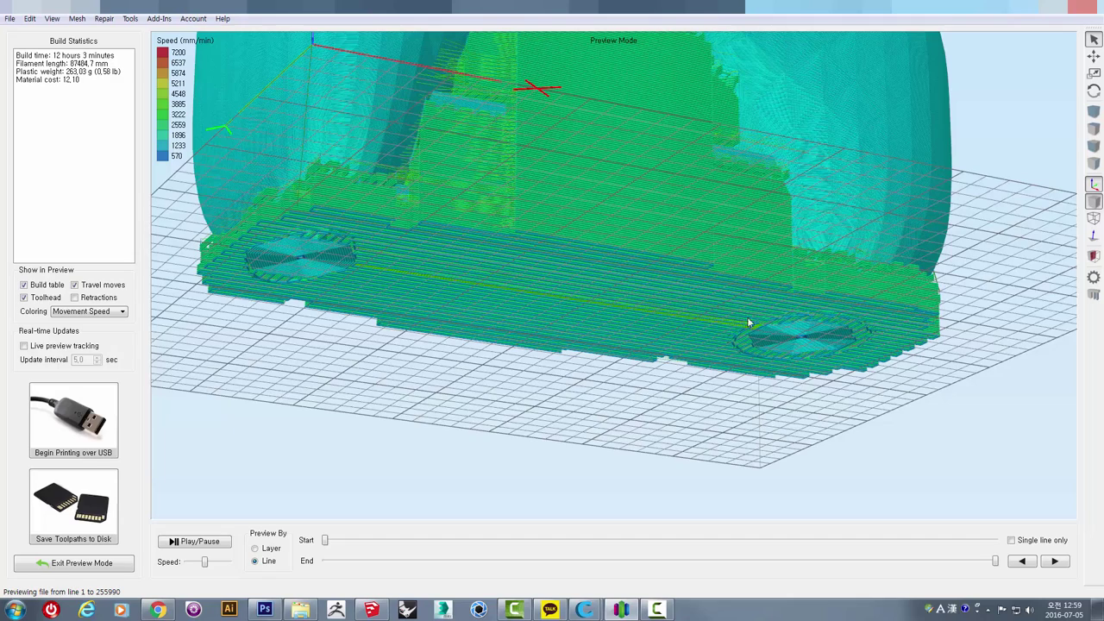
scroll(738, 333, "down", 5)
scroll(662, 320, "up", 3)
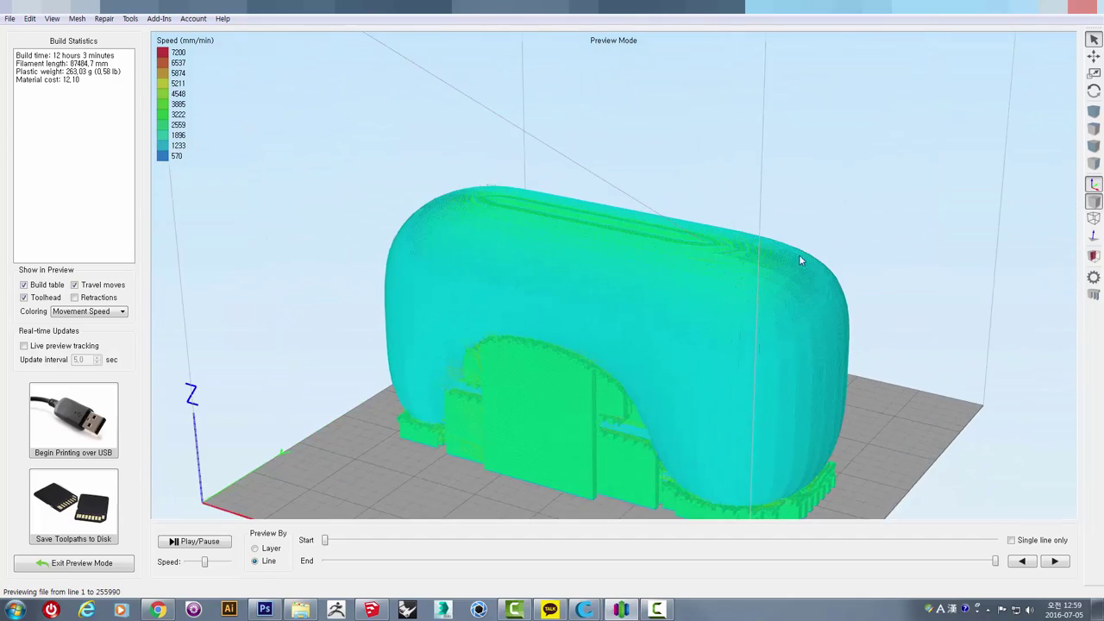
mouse_move(801, 253)
left_mouse_down()
mouse_move(693, 296)
mouse_move(601, 256)
mouse_move(542, 165)
left_mouse_up()
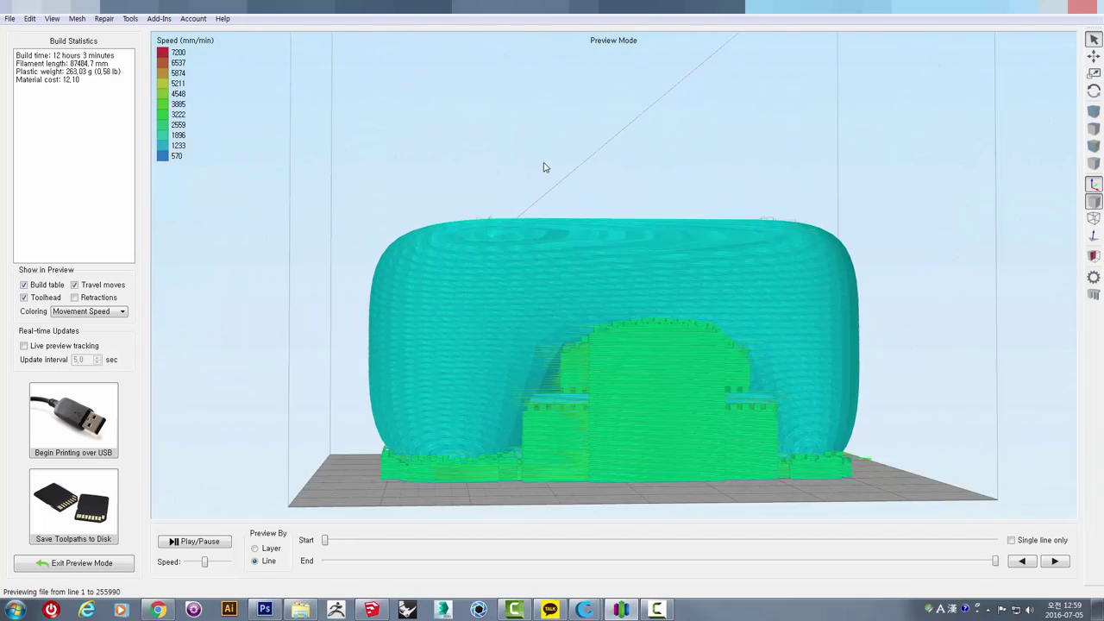
- Back in SketchUp, bring the blob bench into close view and select it
key("alt+Tab")
mouse_move(861, 341)
middle_mouse_down("shift")
mouse_move(328, 147)
mouse_move(462, 223)
middle_mouse_up("shift")
left_click(586, 348)
scroll(585, 347, "down", 2)
- Rotate the blob bench 90° so its hollow underside faces up
mouse_move(625, 278)
middle_mouse_down()
mouse_move(604, 345)
mouse_move(610, 374)
mouse_move(548, 250)
mouse_move(317, 310)
middle_mouse_up()
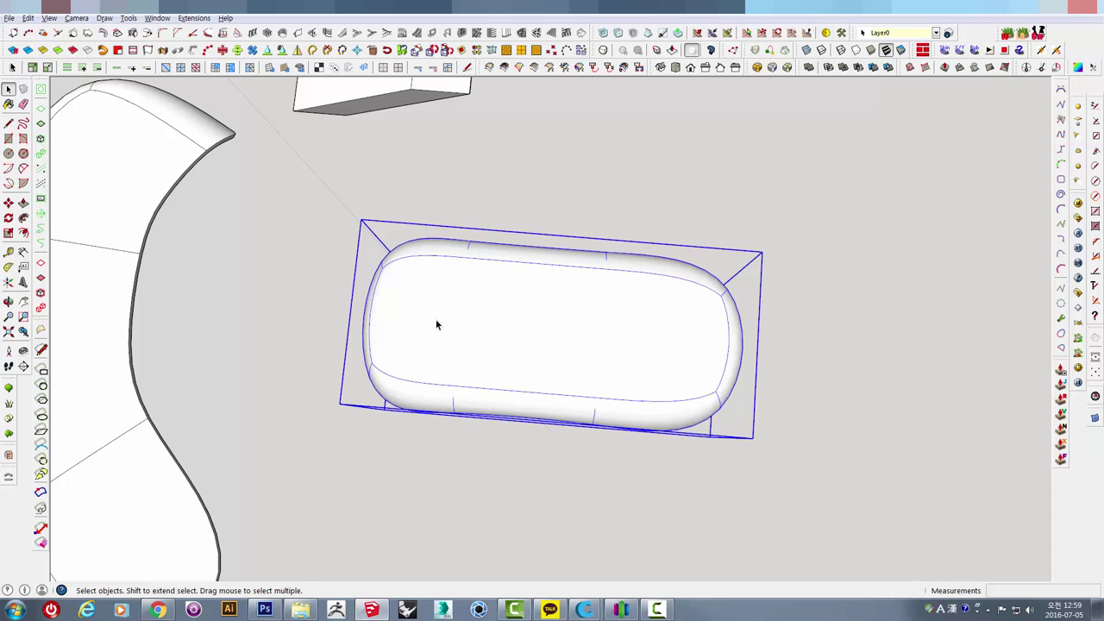
mouse_move(720, 375)
middle_mouse_down()
mouse_move(627, 276)
mouse_move(424, 129)
mouse_move(436, 147)
middle_mouse_up()
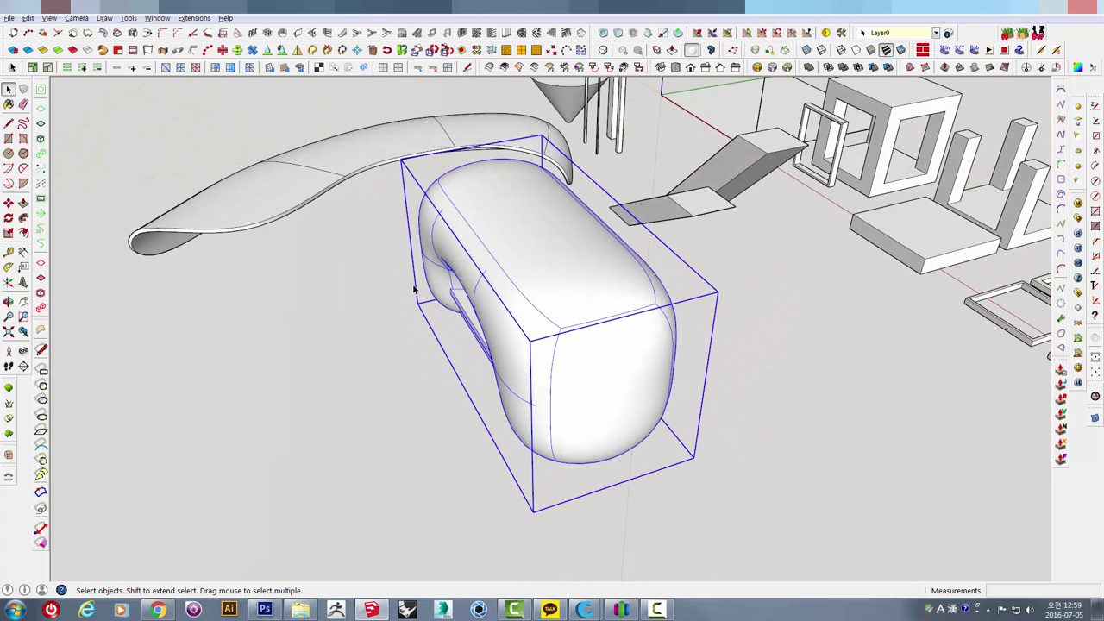
mouse_move(493, 262)
middle_mouse_down()
mouse_move(794, 363)
mouse_move(537, 305)
mouse_move(506, 242)
middle_mouse_up()
middle_click_drag(389, 107, 313, 136)
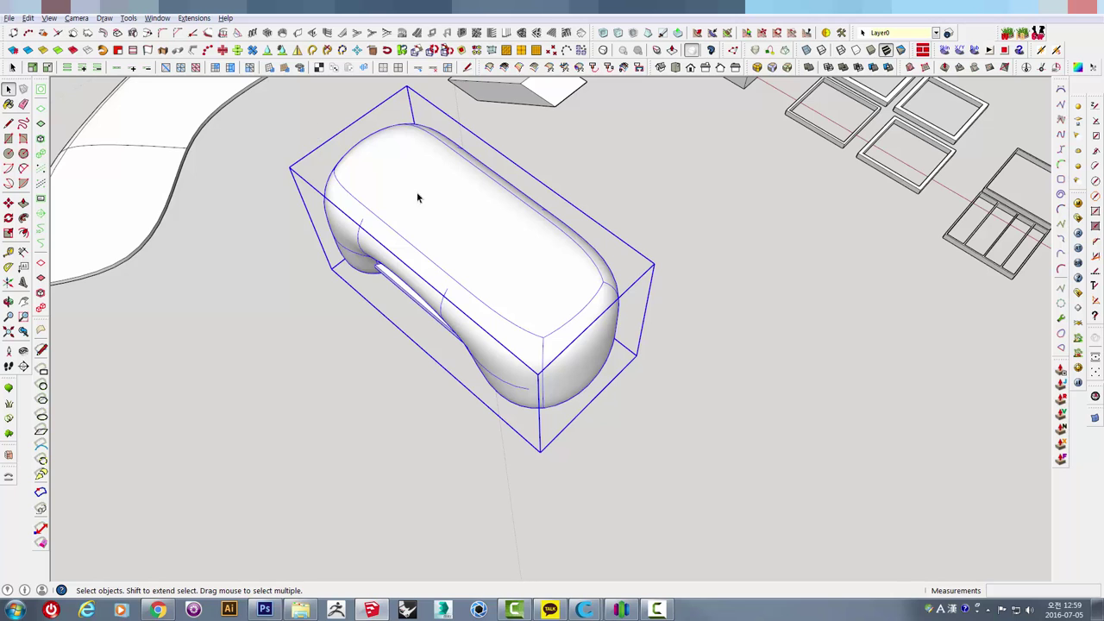
mouse_move(418, 199)
middle_mouse_down()
mouse_move(564, 342)
mouse_move(512, 307)
middle_mouse_up()
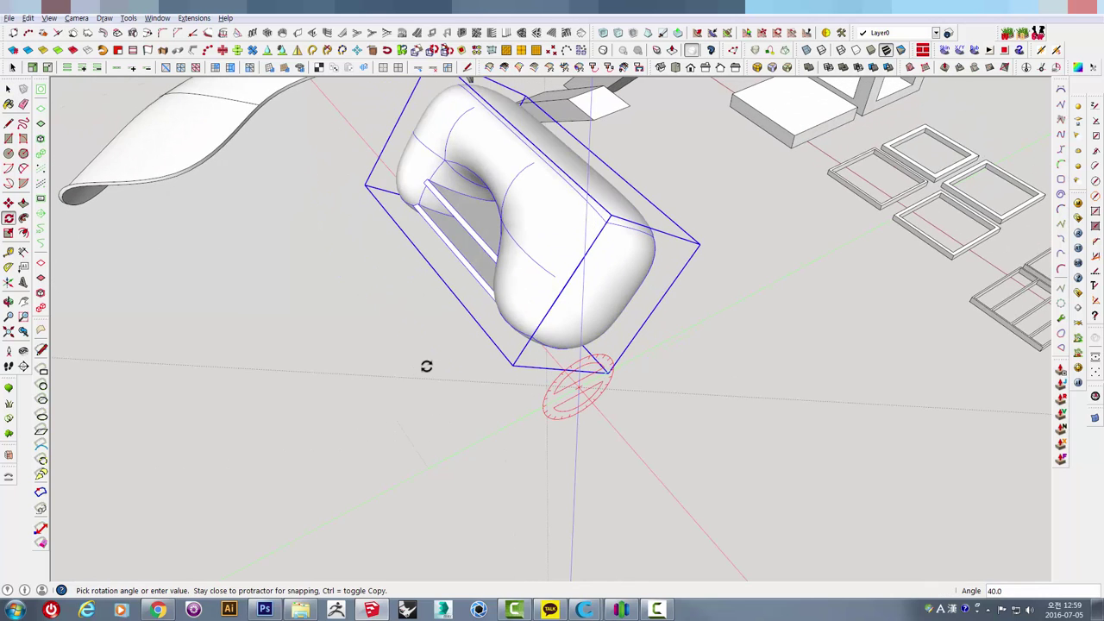
left_click(546, 299)
mouse_move(546, 299)
middle_mouse_down()
mouse_move(505, 305)
mouse_move(113, 102)
middle_mouse_up()
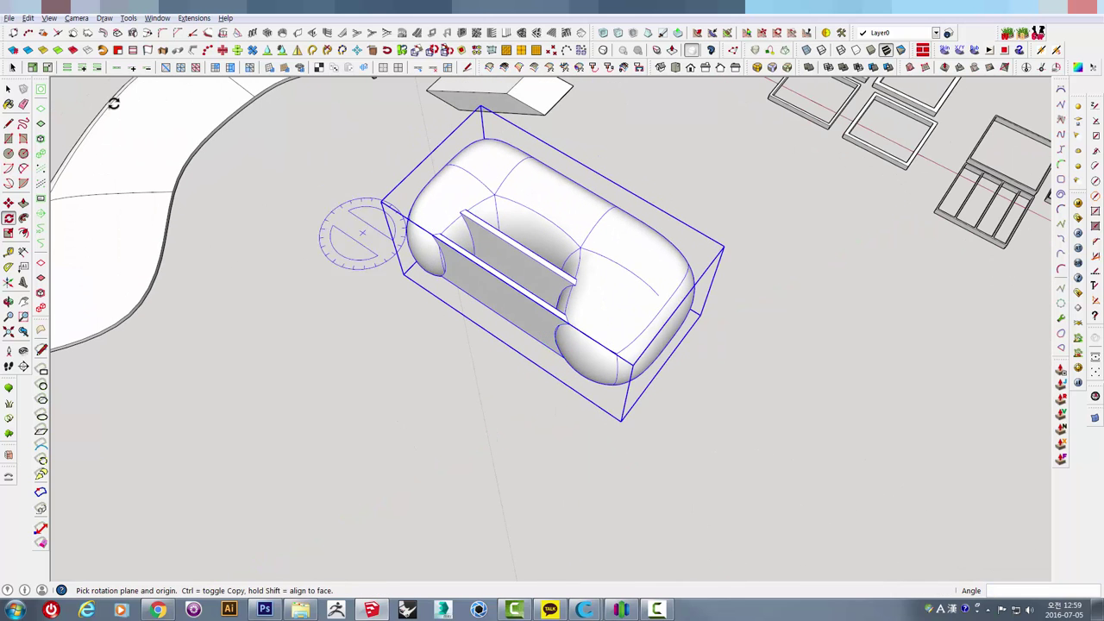
- Draw a flat rectangle beside the rotated bench
left_click(10, 142)
middle_click_drag(216, 259, 388, 315)
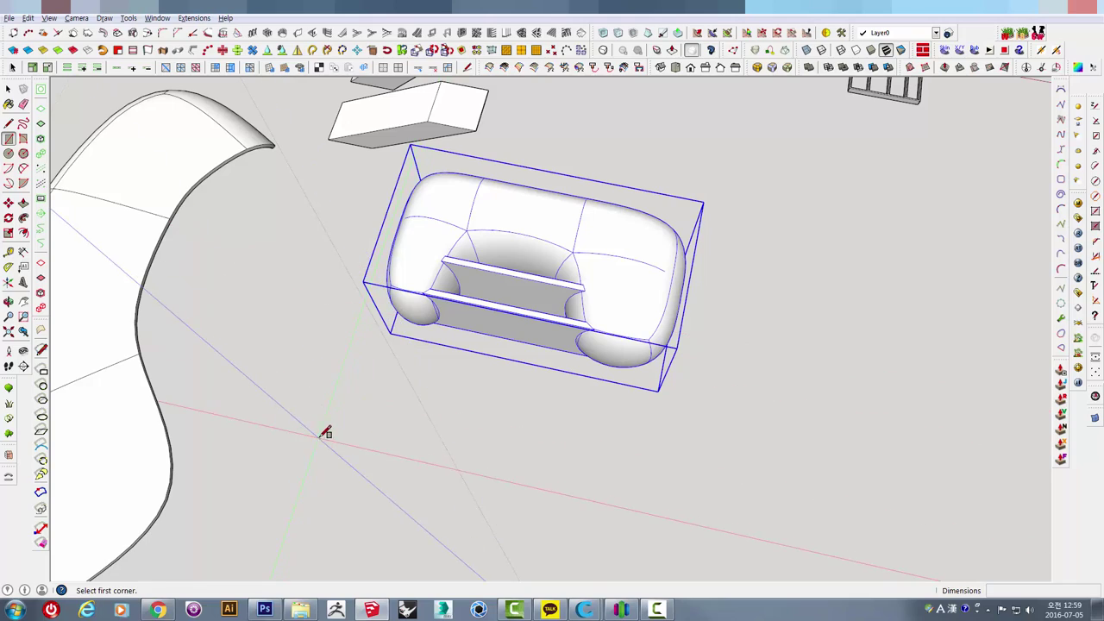
left_click(937, 179)
mouse_move(868, 237)
middle_mouse_down()
mouse_move(592, 296)
mouse_move(838, 81)
mouse_move(784, 369)
mouse_move(788, 338)
mouse_move(950, 245)
middle_mouse_up()
- Move the rectangle face up 100 mm through the bench and check it from several angles
key("space")
left_click(785, 325)
key("m")
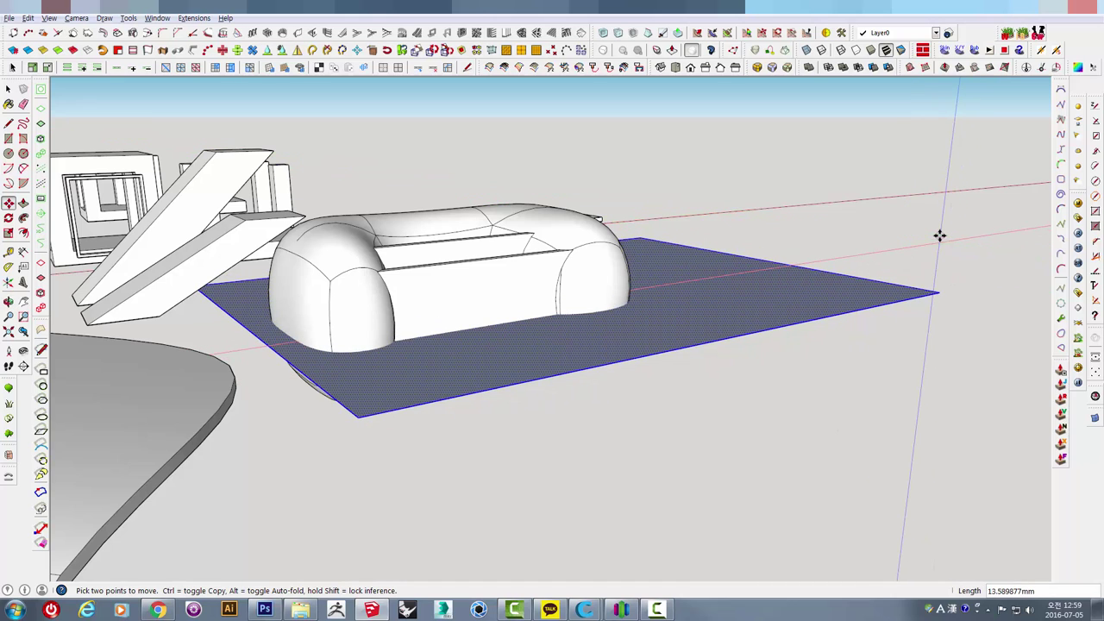
type("100")
key("Return")
left_click(936, 233)
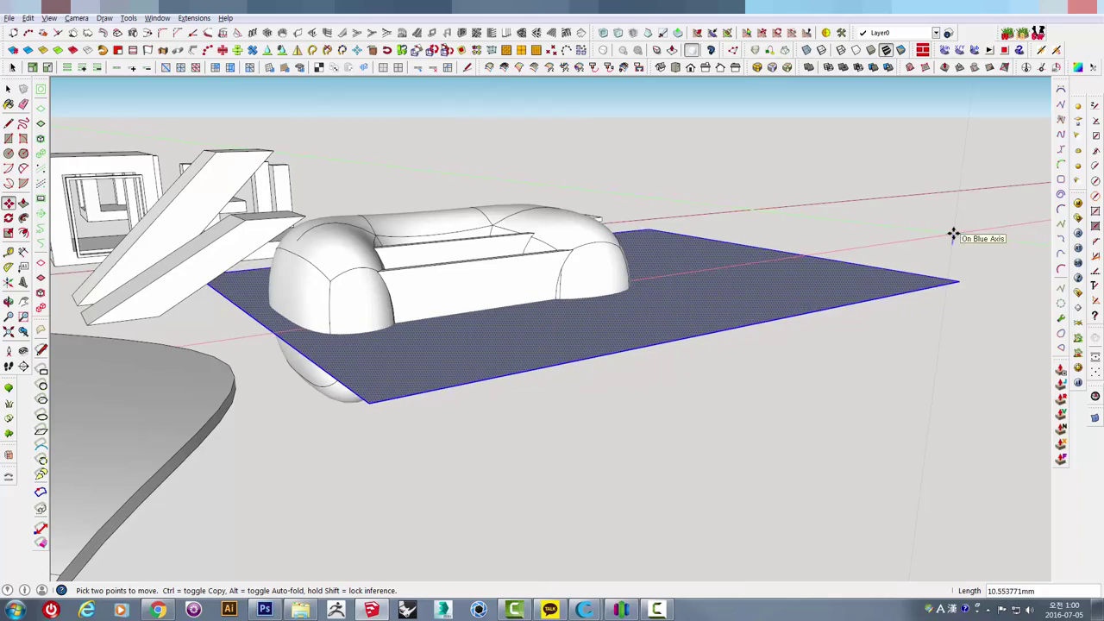
mouse_move(917, 226)
middle_mouse_down()
mouse_move(455, 325)
mouse_move(390, 296)
middle_mouse_up()
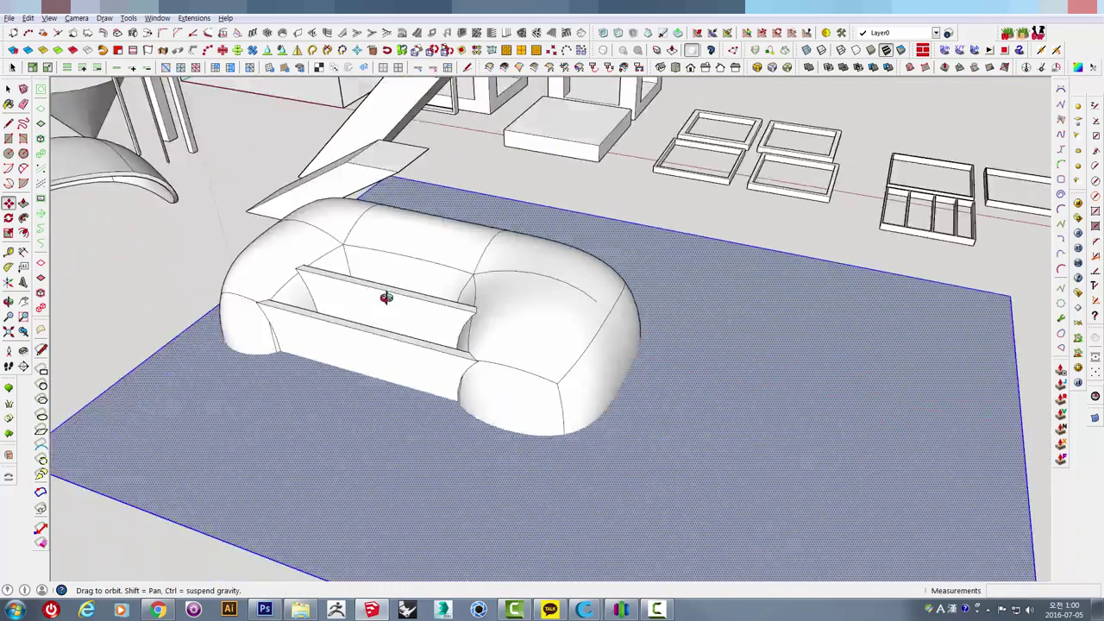
scroll(414, 242, "up", 3)
middle_click_drag(431, 193, 647, 265)
scroll(647, 265, "down", 5)
mouse_move(751, 228)
middle_mouse_down()
mouse_move(541, 249)
mouse_move(633, 325)
middle_mouse_up()
- Delete the rectangle face and undo the bench rotation, then zoom out over the scene
key("Delete")
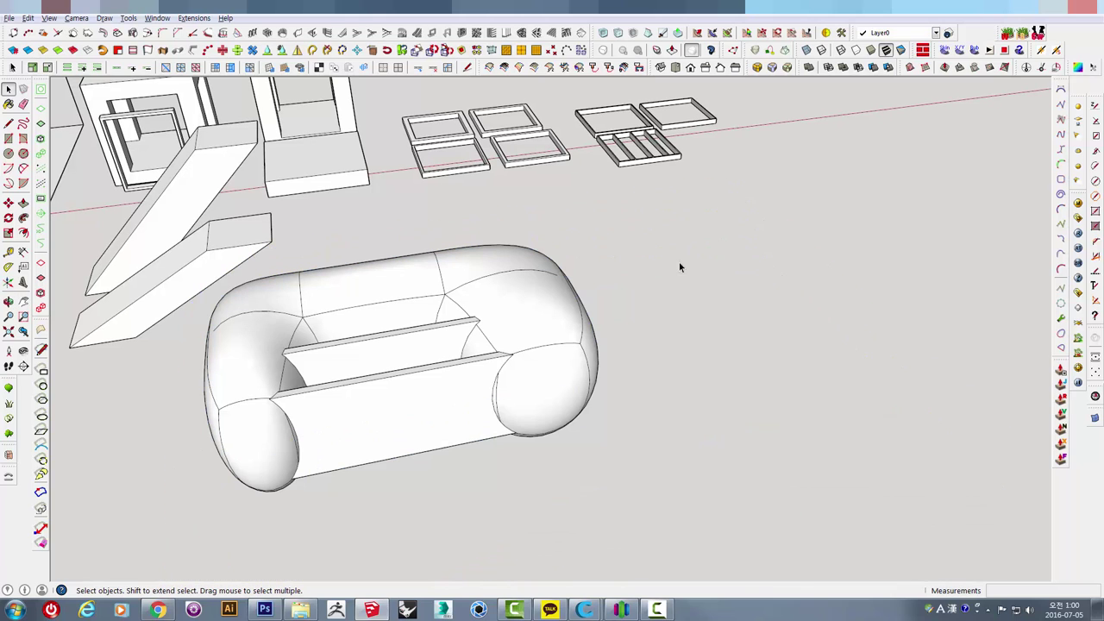
key("ctrl+z")
key("ctrl+z")
key("ctrl+z")
middle_click_drag(664, 272, 717, 318)
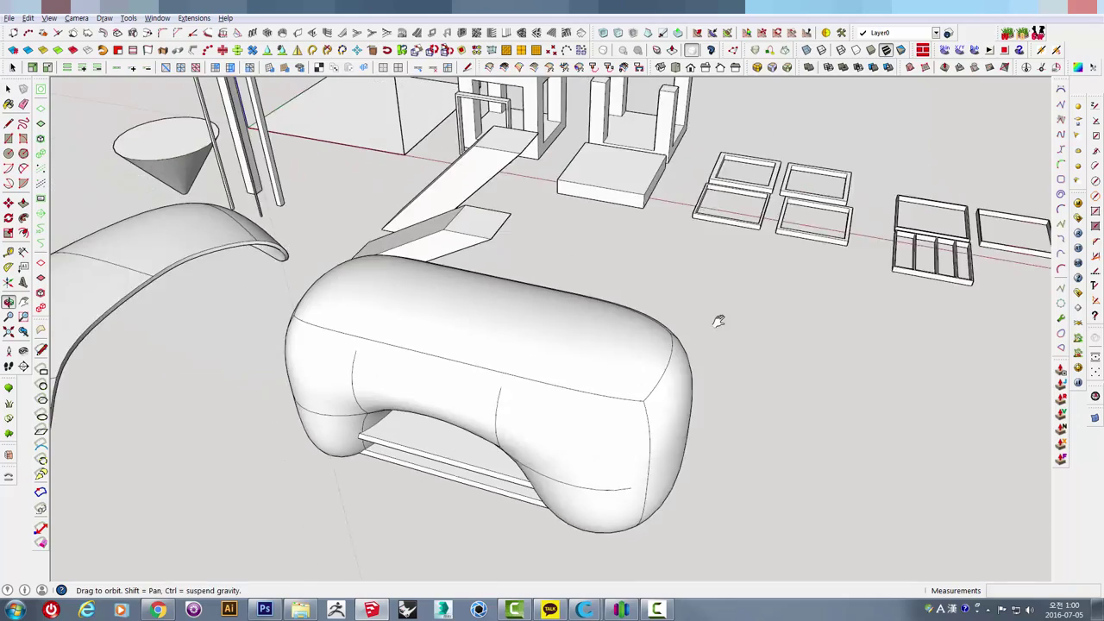
scroll(552, 225, "down", 3)
middle_click_drag(552, 226, 510, 232)
scroll(510, 232, "up", 2)
scroll(552, 276, "up", 2)
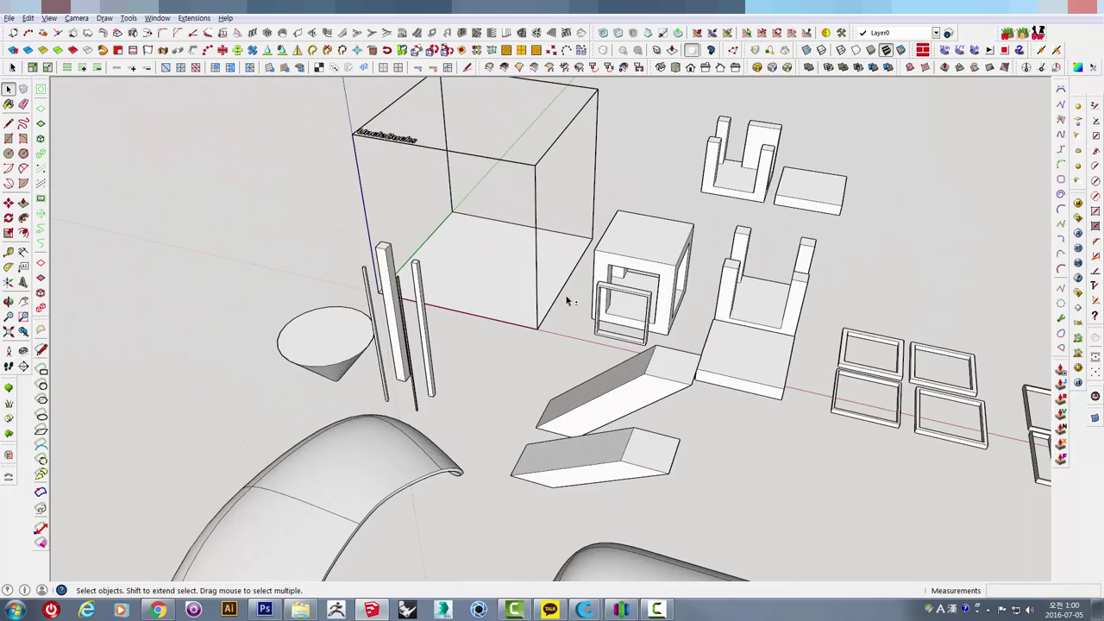
scroll(427, 237, "up", 2)
scroll(428, 237, "down", 2)
scroll(428, 237, "down", 3)
- Orbit around the bench, curved shell, cone, columns and slanted bars from several angles
middle_click_drag(517, 225, 617, 211)
scroll(591, 251, "up", 5)
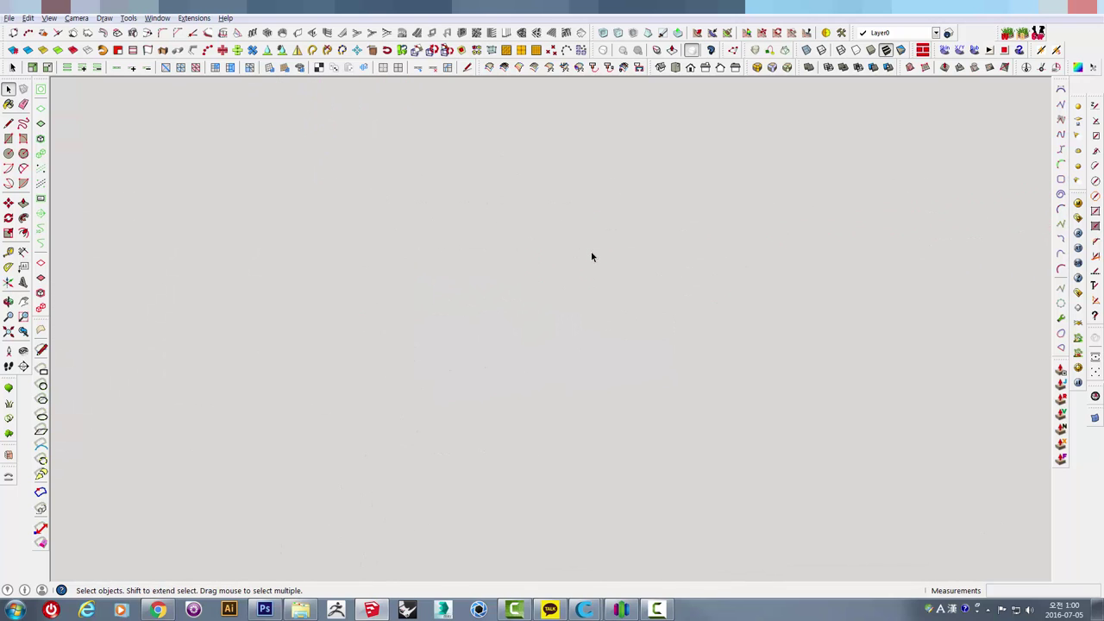
scroll(591, 251, "down", 1)
scroll(591, 251, "down", 4)
mouse_move(591, 251)
middle_mouse_down()
mouse_move(297, 274)
mouse_move(424, 244)
mouse_move(451, 298)
middle_mouse_up()
scroll(425, 244, "up", 3)
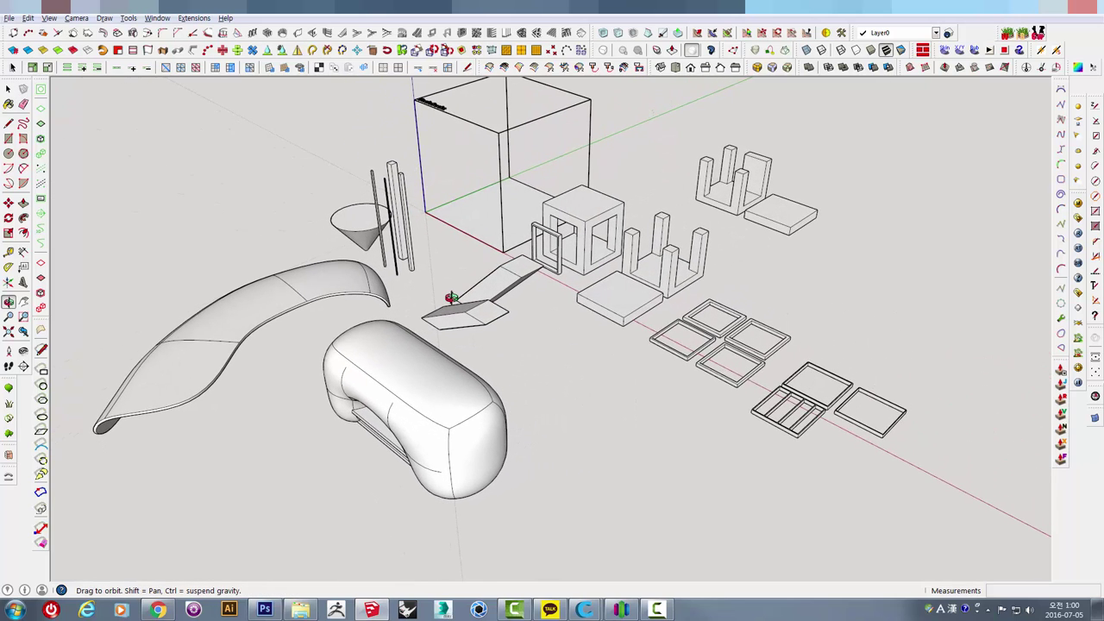
mouse_move(451, 298)
middle_mouse_down()
mouse_move(458, 264)
mouse_move(646, 222)
mouse_move(855, 216)
mouse_move(620, 265)
mouse_move(631, 242)
mouse_move(568, 275)
middle_mouse_up()
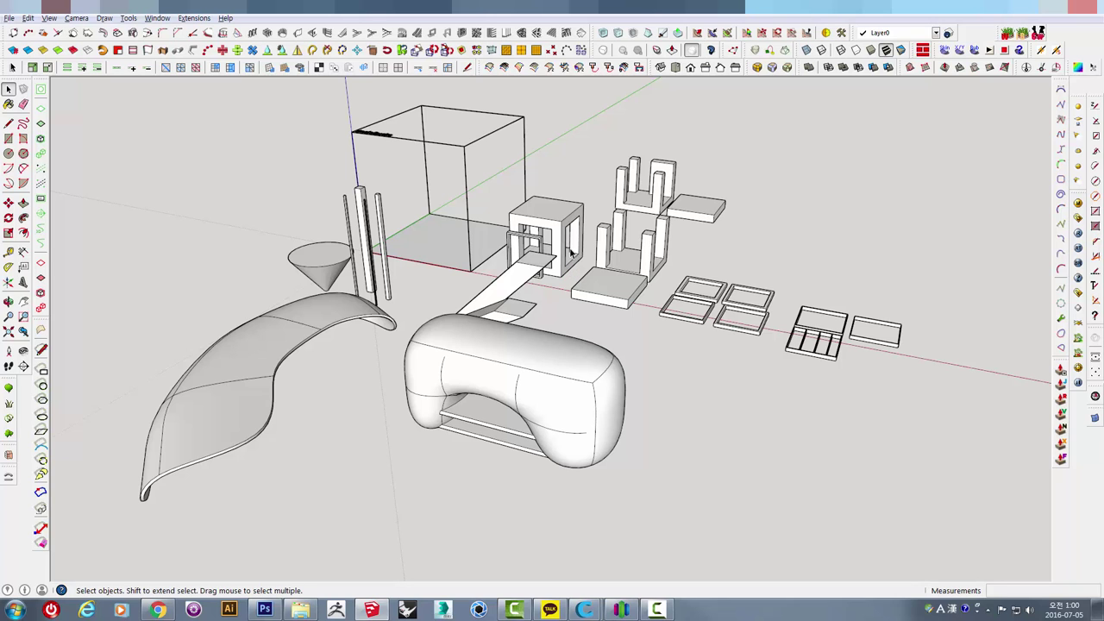
mouse_move(584, 252)
middle_mouse_down()
mouse_move(608, 303)
mouse_move(634, 276)
mouse_move(890, 250)
mouse_move(925, 210)
mouse_move(917, 184)
mouse_move(831, 187)
mouse_move(585, 264)
middle_mouse_up()
mouse_move(468, 290)
left_mouse_down()
mouse_move(439, 261)
mouse_move(646, 230)
mouse_move(675, 244)
left_mouse_up()
key("space")
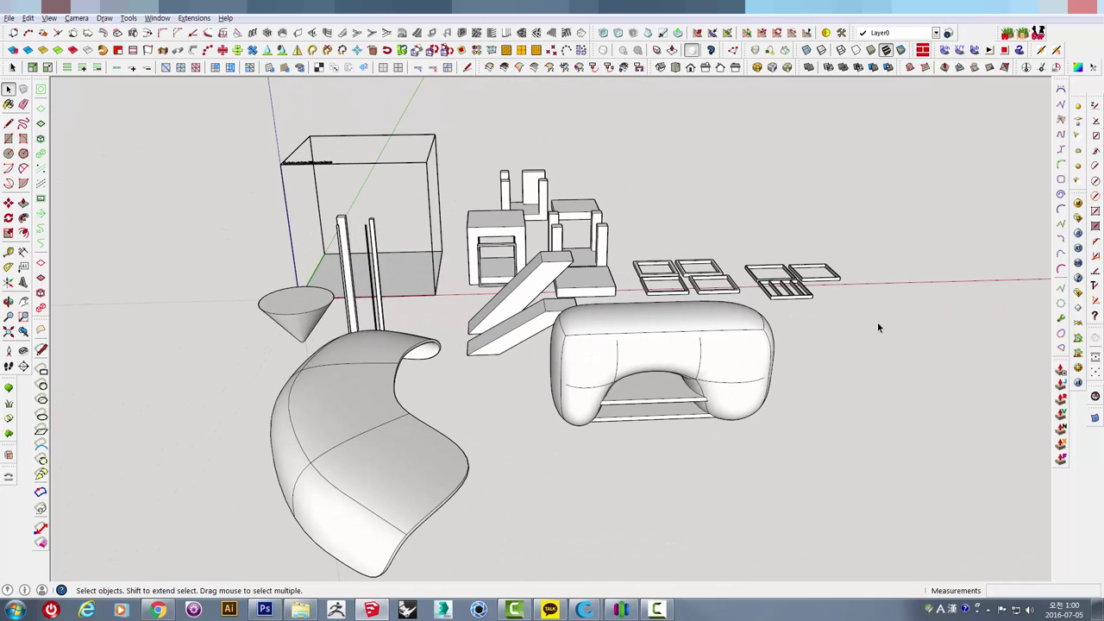
mouse_move(892, 329)
middle_mouse_down()
mouse_move(833, 330)
mouse_move(715, 370)
mouse_move(701, 402)
mouse_move(680, 363)
mouse_move(670, 385)
mouse_move(710, 347)
mouse_move(729, 358)
middle_mouse_up()
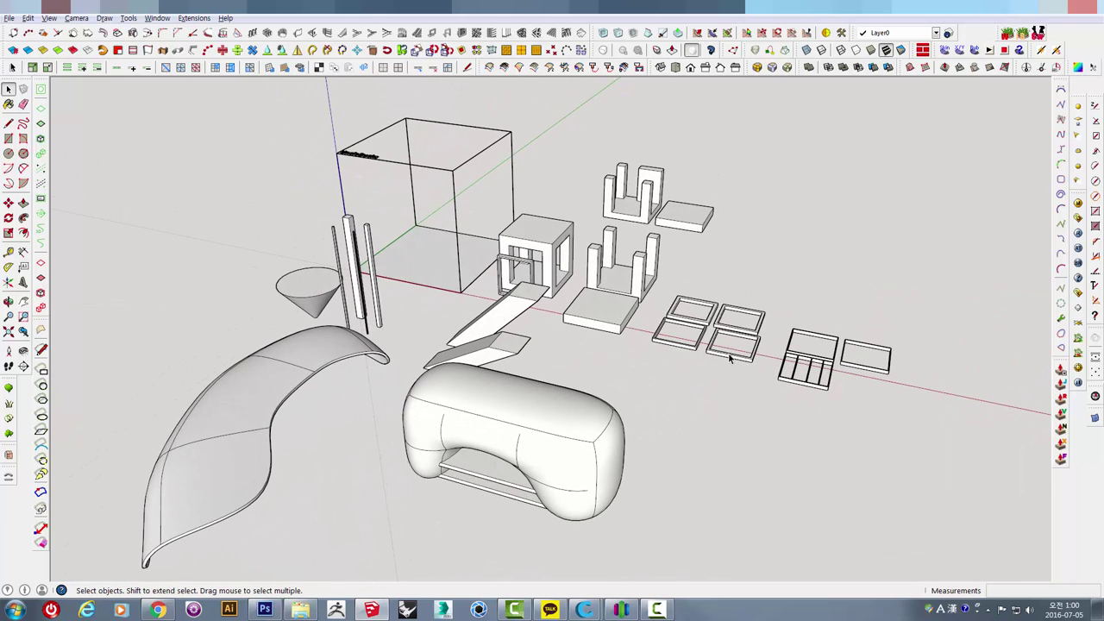